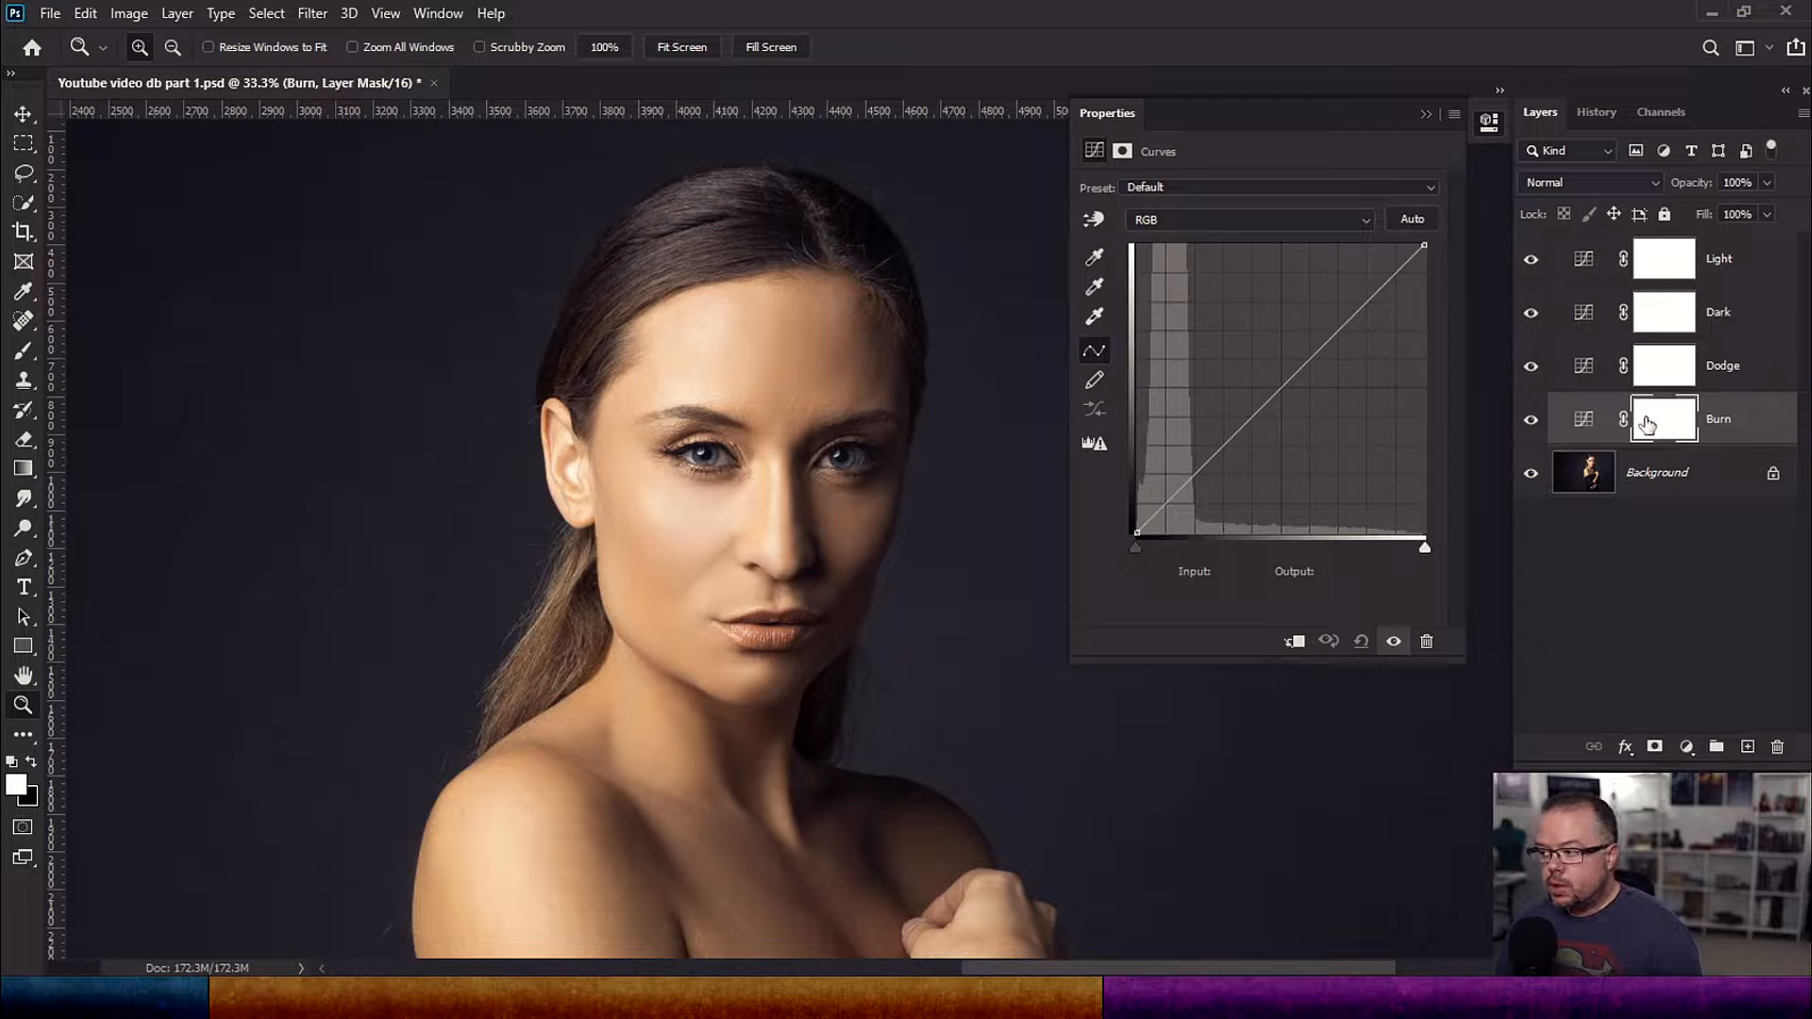
Step: Darken the Burn layer's curve by lowering its midpoint to about input 126, output 105, and invert its layer mask to black
{"action": "left_click", "coordinate": [1579, 418]}
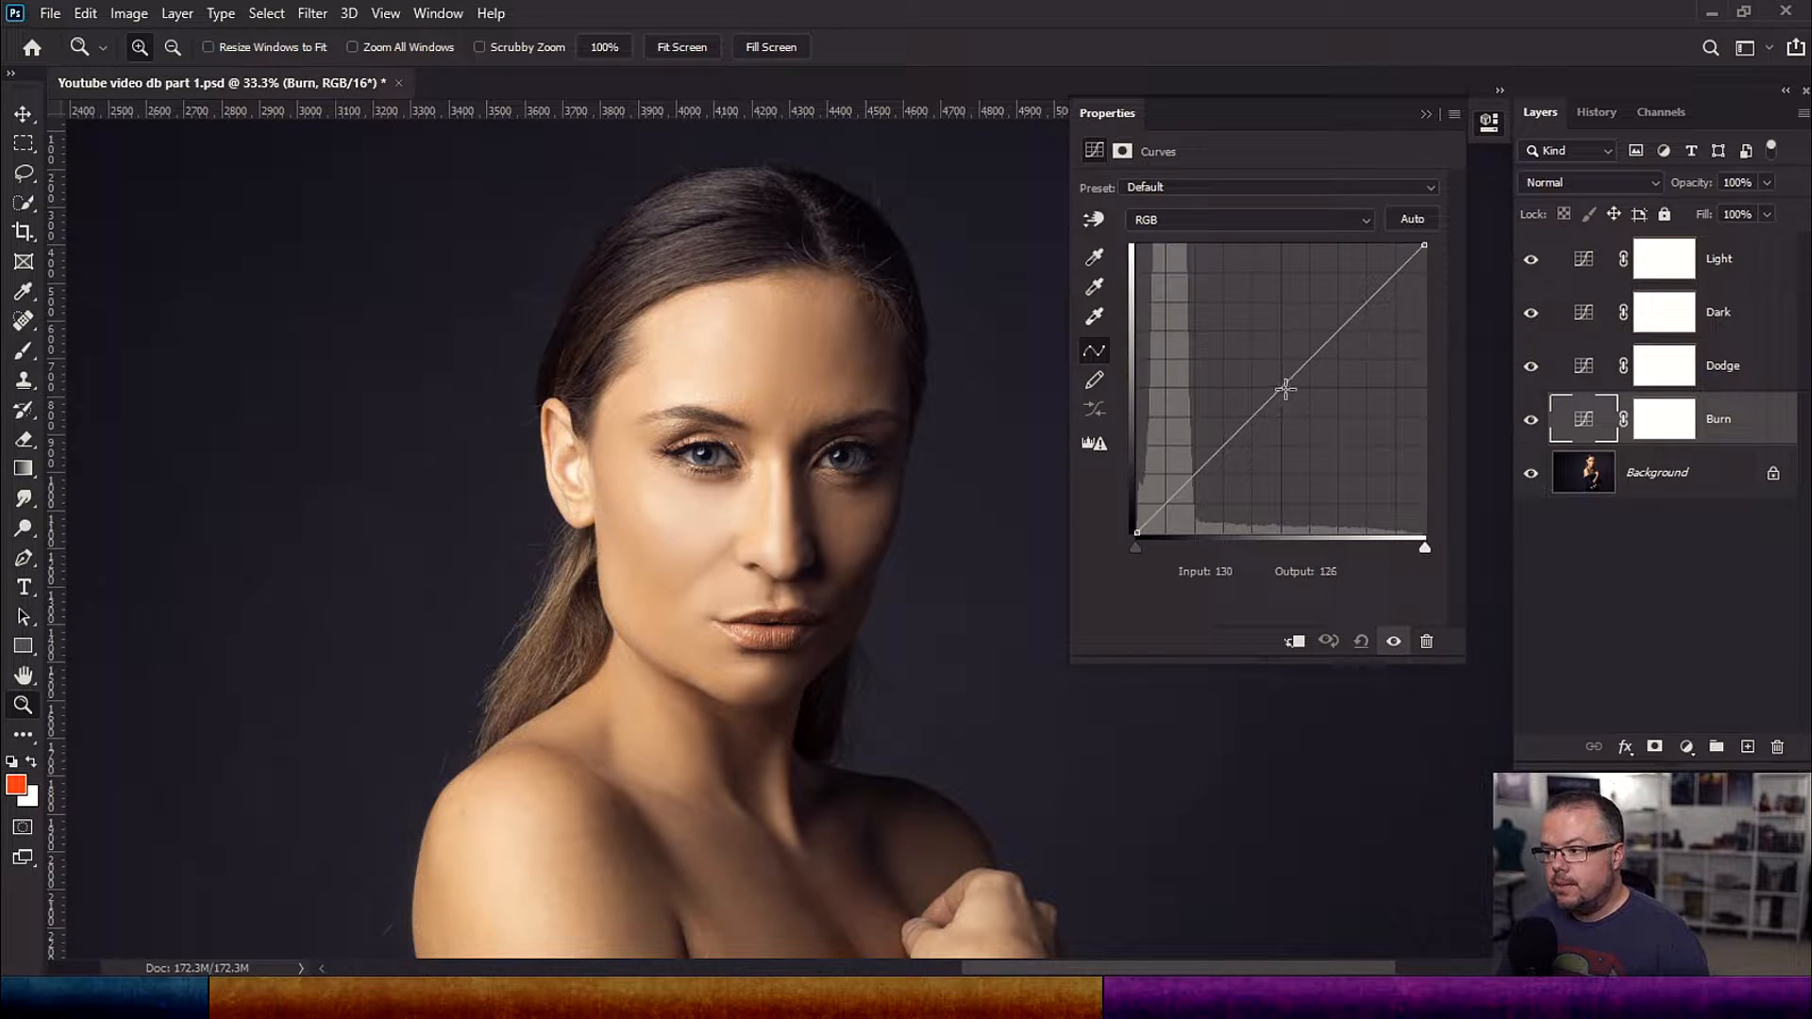
{"action": "left_click_drag", "start_coordinate": [1281, 388], "coordinate": [1279, 420]}
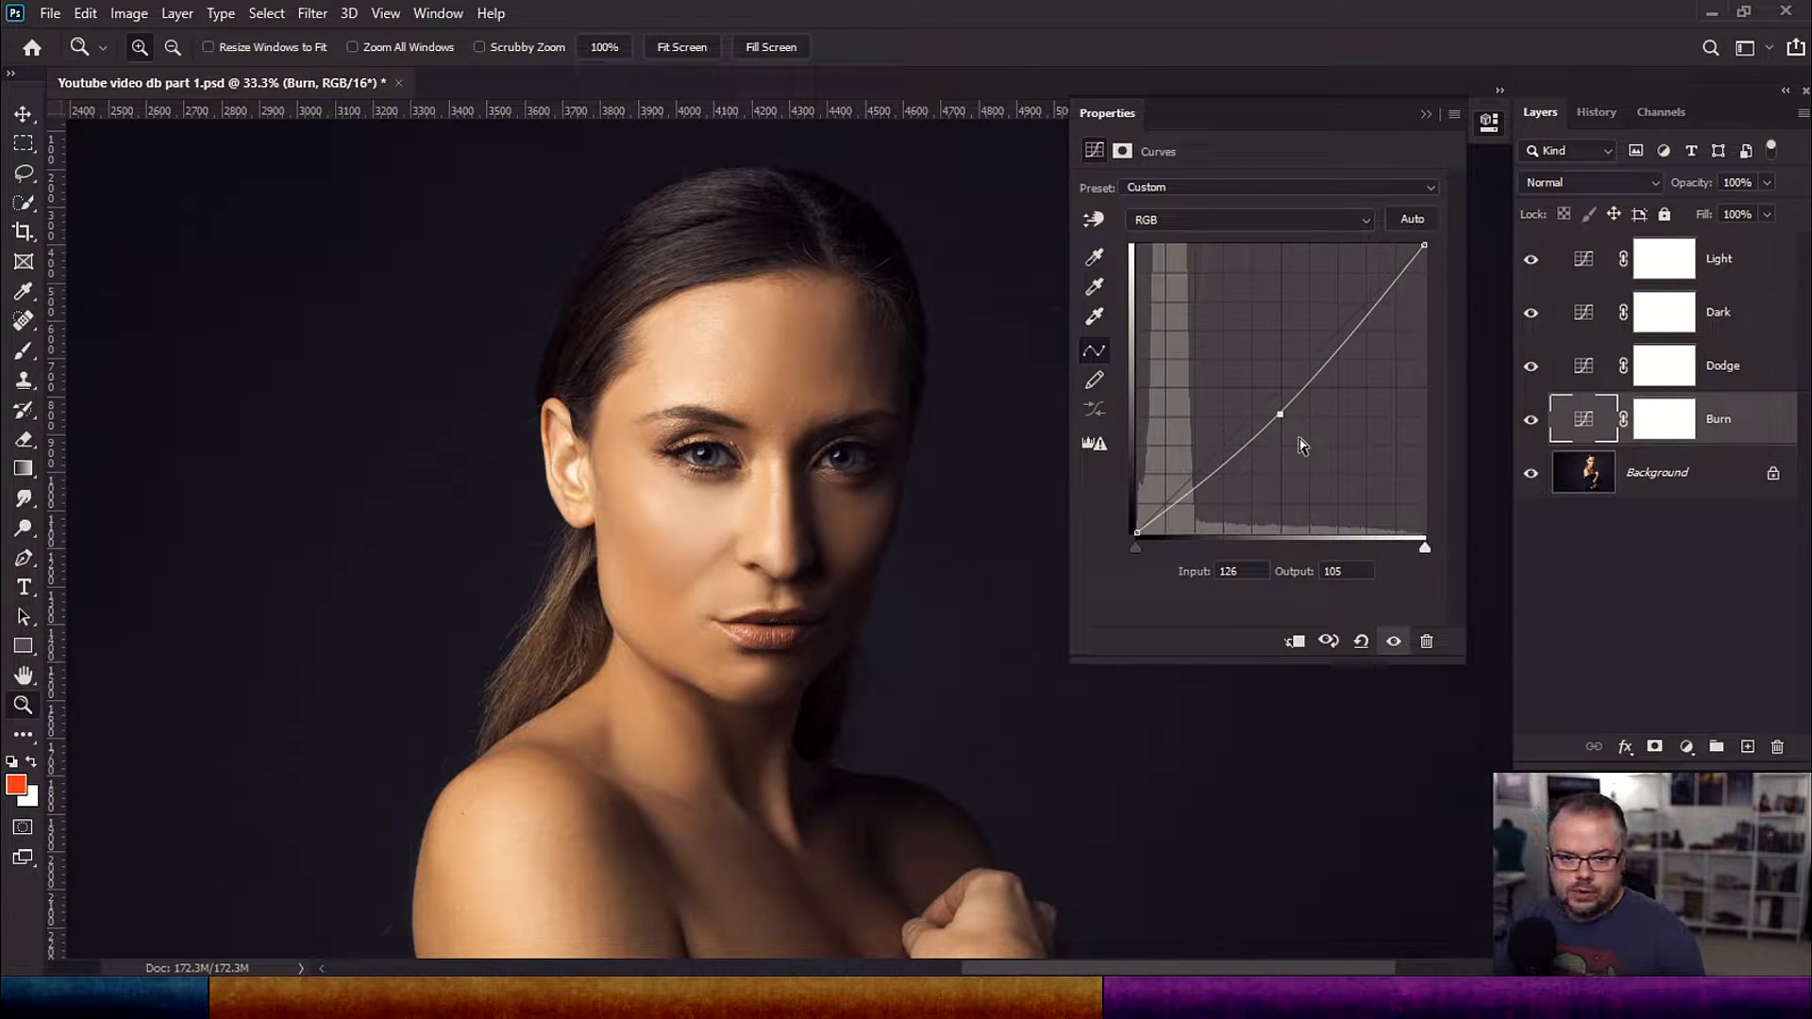
{"action": "left_click", "coordinate": [1666, 430]}
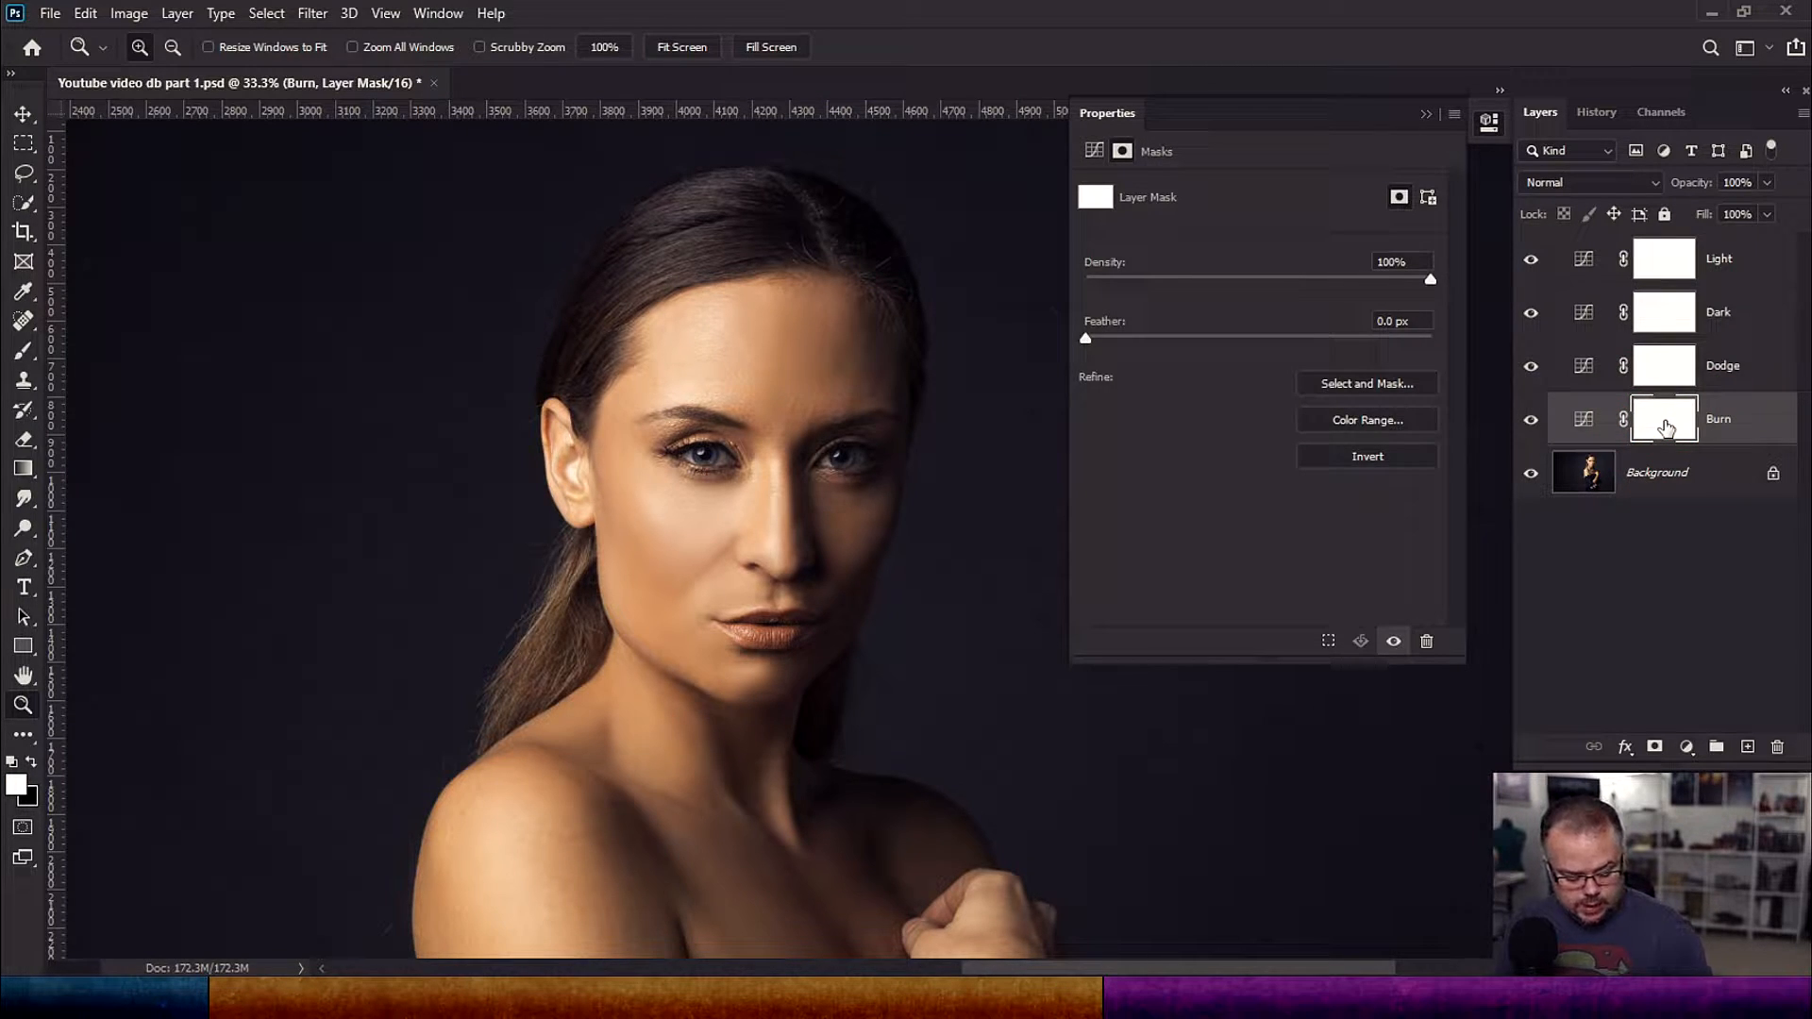
{"action": "key", "text": "ctrl+i"}
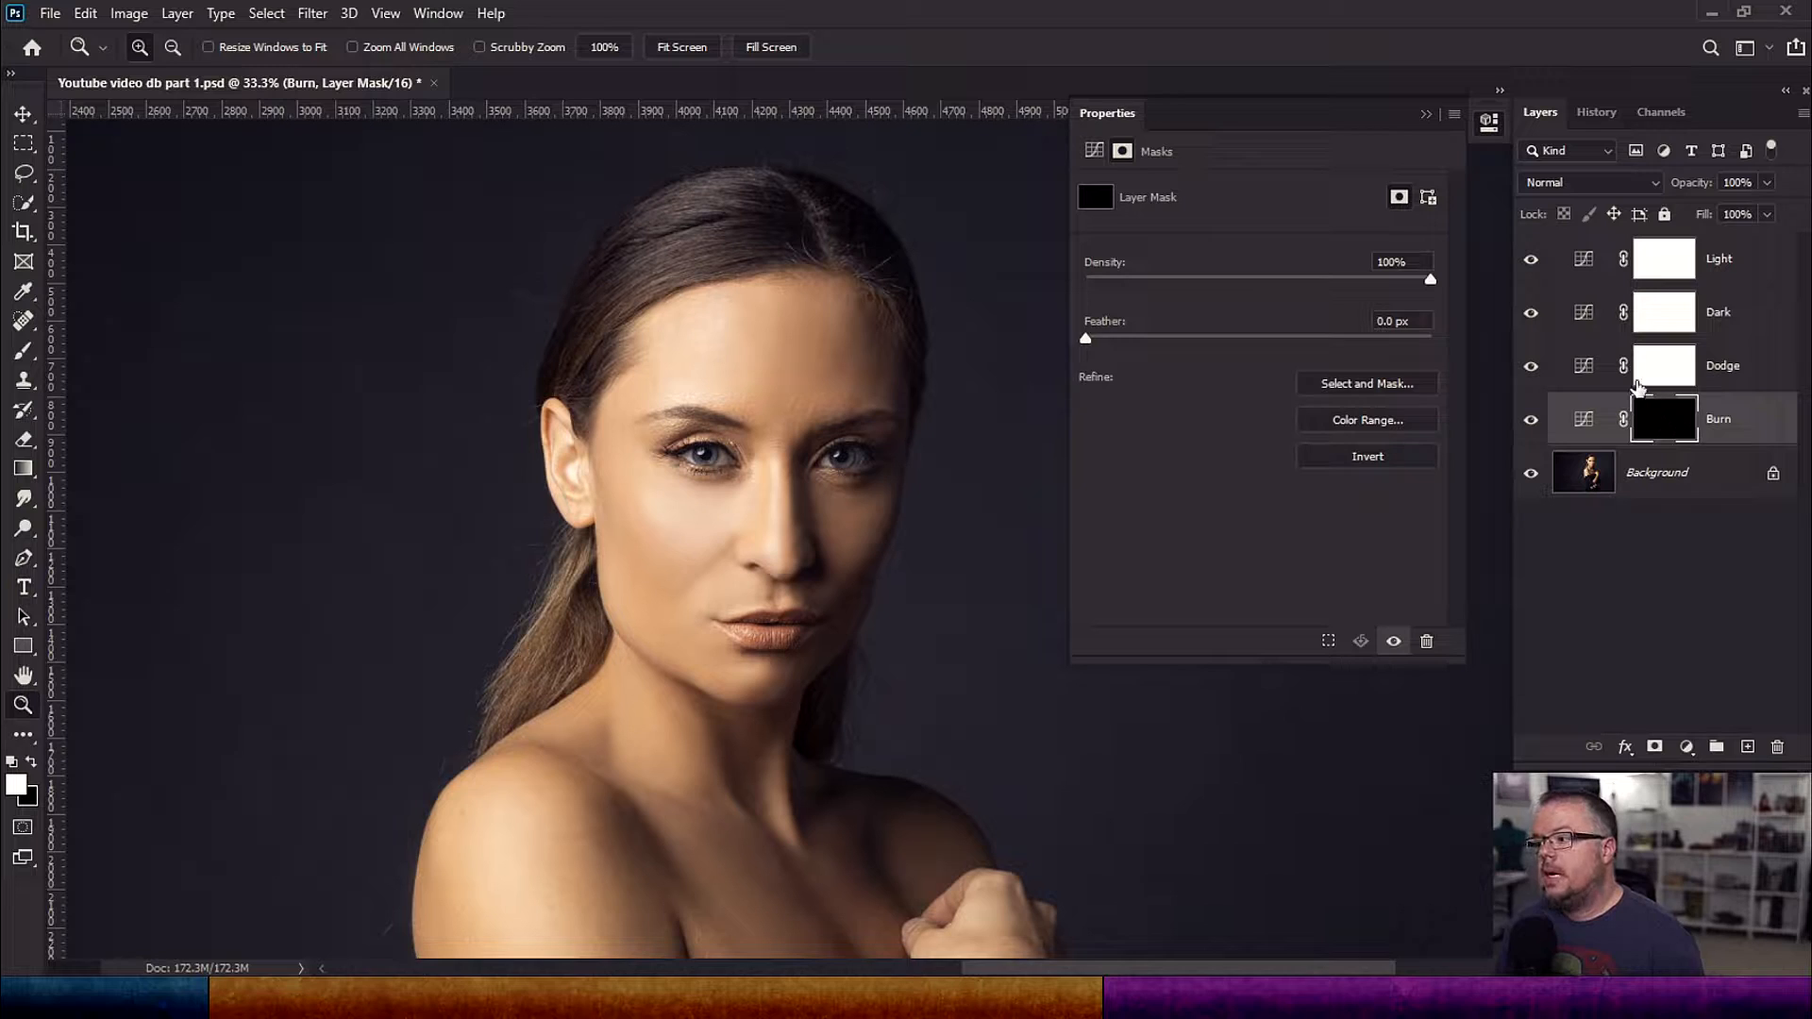
Step: Brighten the Dodge layer's curve by raising its midpoint to about input 127, output 149, and invert its layer mask to black
{"action": "left_click", "coordinate": [1585, 369]}
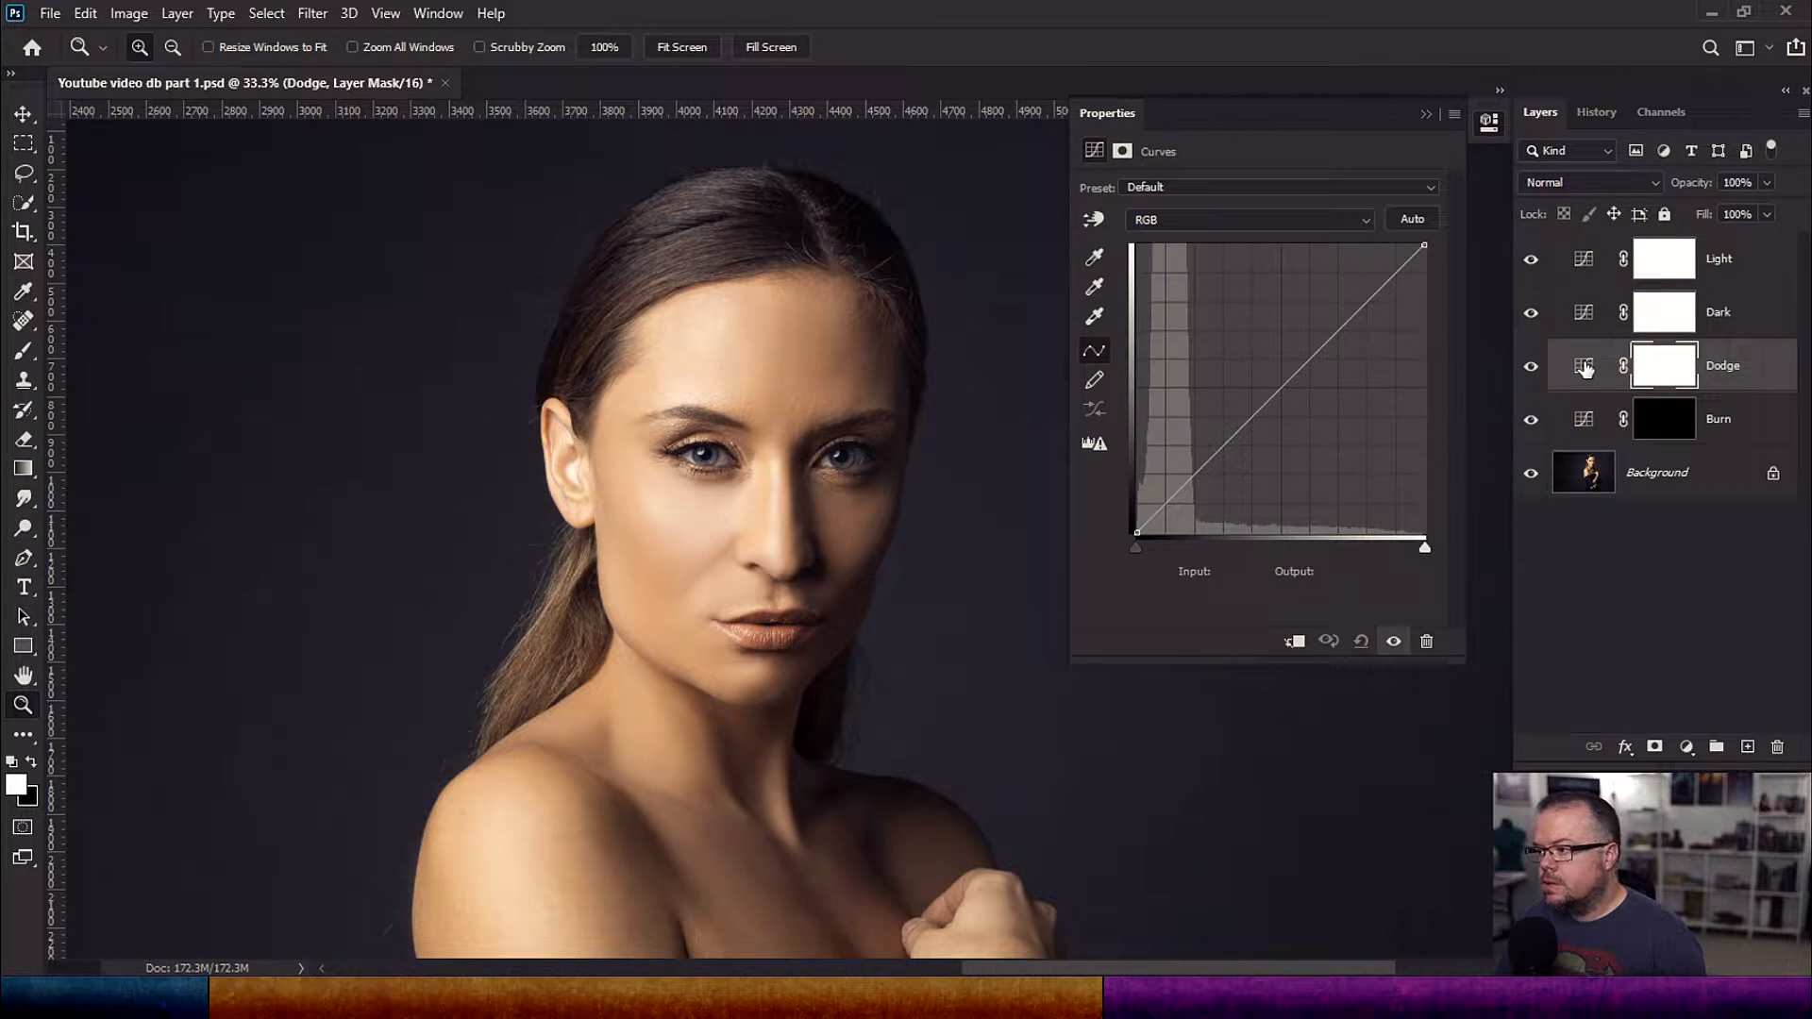
{"action": "left_click", "coordinate": [1584, 368]}
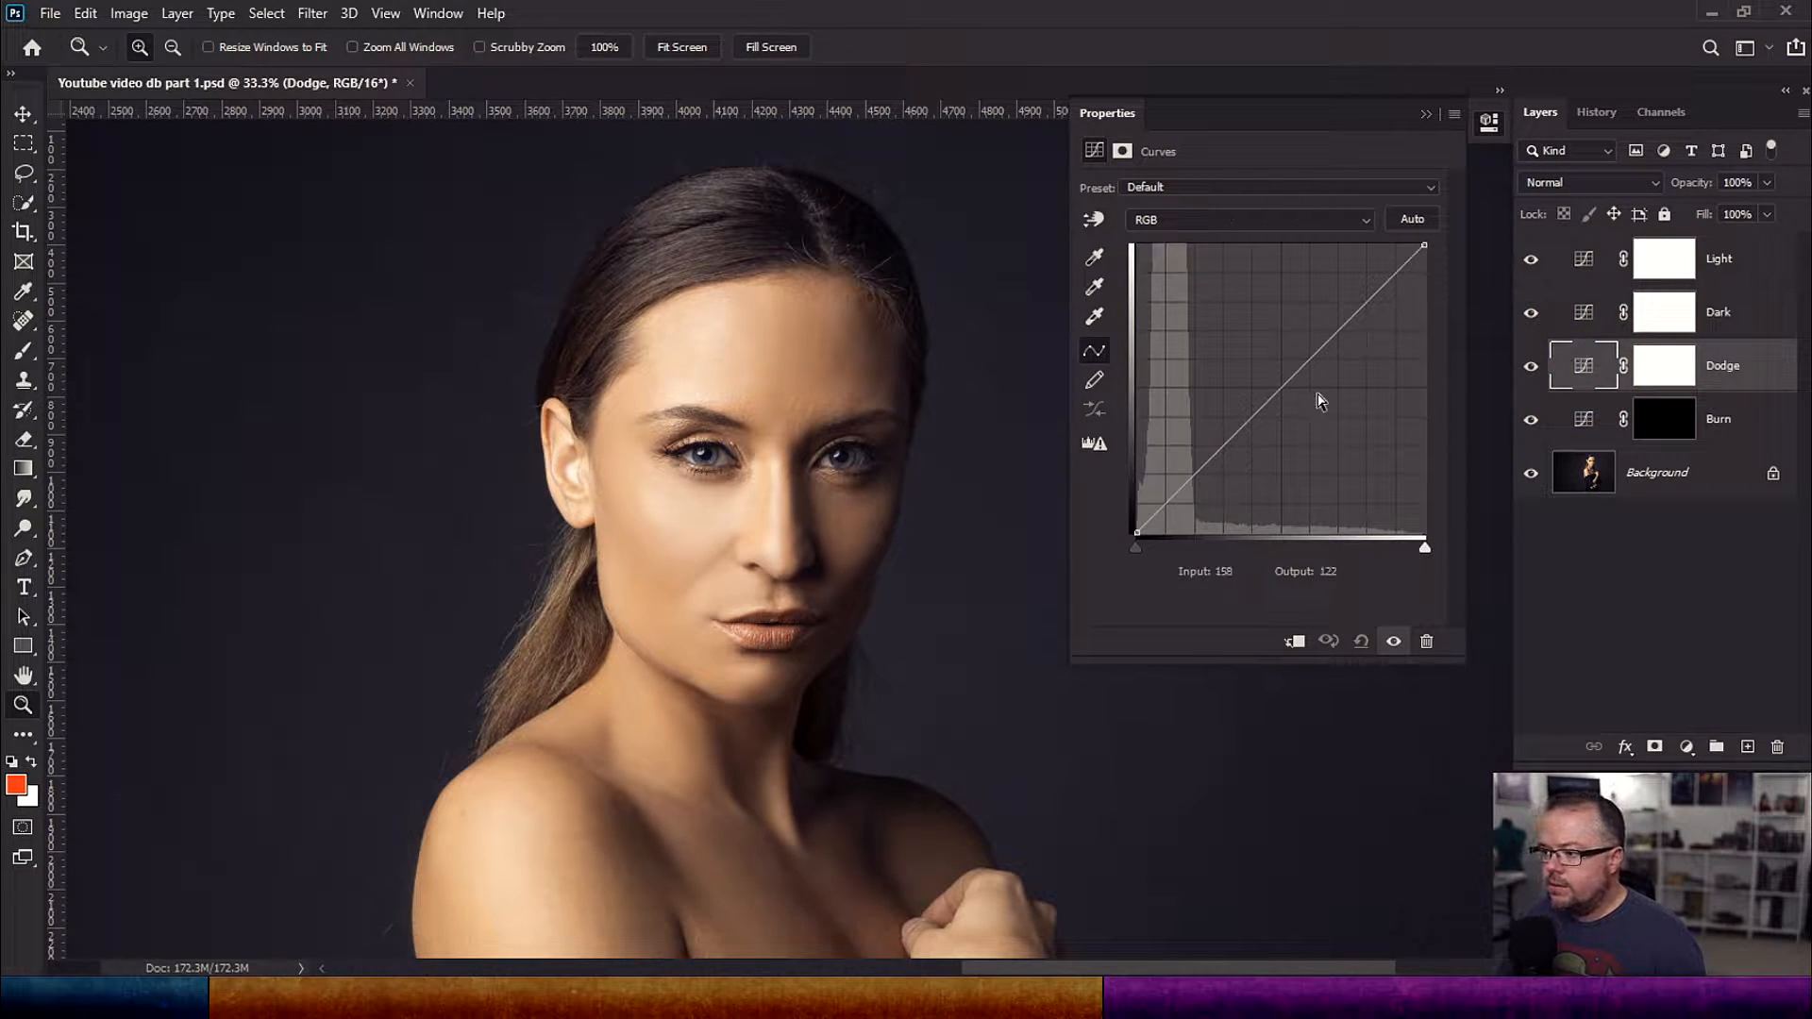
{"action": "left_click_drag", "start_coordinate": [1281, 390], "coordinate": [1281, 364]}
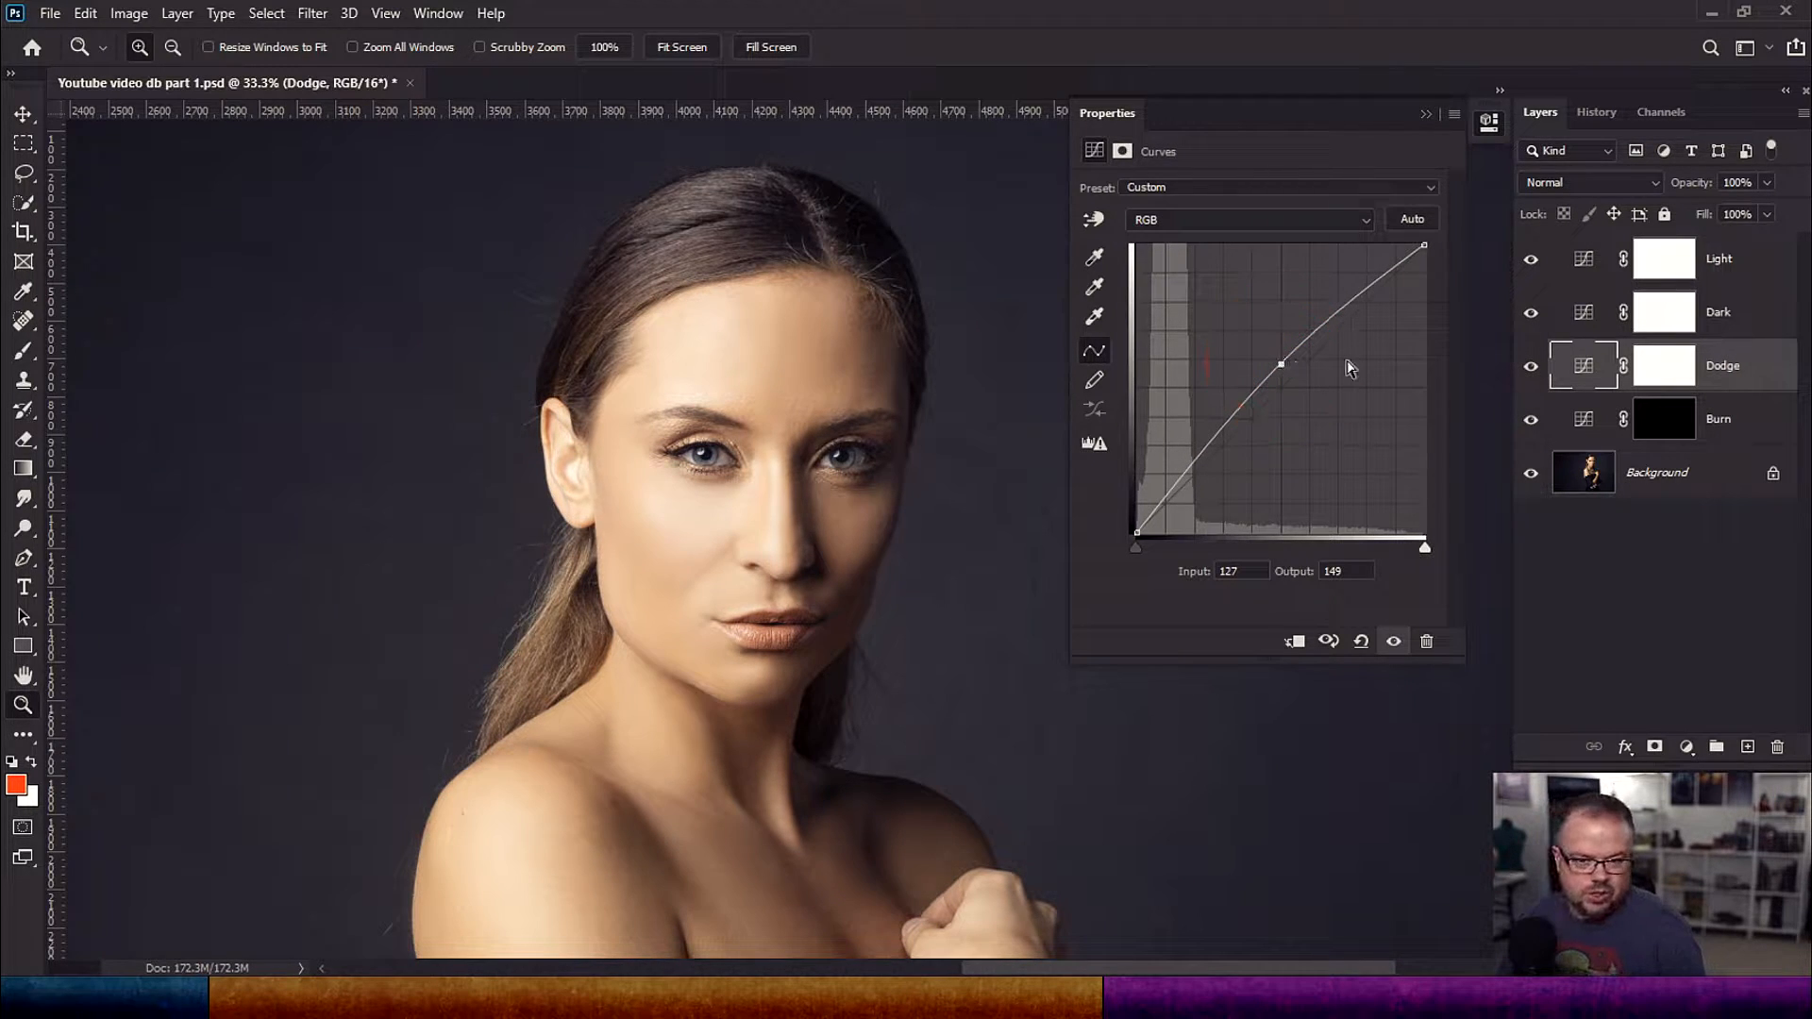
{"action": "left_click", "coordinate": [1656, 373]}
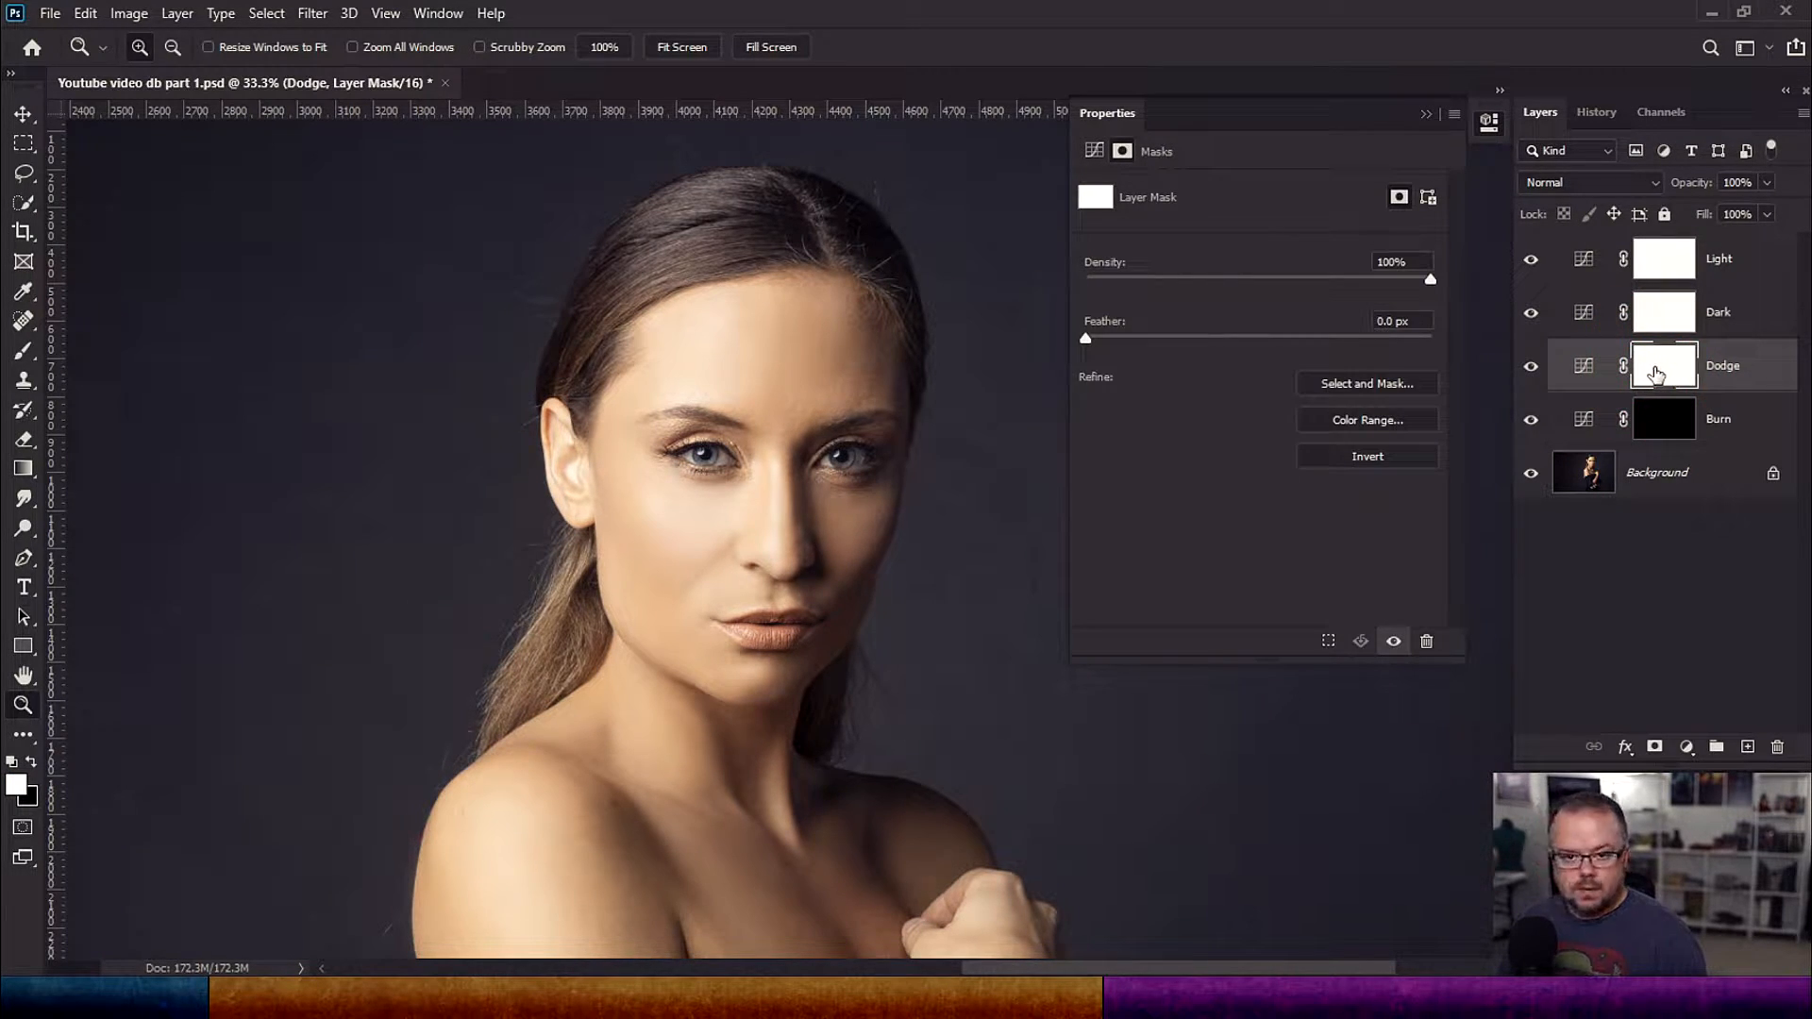
{"action": "key", "text": "ctrl+i"}
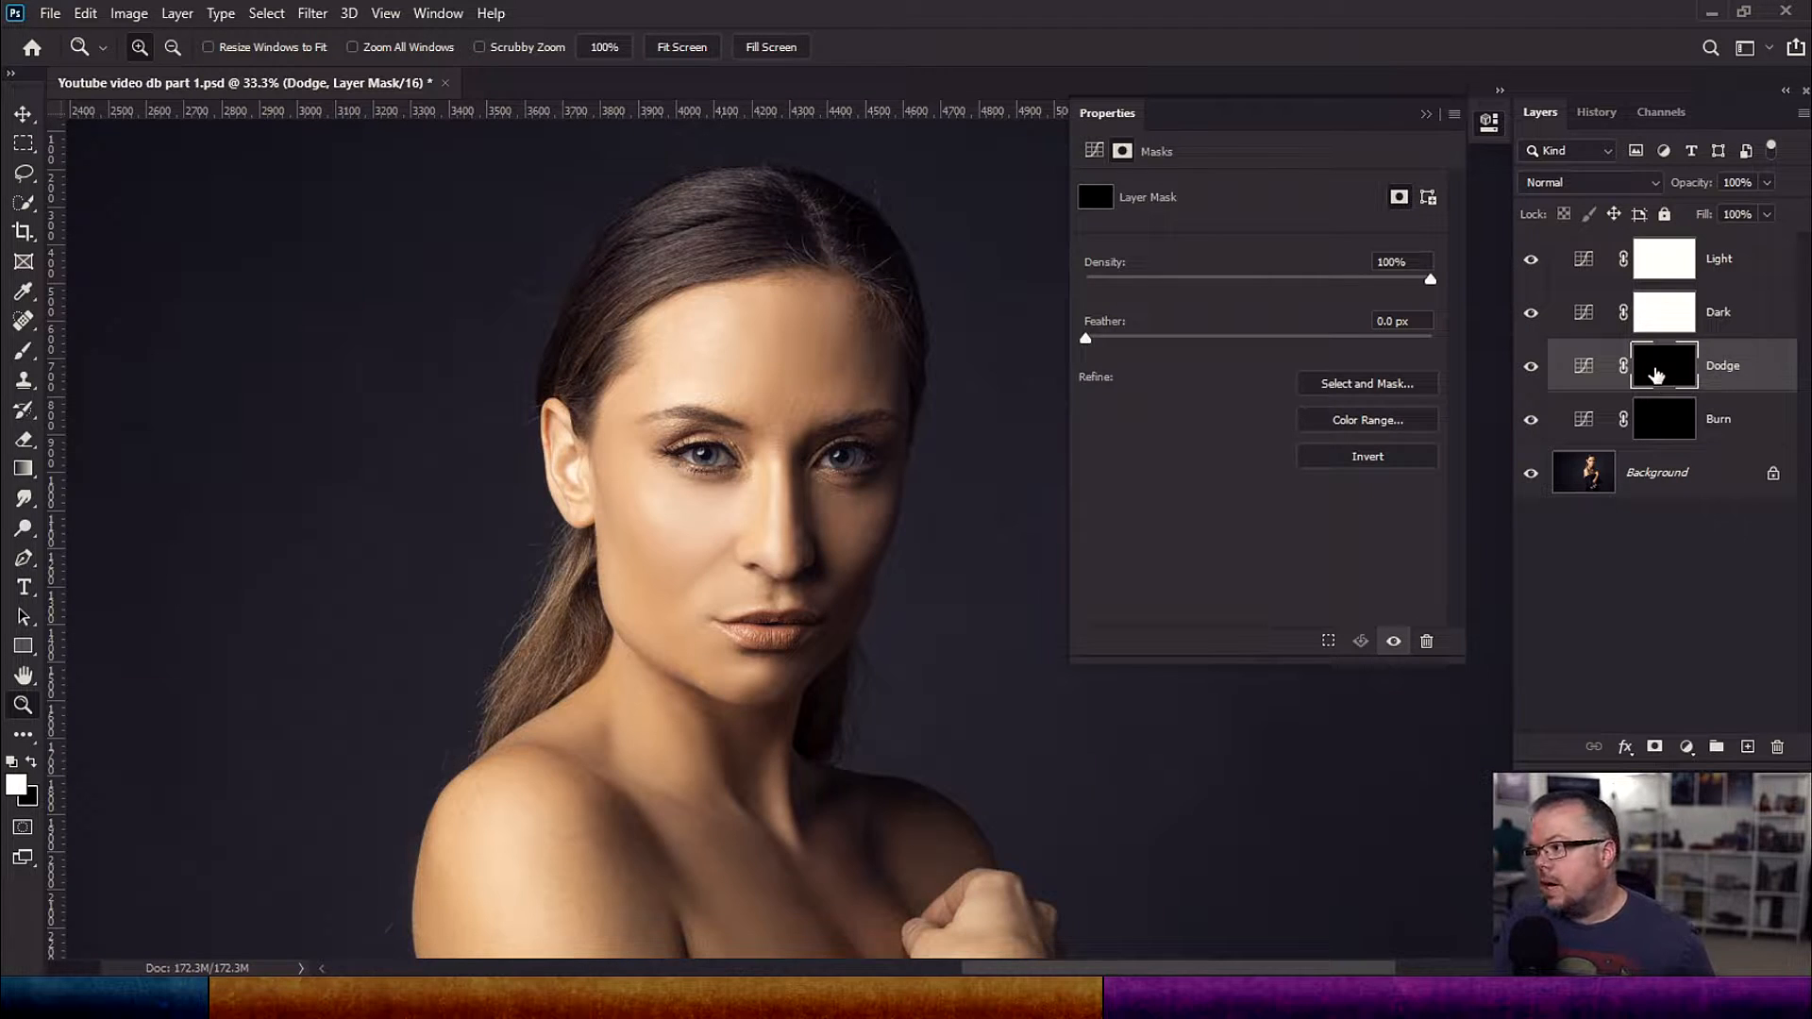
Step: Darken the Dark layer's curve strongly by lowering its midpoint to about input 125, output 75, and invert its mask to black
{"action": "left_click", "coordinate": [1569, 310]}
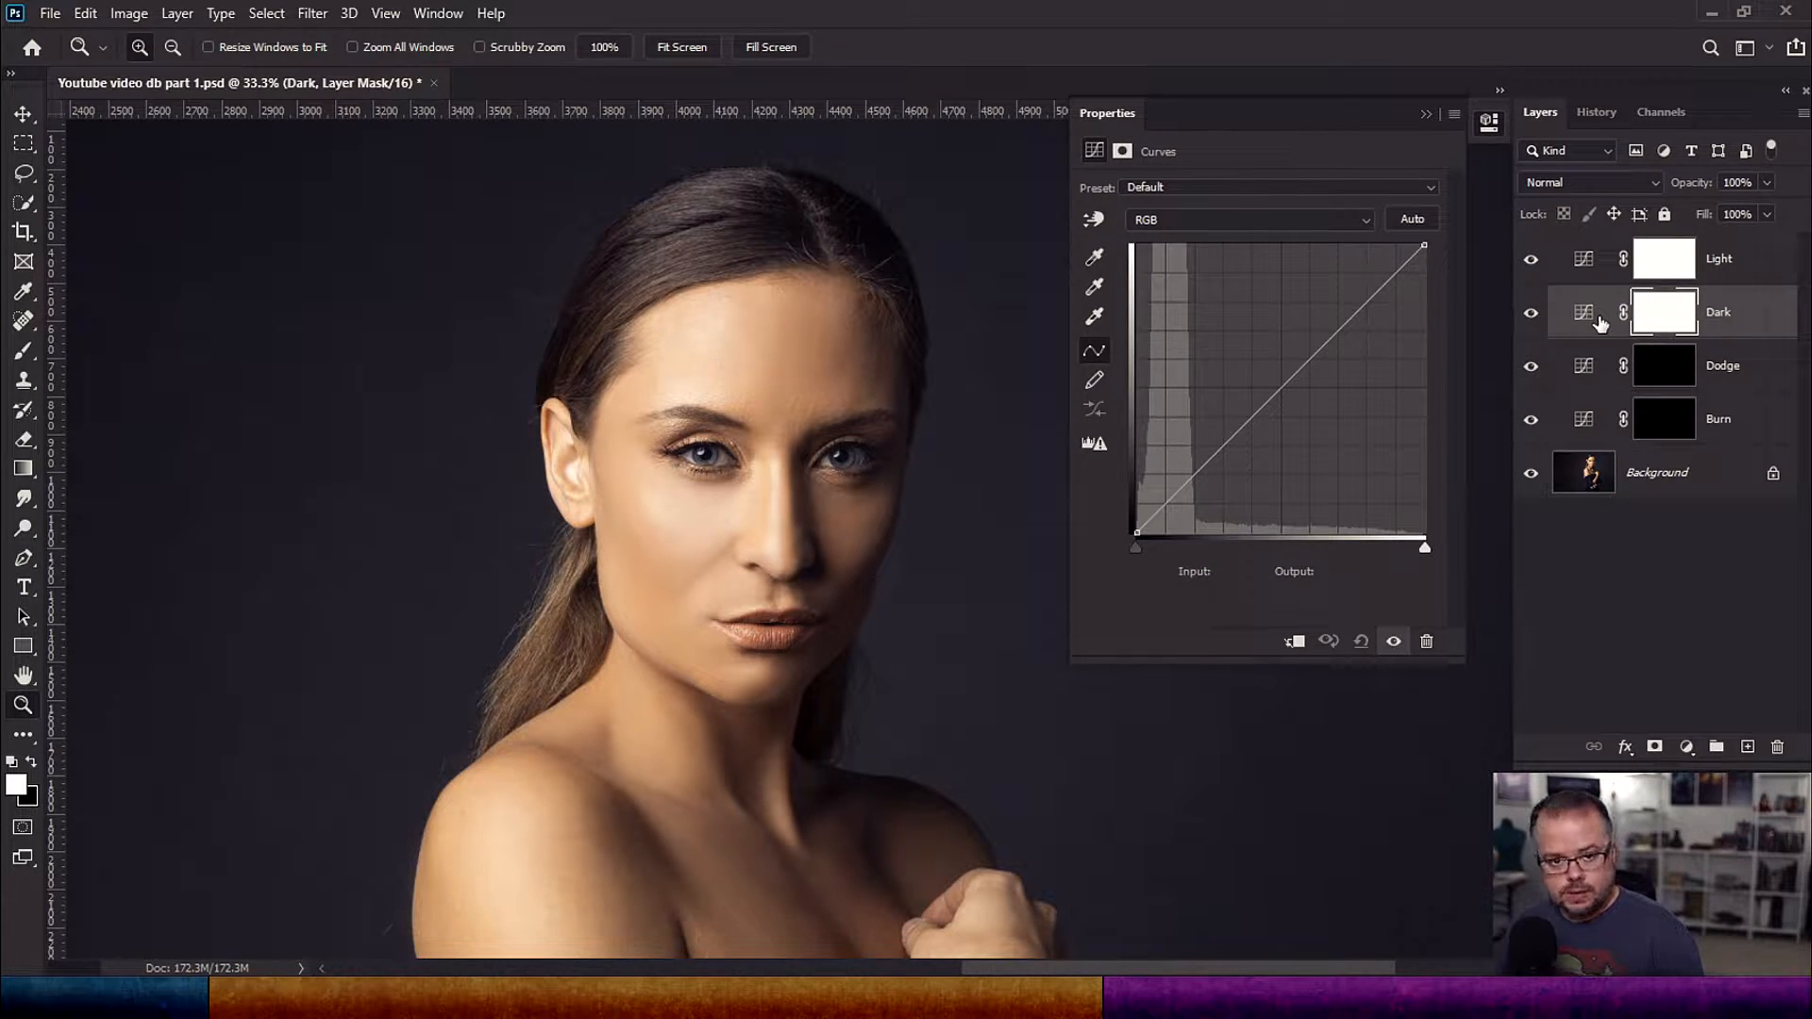
{"action": "left_click_drag", "start_coordinate": [1281, 393], "coordinate": [1279, 449]}
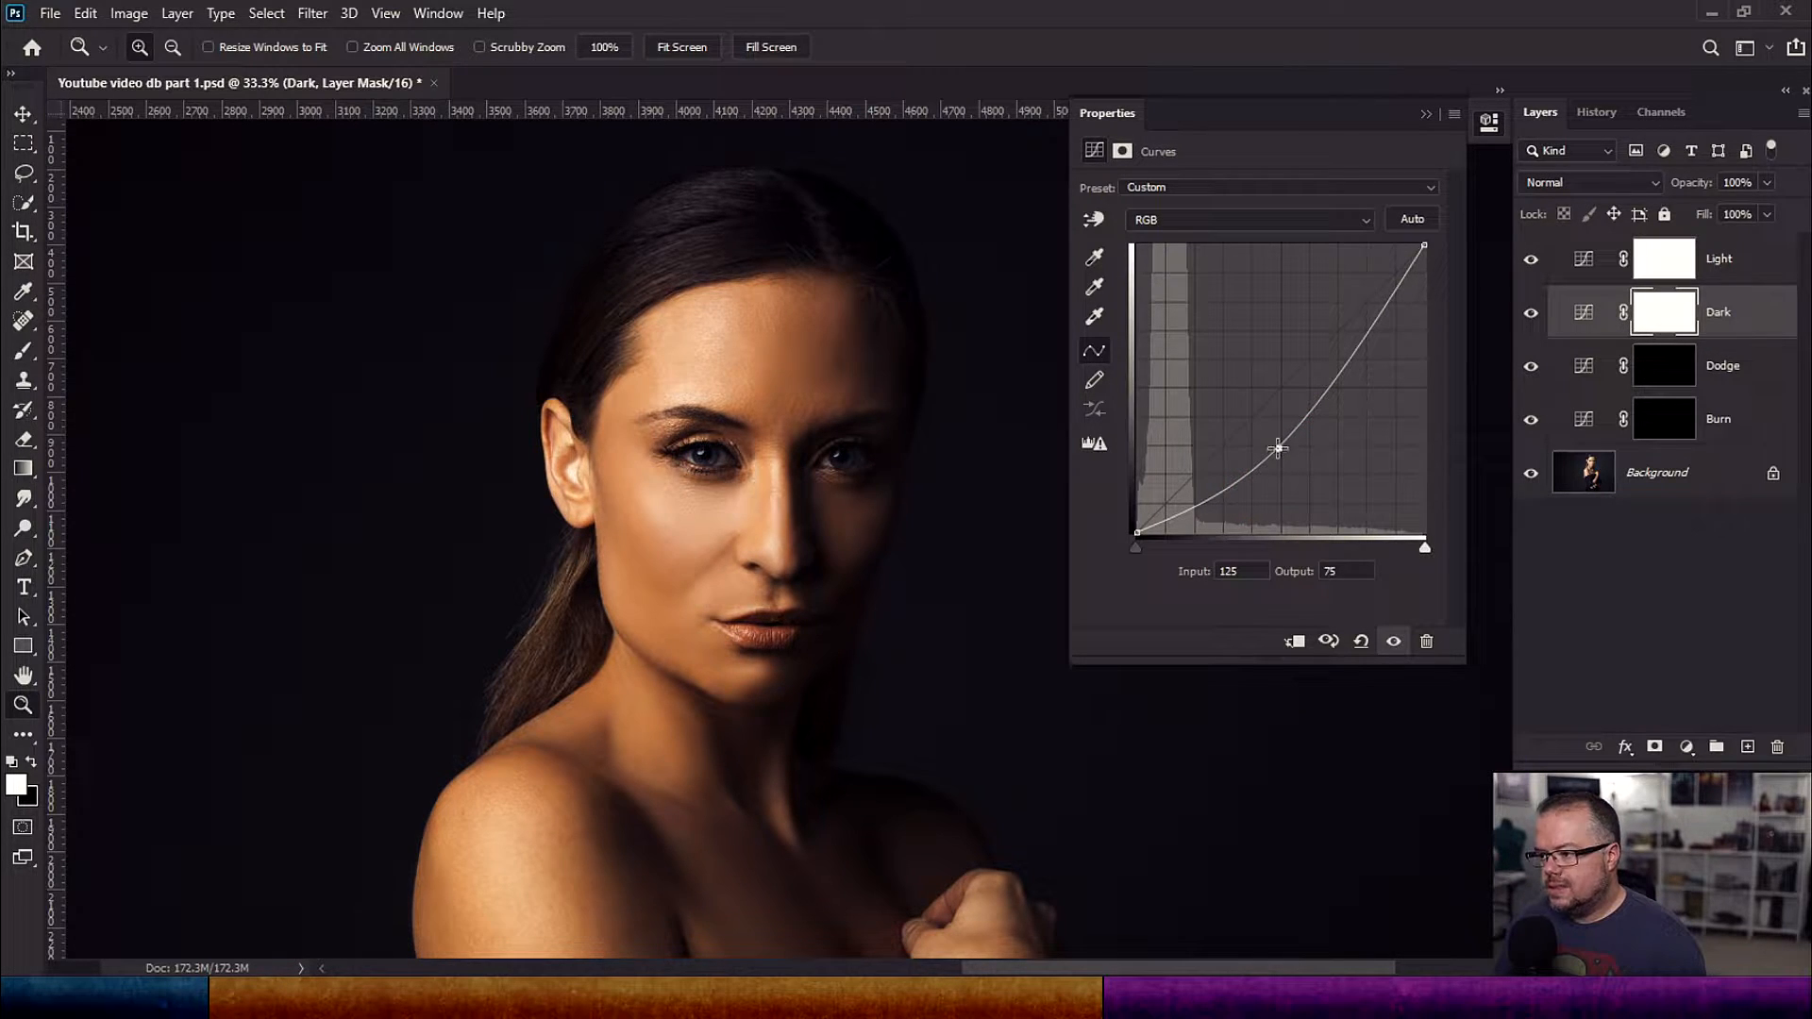
{"action": "left_click", "coordinate": [1278, 451]}
{"action": "left_click", "coordinate": [1668, 310]}
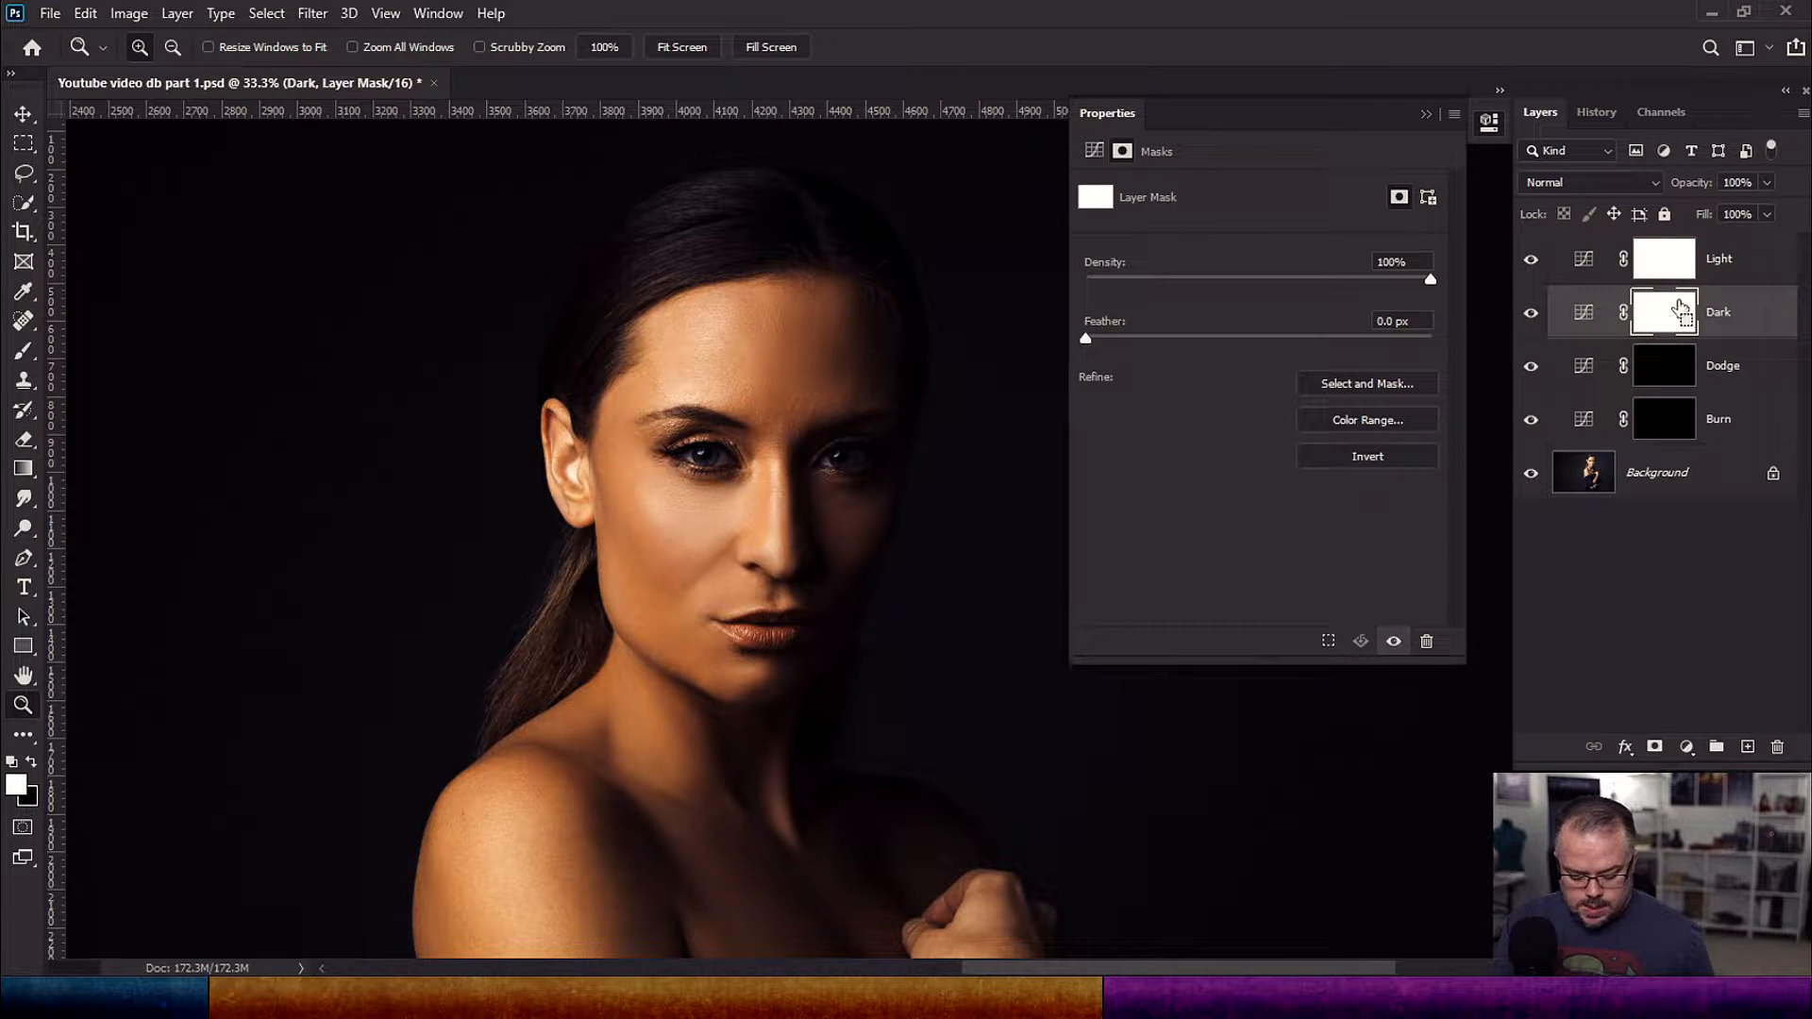
{"action": "key", "text": "ctrl+i"}
Step: Brighten the Light layer's curve strongly by raising its midpoint to about input 118, output 187, and invert its mask to black
{"action": "left_click", "coordinate": [1585, 259]}
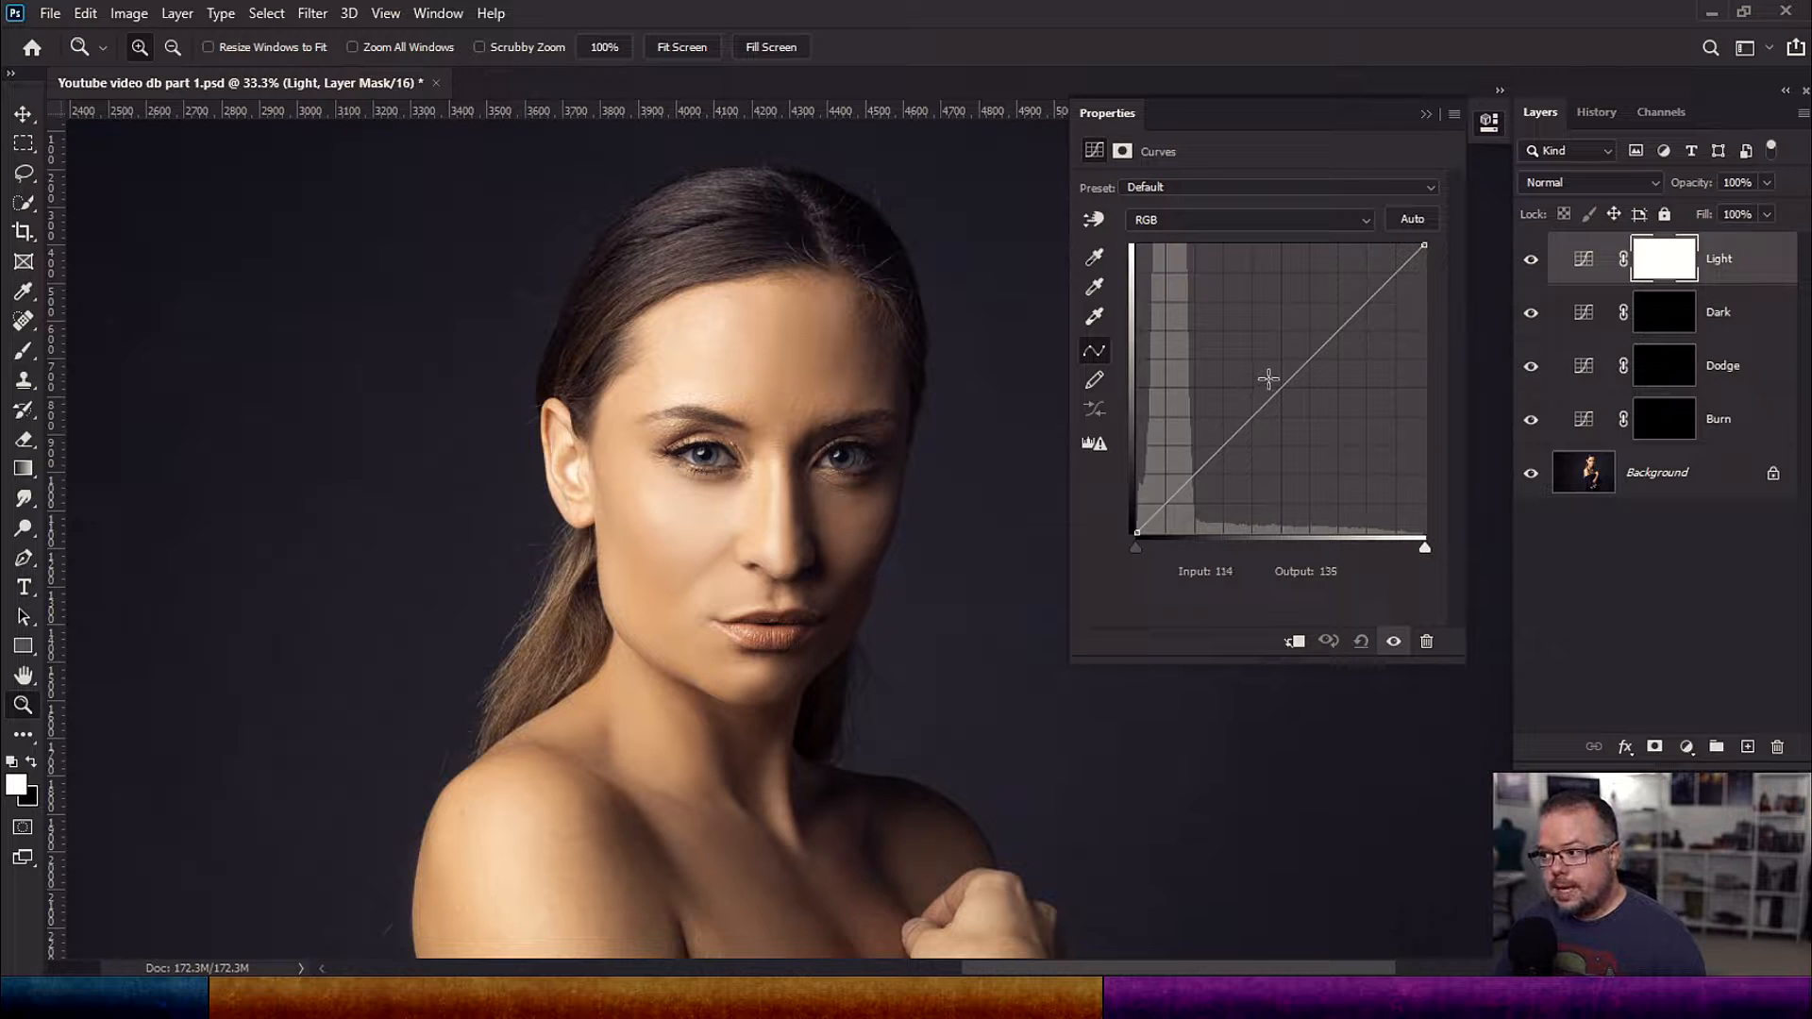
{"action": "left_click_drag", "start_coordinate": [1275, 384], "coordinate": [1271, 321]}
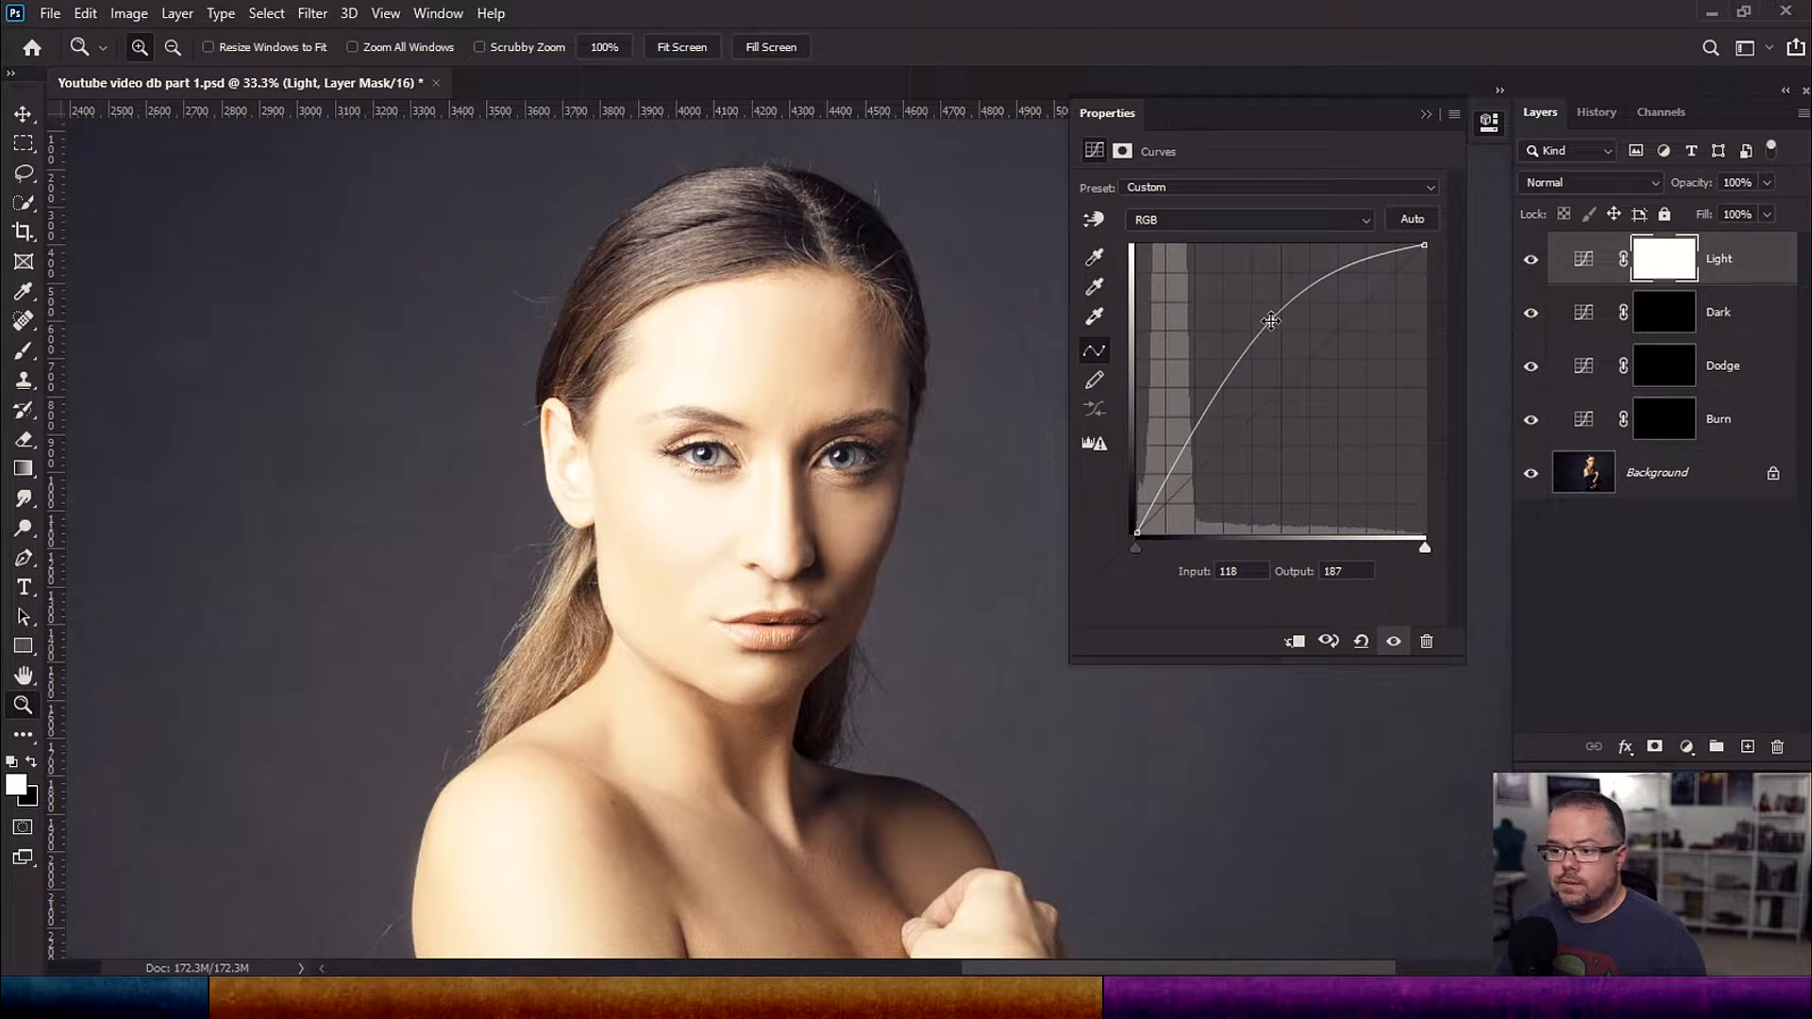
{"action": "left_click", "coordinate": [1670, 260]}
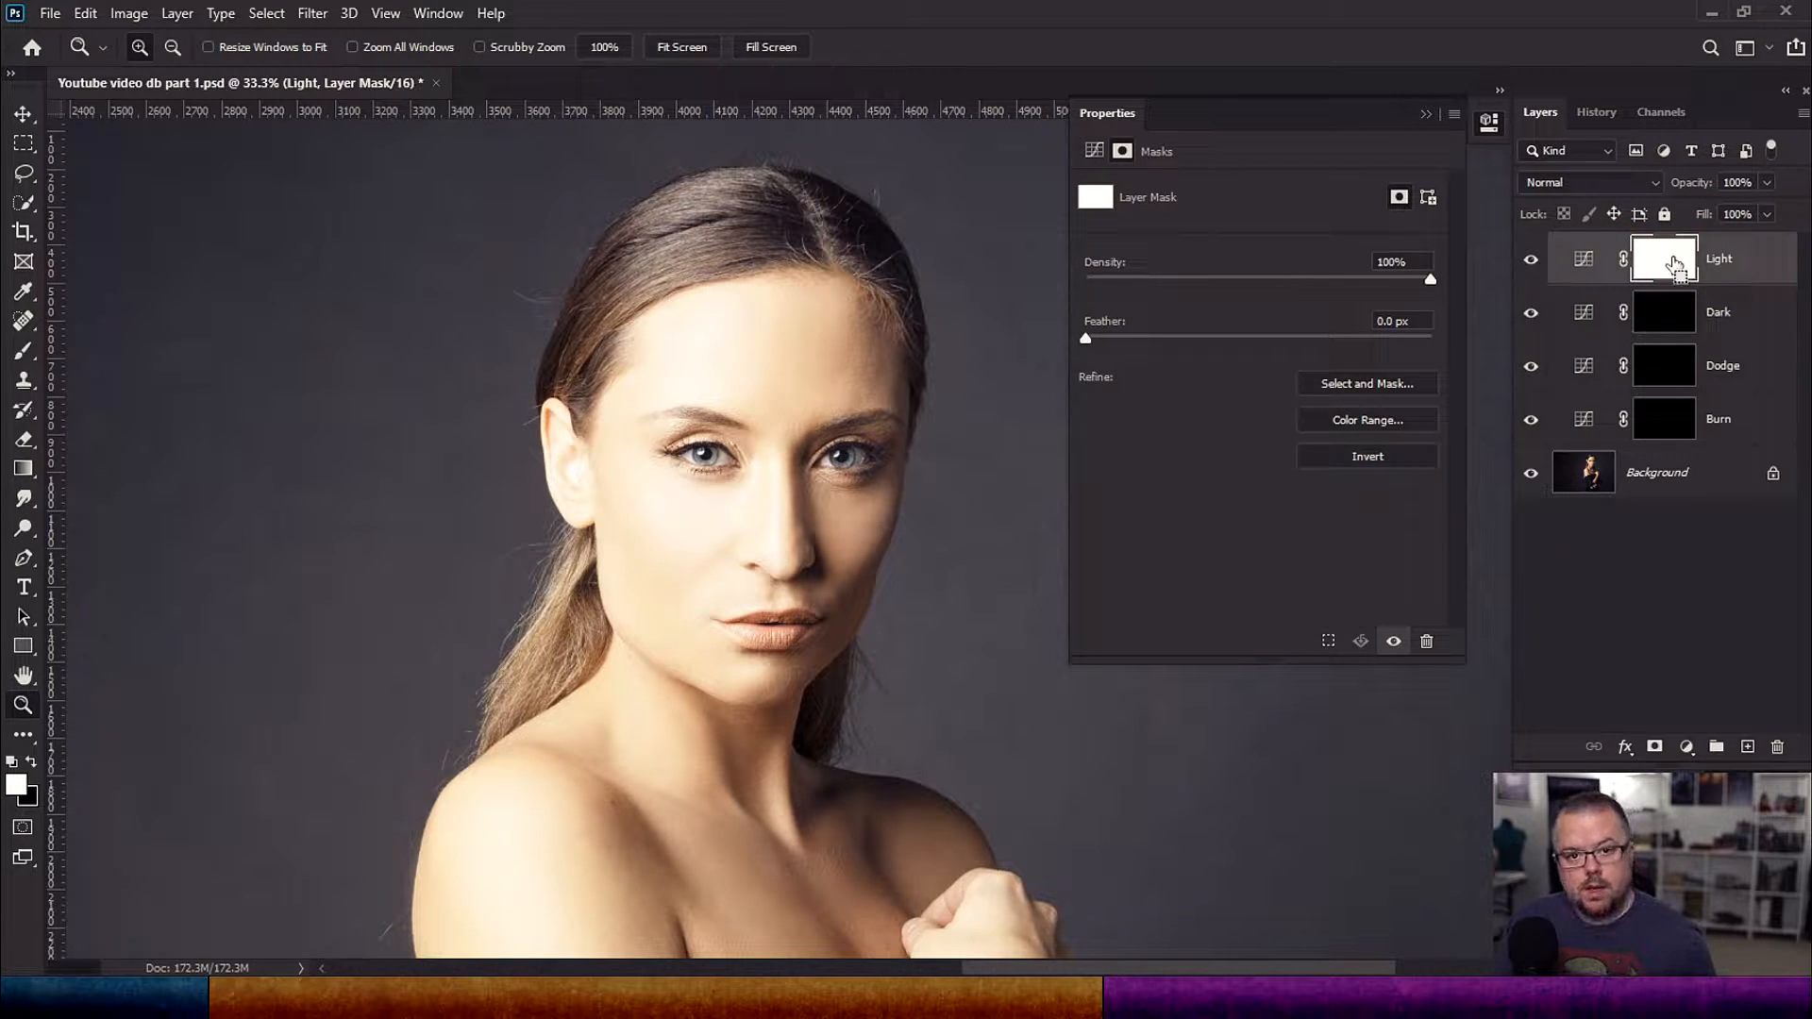
{"action": "key", "text": "ctrl+i"}
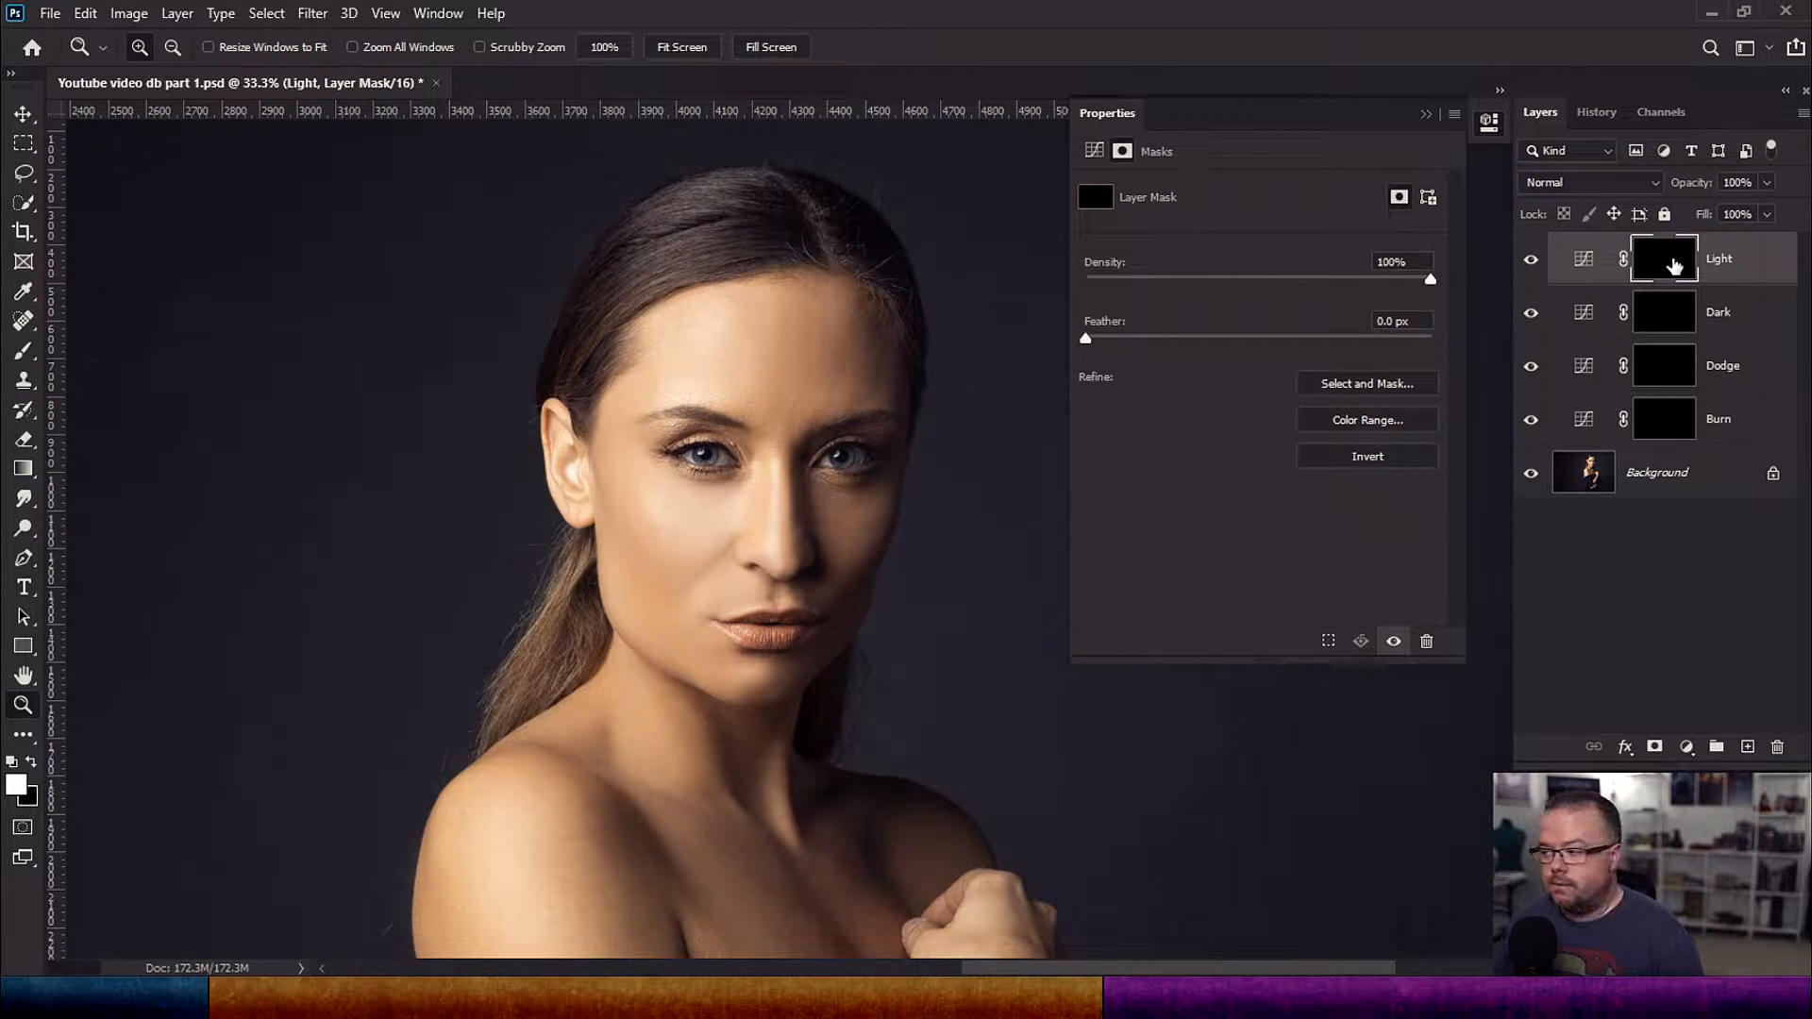
Step: Add a Black & White adjustment layer and place it at the top of the layer stack
{"action": "left_click", "coordinate": [1733, 417]}
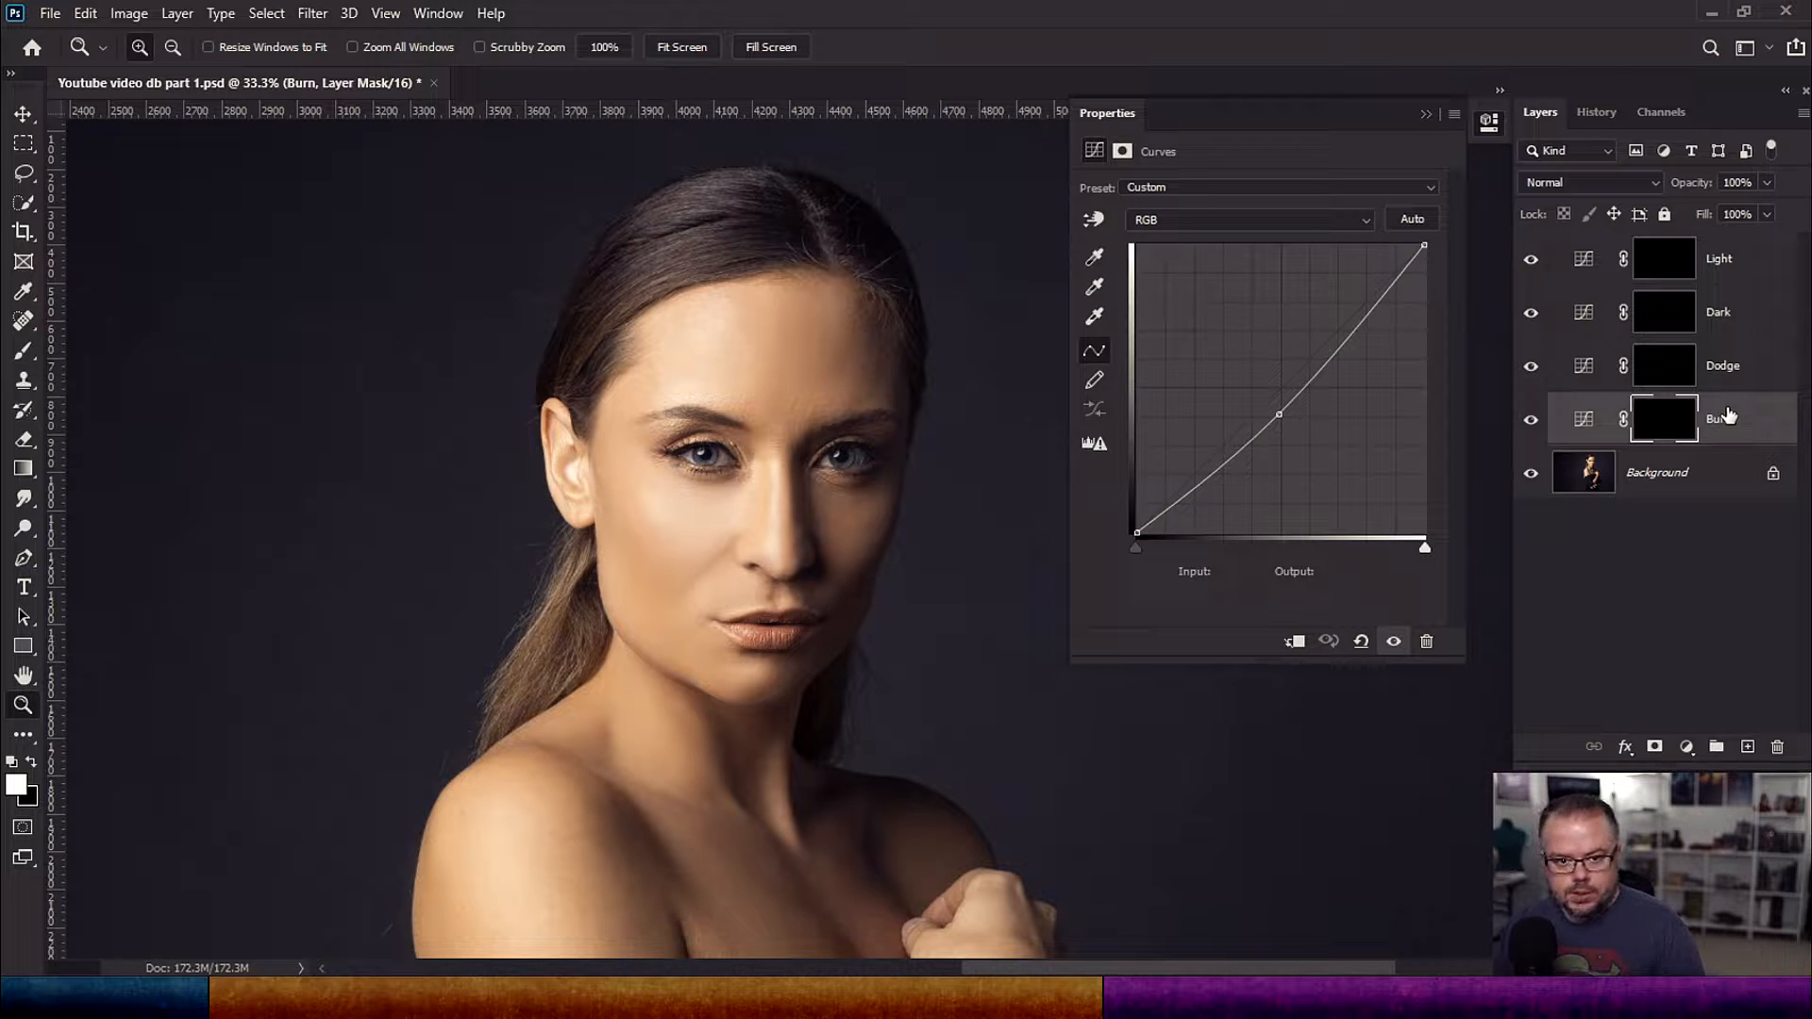
{"action": "left_click", "coordinate": [1685, 748]}
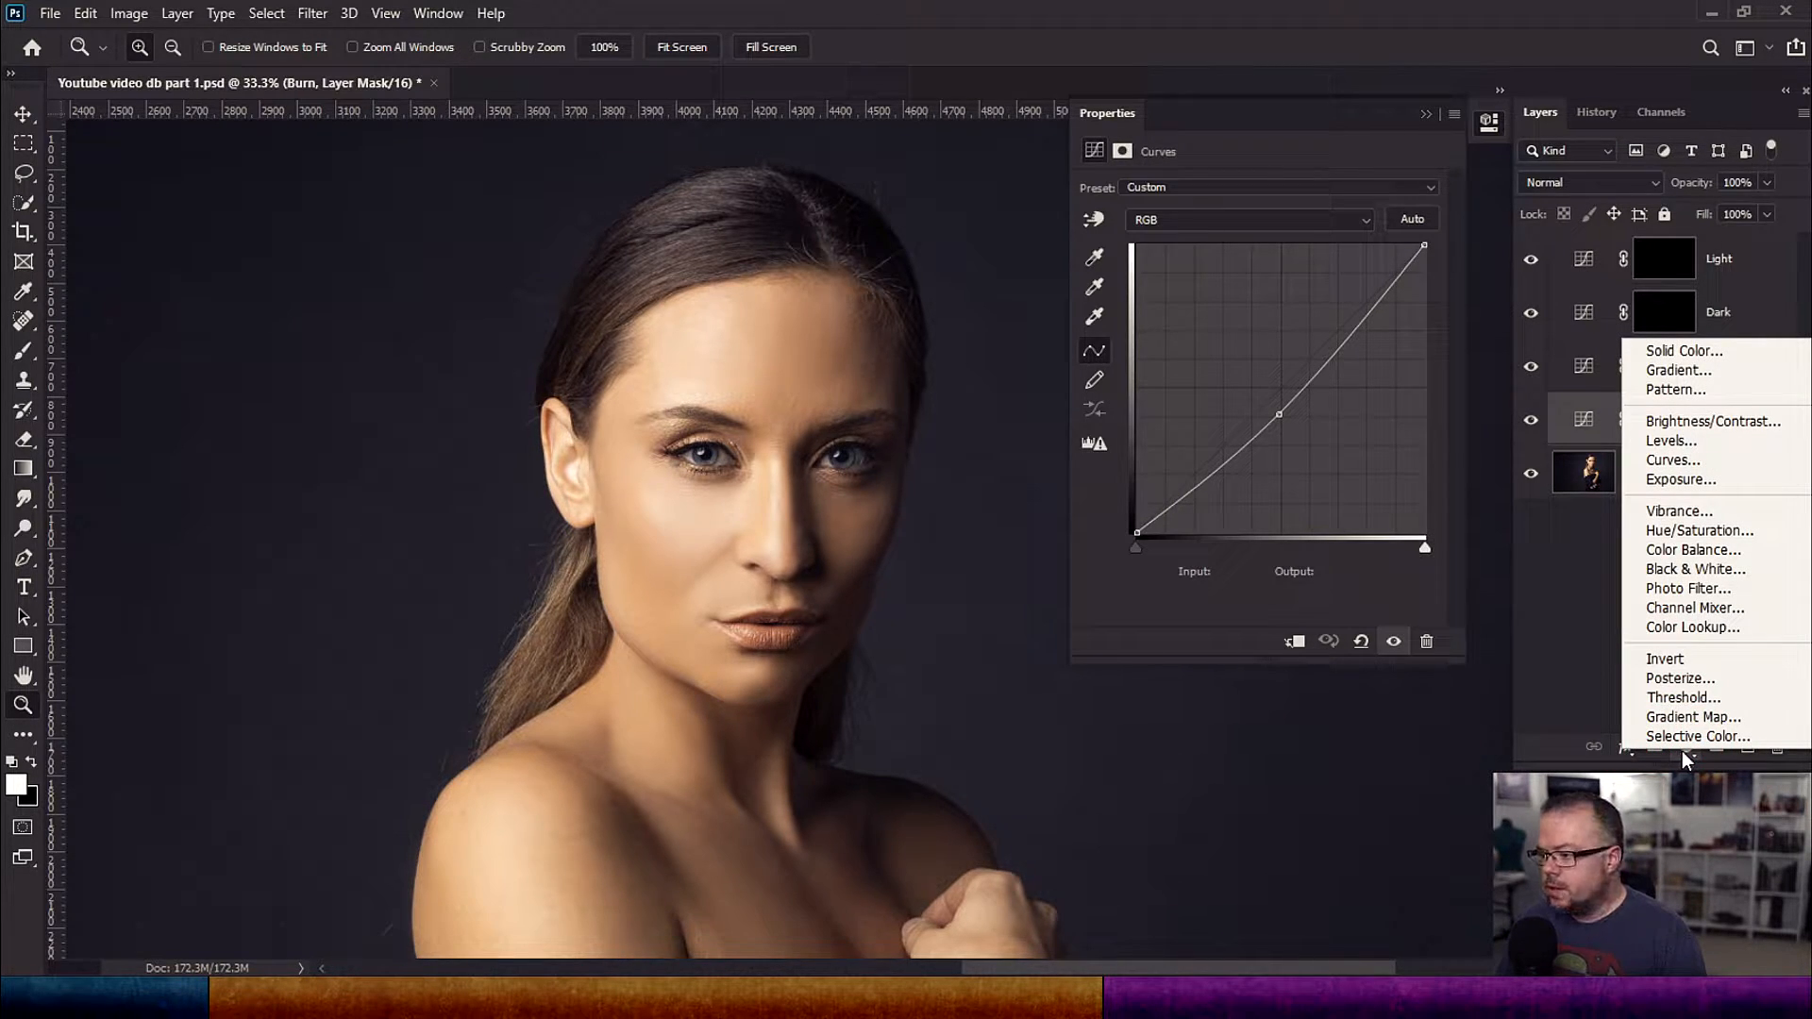
{"action": "left_click", "coordinate": [1691, 569]}
{"action": "mouse_move", "coordinate": [1774, 422]}
{"action": "left_mouse_down"}
{"action": "mouse_move", "coordinate": [1680, 262]}
{"action": "mouse_move", "coordinate": [1614, 265]}
{"action": "left_mouse_up"}
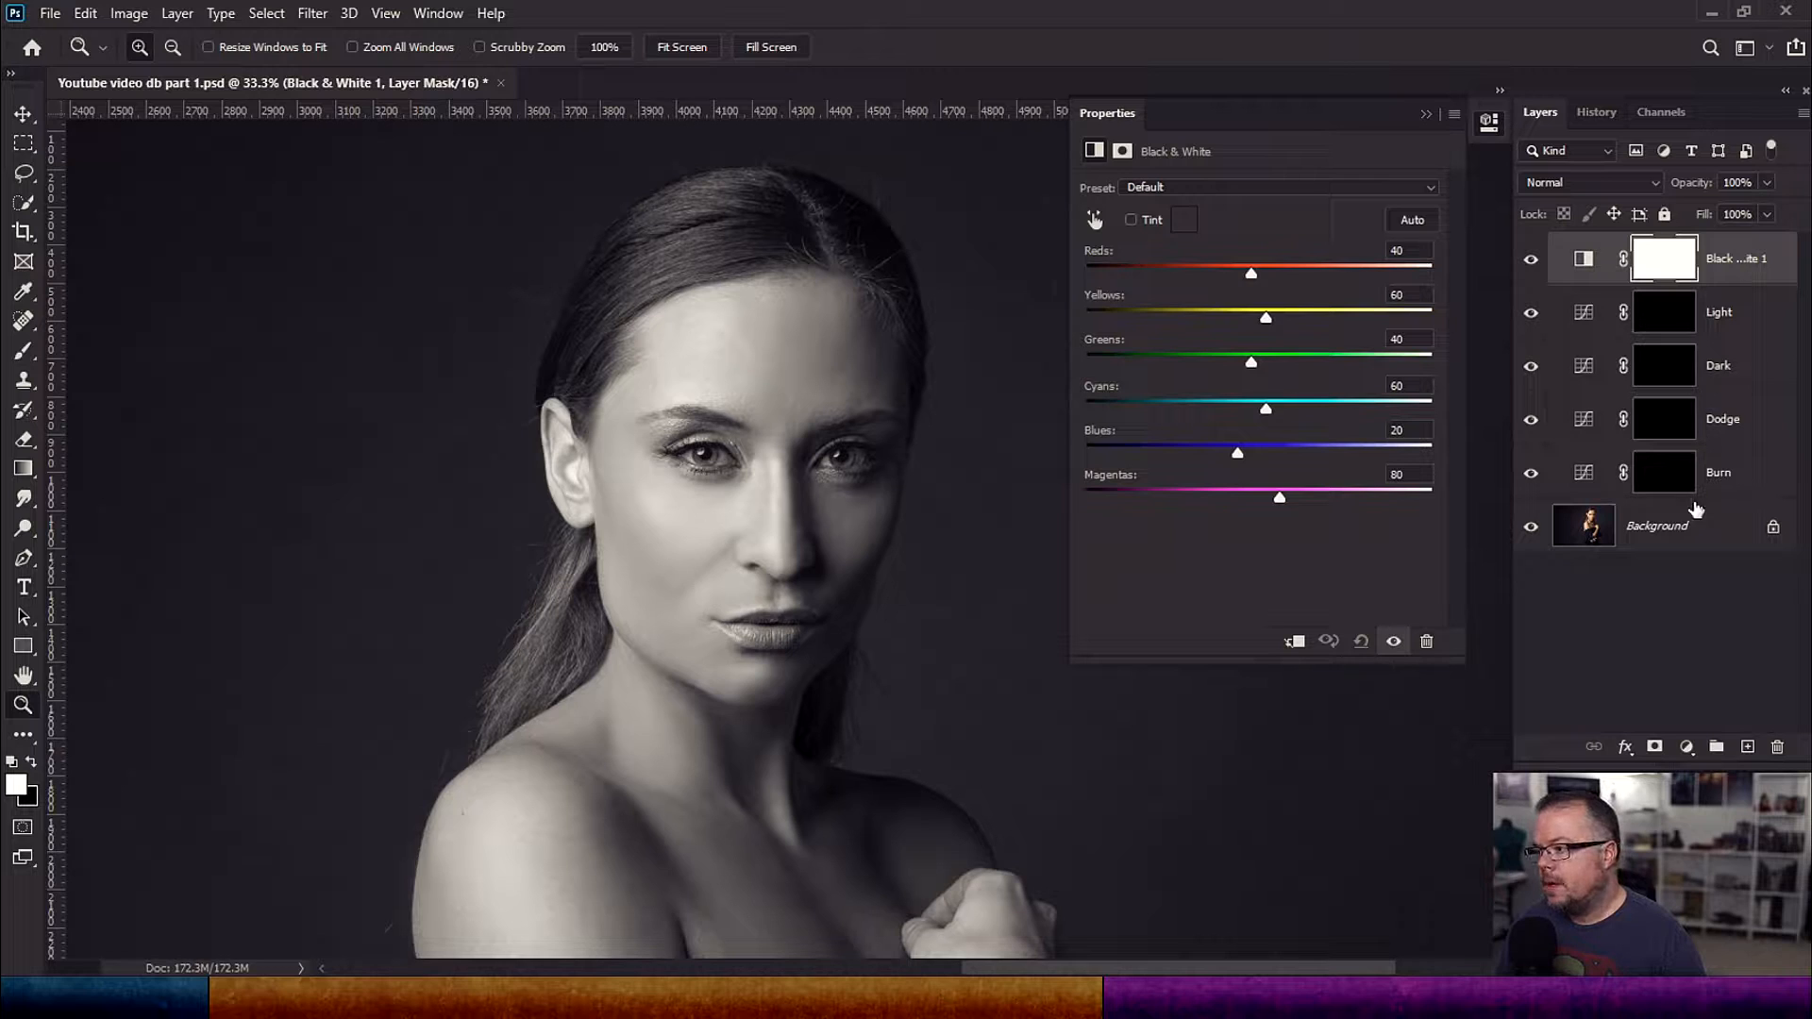
Step: Paint white on the Burn layer's mask with a small brush at 5% flow to deepen the lower lip's edge
{"action": "left_click", "coordinate": [1666, 467]}
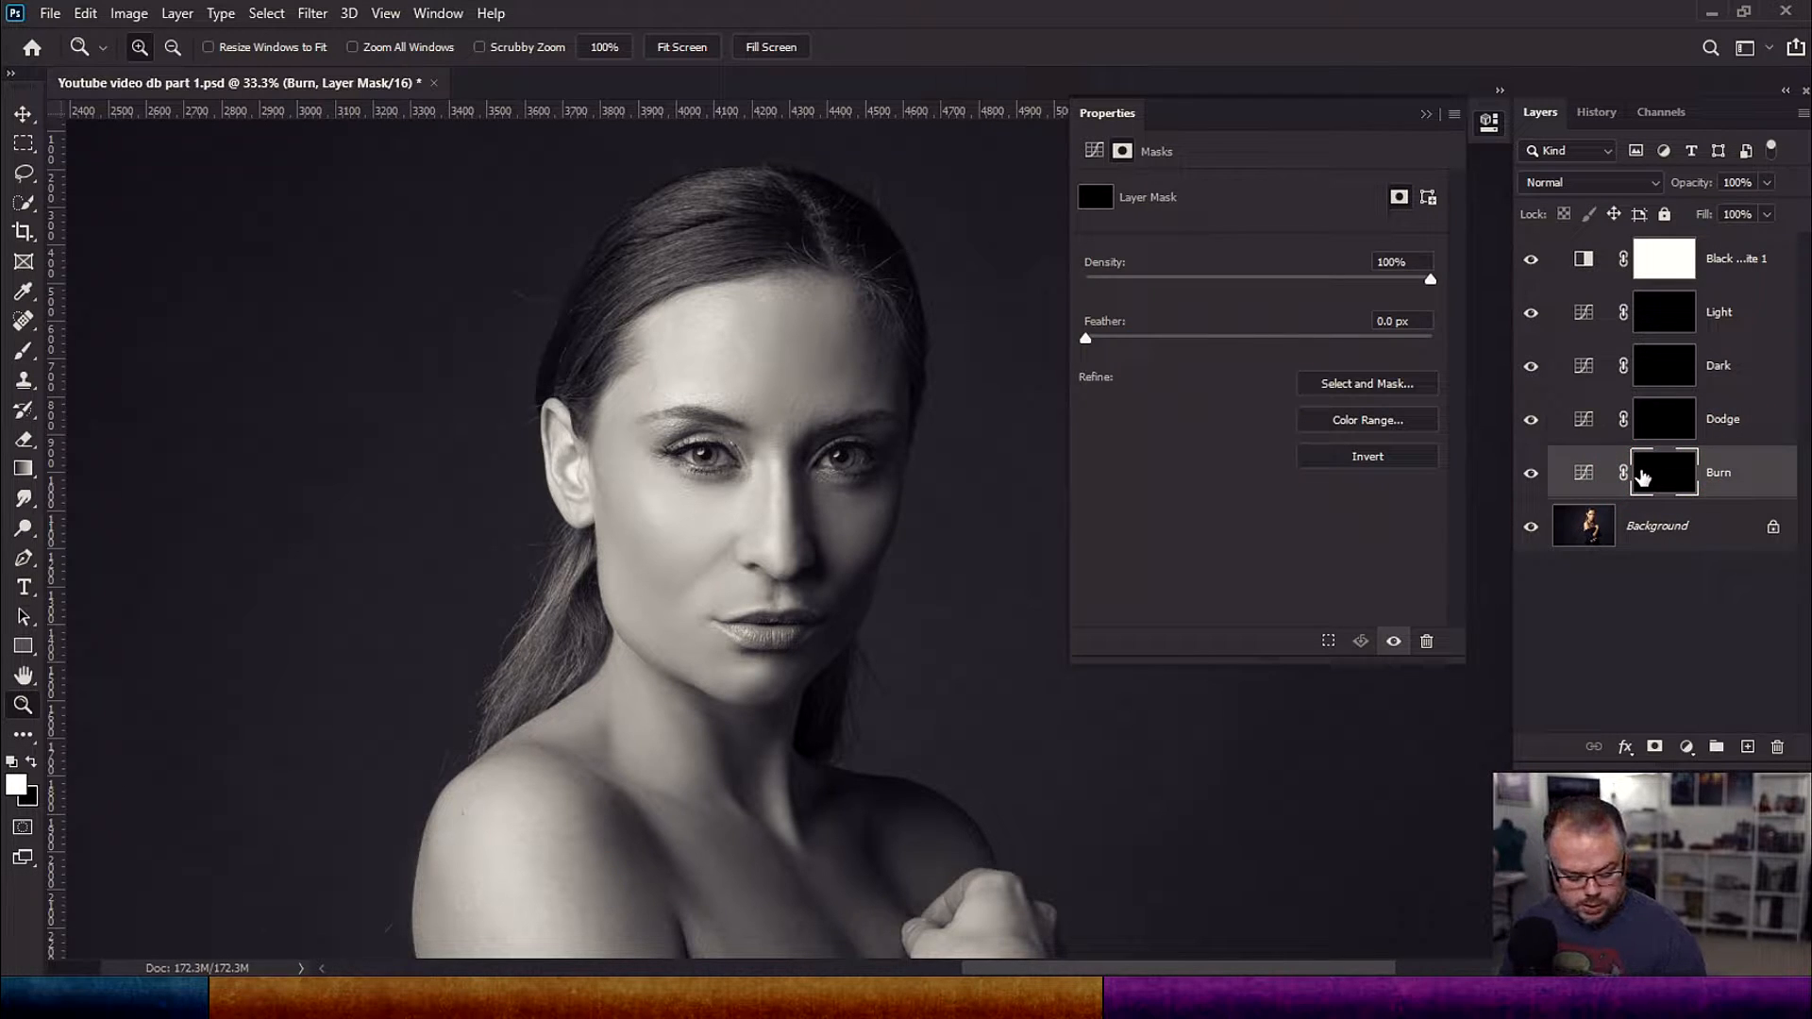
{"action": "left_click", "coordinate": [809, 527]}
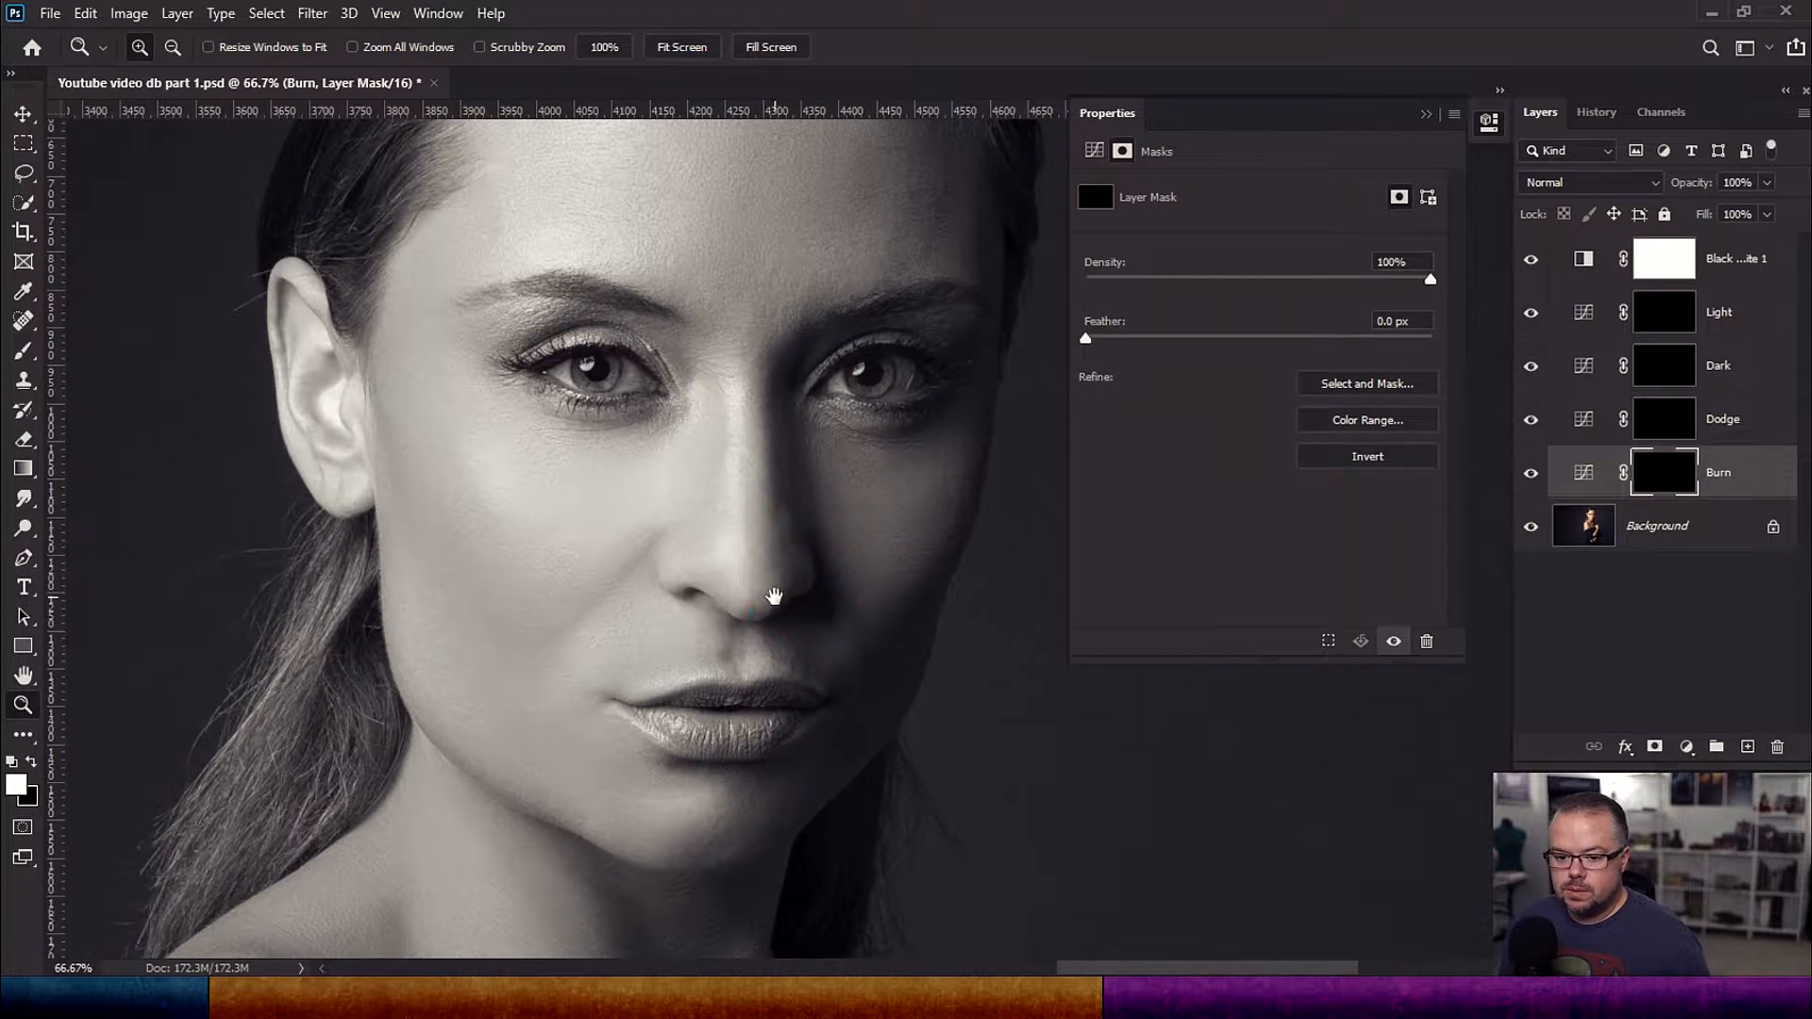
{"action": "left_click_drag", "start_coordinate": [757, 601], "coordinate": [785, 548]}
{"action": "key", "text": "b"}
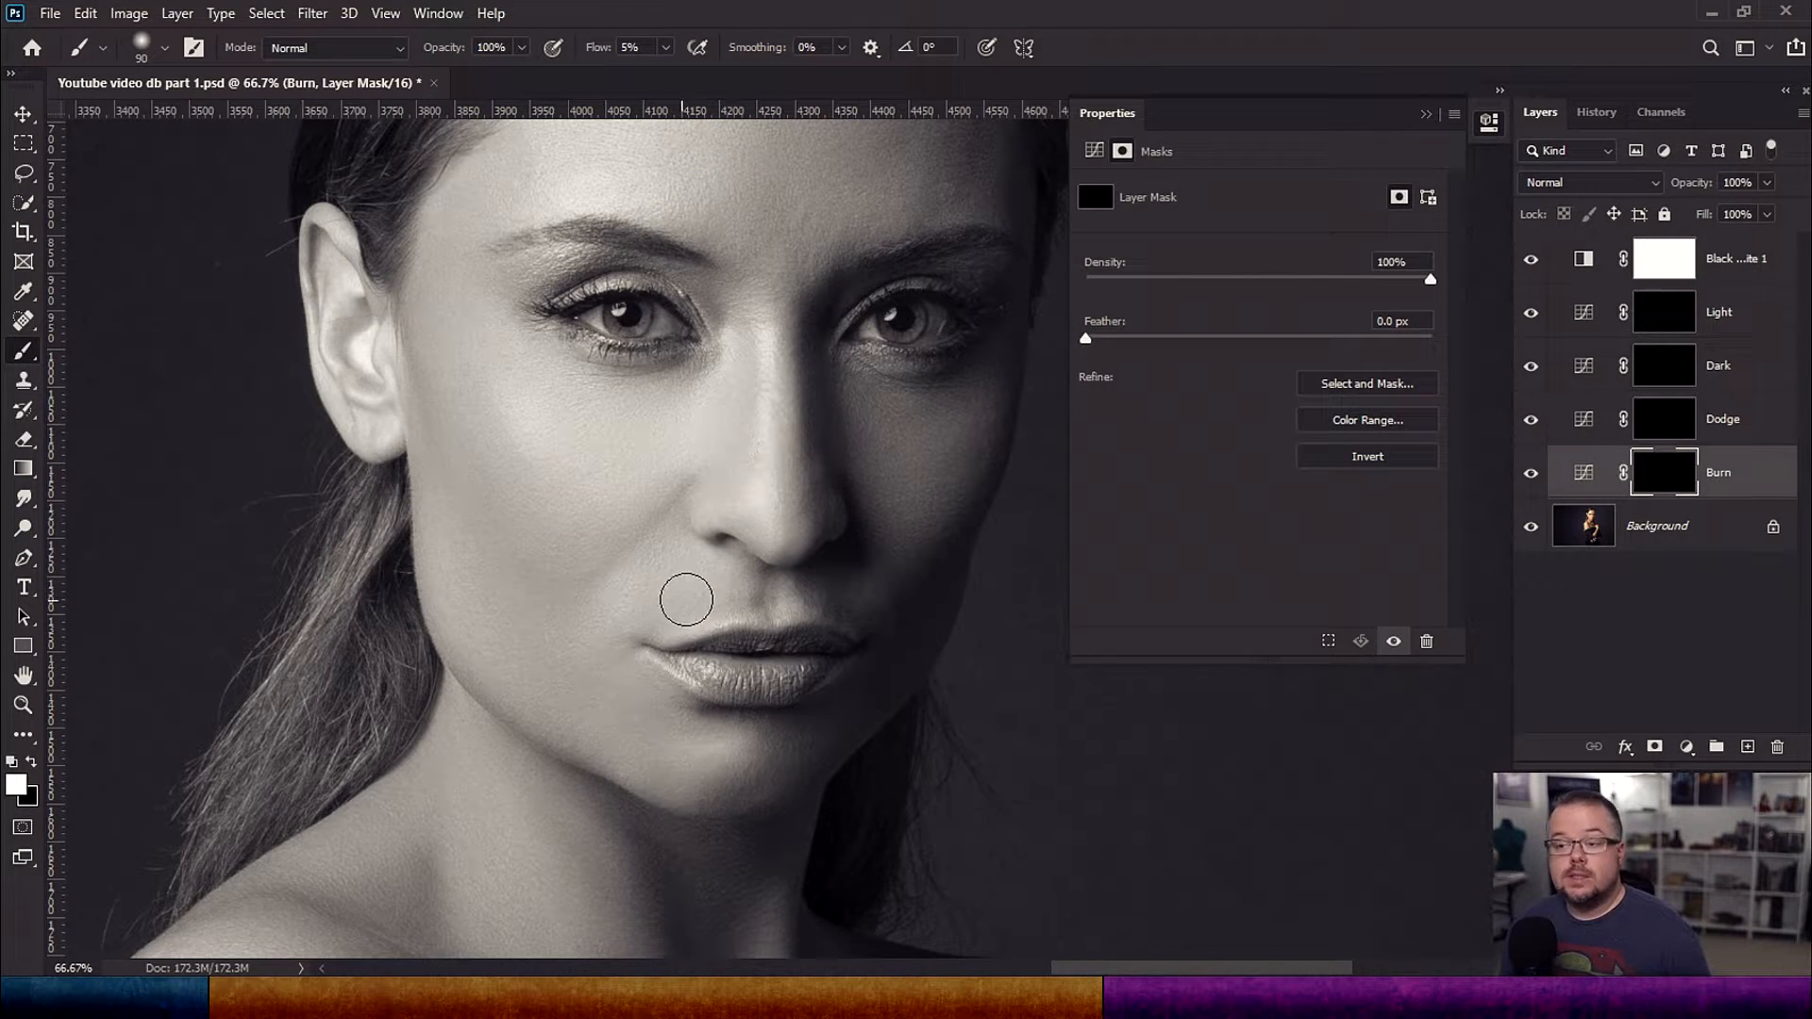
{"action": "key", "text": "bracketleft"}
{"action": "key", "text": "bracketleft"}
{"action": "key", "text": "bracketleft"}
{"action": "key", "text": "bracketleft"}
{"action": "key", "text": "bracketleft"}
{"action": "key", "text": "bracketleft"}
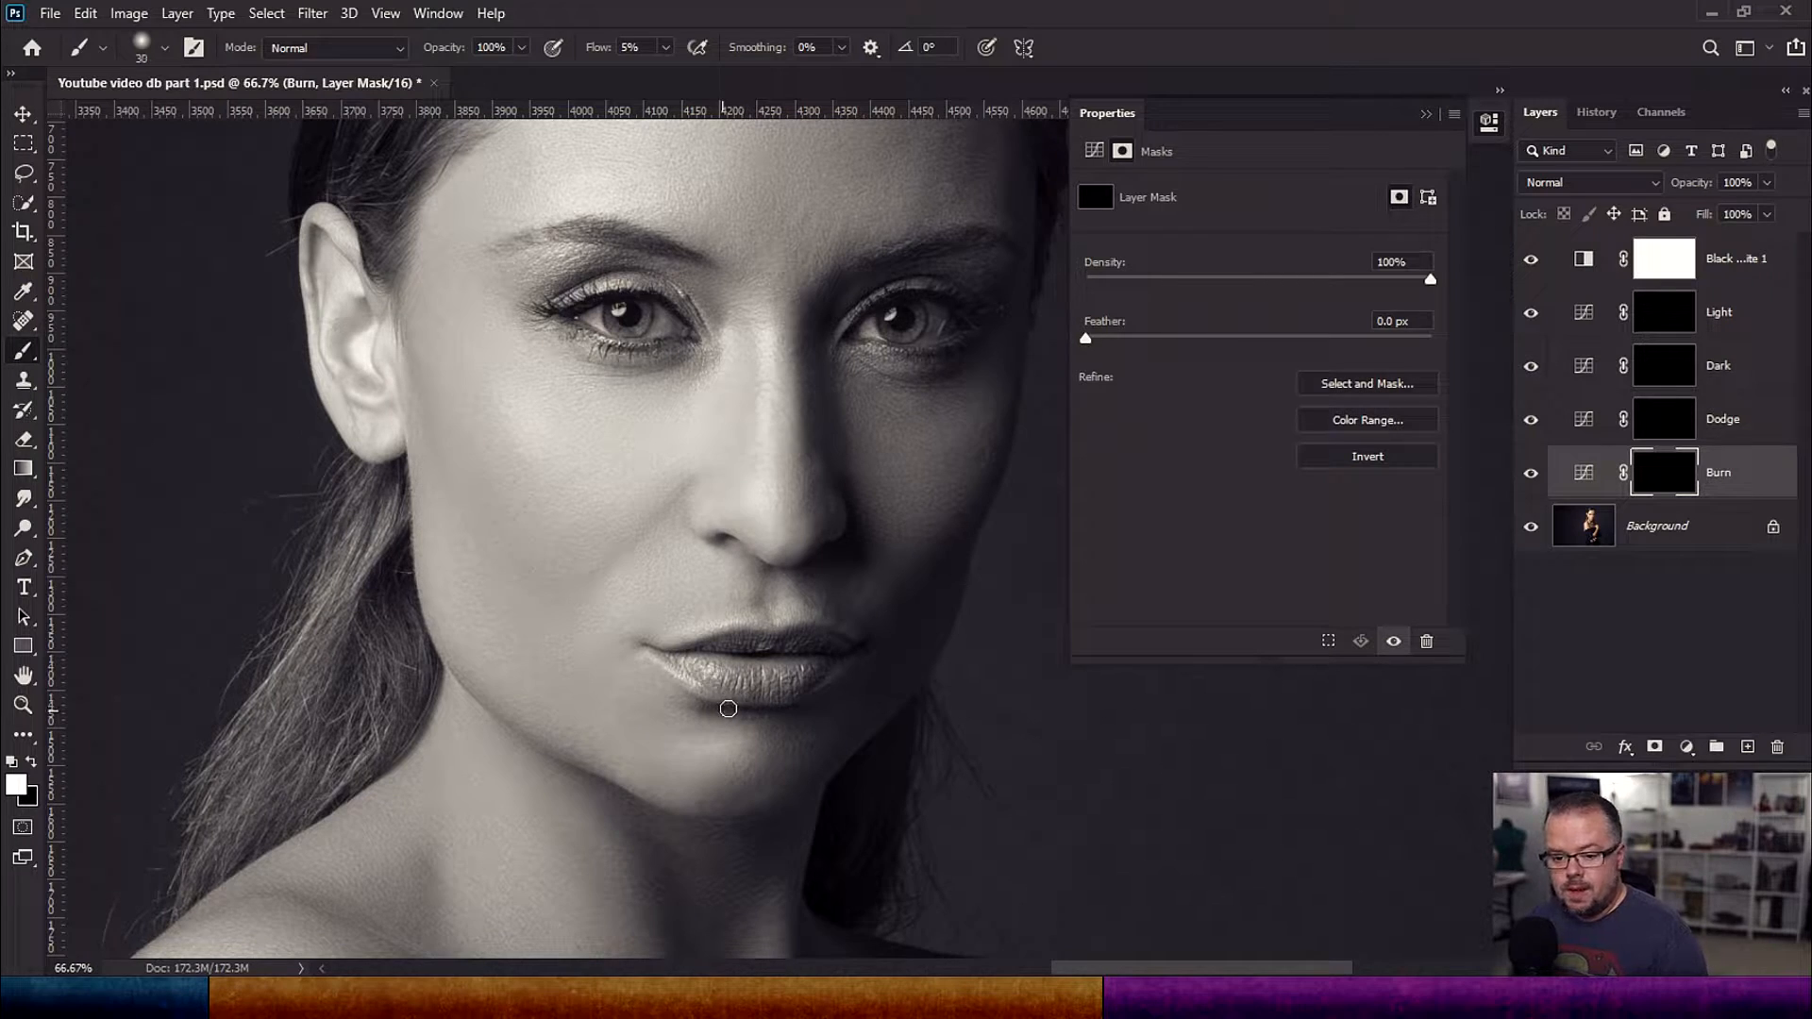
{"action": "key", "text": "bracketleft"}
{"action": "mouse_move", "coordinate": [809, 710]}
{"action": "left_mouse_down"}
{"action": "mouse_move", "coordinate": [757, 712]}
{"action": "mouse_move", "coordinate": [790, 692]}
{"action": "left_mouse_up"}
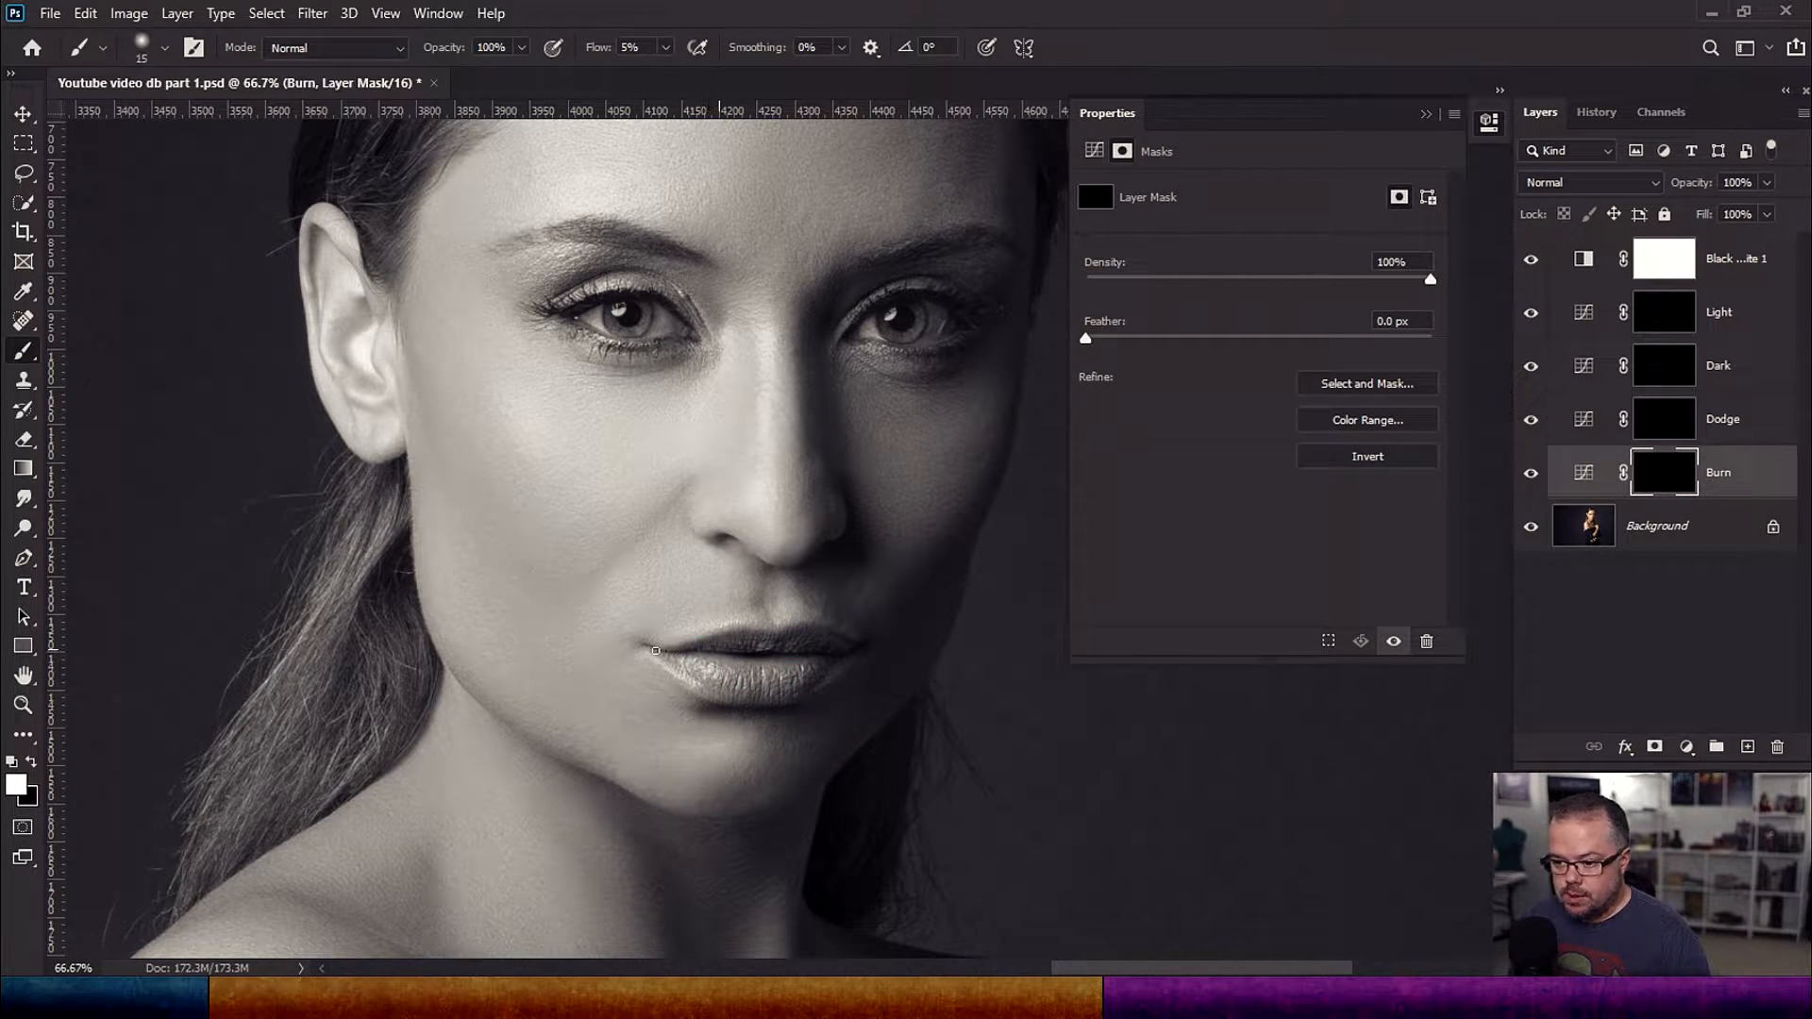
Step: Burn the shadows around the nose and beneath the lower lip, varying the brush size between about 30 and 60 px
{"action": "key", "text": "bracketright"}
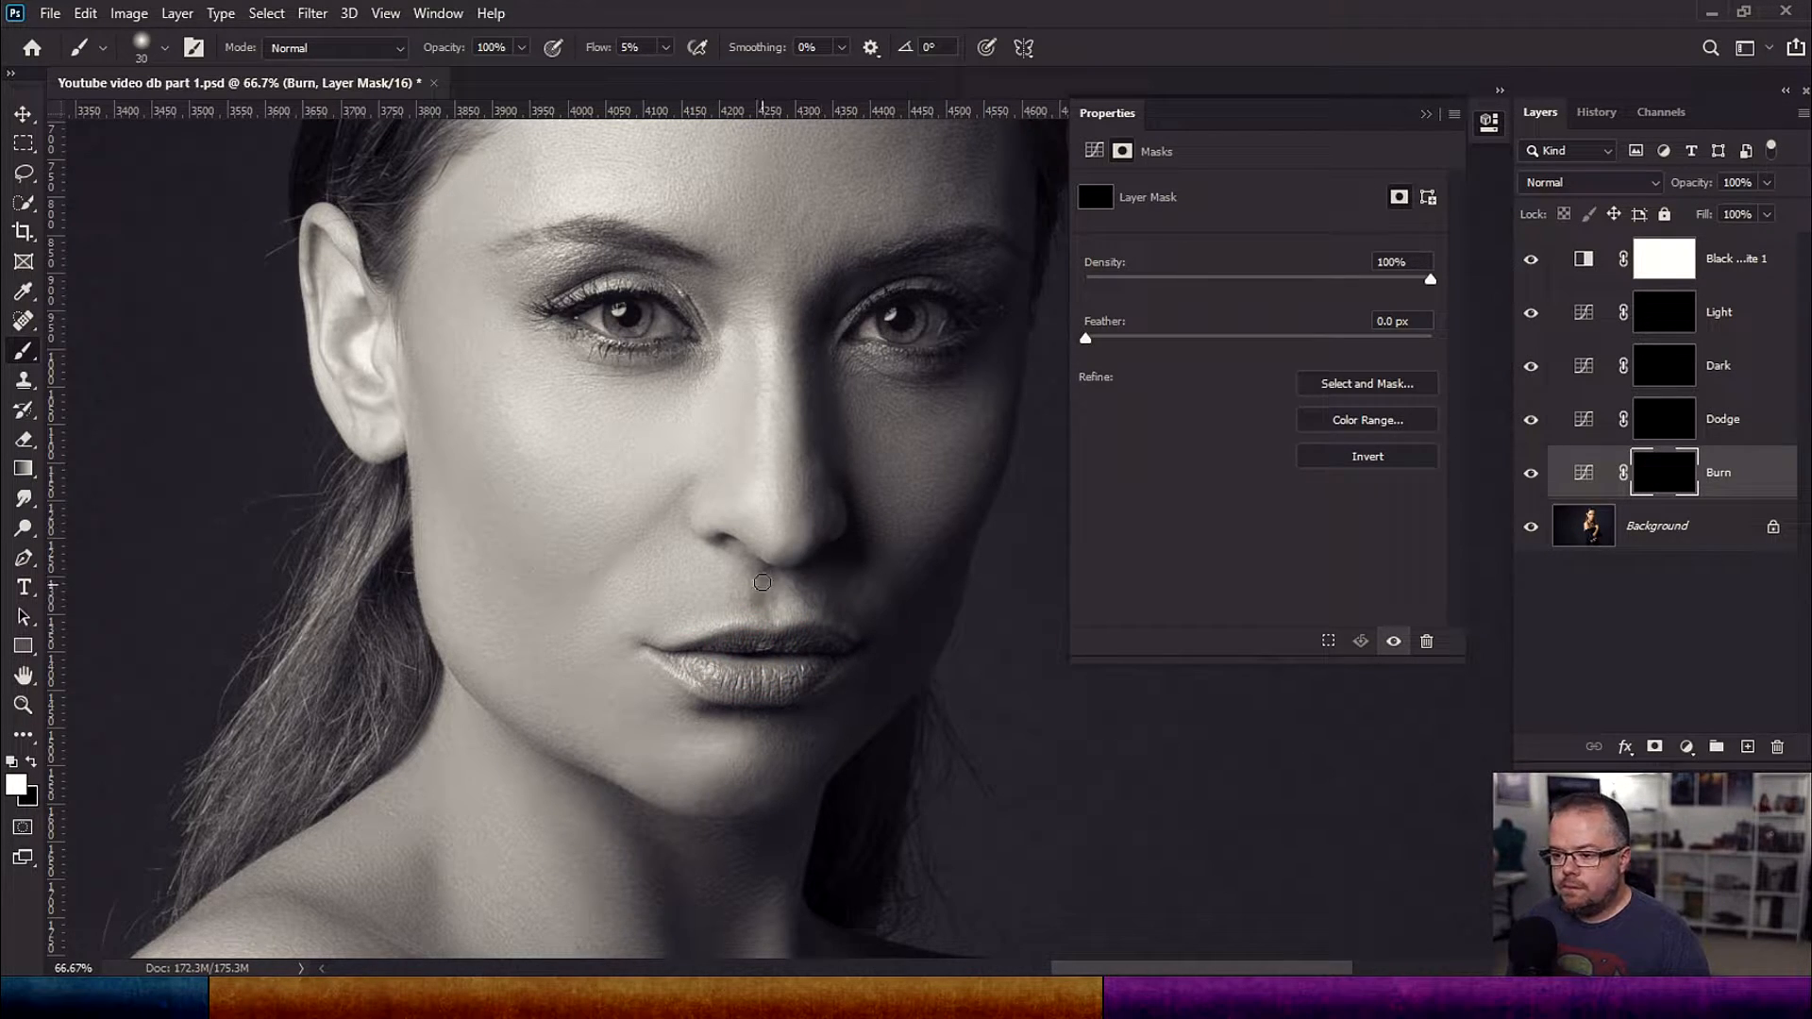
{"action": "key", "text": "bracketright"}
{"action": "key", "text": "bracketright"}
{"action": "key", "text": "bracketright"}
{"action": "key", "text": "bracketright"}
{"action": "key", "text": "bracketright"}
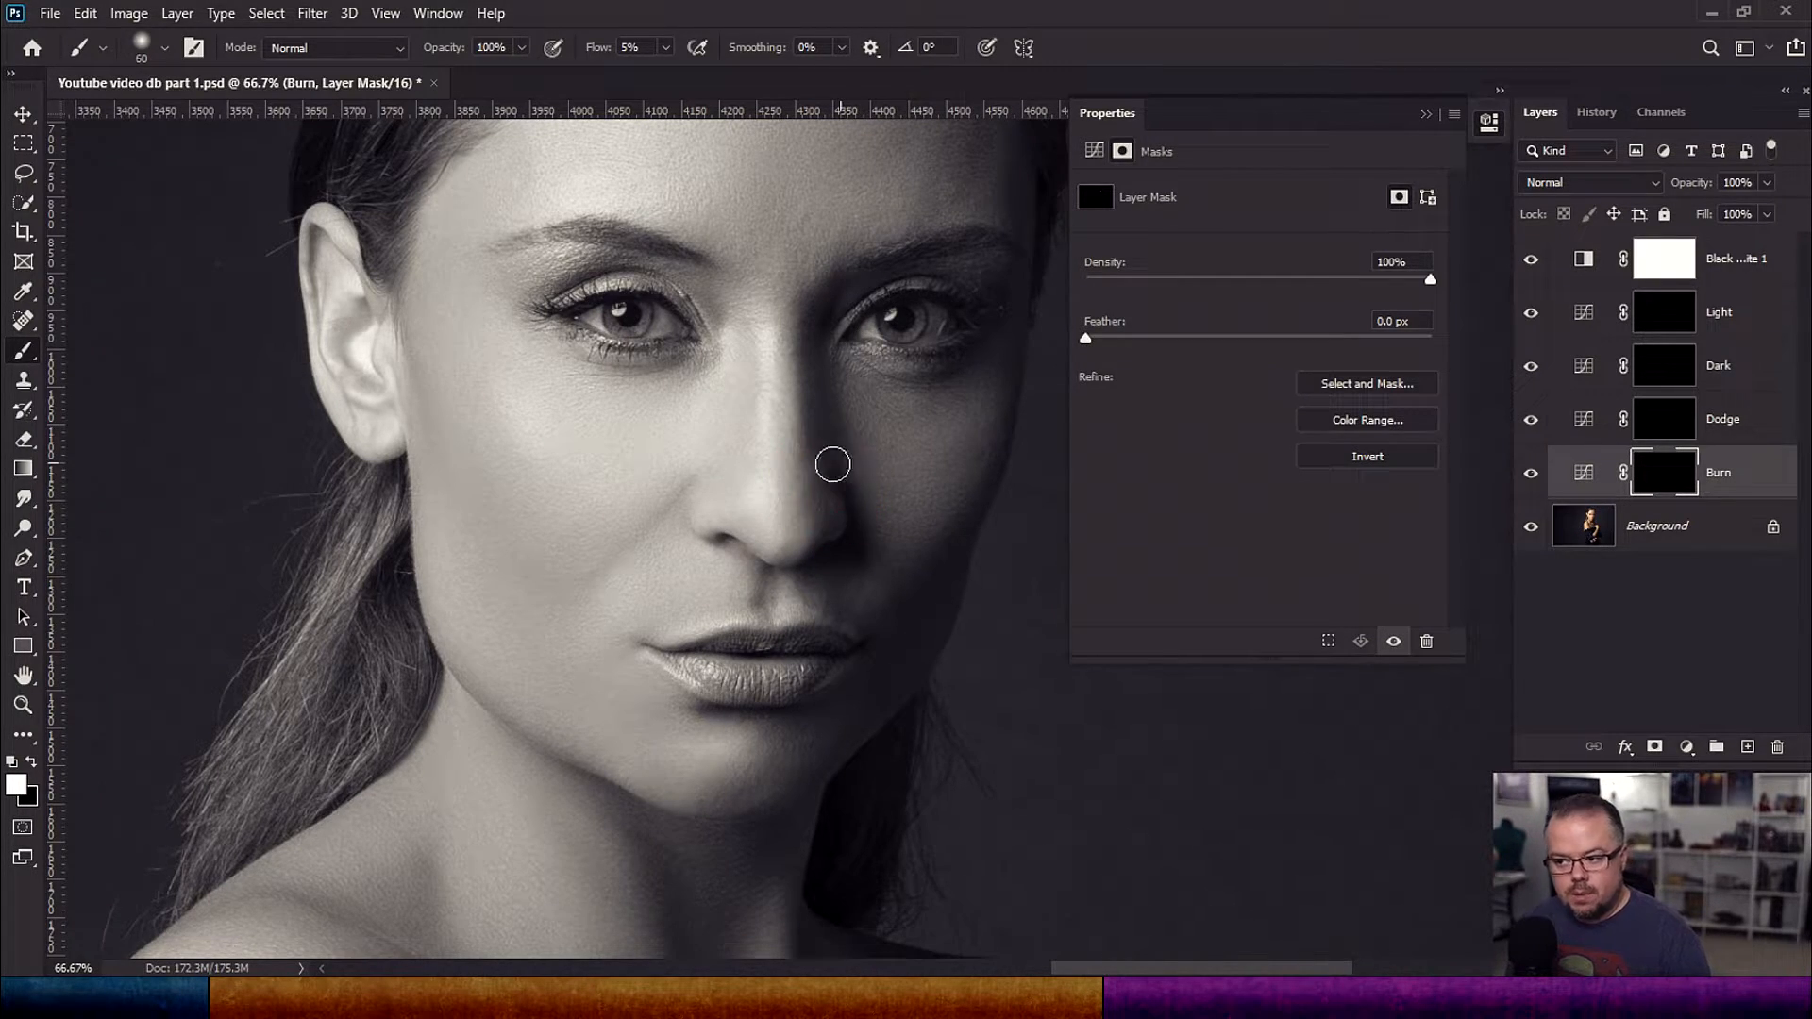
{"action": "key", "text": "bracketleft"}
{"action": "key", "text": "bracketleft"}
{"action": "key", "text": "bracketleft"}
{"action": "key", "text": "bracketright"}
{"action": "key", "text": "bracketright"}
{"action": "key", "text": "bracketright"}
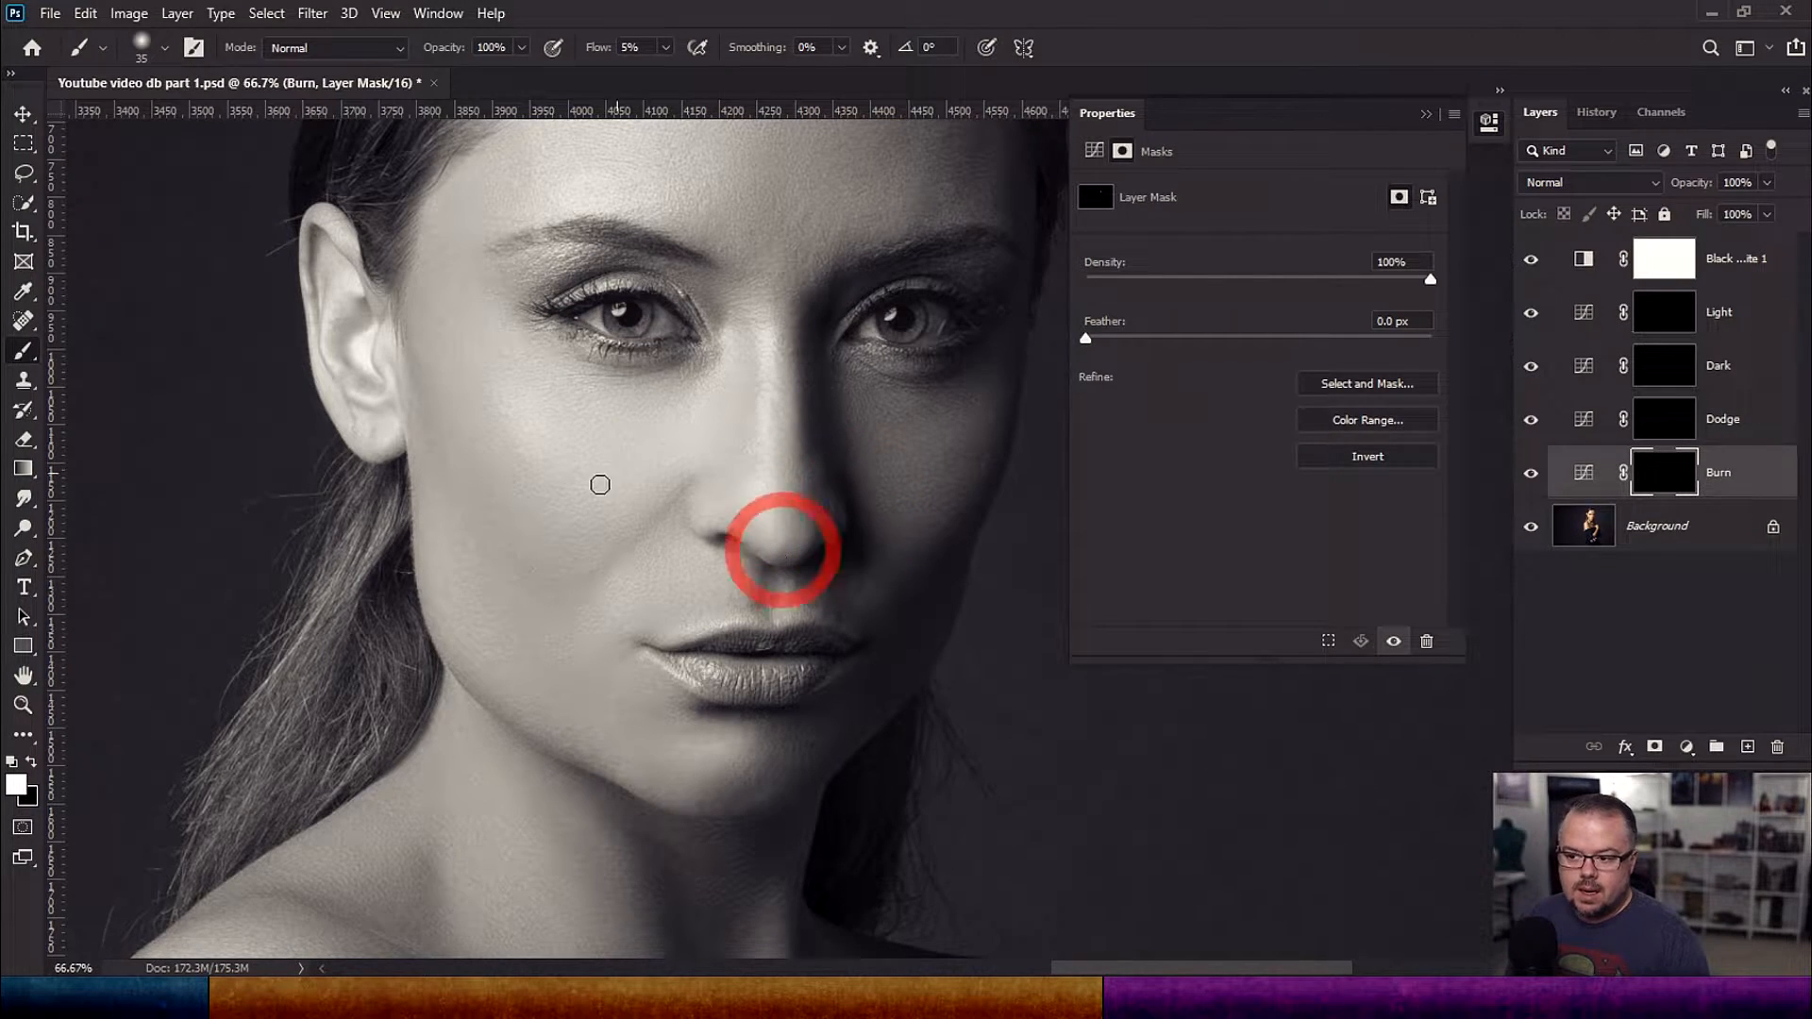
{"action": "left_click", "coordinate": [775, 706]}
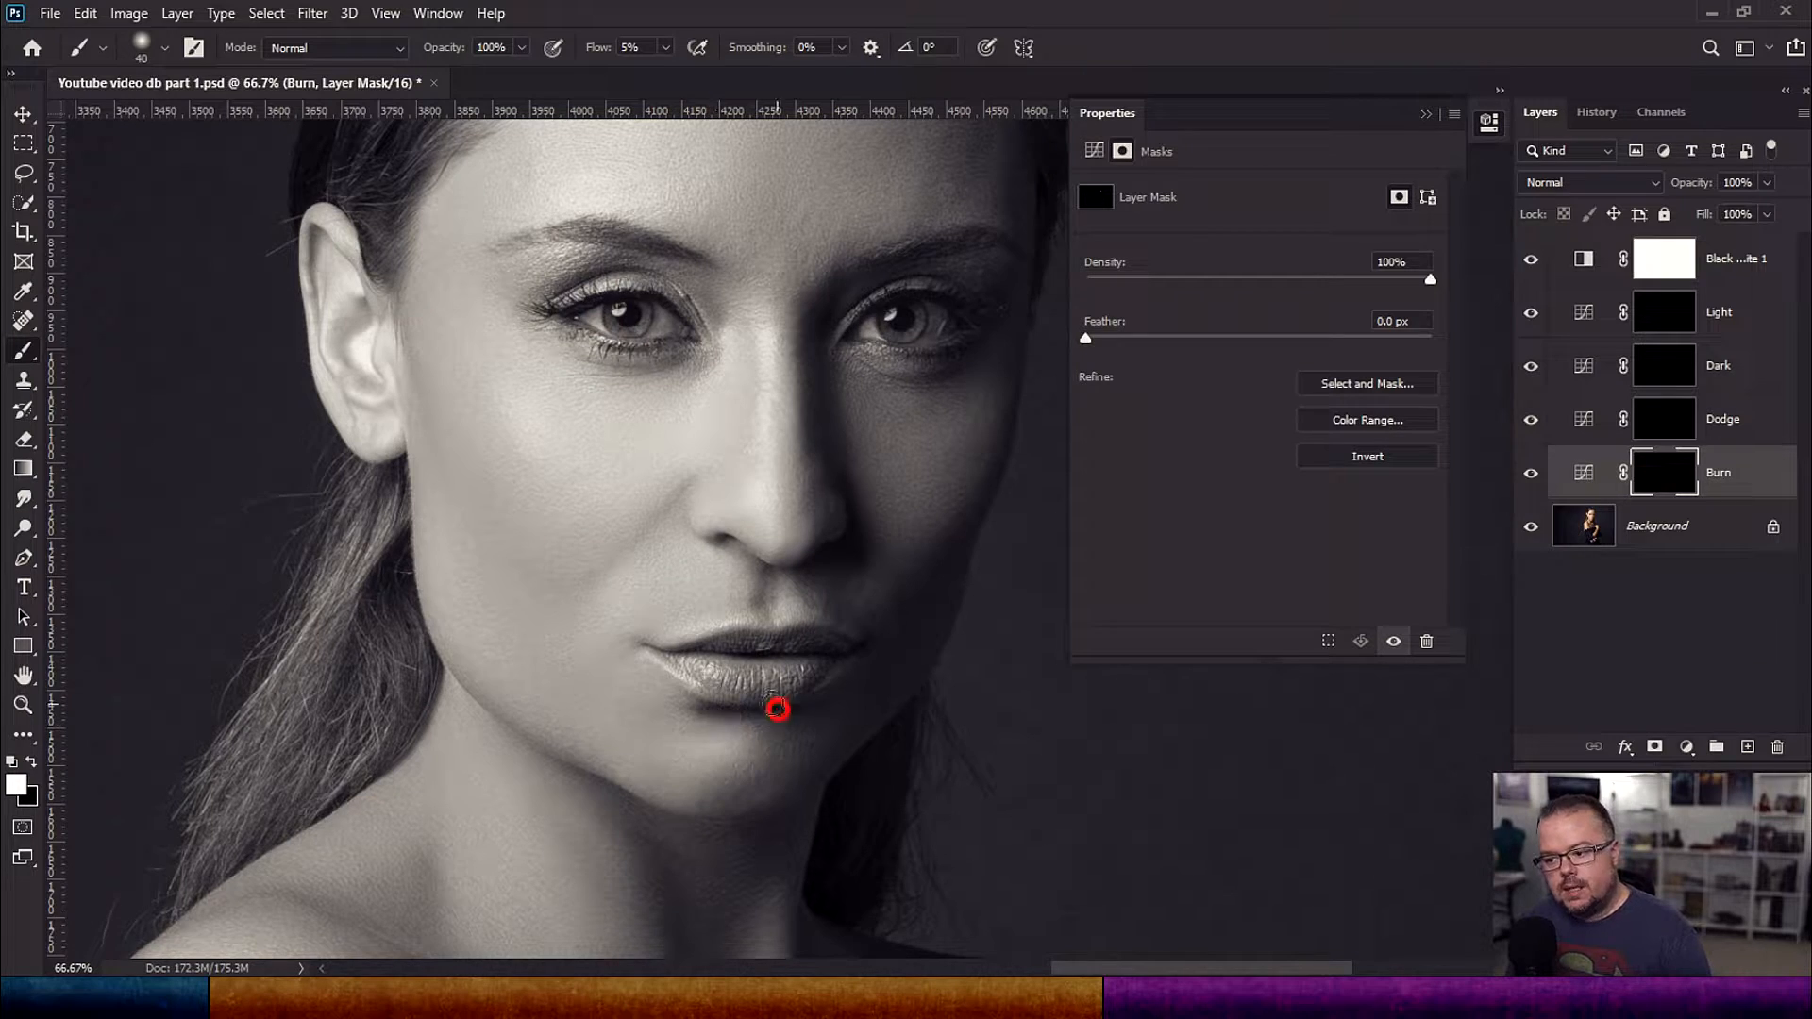
Step: Burn the shadow under the jawline and the ponytail hair beside the neck with a brush of about 90 px
{"action": "mouse_move", "coordinate": [614, 769]}
{"action": "left_mouse_down"}
{"action": "mouse_move", "coordinate": [675, 826]}
{"action": "mouse_move", "coordinate": [590, 794]}
{"action": "left_mouse_up"}
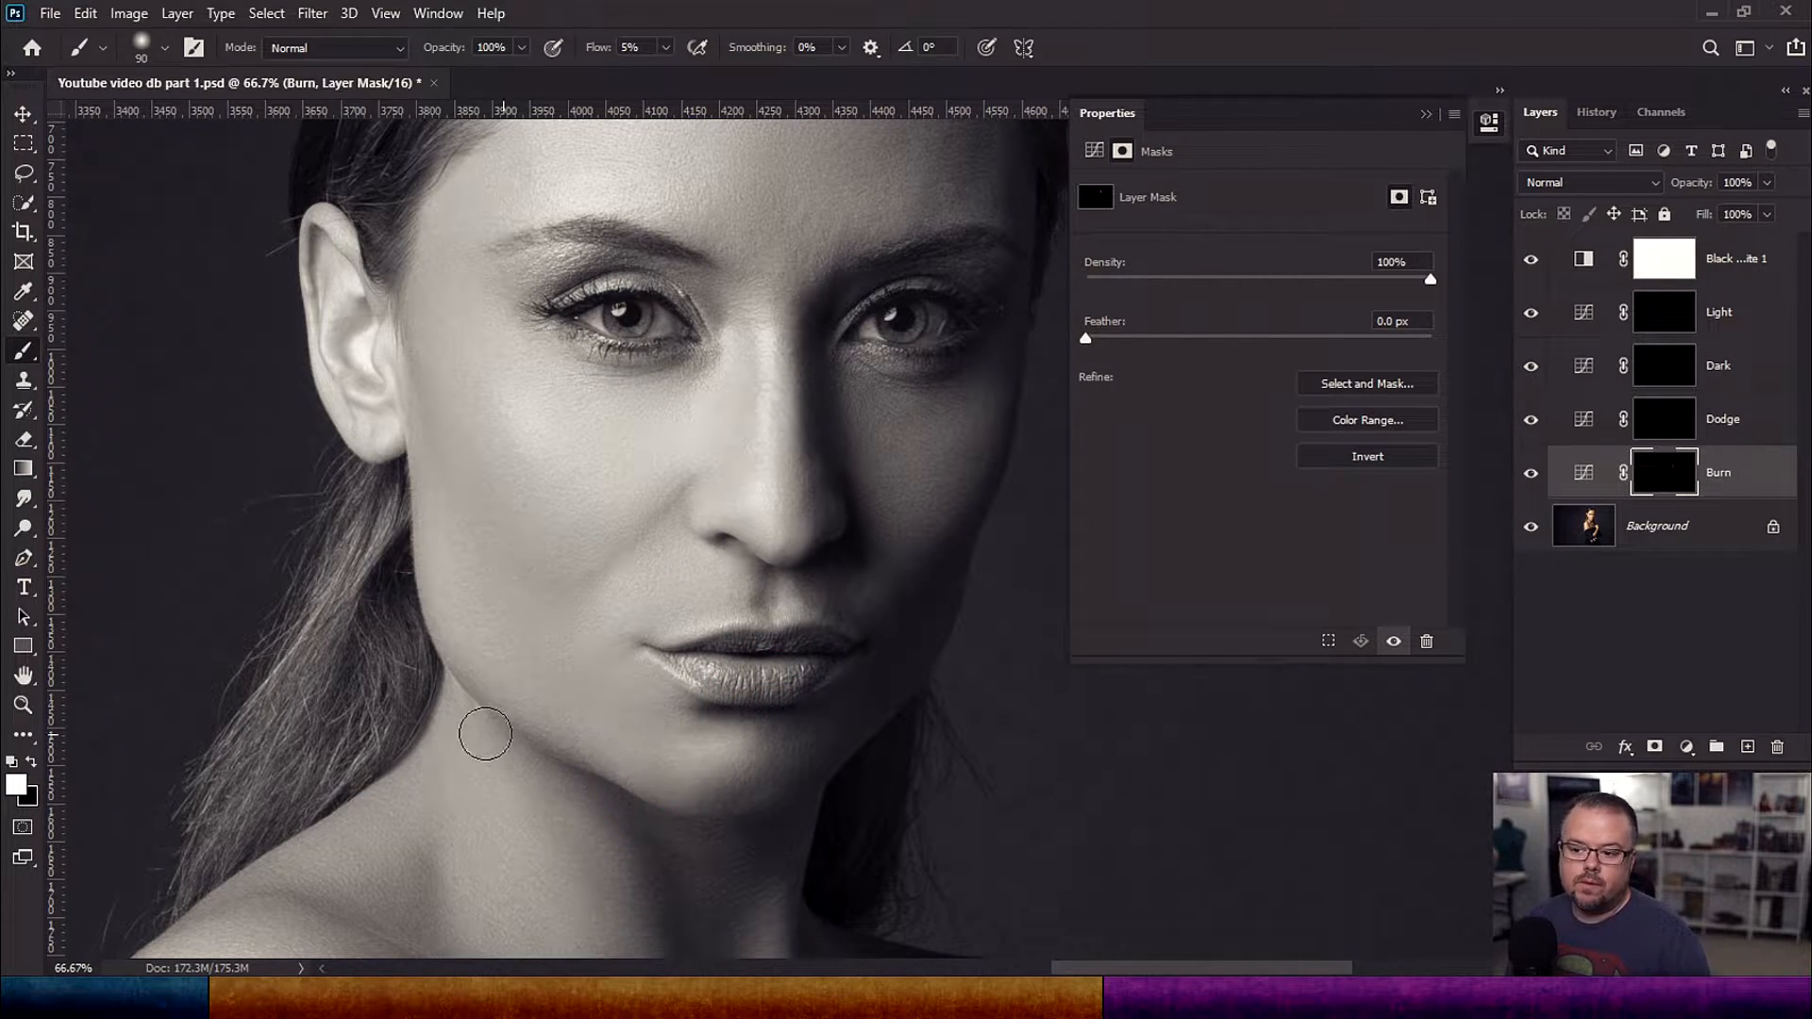
{"action": "left_click", "coordinate": [392, 603]}
{"action": "key", "text": "bracketright"}
{"action": "left_click_drag", "start_coordinate": [334, 760], "coordinate": [404, 615]}
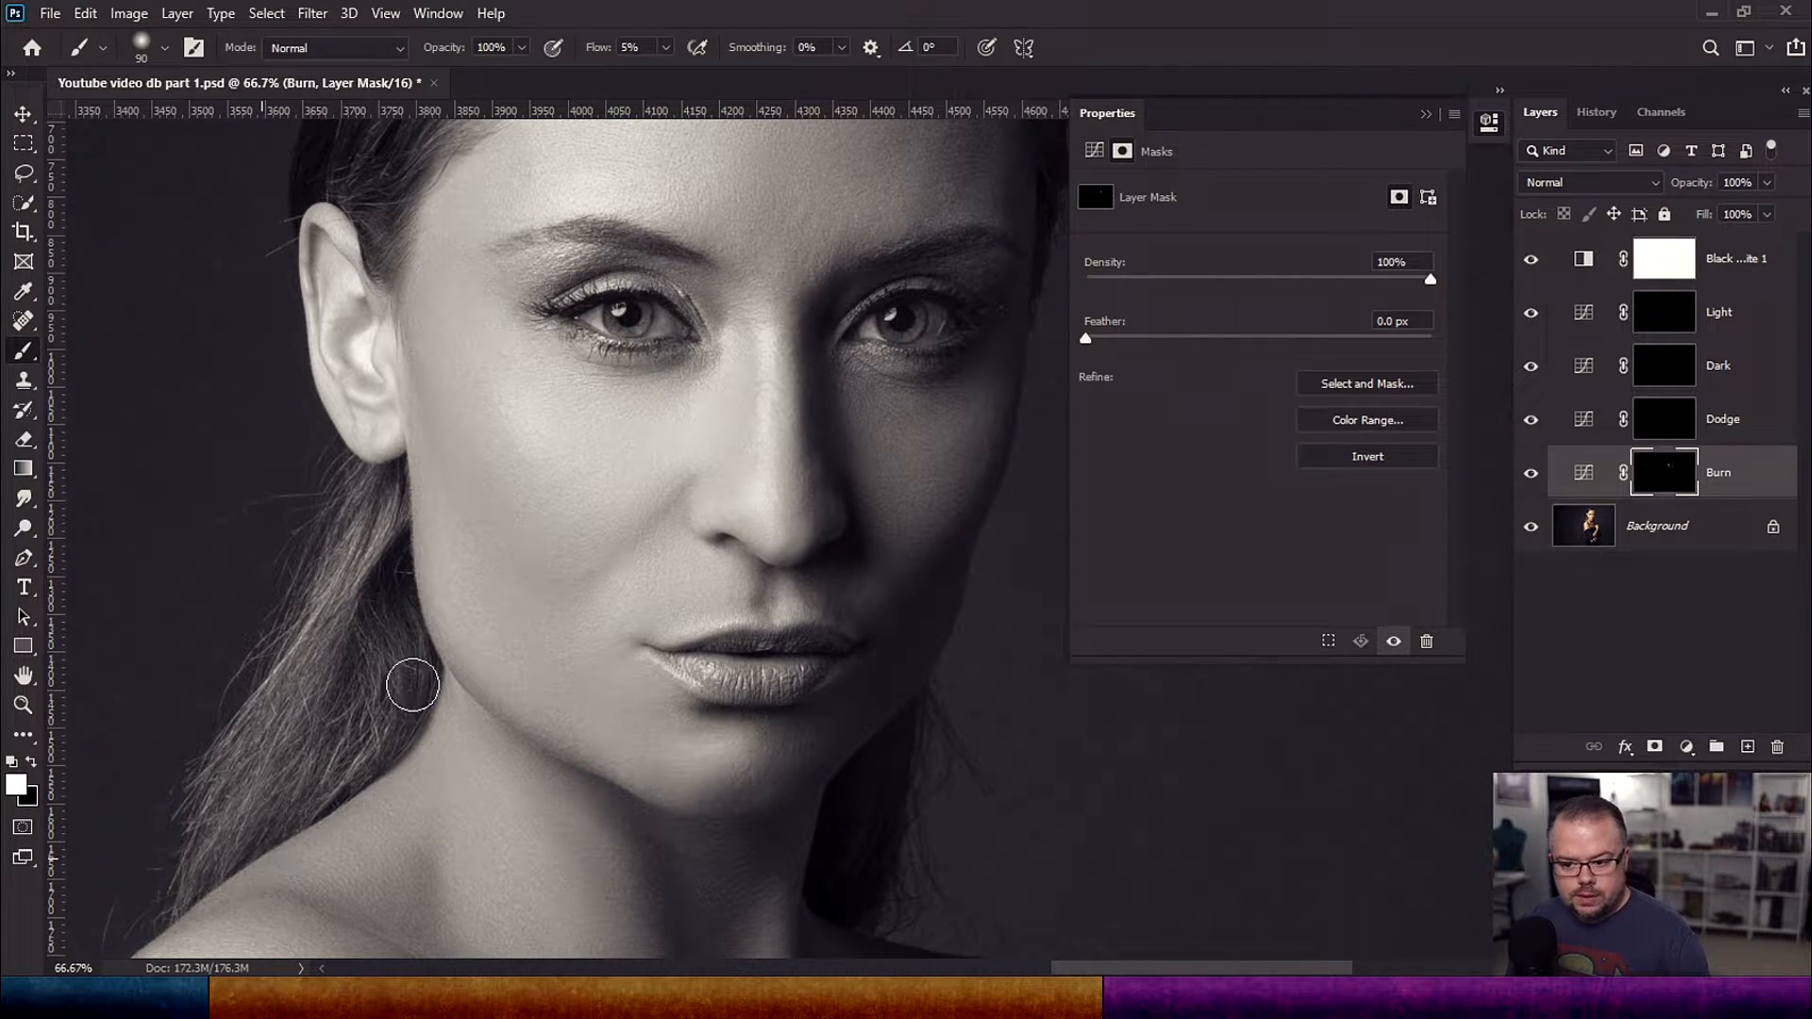
{"action": "left_click", "coordinate": [420, 722]}
{"action": "key", "text": "bracketleft"}
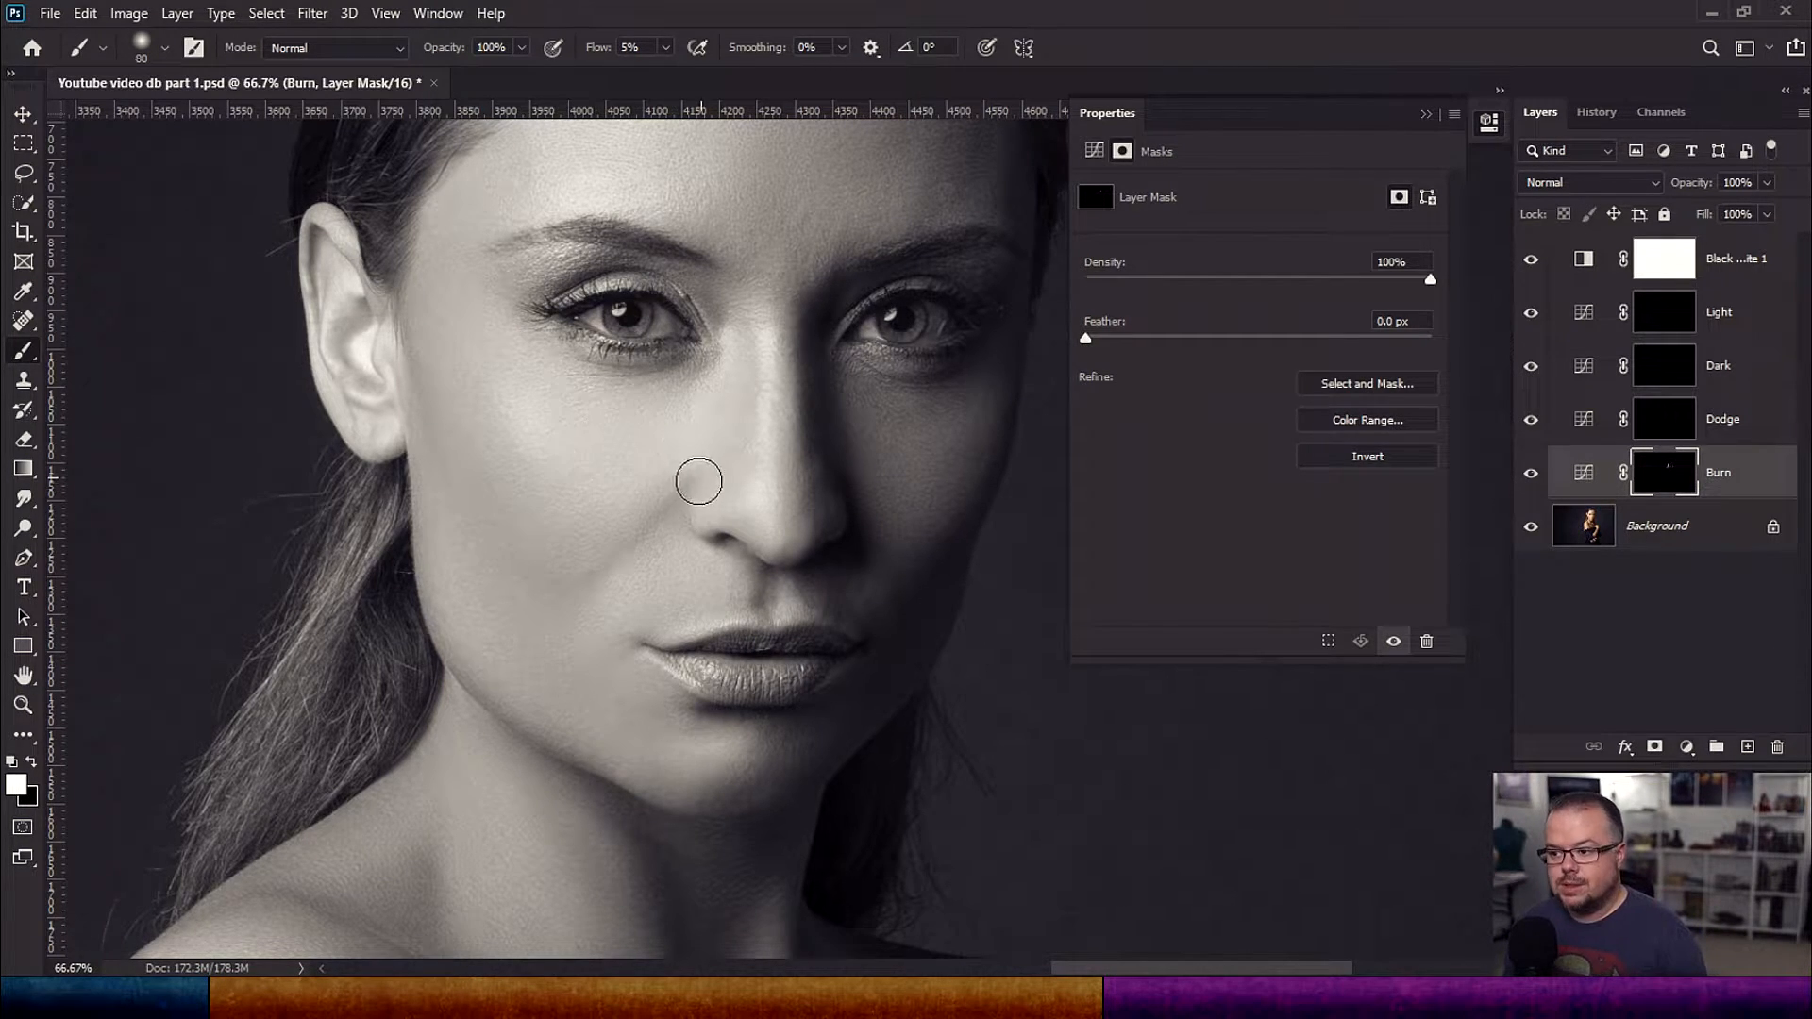
Step: Burn the shadow beneath the eye on the darker side of the face with a smaller brush
{"action": "key", "text": "bracketright"}
{"action": "key", "text": "bracketright"}
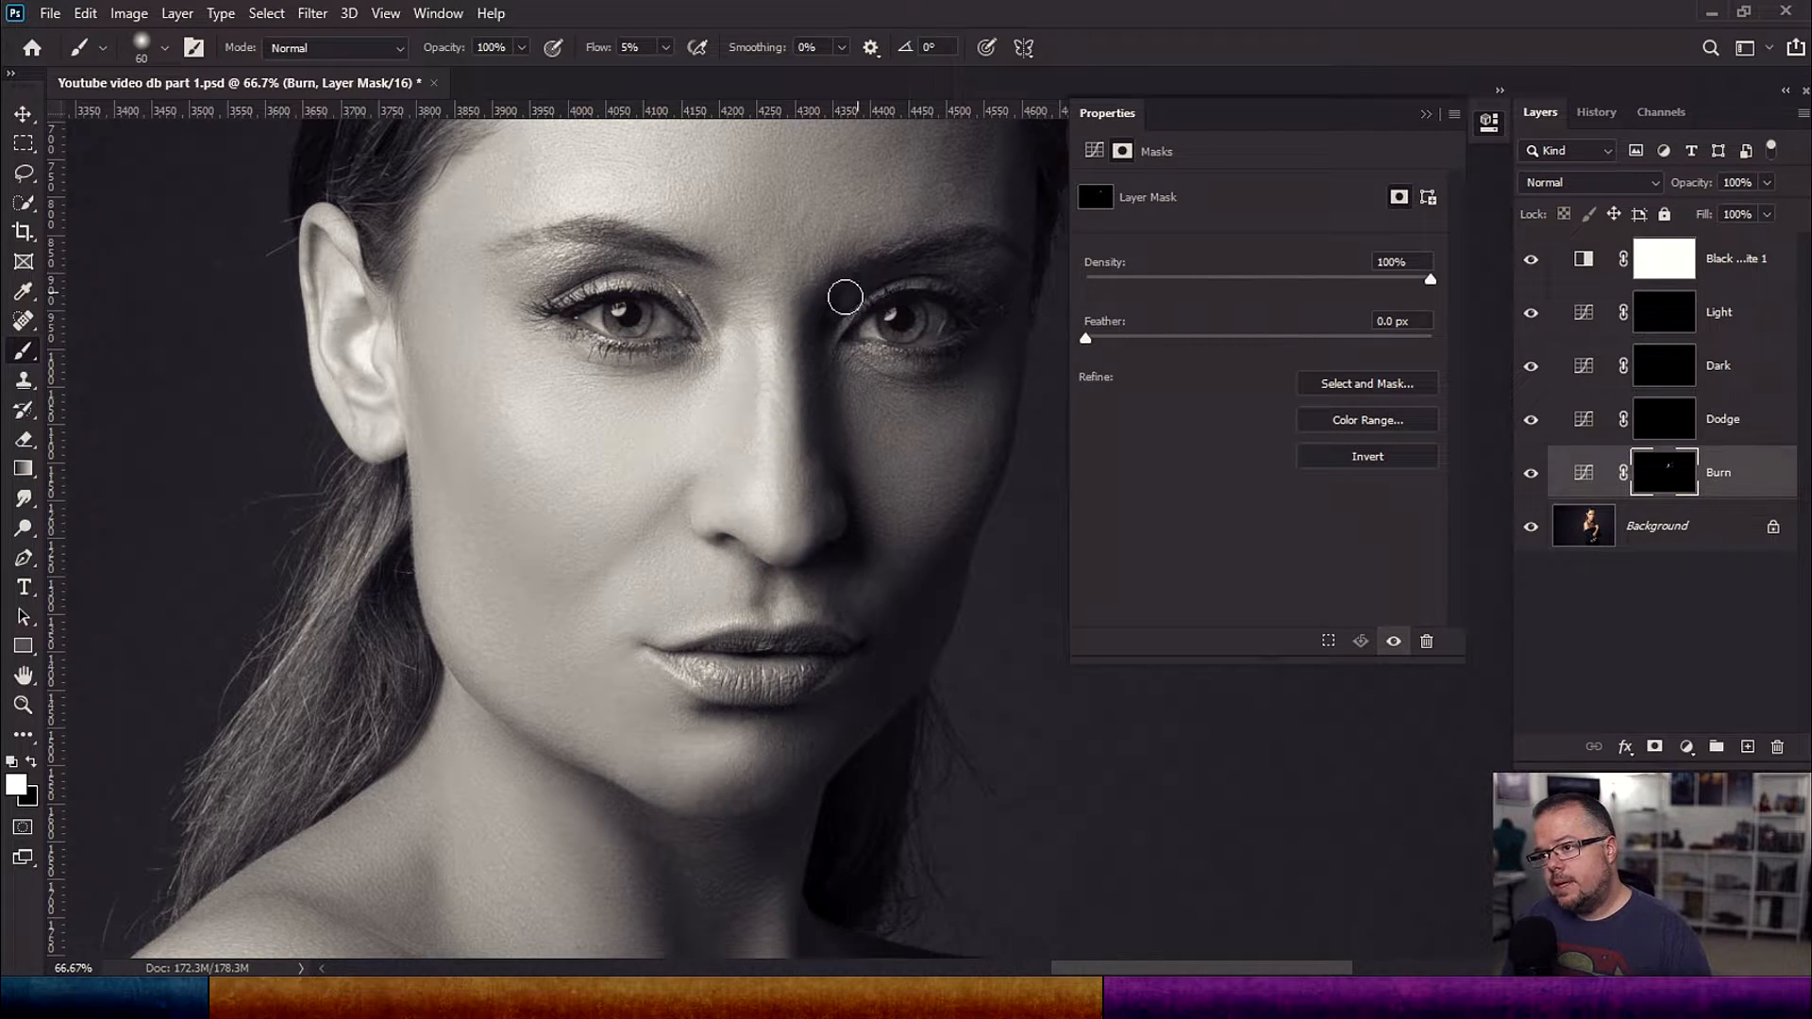
{"action": "key", "text": "bracketleft"}
{"action": "left_click_drag", "start_coordinate": [917, 371], "coordinate": [972, 360]}
{"action": "left_click", "coordinate": [946, 376]}
Step: Burn the upper eyelid and eyebrow on the brighter side of the face with a brush of about 35 px
{"action": "key", "text": "bracketleft"}
{"action": "key", "text": "bracketleft"}
{"action": "key", "text": "bracketleft"}
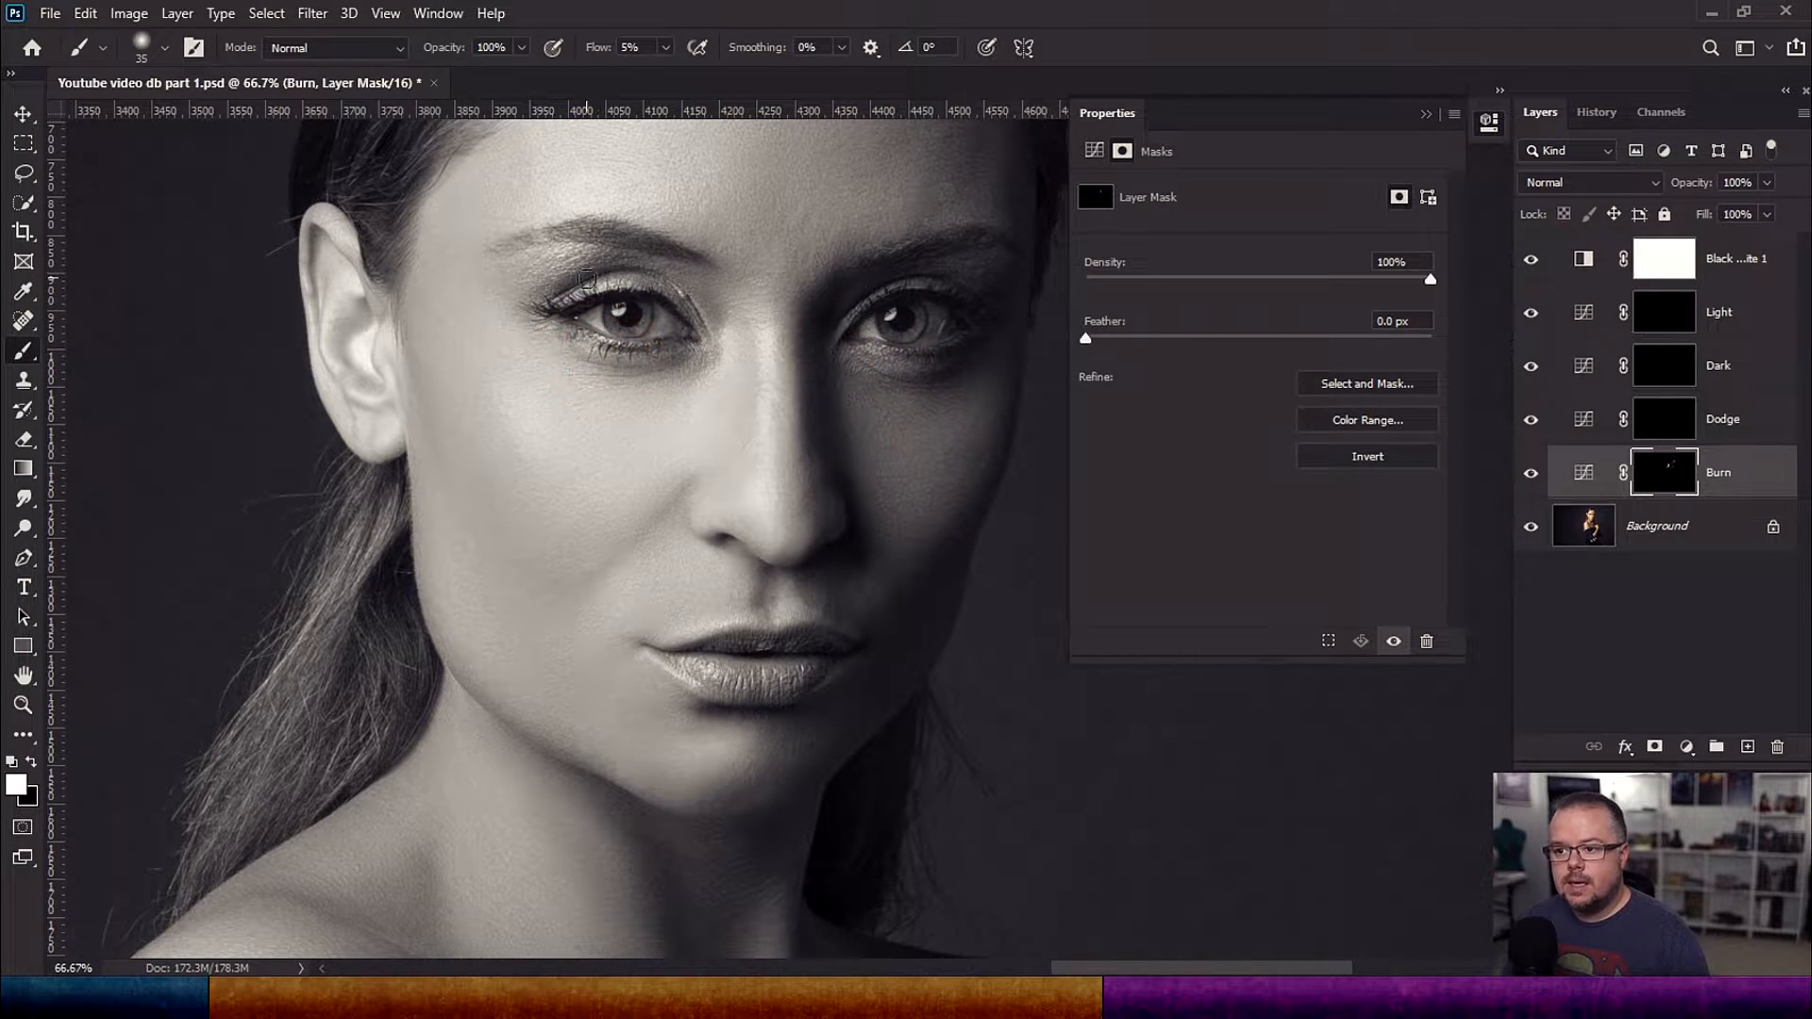
{"action": "left_click_drag", "start_coordinate": [547, 299], "coordinate": [597, 286]}
{"action": "key", "text": "bracketright"}
{"action": "left_click_drag", "start_coordinate": [564, 229], "coordinate": [587, 233]}
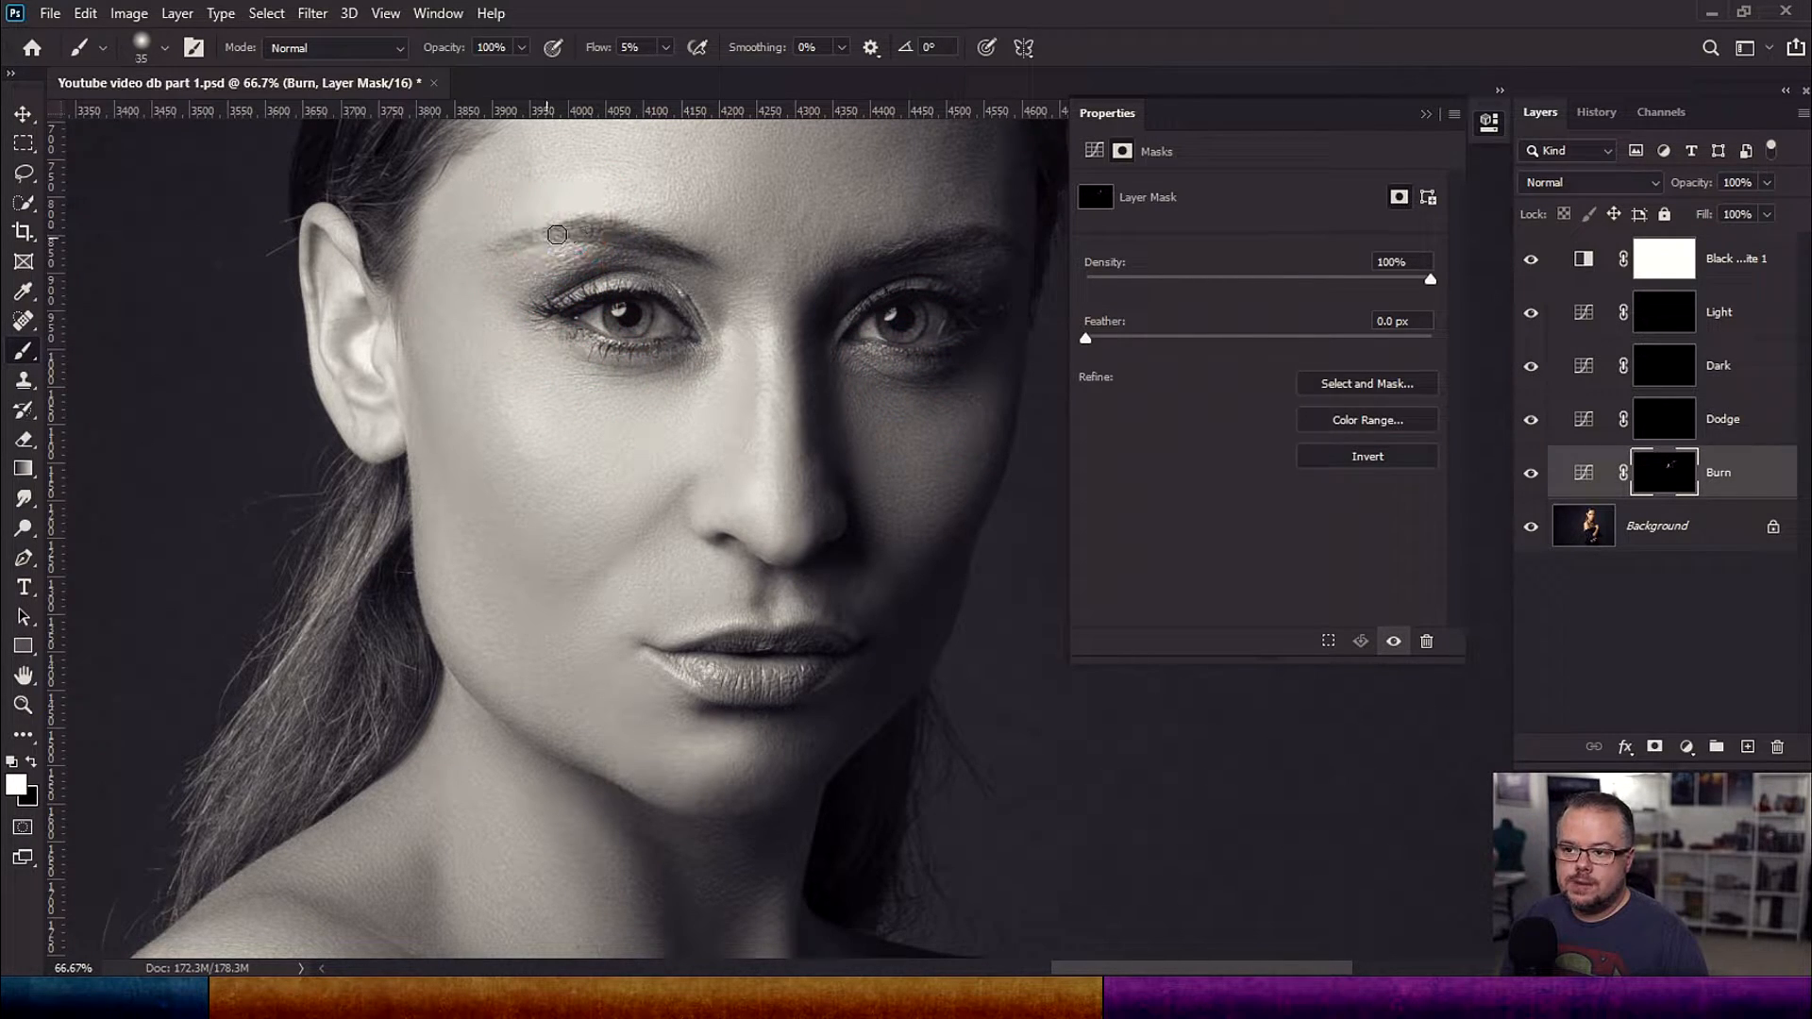
{"action": "left_click", "coordinate": [648, 234]}
Step: Burn the chin, jaw edge and lower cheek on the darker side of the face, enlarging the brush to about 100 px
{"action": "key", "text": "bracketright"}
{"action": "key", "text": "bracketleft"}
{"action": "key", "text": "bracketright"}
{"action": "key", "text": "bracketright"}
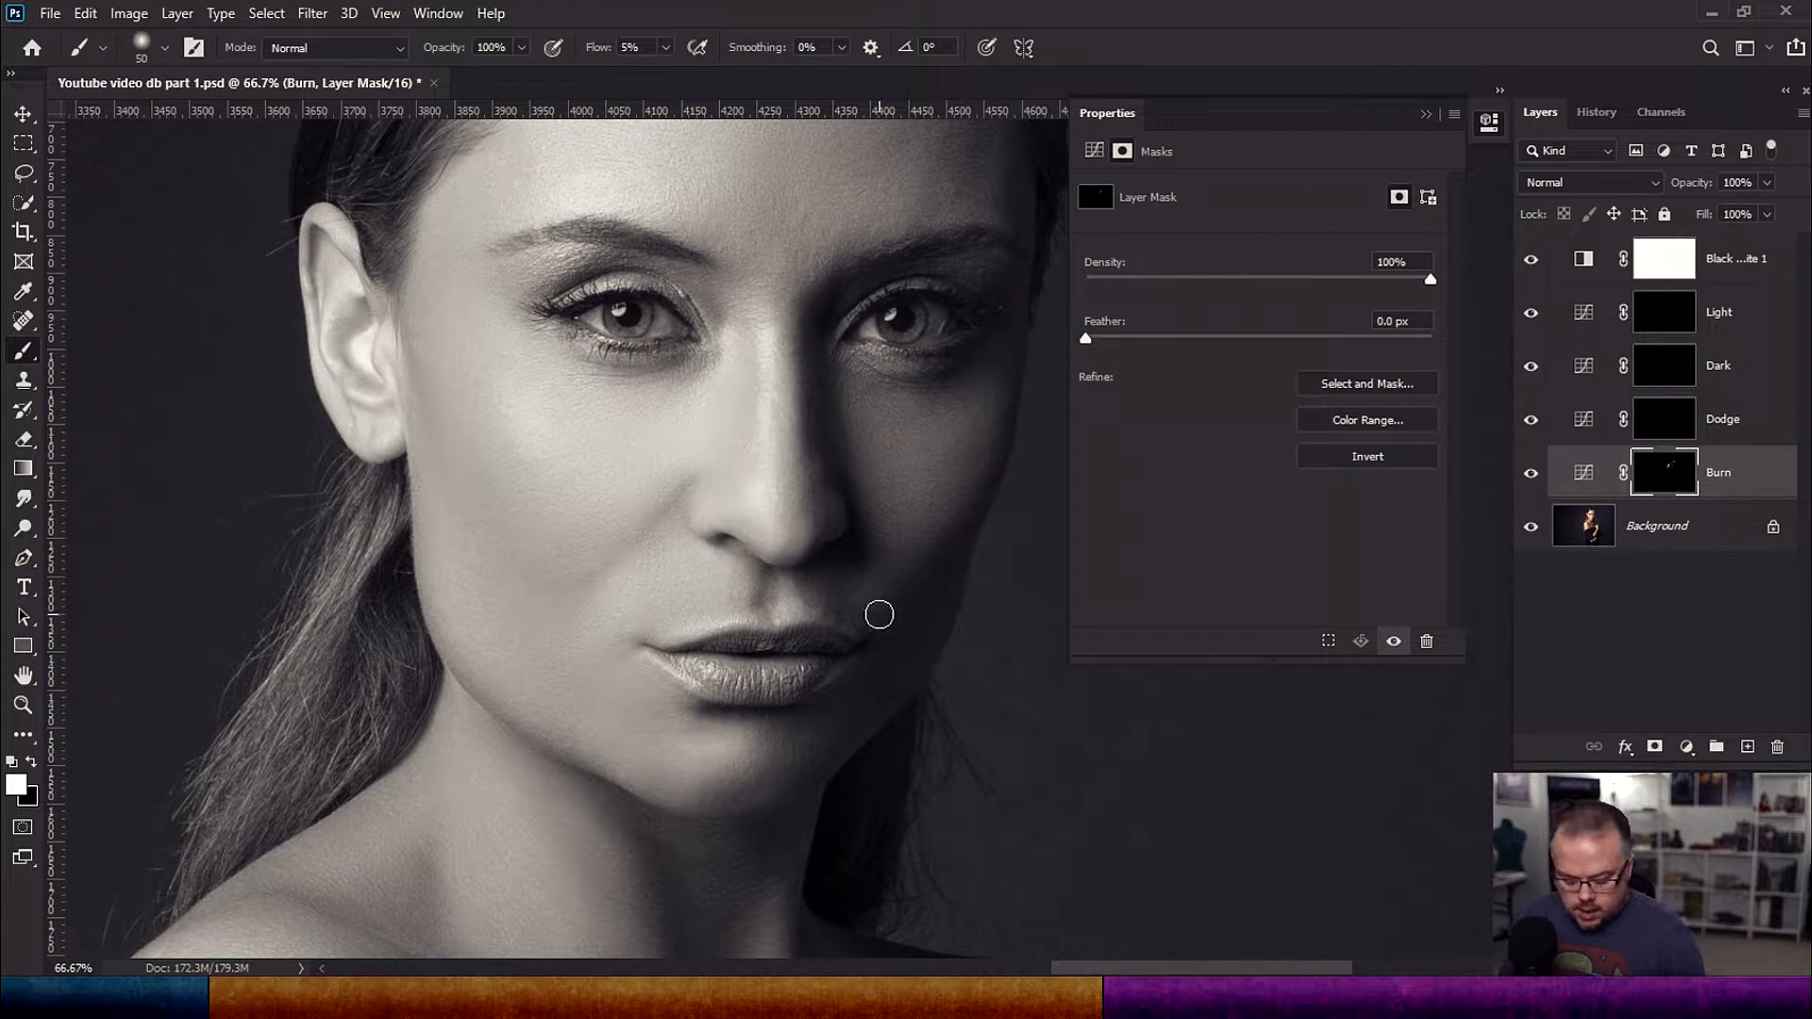
{"action": "left_click", "coordinate": [809, 749]}
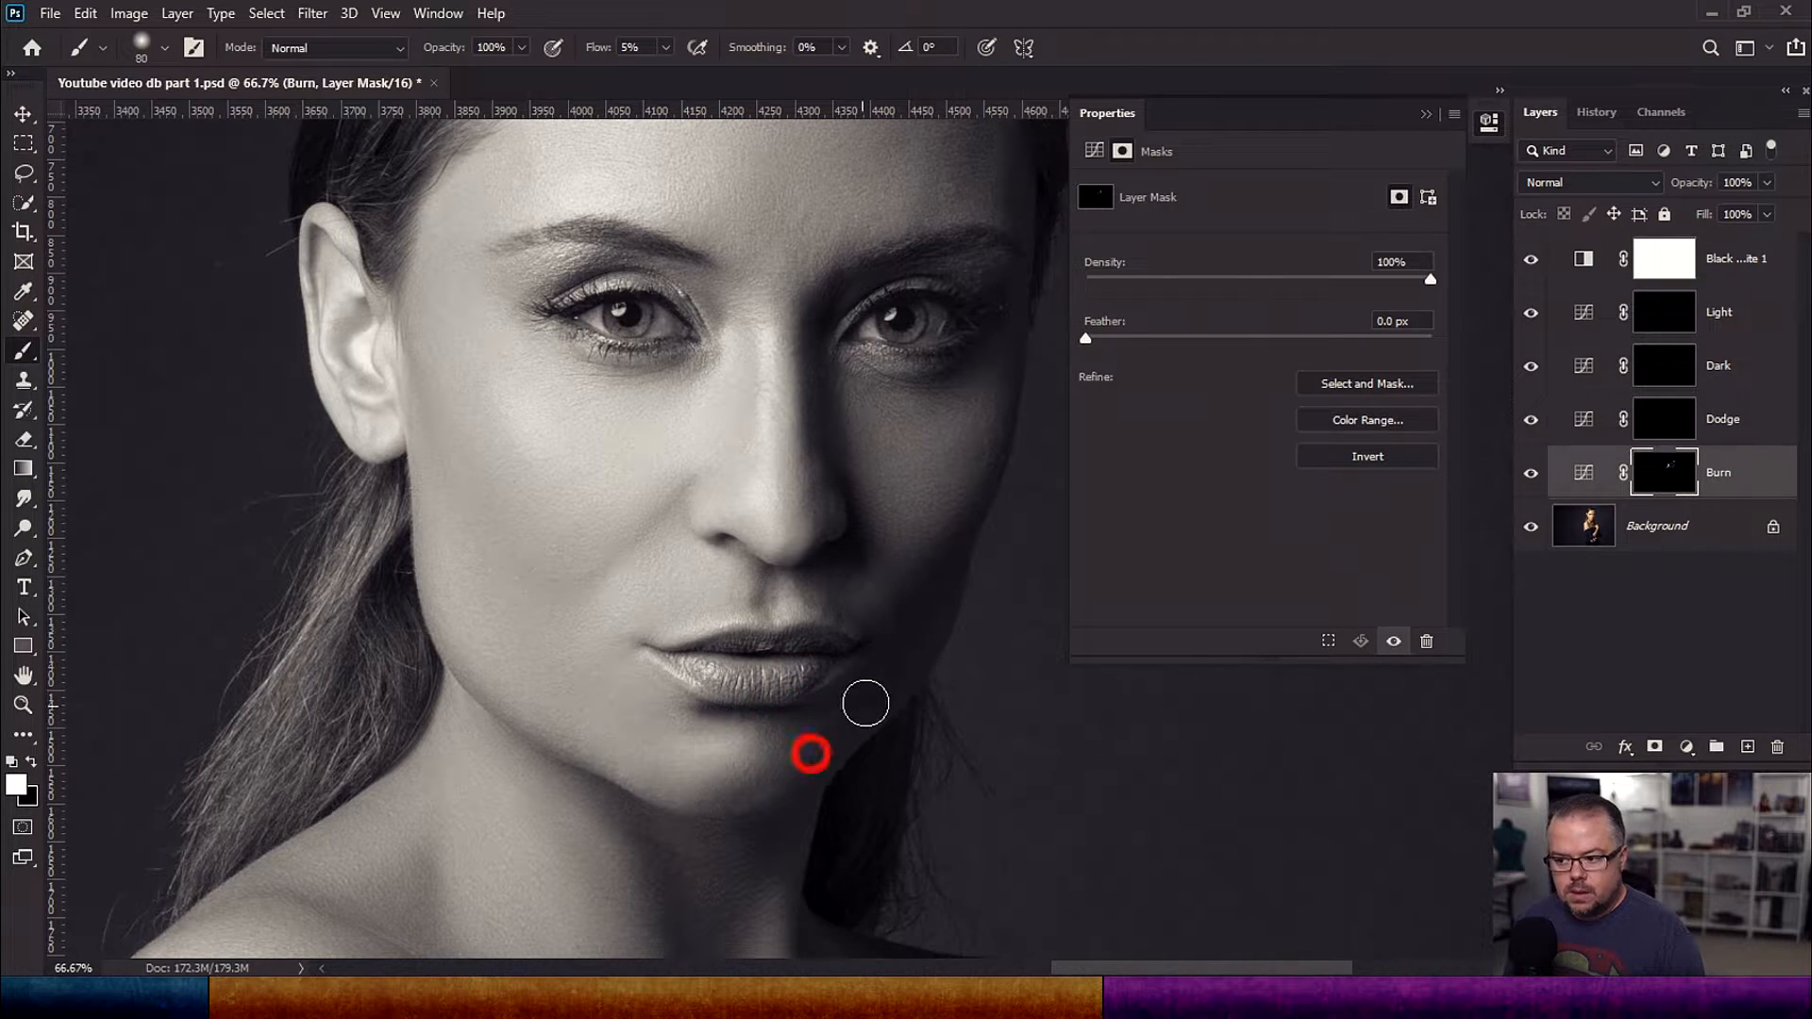
{"action": "mouse_move", "coordinate": [733, 786]}
{"action": "left_mouse_down"}
{"action": "mouse_move", "coordinate": [781, 777]}
{"action": "mouse_move", "coordinate": [915, 663]}
{"action": "left_mouse_up"}
{"action": "key", "text": "bracketright"}
{"action": "key", "text": "bracketright"}
{"action": "key", "text": "bracketright"}
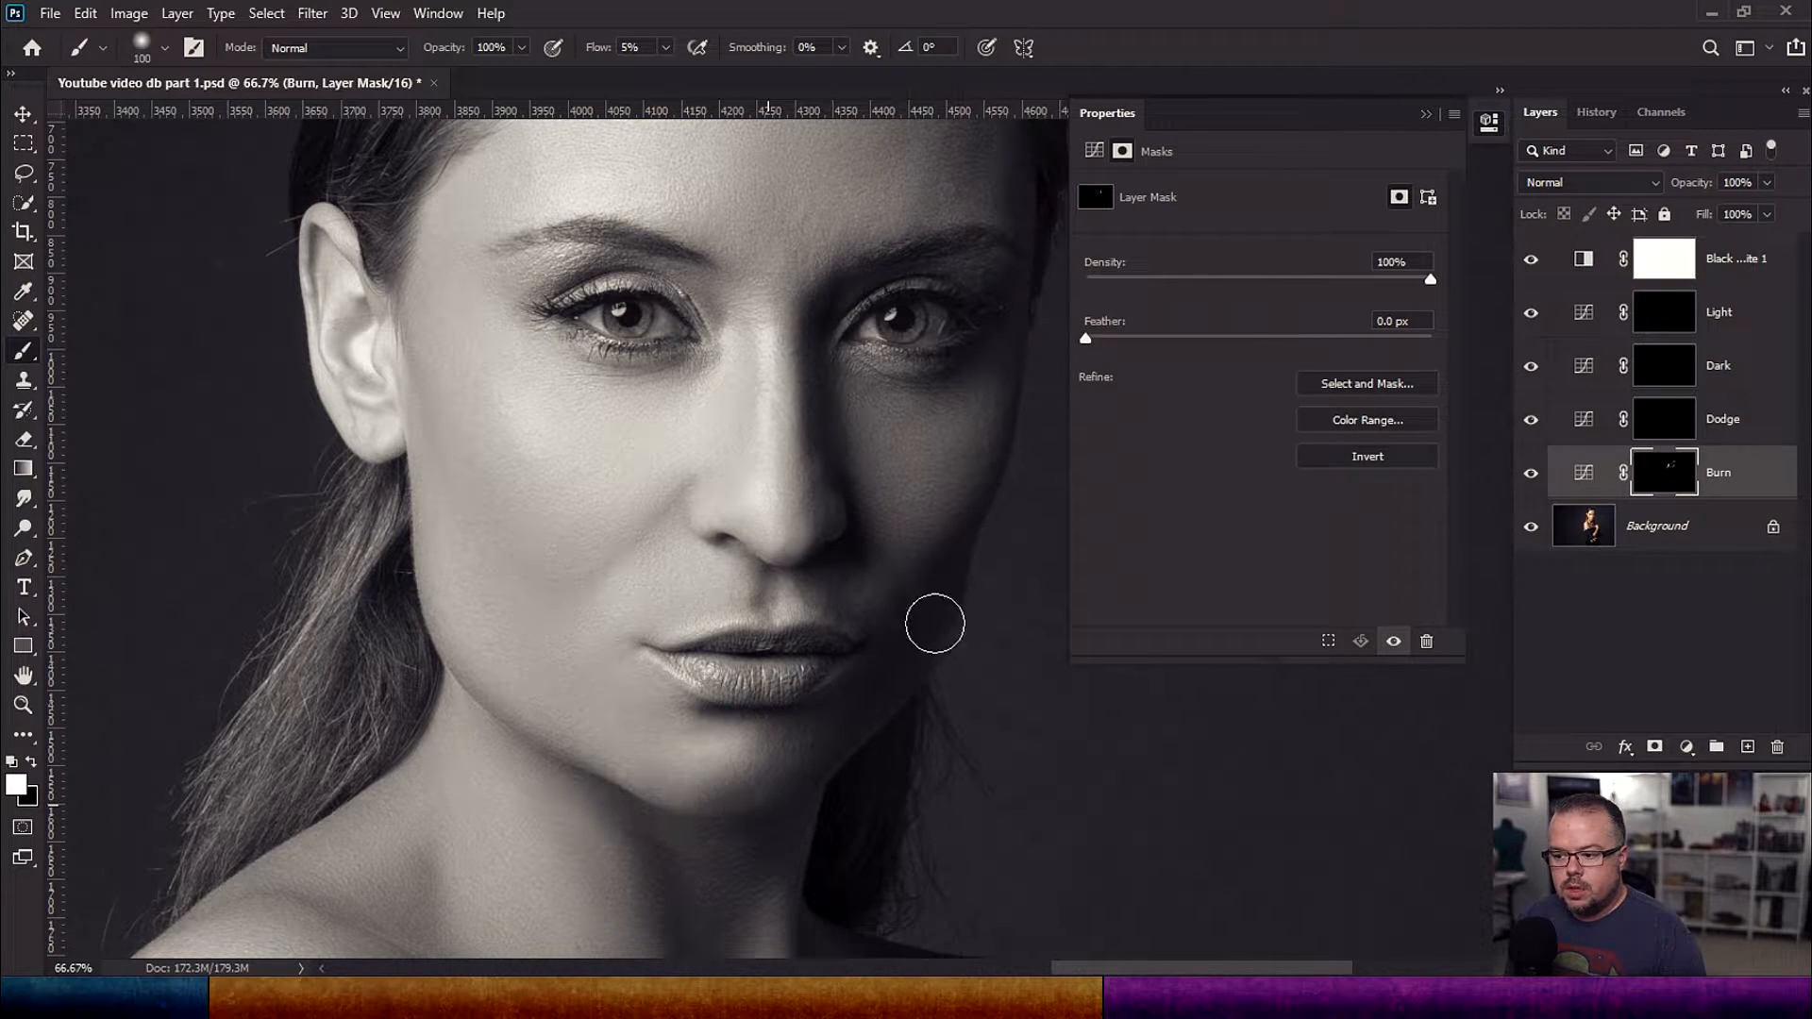
Step: Burn the hollow at the base of the neck and the collarbone on the darker side with a 125 px brush
{"action": "scroll", "coordinate": [736, 626], "scroll_direction": "down", "scroll_amount": 5}
{"action": "key", "text": "bracketright"}
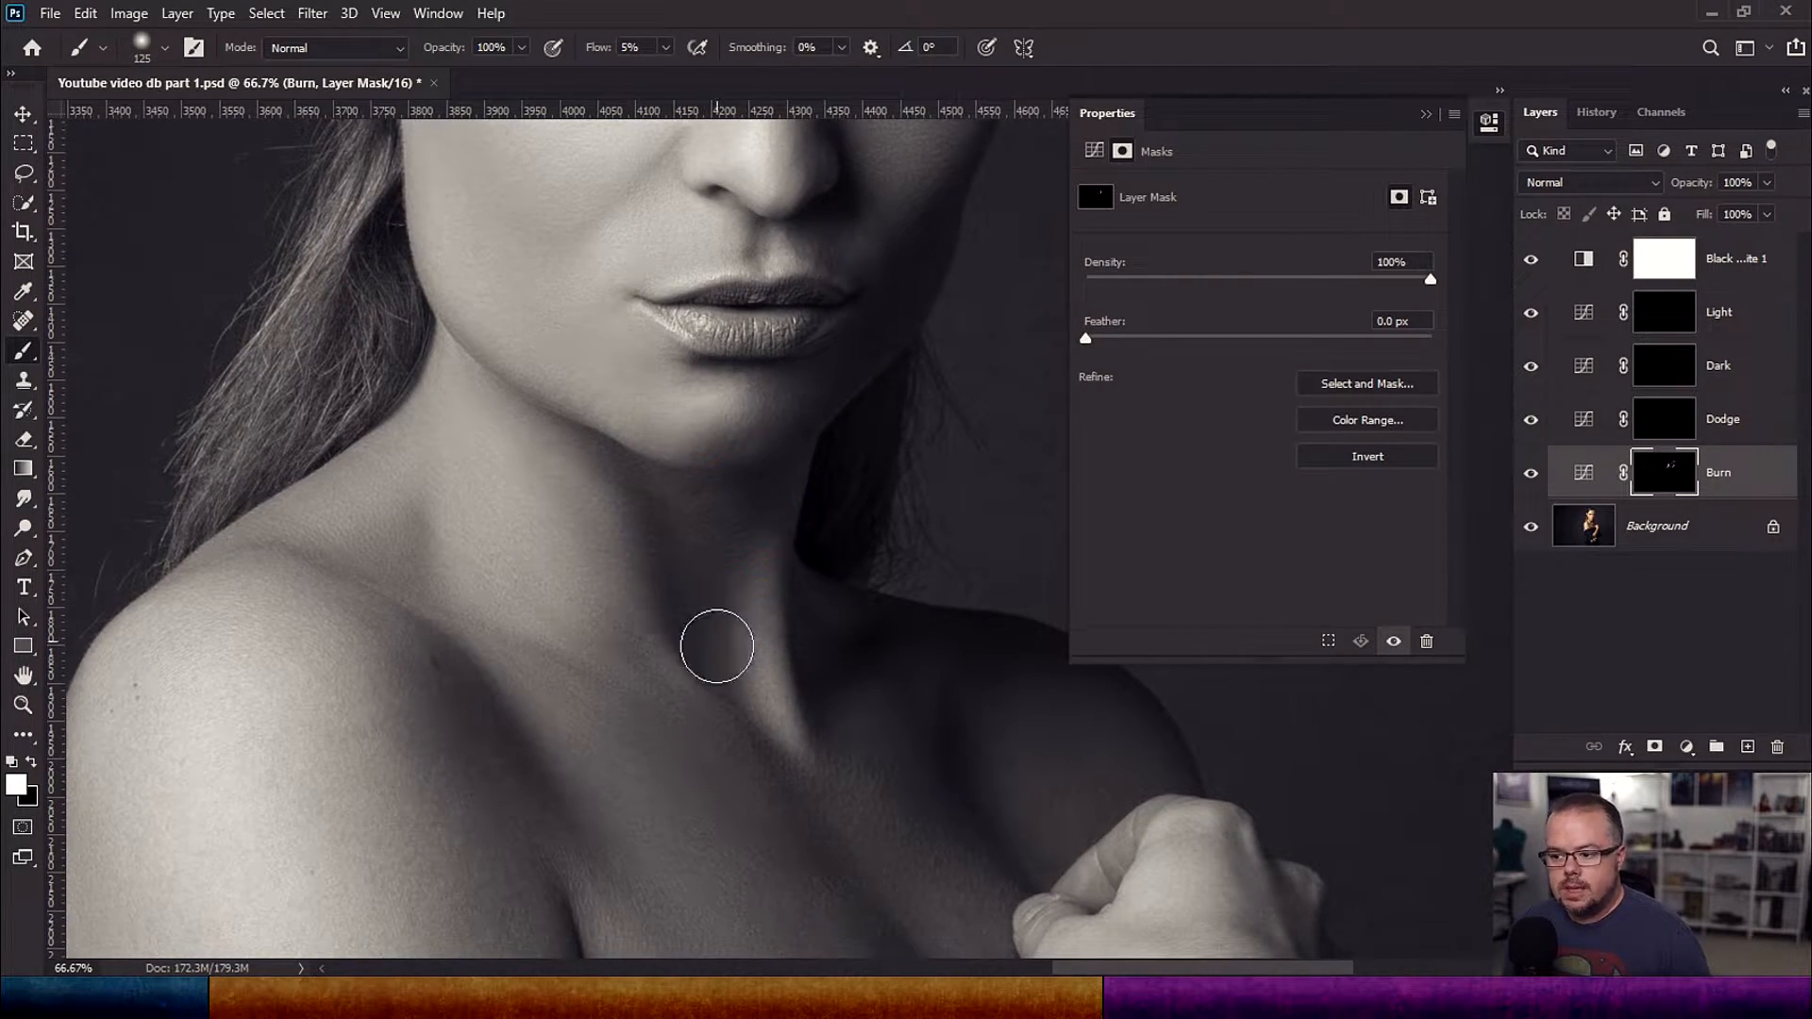
{"action": "left_click_drag", "start_coordinate": [691, 644], "coordinate": [691, 601]}
{"action": "mouse_move", "coordinate": [821, 684]}
{"action": "left_mouse_down"}
{"action": "mouse_move", "coordinate": [821, 644]}
{"action": "mouse_move", "coordinate": [874, 627]}
{"action": "left_mouse_up"}
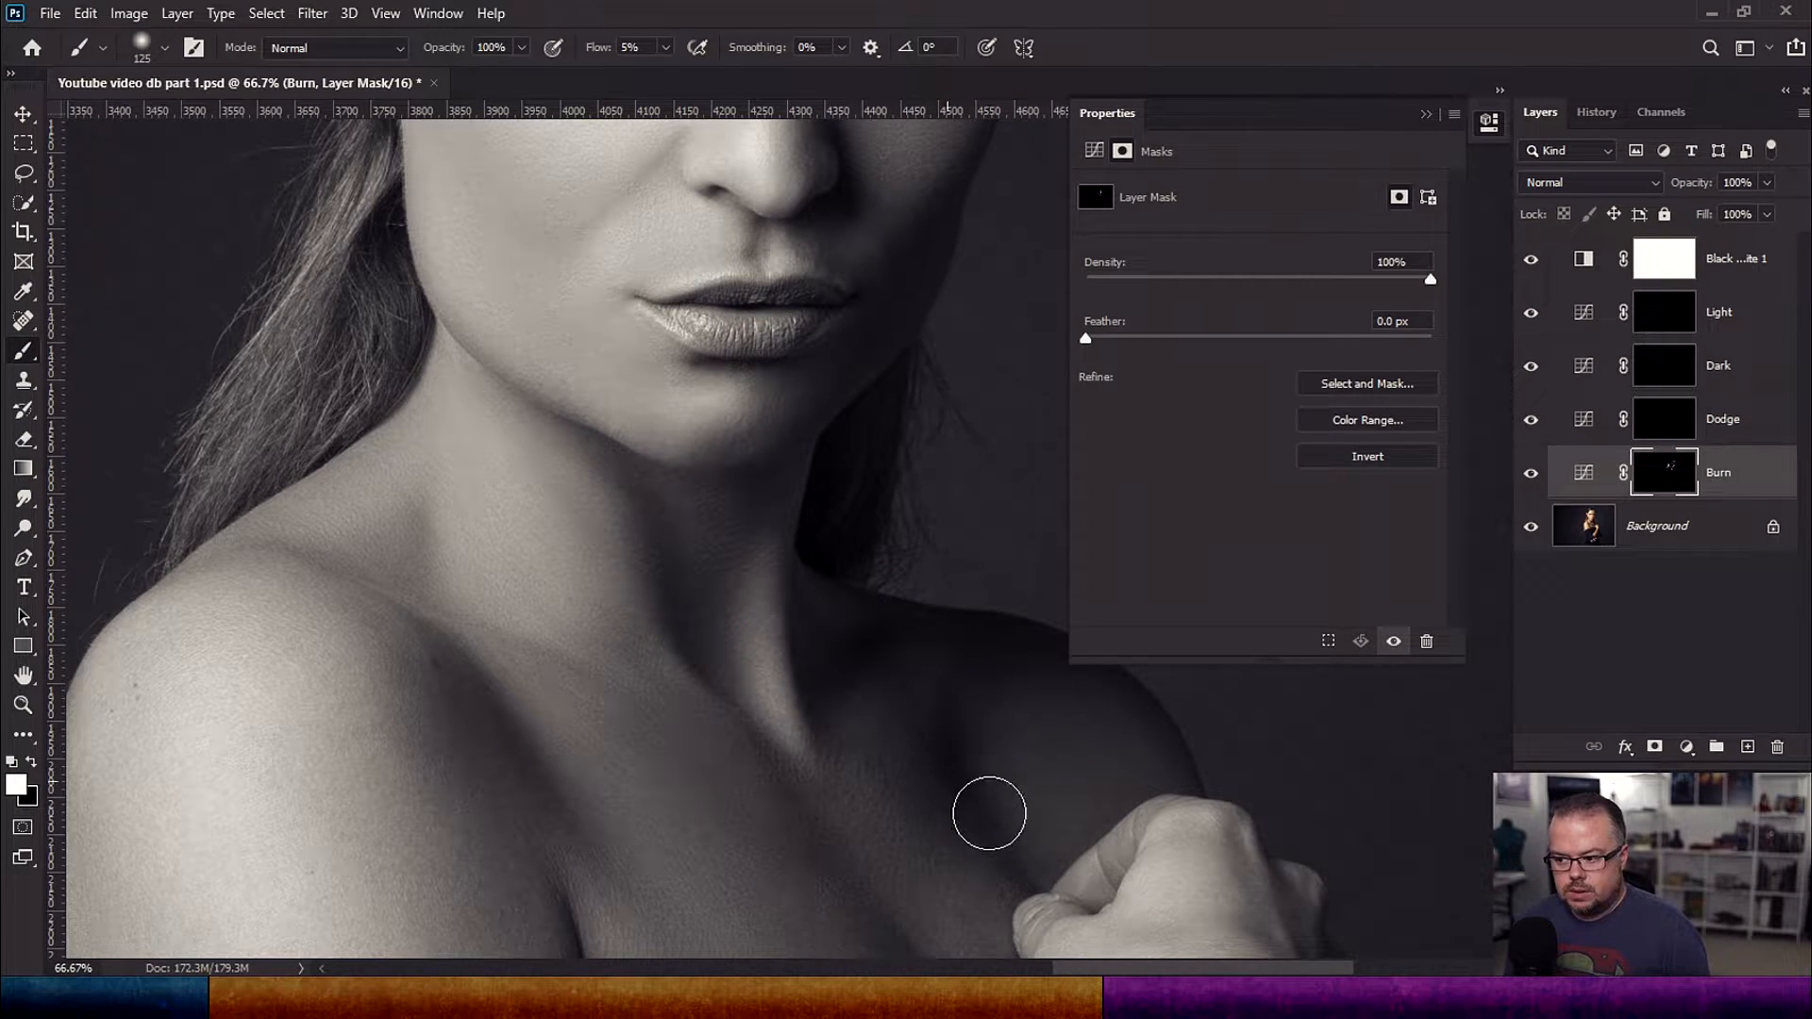
Step: Burn the chest shadow and the crease between the upper arm and chest with a brush of about 150 px
{"action": "left_click_drag", "start_coordinate": [947, 861], "coordinate": [877, 625]}
{"action": "mouse_move", "coordinate": [774, 520]}
{"action": "left_mouse_down"}
{"action": "mouse_move", "coordinate": [865, 684]}
{"action": "mouse_move", "coordinate": [742, 558]}
{"action": "left_mouse_up"}
{"action": "key", "text": "bracketright"}
{"action": "left_click_drag", "start_coordinate": [453, 506], "coordinate": [506, 639]}
{"action": "left_click_drag", "start_coordinate": [525, 723], "coordinate": [495, 723]}
{"action": "key", "text": "bracketleft"}
{"action": "key", "text": "bracketright"}
{"action": "left_click", "coordinate": [372, 789]}
{"action": "key", "text": "bracketleft"}
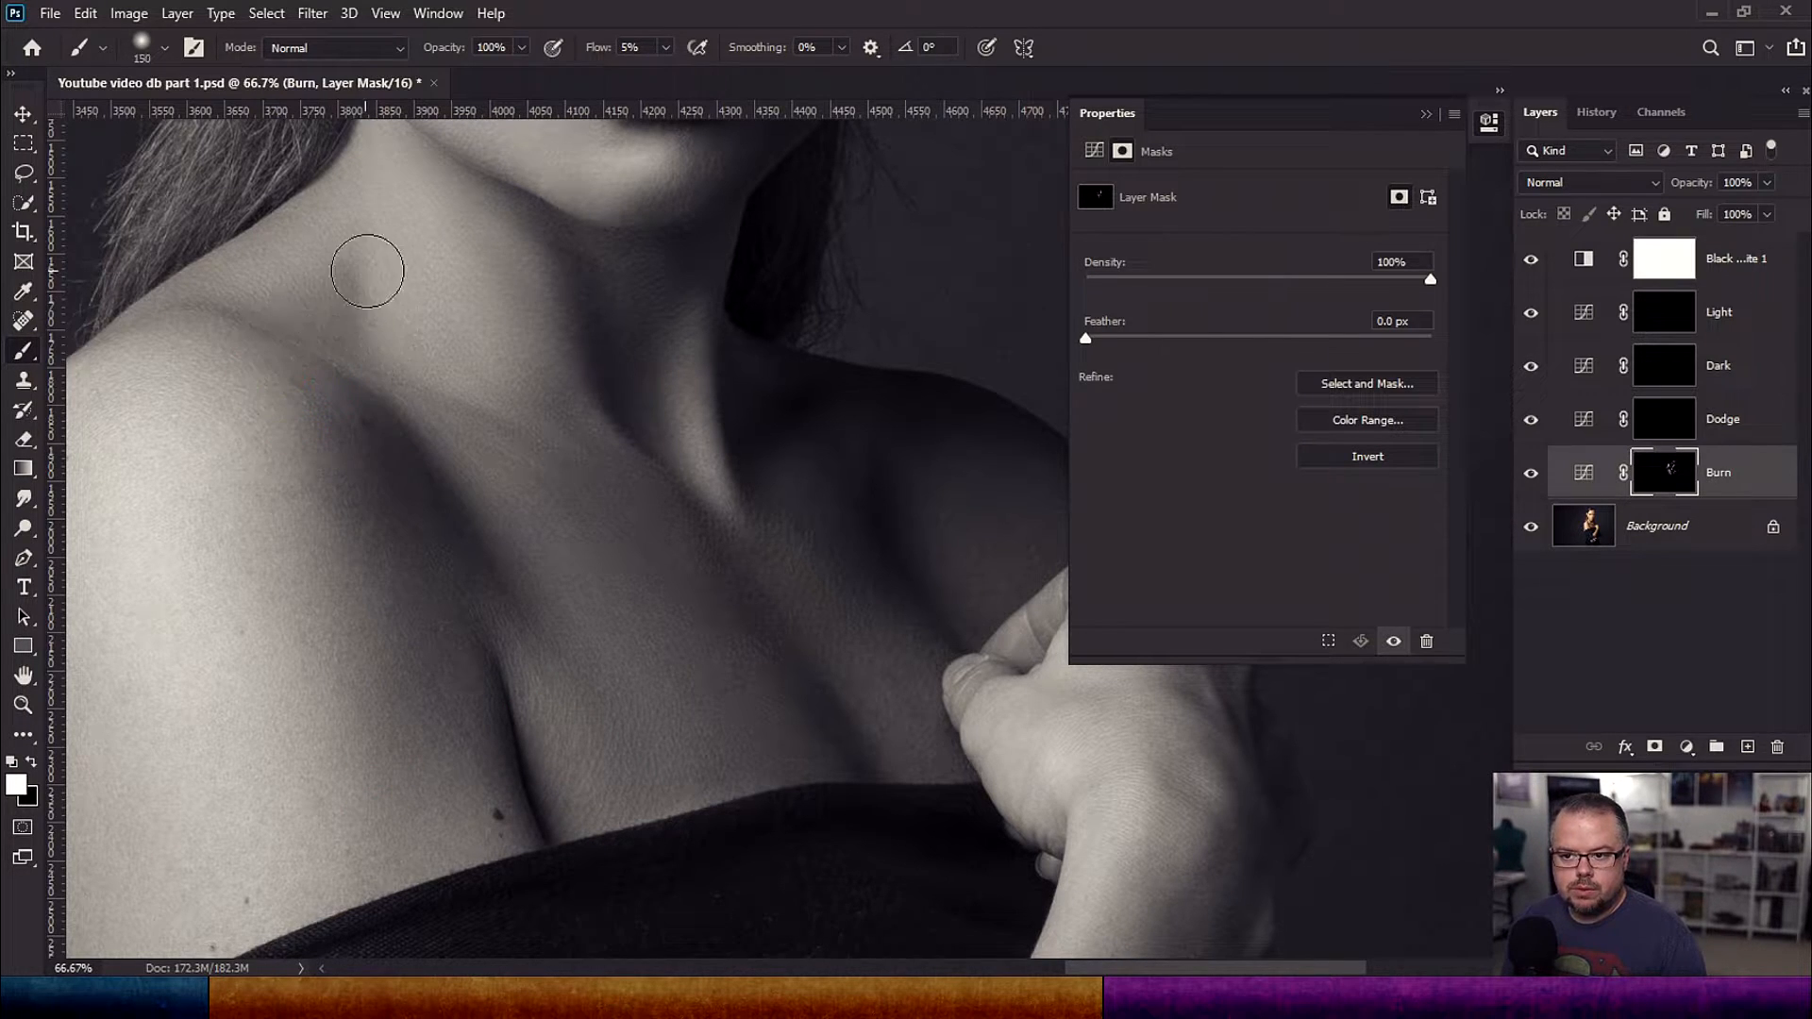
Step: Burn the hollow between the neck and brighter shoulder, plus the darker shoulder, with a brush of about 80 to 100 px
{"action": "left_click", "coordinate": [336, 317]}
{"action": "key", "text": "bracketleft"}
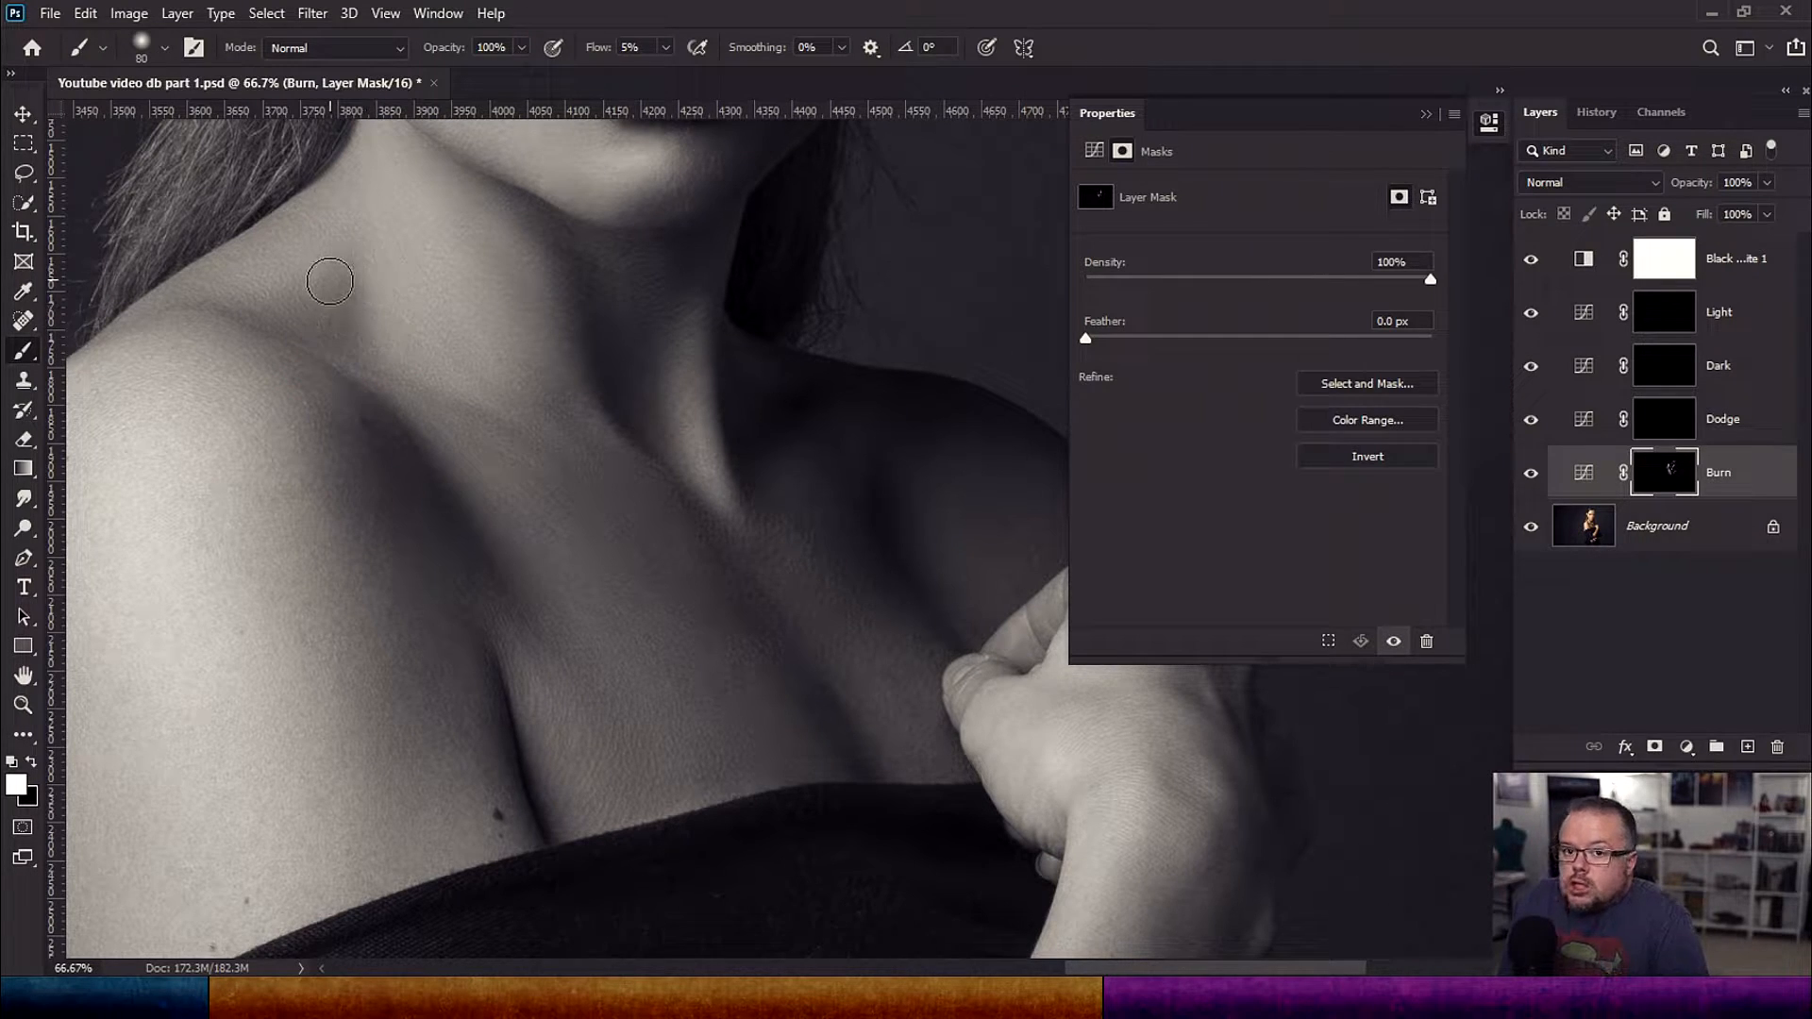
{"action": "left_click", "coordinate": [341, 338]}
{"action": "left_click", "coordinate": [344, 331]}
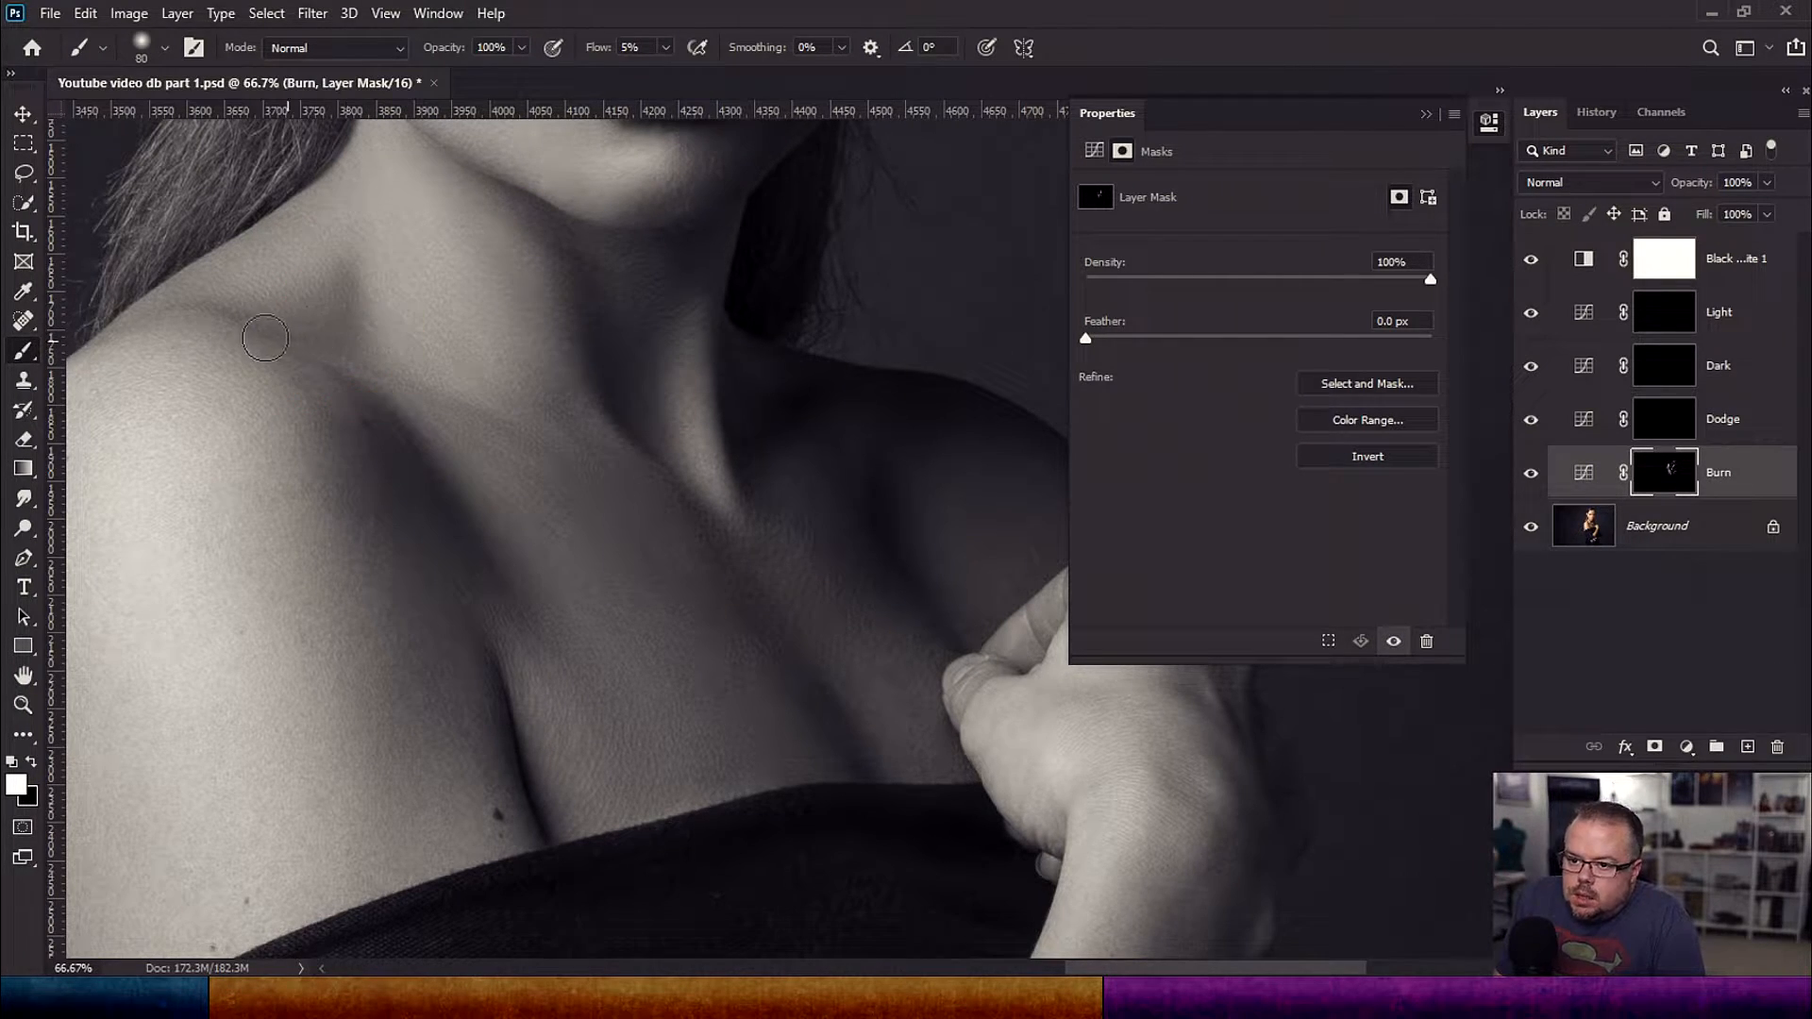
{"action": "key", "text": "bracketright"}
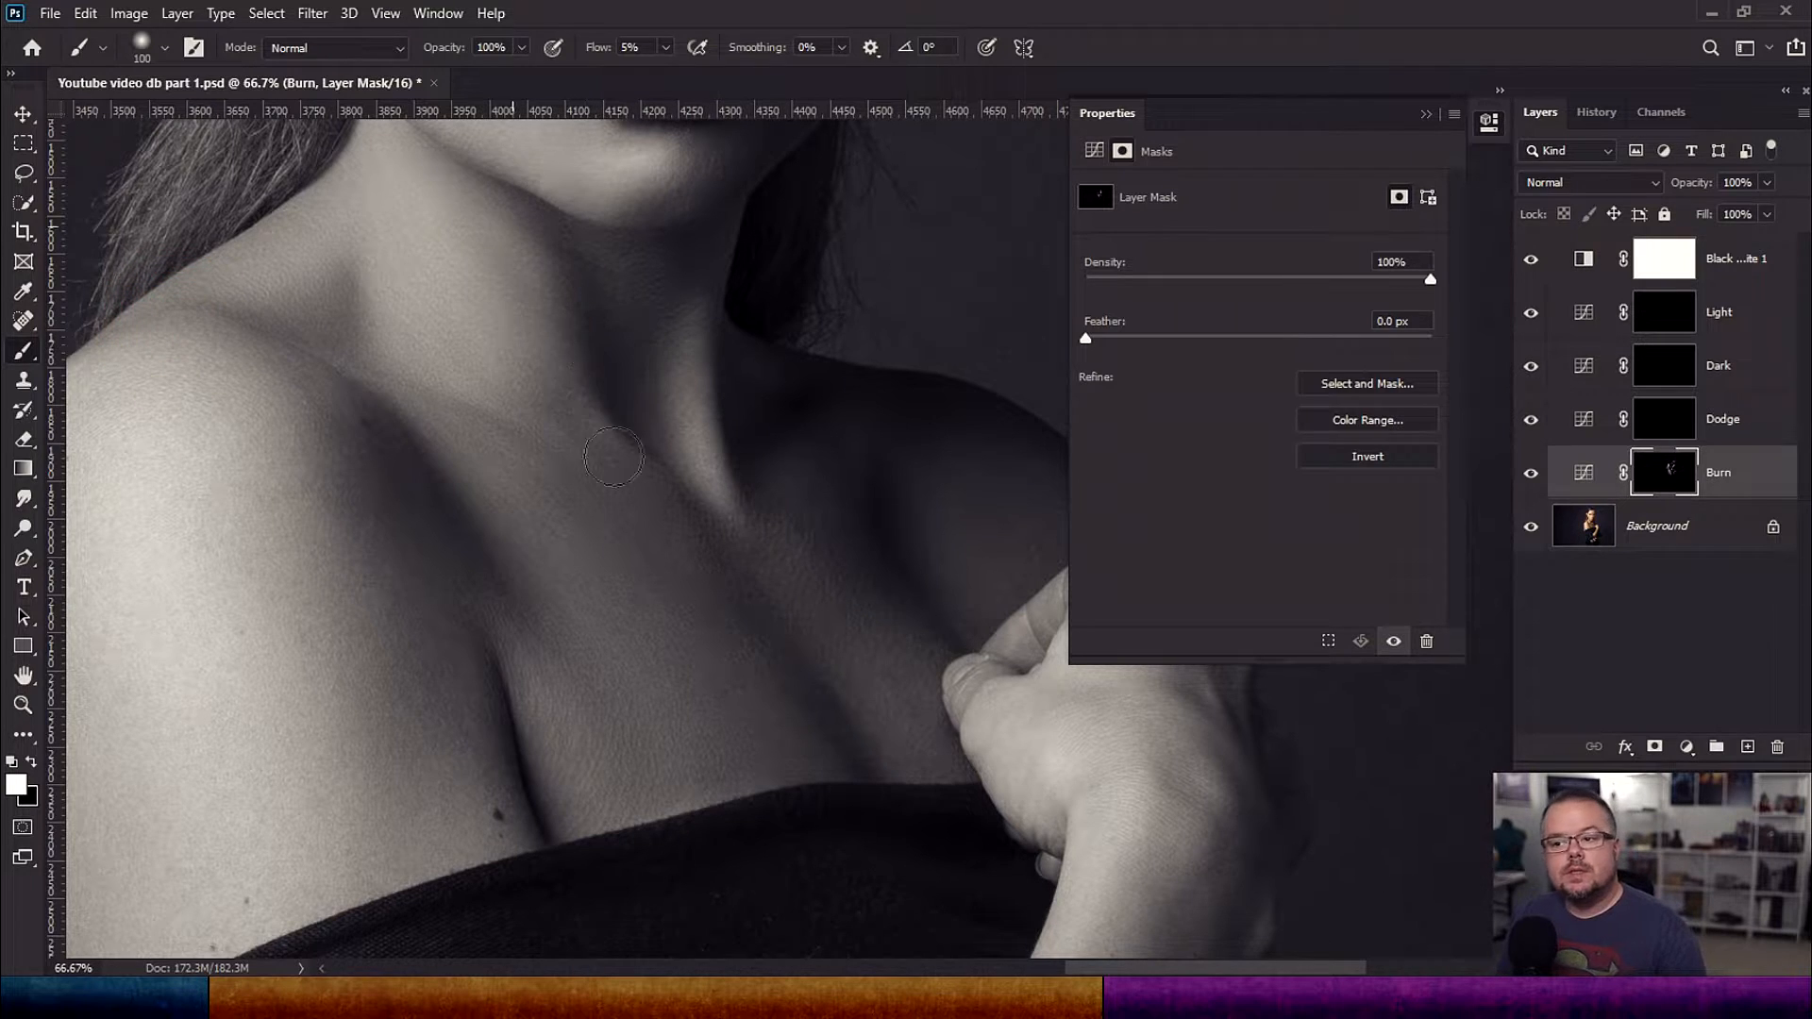
{"action": "left_click", "coordinate": [789, 456]}
Step: Burn the shaded parts of the raised forearm down to the elbow with a 175 px brush
{"action": "scroll", "coordinate": [904, 444], "scroll_direction": "down", "scroll_amount": 5}
{"action": "scroll", "coordinate": [830, 749], "scroll_direction": "right", "scroll_amount": 5}
{"action": "key", "text": "bracketright"}
{"action": "key", "text": "ctrl+minus"}
{"action": "key", "text": "ctrl+minus"}
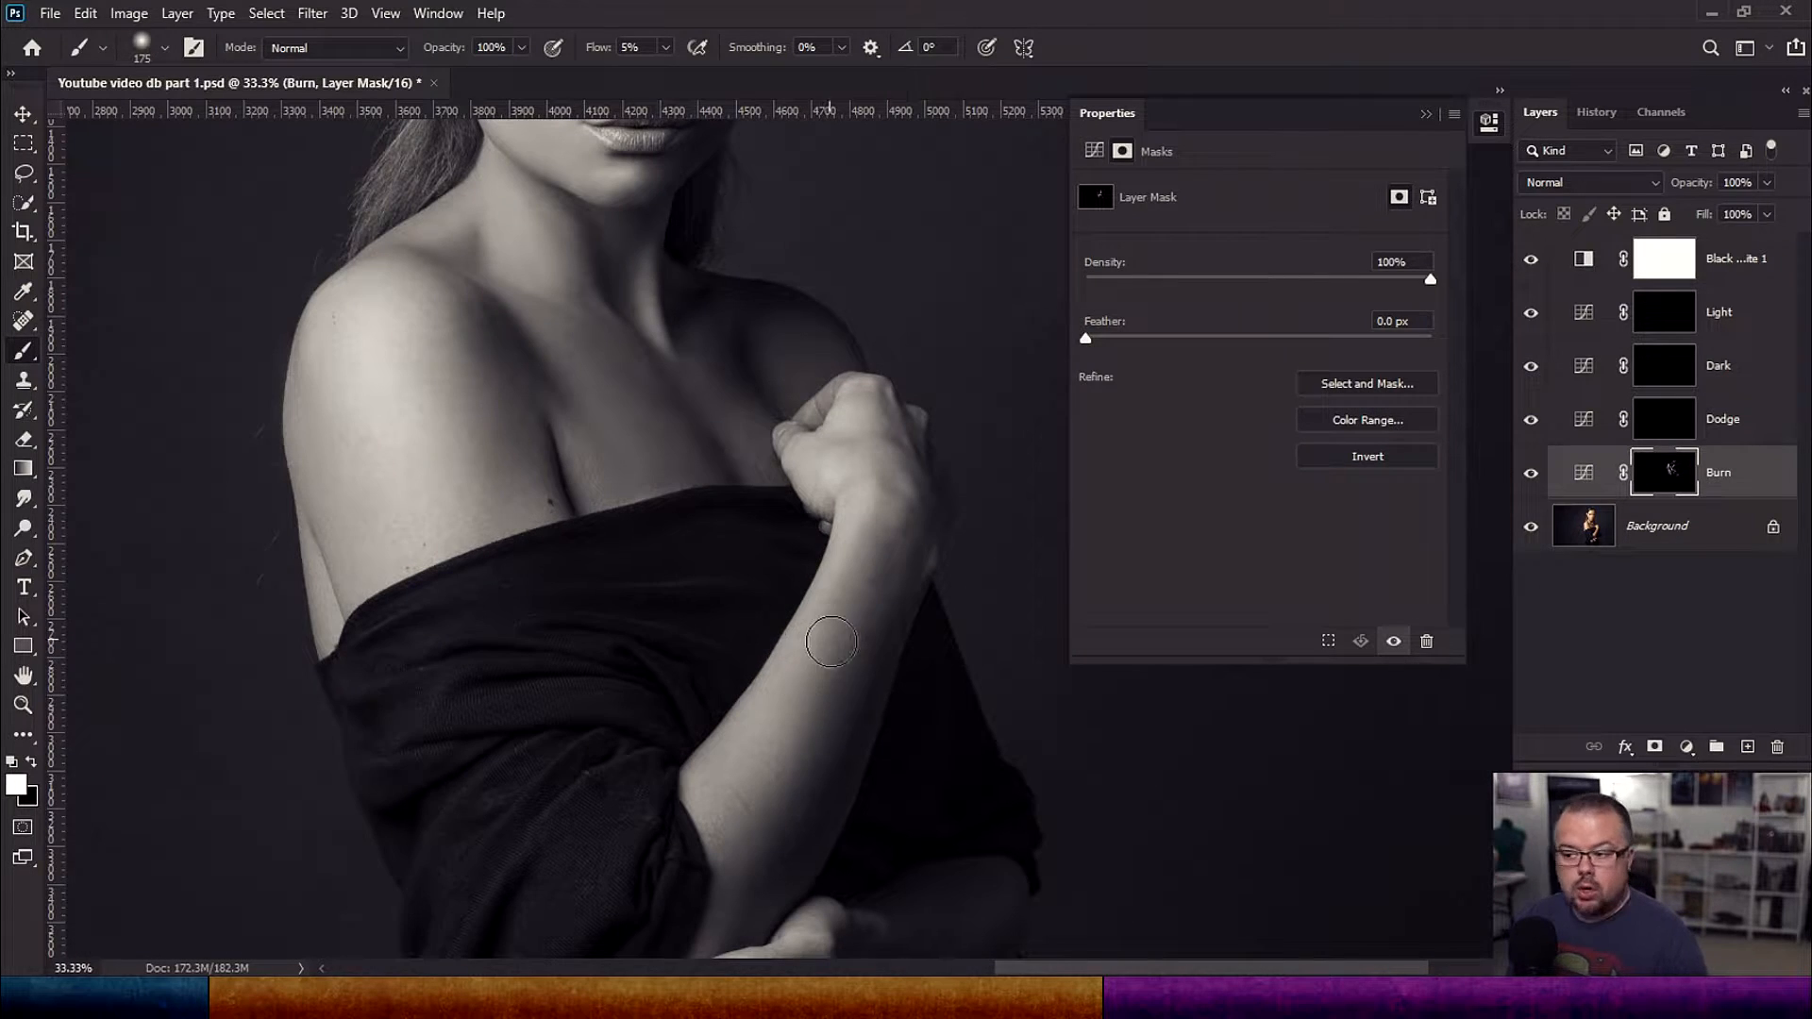
{"action": "key", "text": "bracketleft"}
{"action": "key", "text": "bracketleft"}
{"action": "key", "text": "bracketleft"}
{"action": "key", "text": "bracketleft"}
{"action": "left_click", "coordinate": [717, 892]}
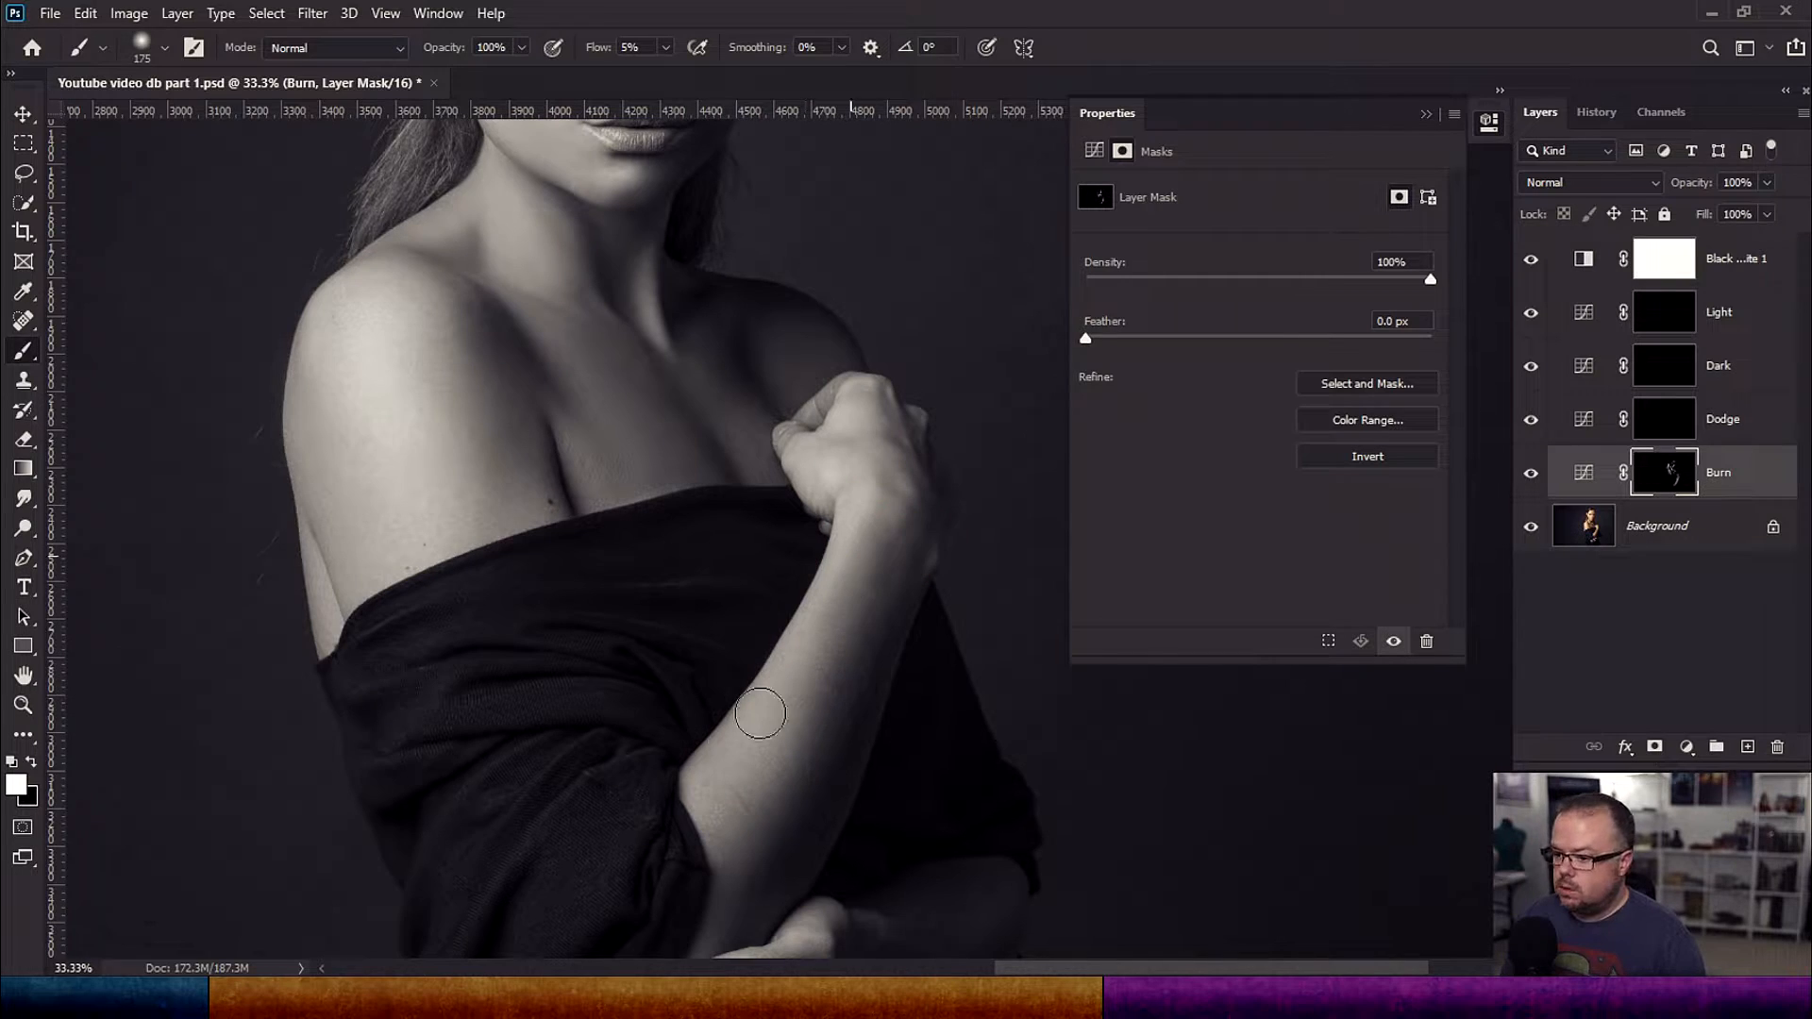
Step: Burn the fold shadows along the upper part of the black garment with a brush of about 60 to 80 px
{"action": "key", "text": "bracketleft"}
{"action": "key", "text": "bracketleft"}
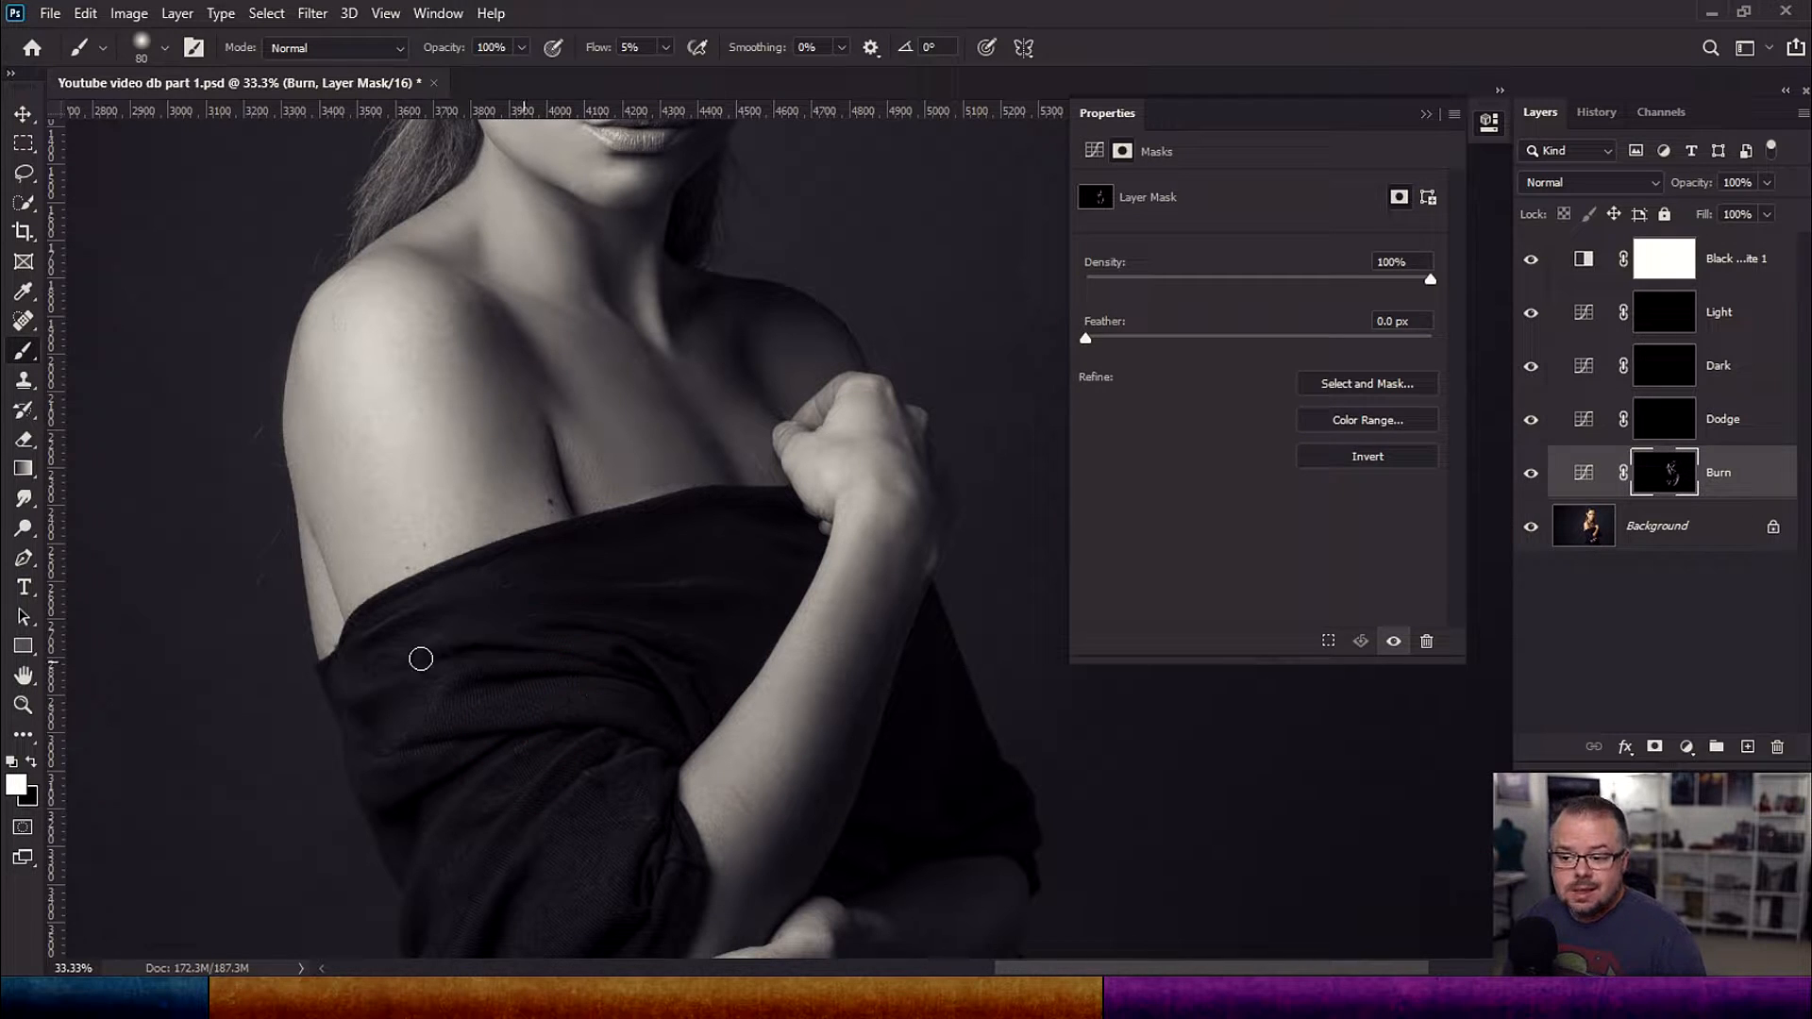
{"action": "key", "text": "bracketright"}
{"action": "key", "text": "bracketright"}
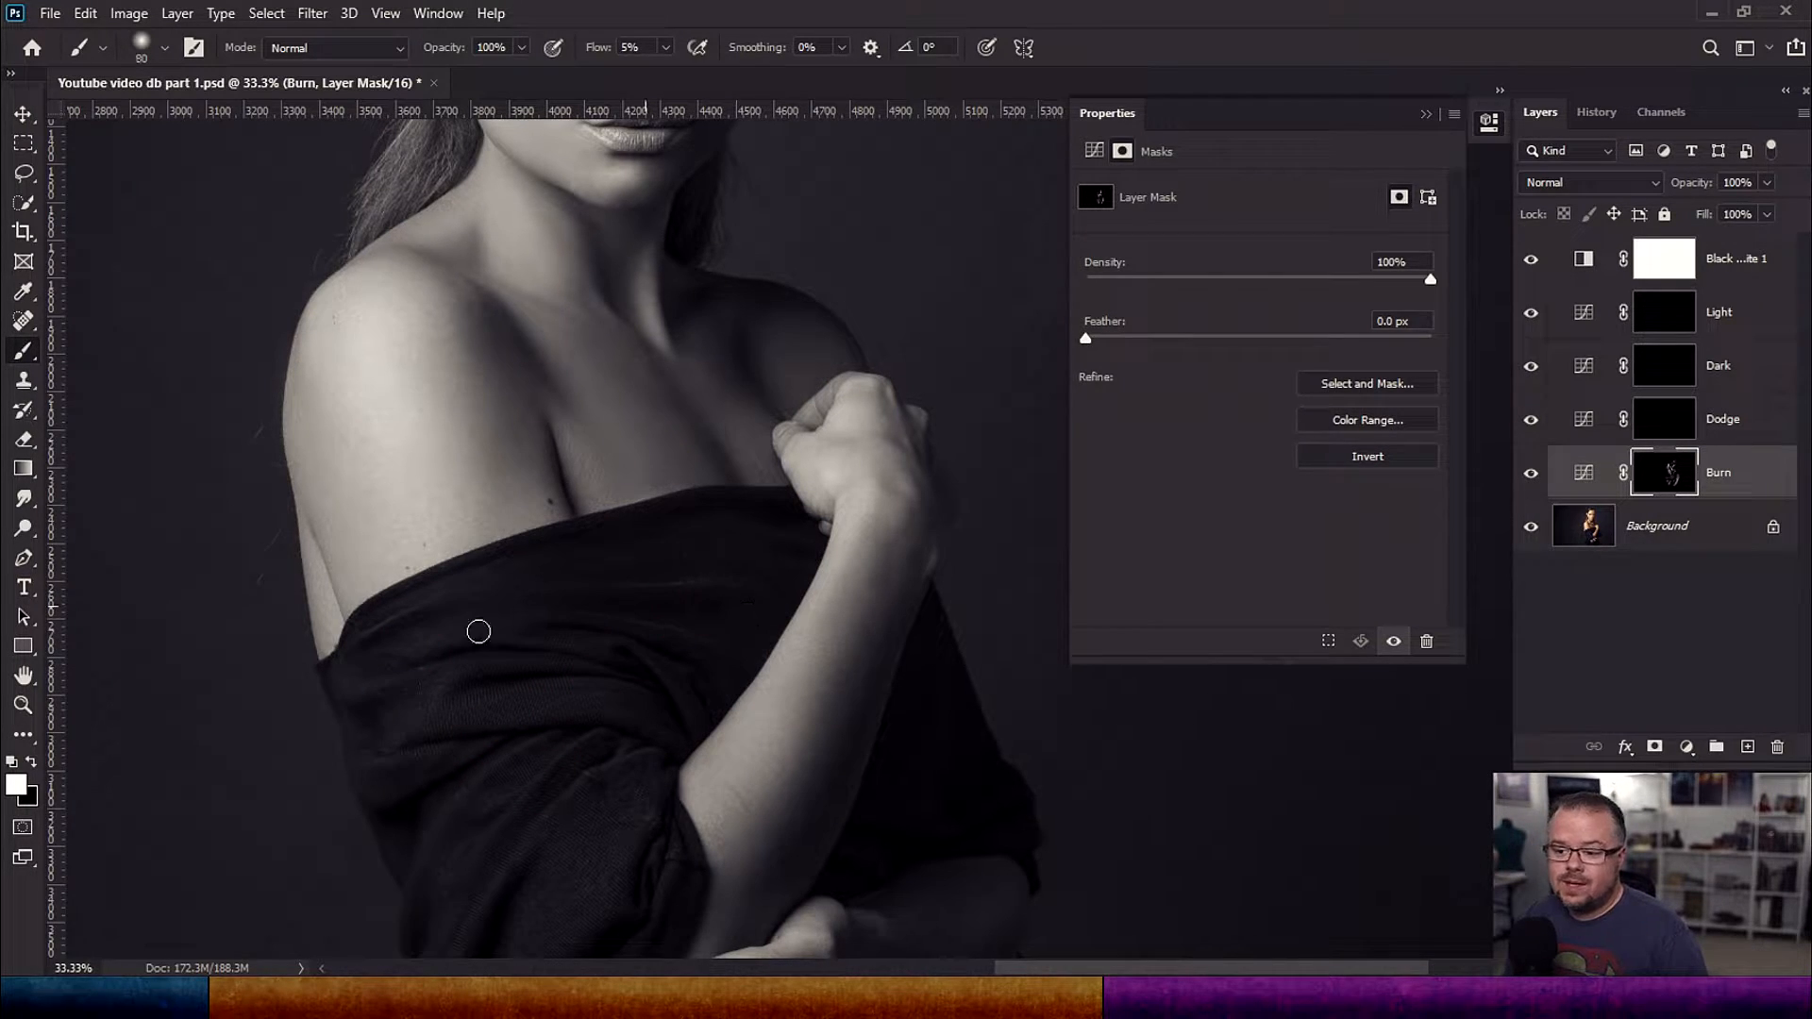
{"action": "key", "text": "bracketleft"}
{"action": "key", "text": "bracketleft"}
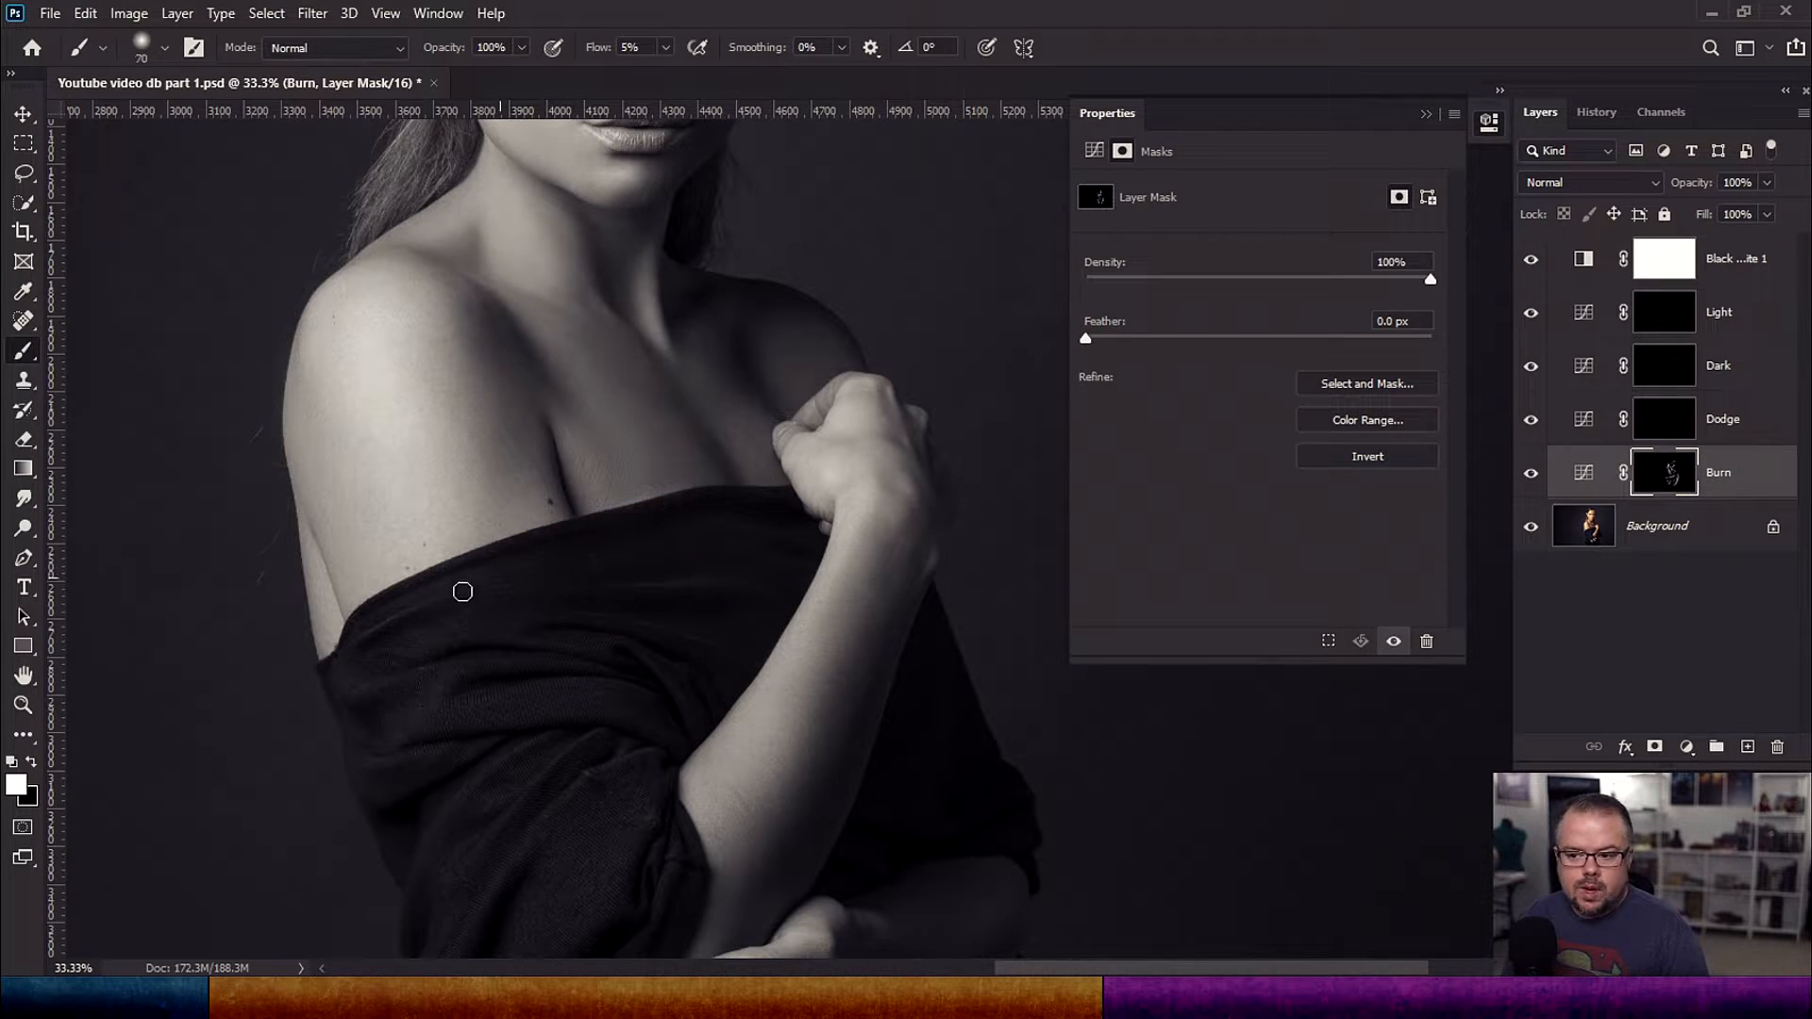
{"action": "left_click", "coordinate": [378, 652]}
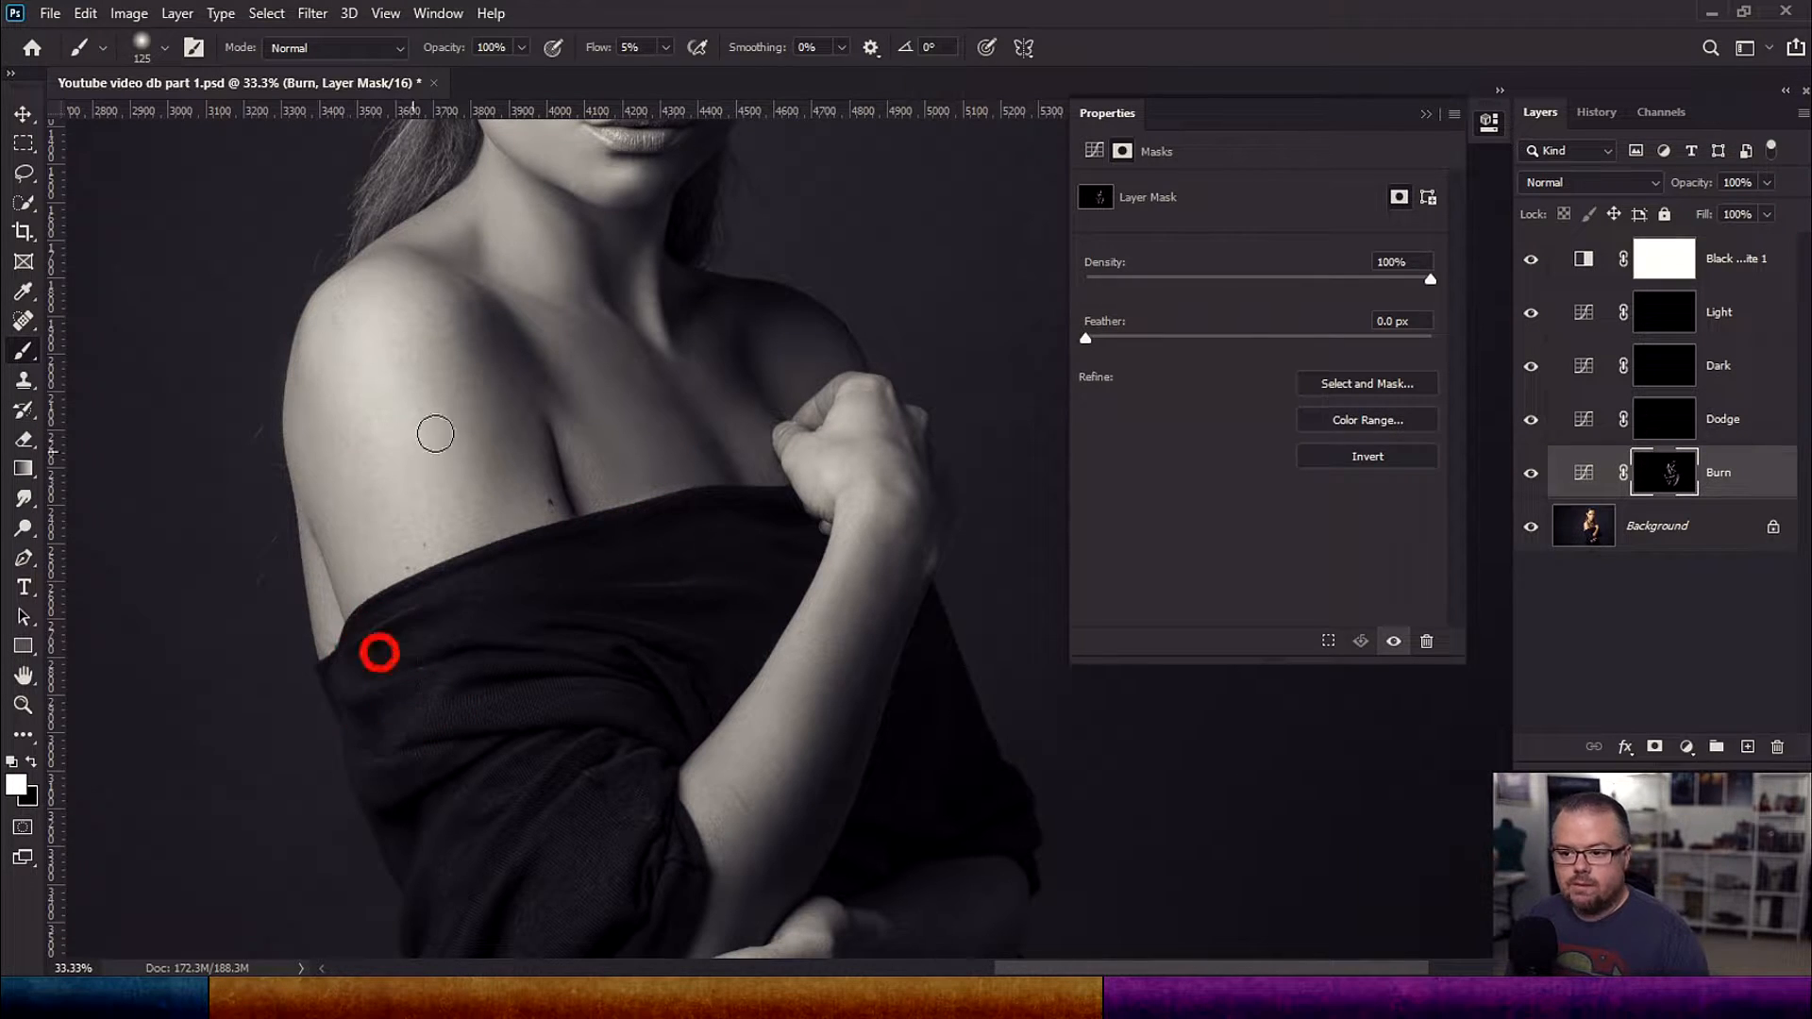
Step: Burn the shadows around the elbow, the lower hand and the garment's lower folds with a 150 px brush
{"action": "left_click_drag", "start_coordinate": [617, 859], "coordinate": [513, 585]}
{"action": "left_click", "coordinate": [655, 595]}
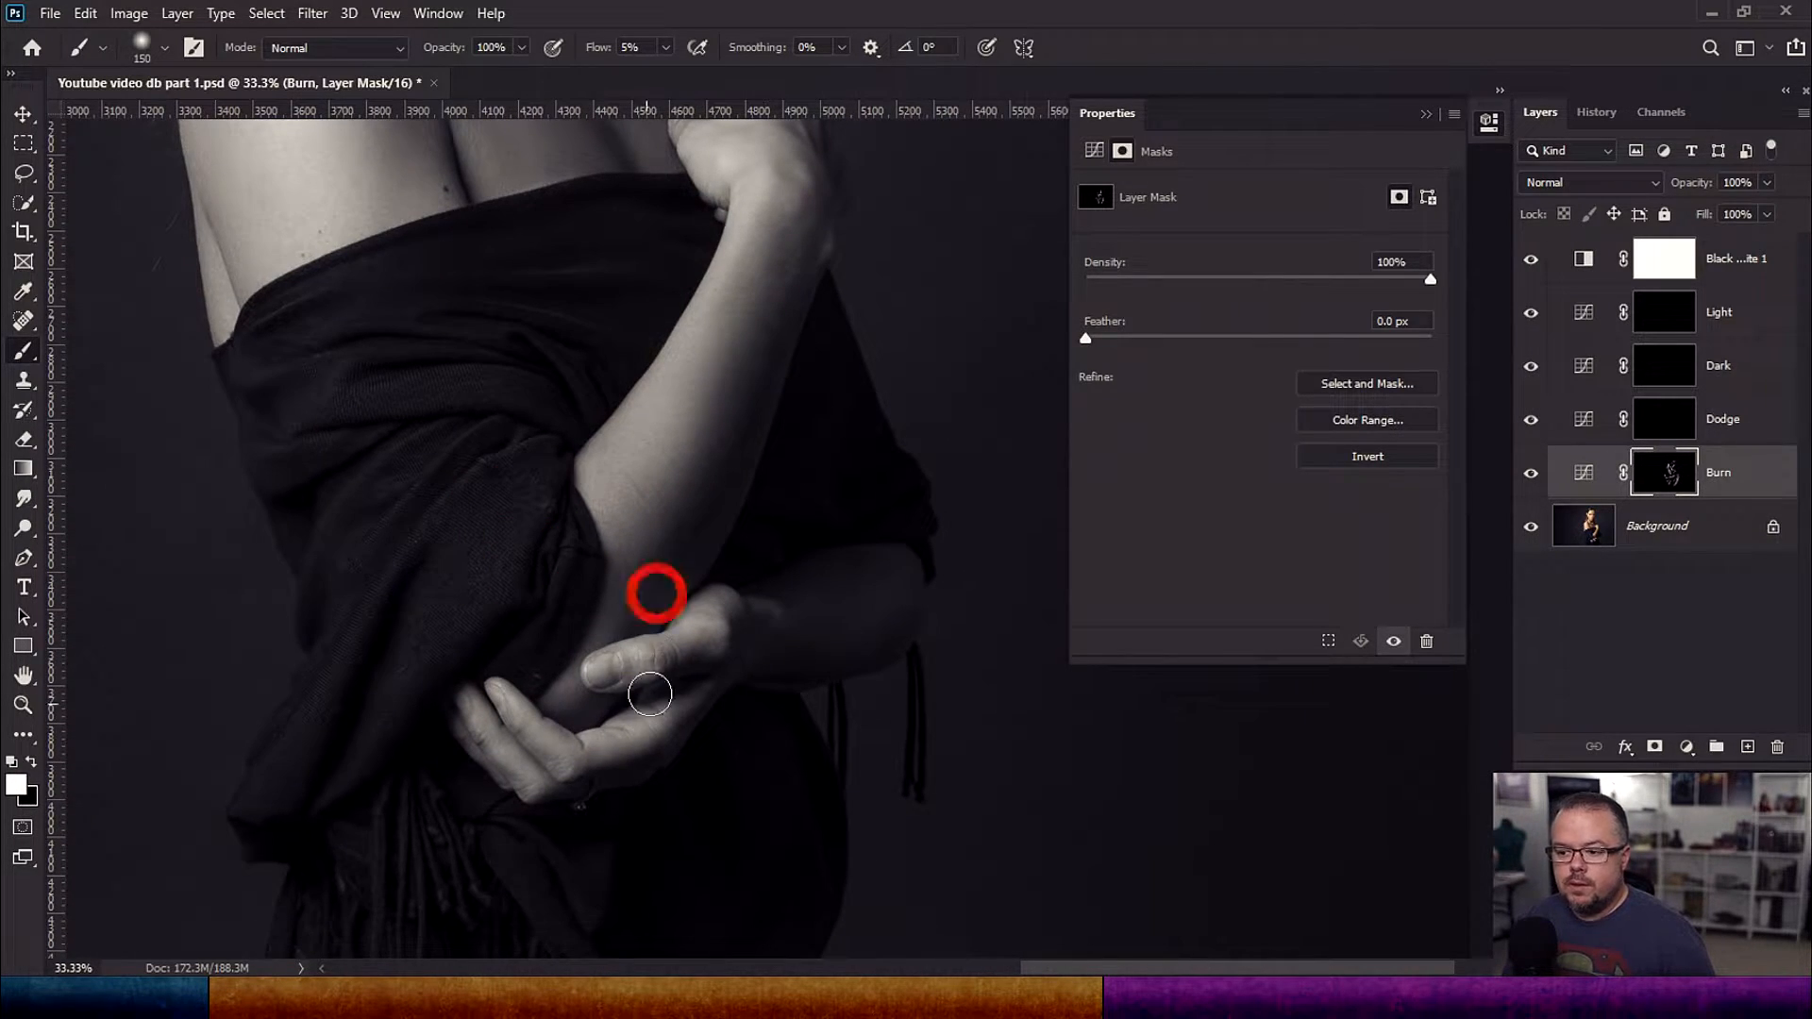
{"action": "left_click", "coordinate": [371, 804]}
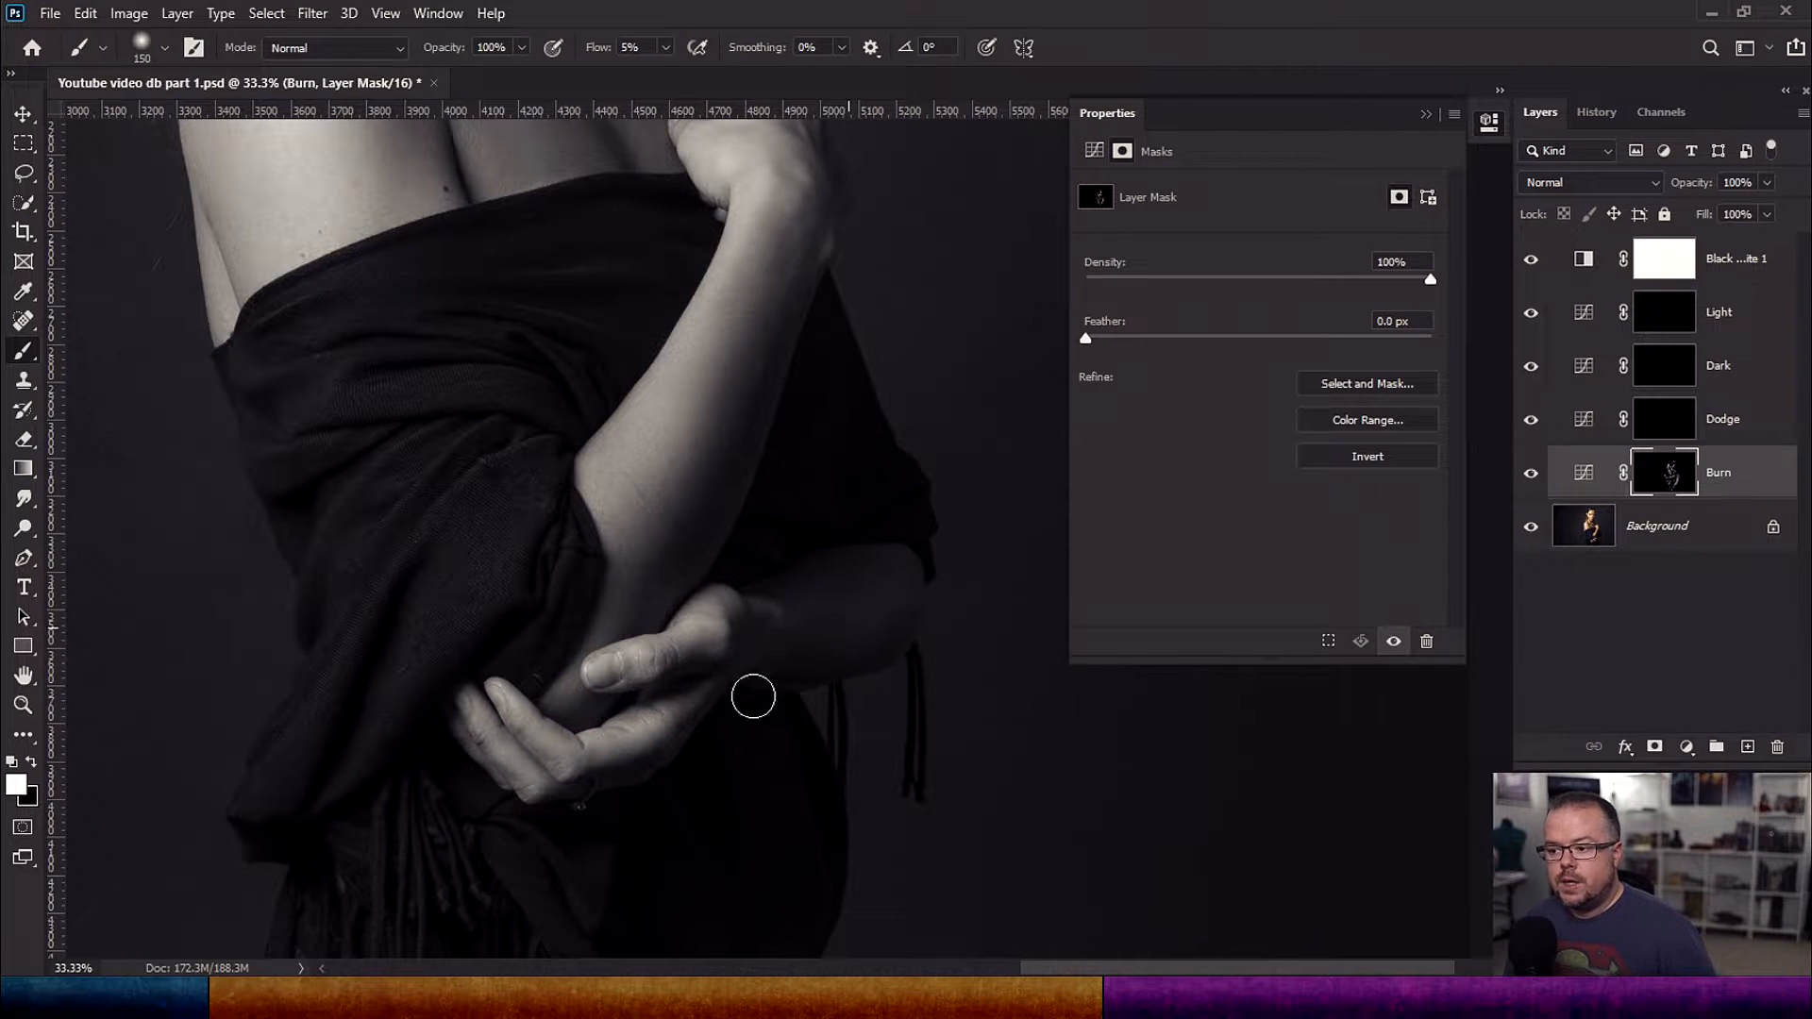
{"action": "left_click_drag", "start_coordinate": [596, 822], "coordinate": [590, 637]}
{"action": "left_click", "coordinate": [453, 445]}
Step: Burn the shadow beneath the nose and along its darker side with a brush of about 70 px
{"action": "left_click_drag", "start_coordinate": [552, 431], "coordinate": [591, 660]}
{"action": "left_click_drag", "start_coordinate": [642, 259], "coordinate": [661, 781]}
{"action": "left_click_drag", "start_coordinate": [531, 276], "coordinate": [574, 473]}
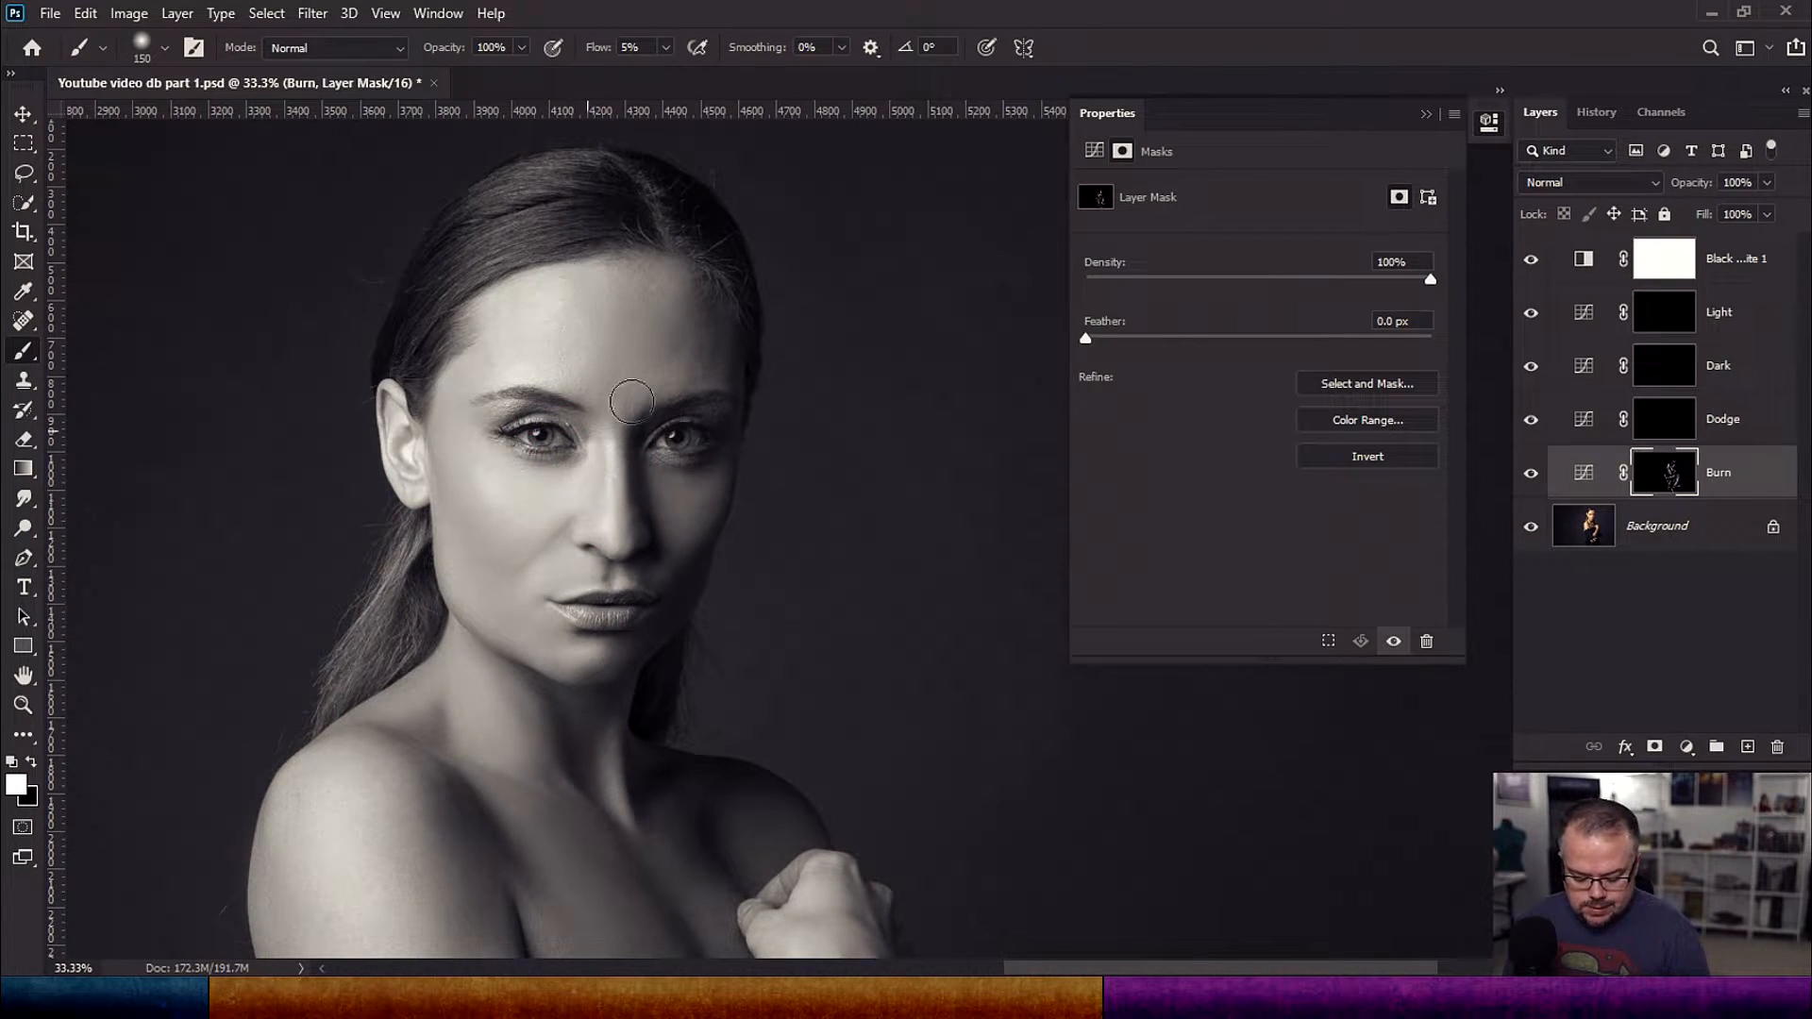
{"action": "key", "text": "z"}
{"action": "left_click", "coordinate": [648, 493]}
{"action": "left_click", "coordinate": [650, 499]}
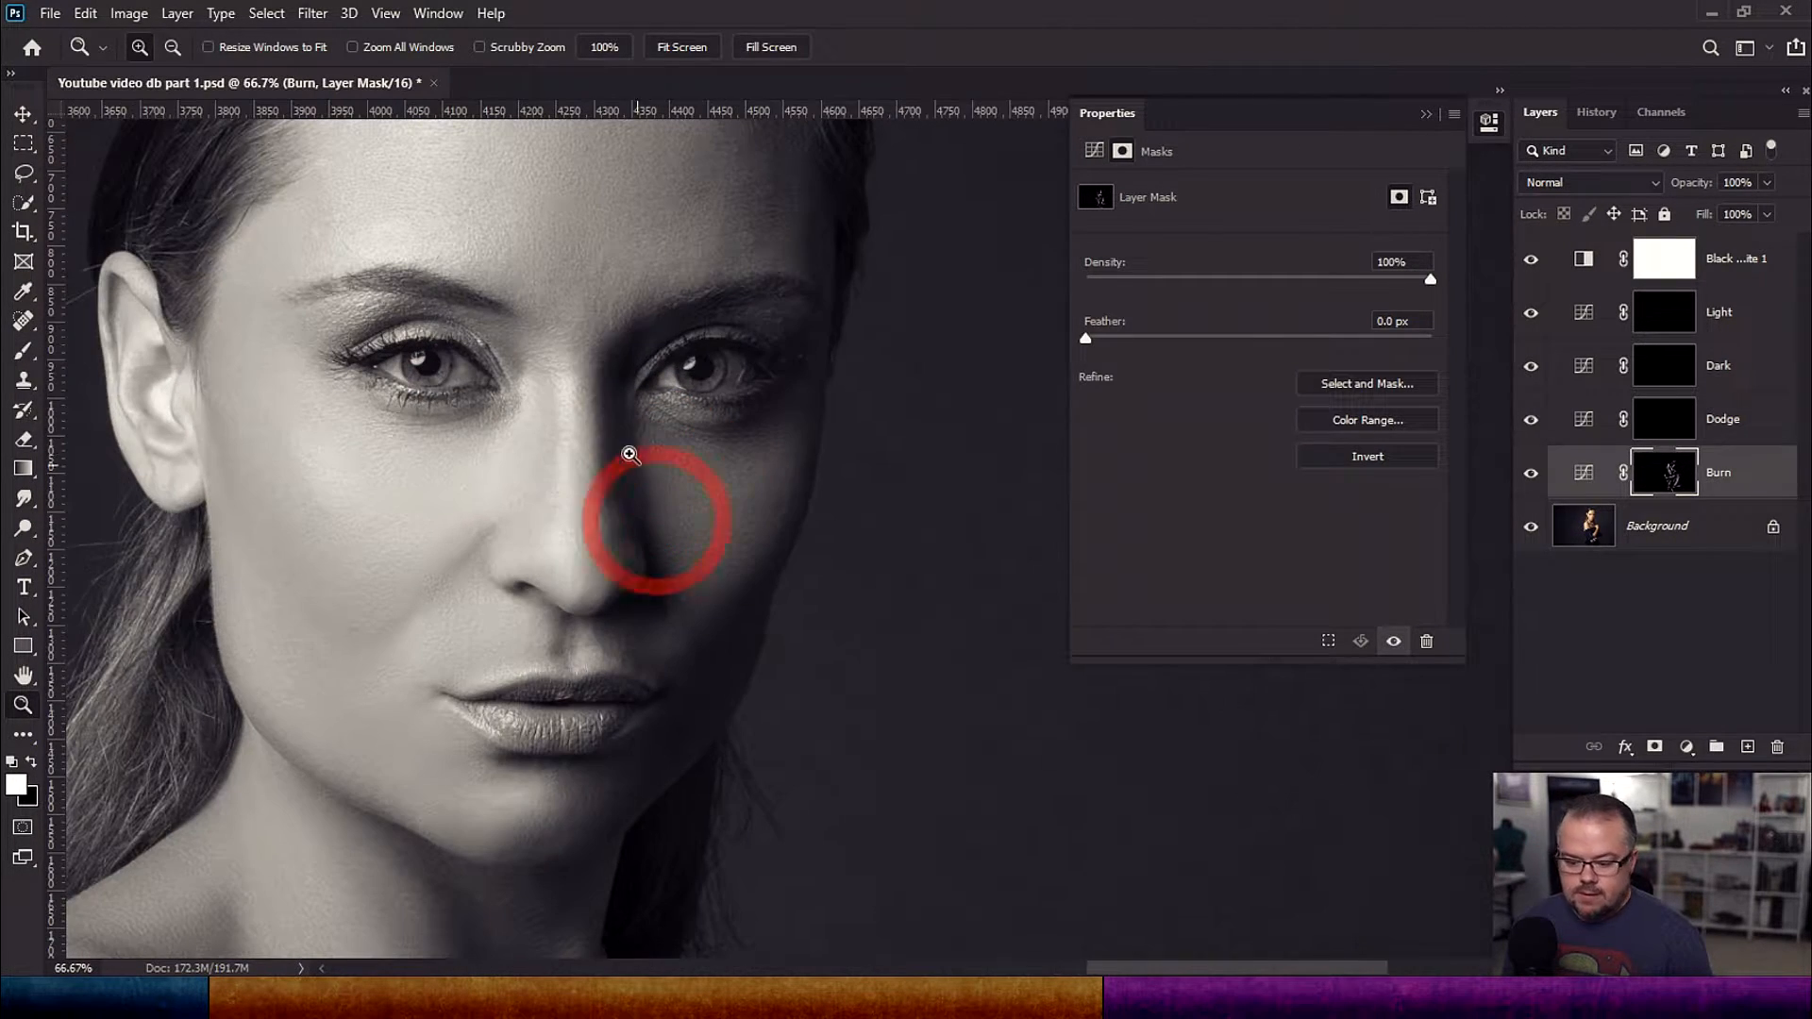
{"action": "key", "text": "b"}
{"action": "key", "text": "bracketleft"}
{"action": "key", "text": "bracketleft"}
{"action": "key", "text": "bracketright"}
{"action": "key", "text": "bracketright"}
{"action": "key", "text": "bracketright"}
{"action": "key", "text": "bracketright"}
{"action": "left_click_drag", "start_coordinate": [558, 598], "coordinate": [607, 595]}
{"action": "left_click", "coordinate": [634, 490]}
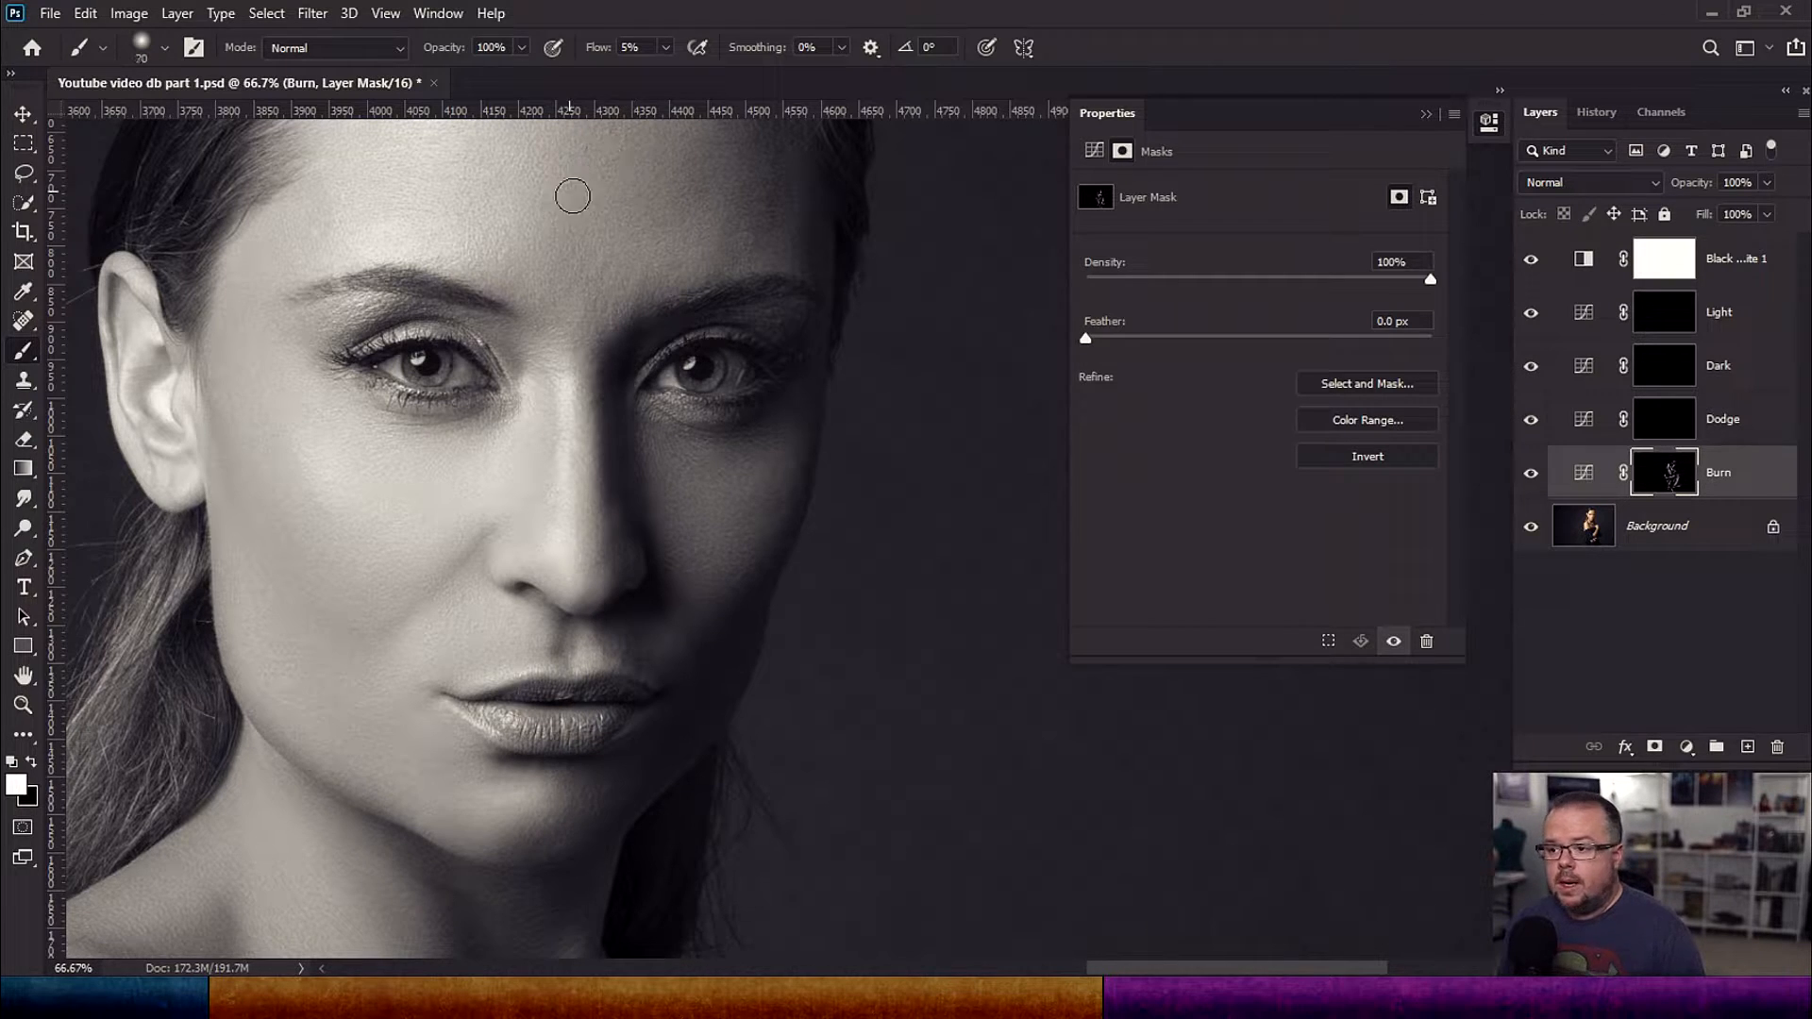
Step: Burn beneath the eye and along the eyebrow on the darker side of the face with a smaller brush
{"action": "left_click", "coordinate": [658, 413]}
{"action": "key", "text": "bracketleft"}
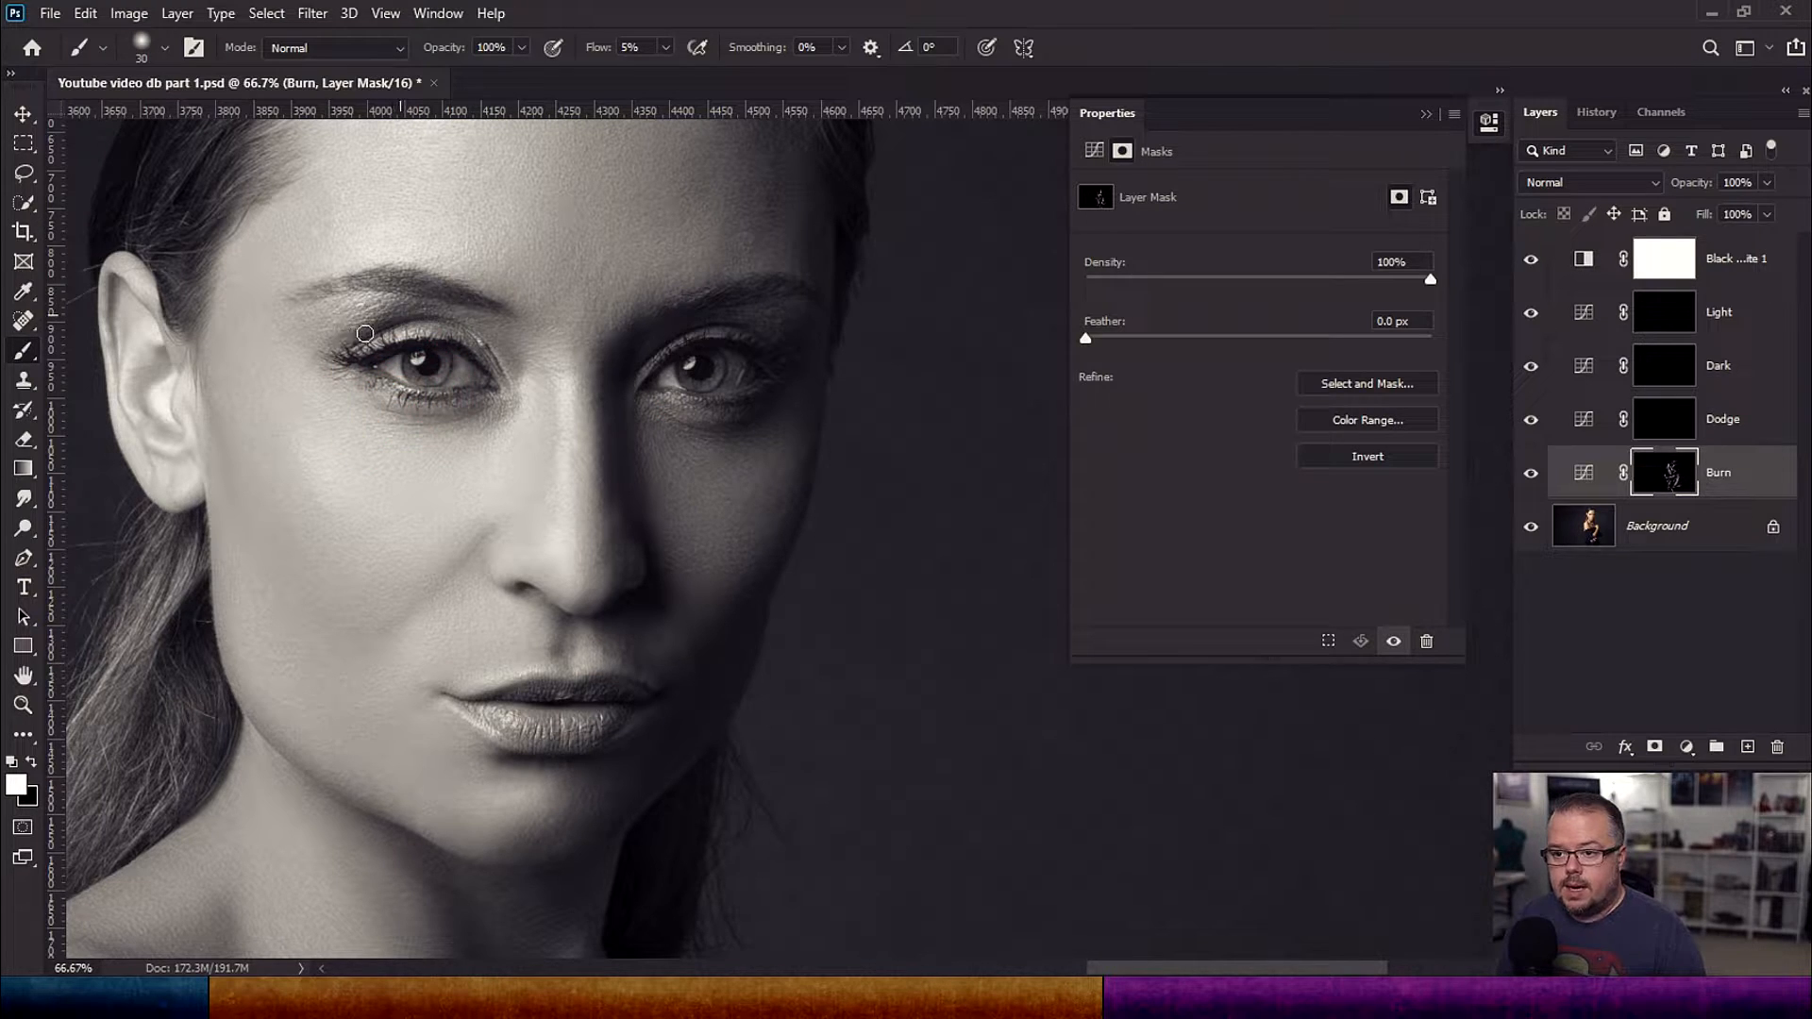
{"action": "left_click_drag", "start_coordinate": [743, 309], "coordinate": [841, 275]}
{"action": "key", "text": "bracketright"}
{"action": "key", "text": "bracketright"}
{"action": "key", "text": "bracketright"}
{"action": "left_click", "coordinate": [701, 298]}
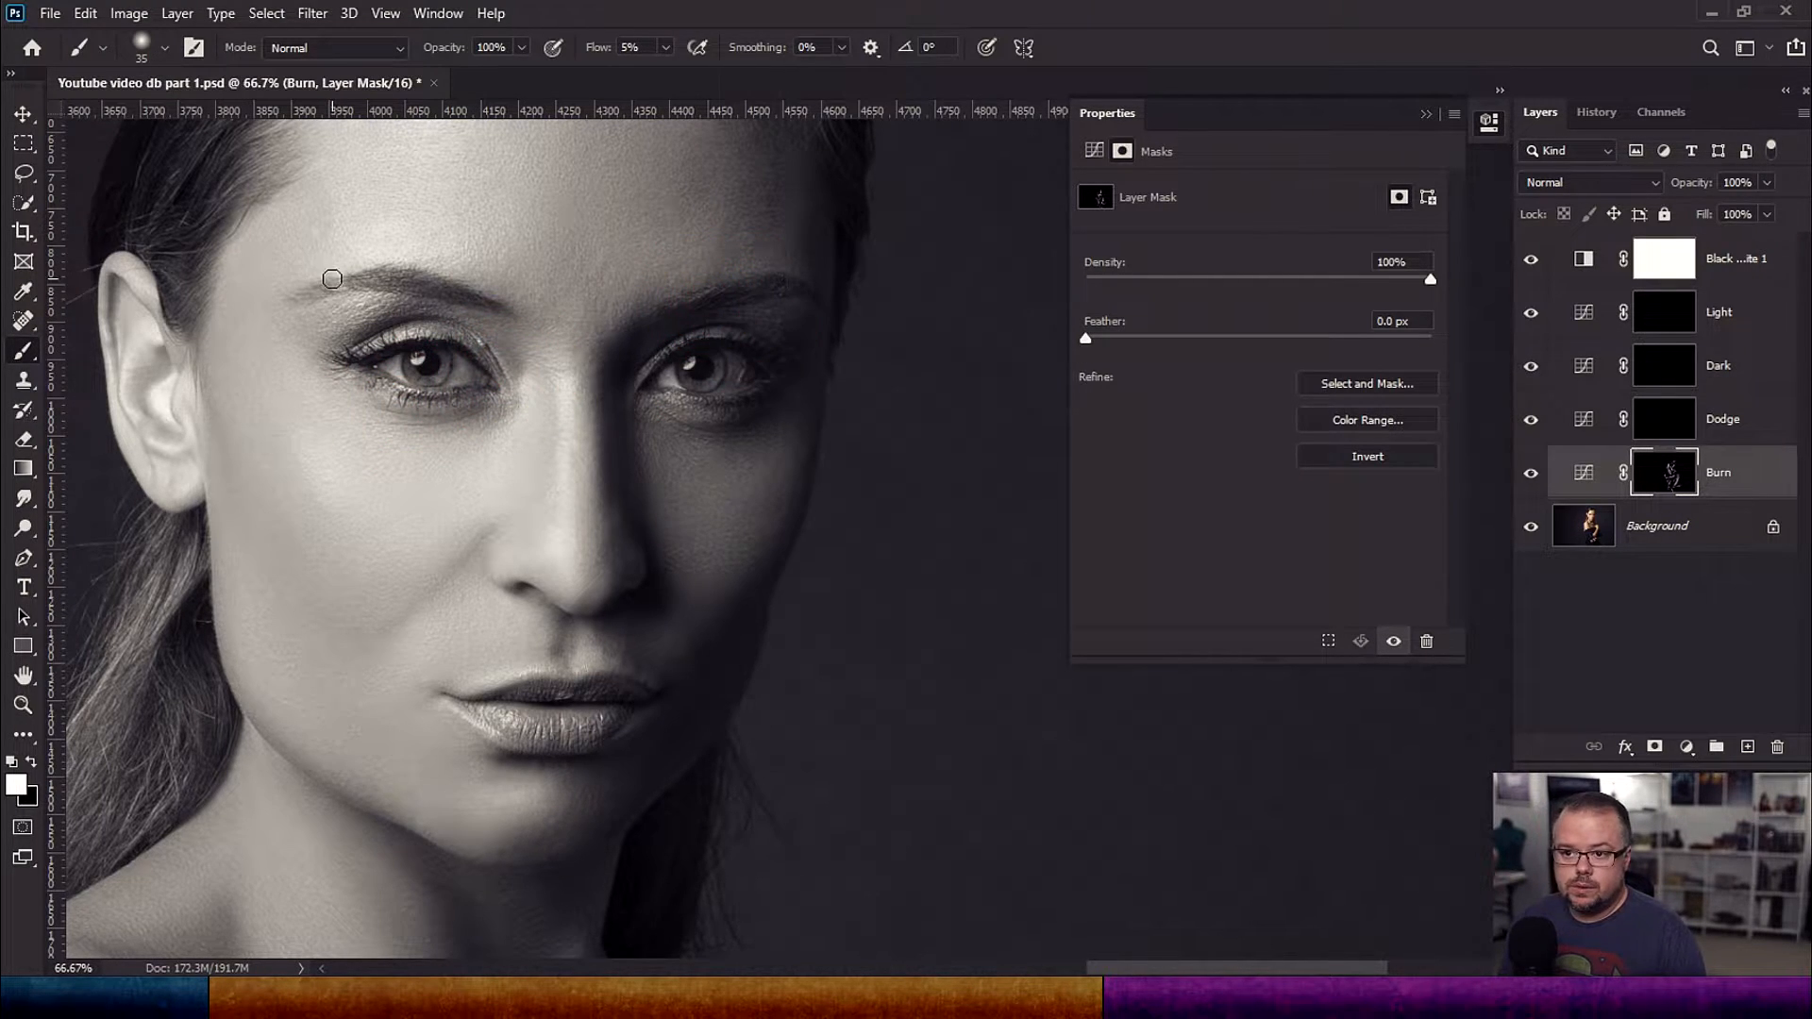
Step: Burn the inner shadow and upper rim of the ear with a brush of about 40 px
{"action": "left_click", "coordinate": [149, 397]}
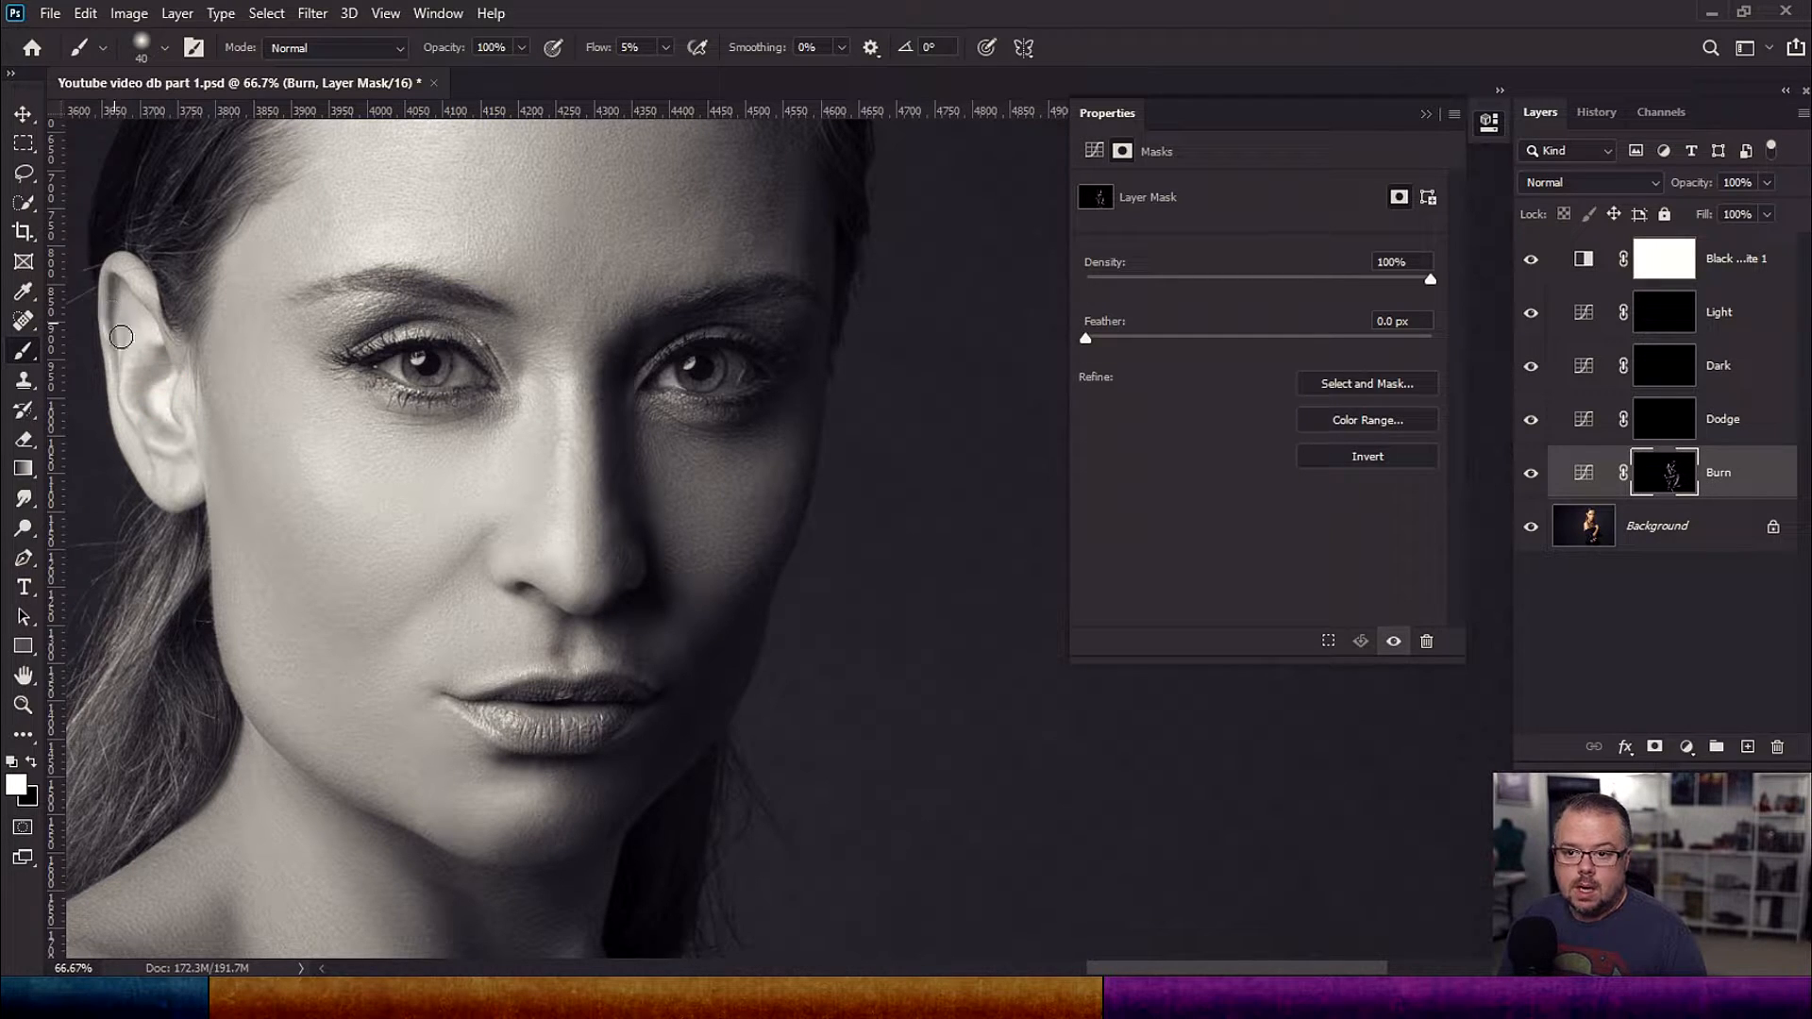
{"action": "left_click", "coordinate": [114, 275]}
{"action": "key", "text": "bracketleft"}
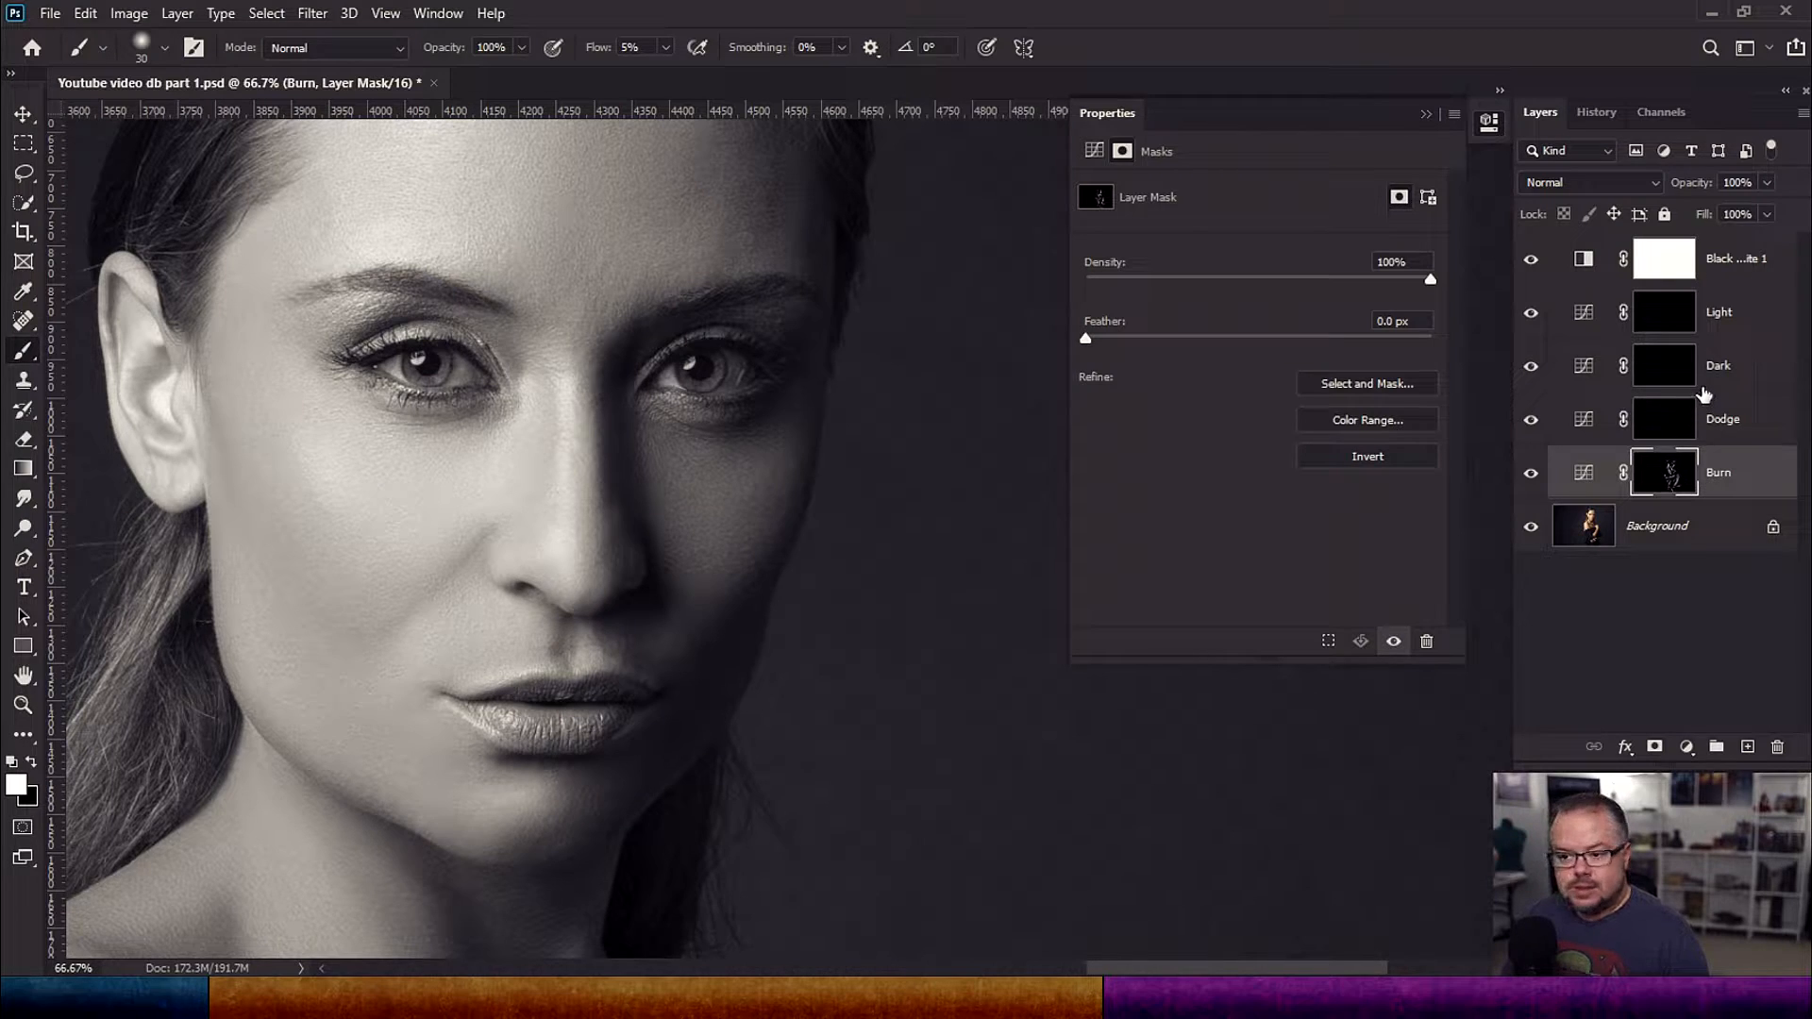
Step: On the Dodge layer's mask, brighten the nose, the area above the upper lip and the lower lip with a 40 to 50 px brush
{"action": "left_click", "coordinate": [1680, 418]}
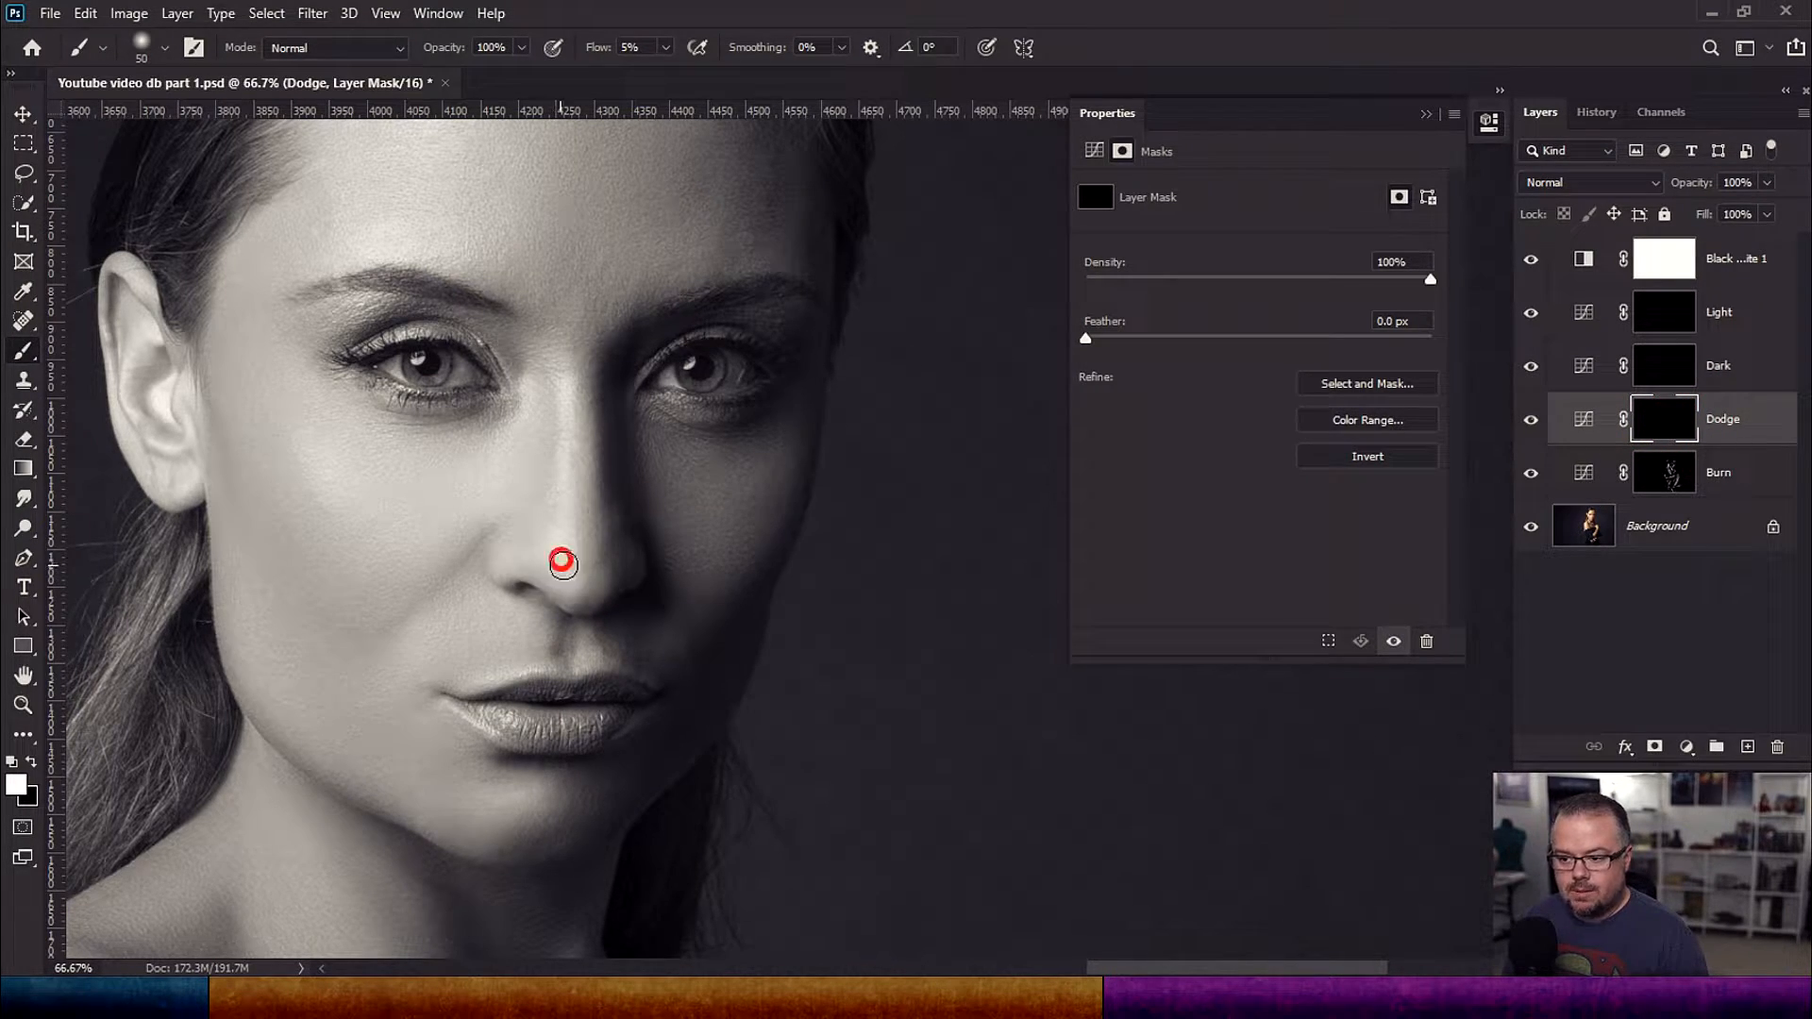
{"action": "key", "text": "bracketleft"}
{"action": "key", "text": "bracketleft"}
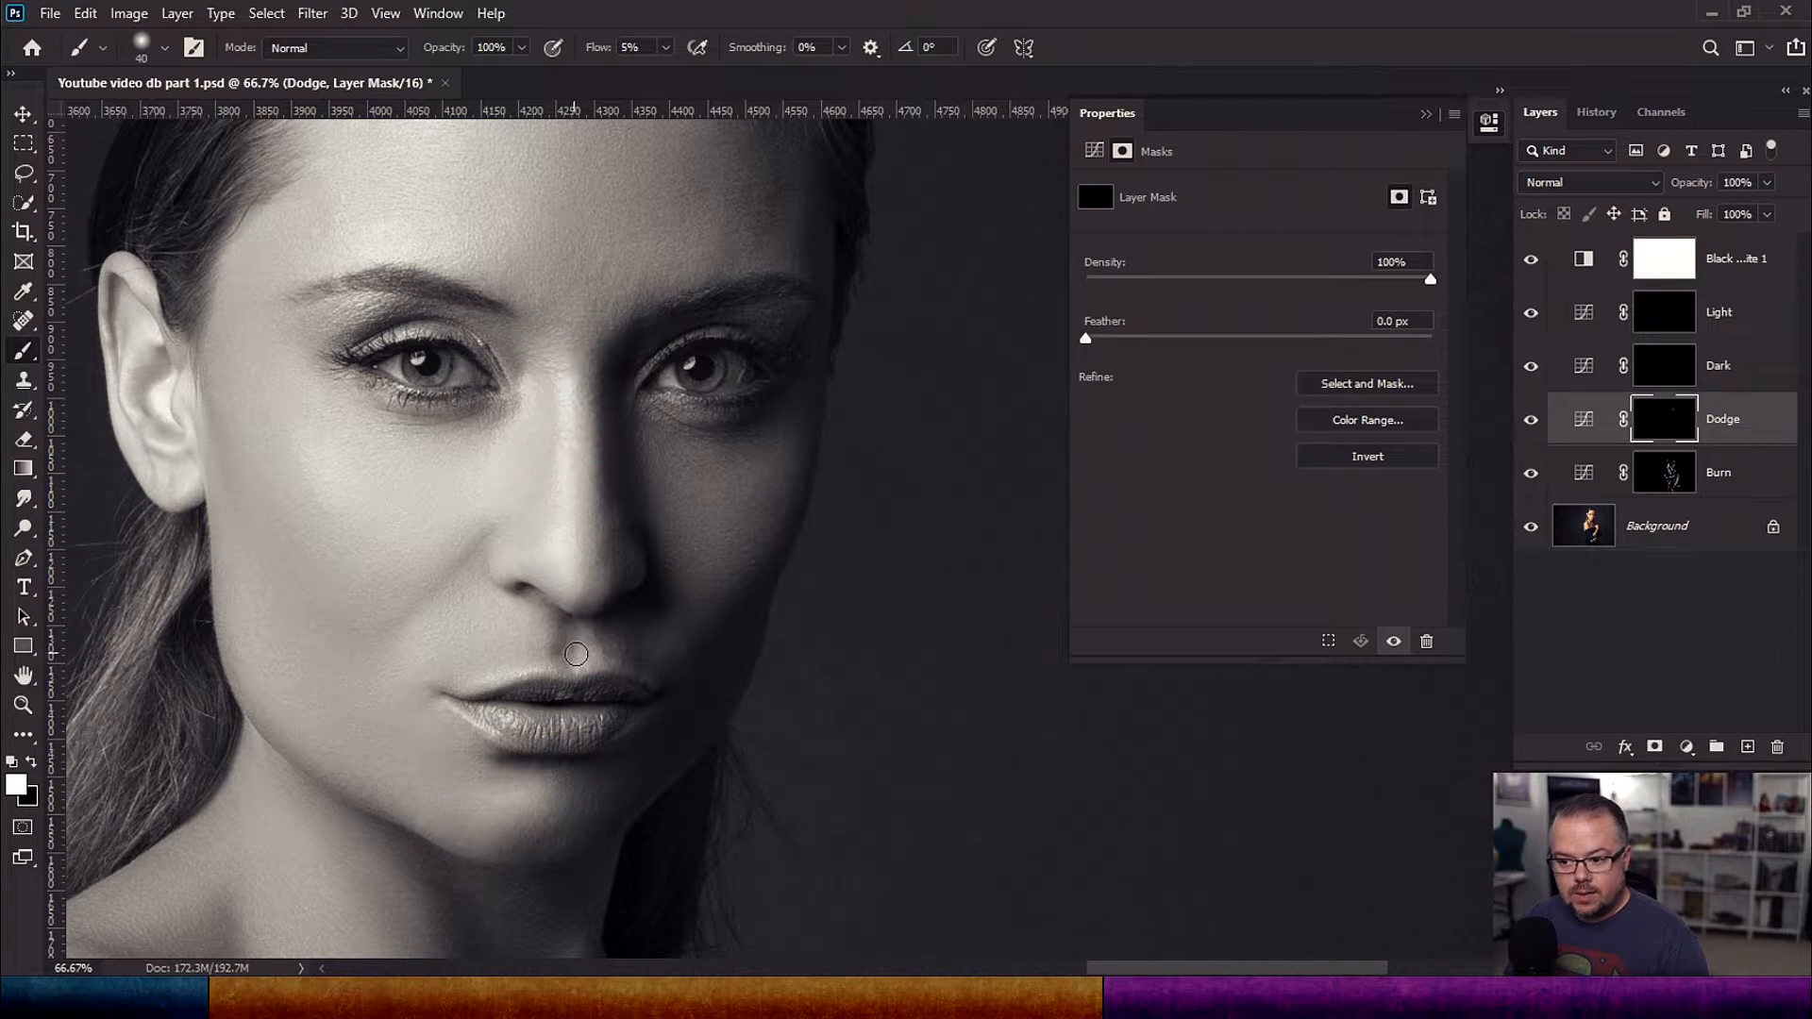
{"action": "key", "text": "bracketright"}
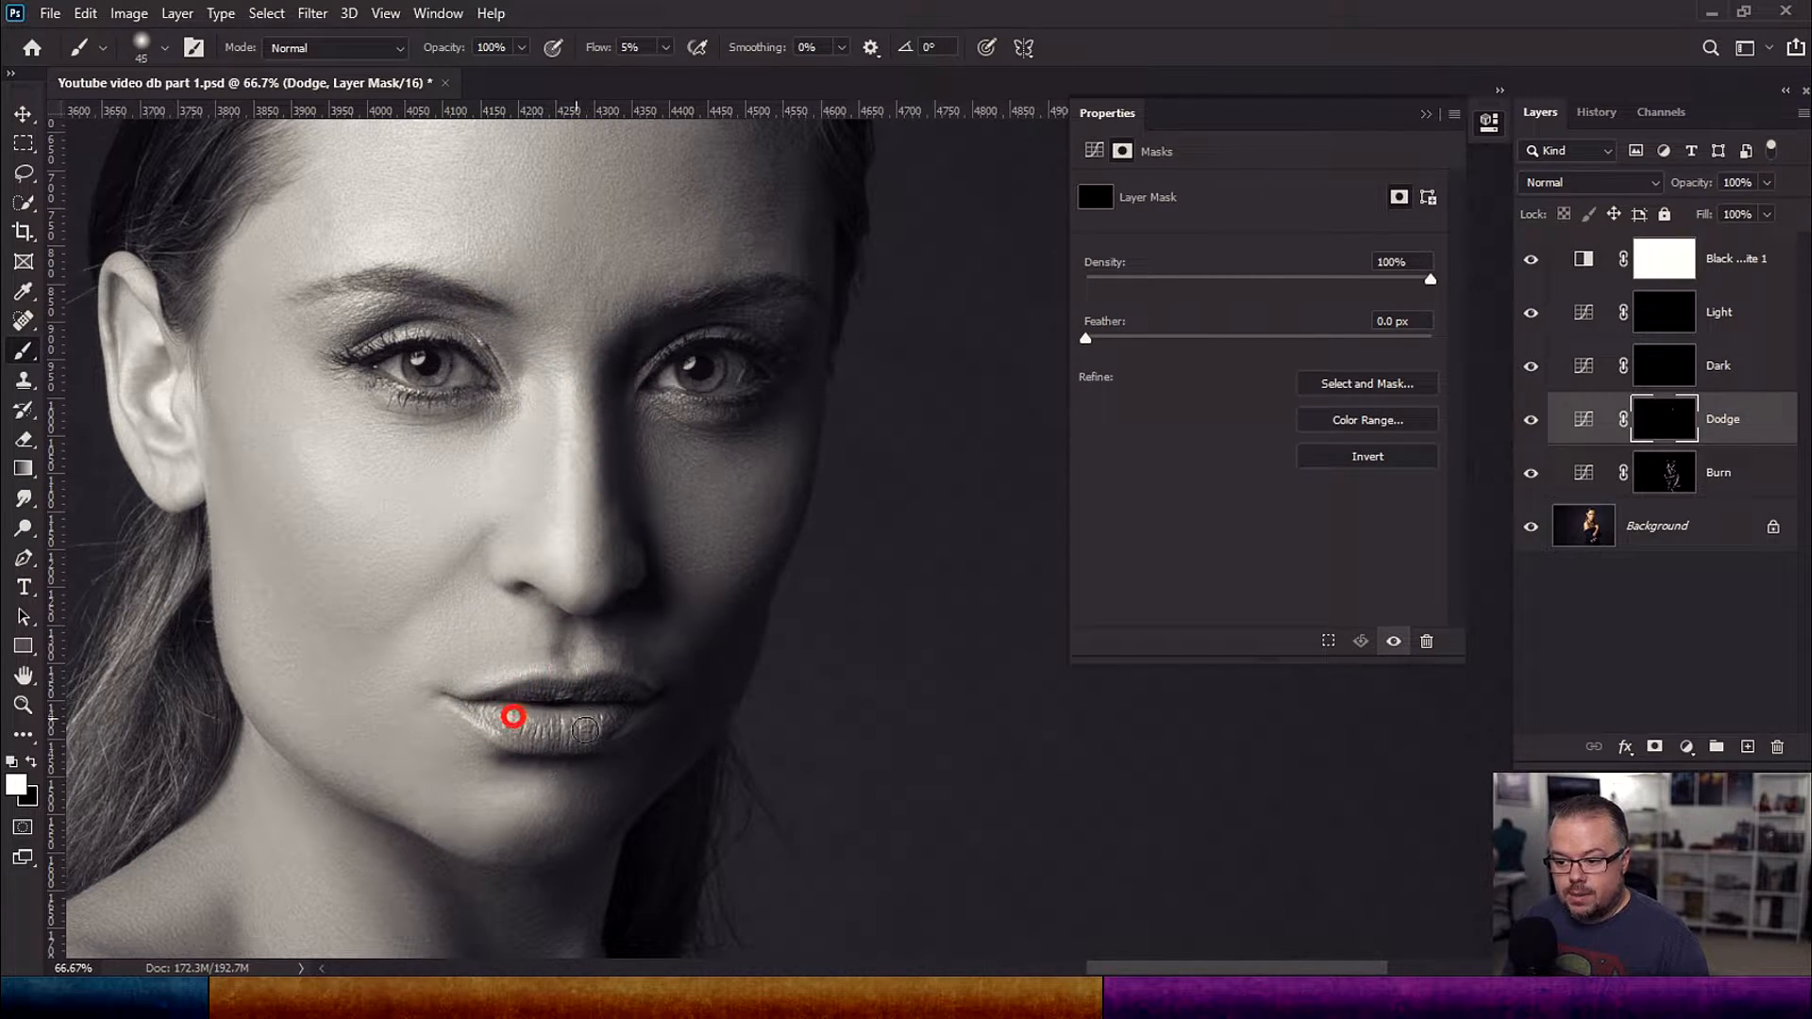
Step: Dodge the cheek below the eye on the darker side of the face, enlarging the brush to 200 px
{"action": "key", "text": "bracketright"}
{"action": "key", "text": "bracketright"}
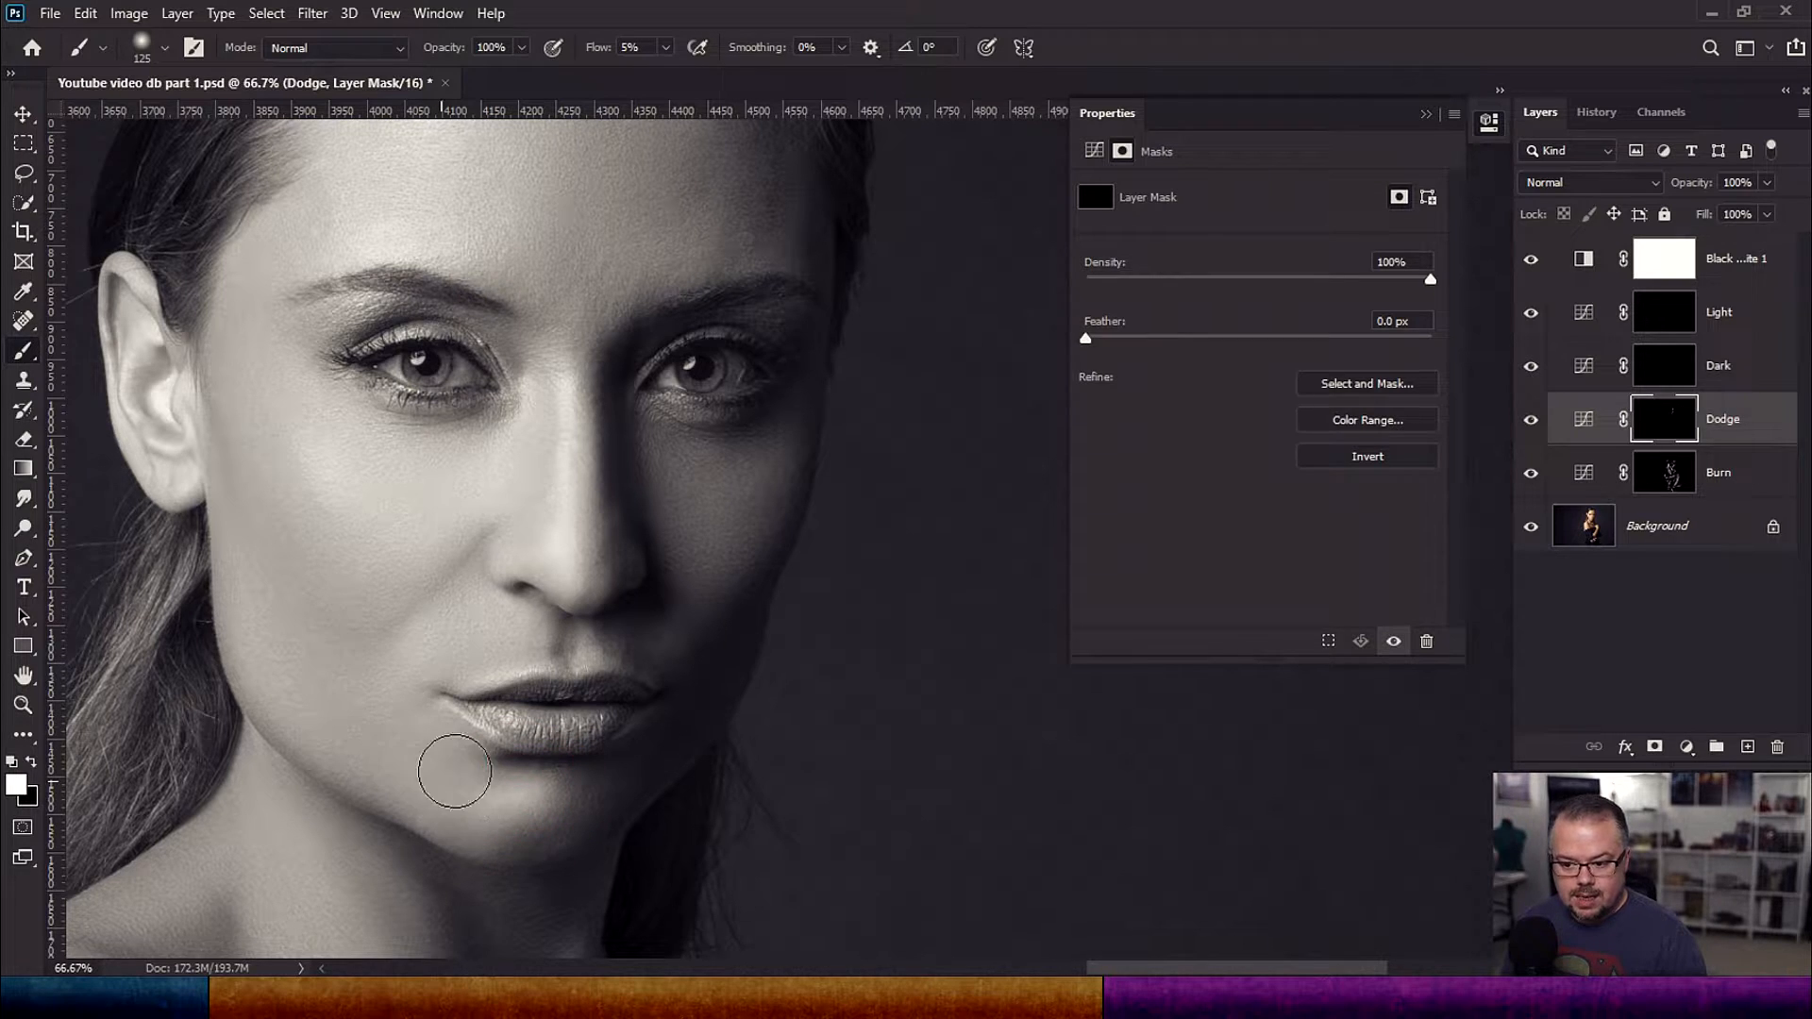
{"action": "key", "text": "bracketright"}
{"action": "key", "text": "bracketright"}
{"action": "key", "text": "bracketright"}
{"action": "key", "text": "bracketright"}
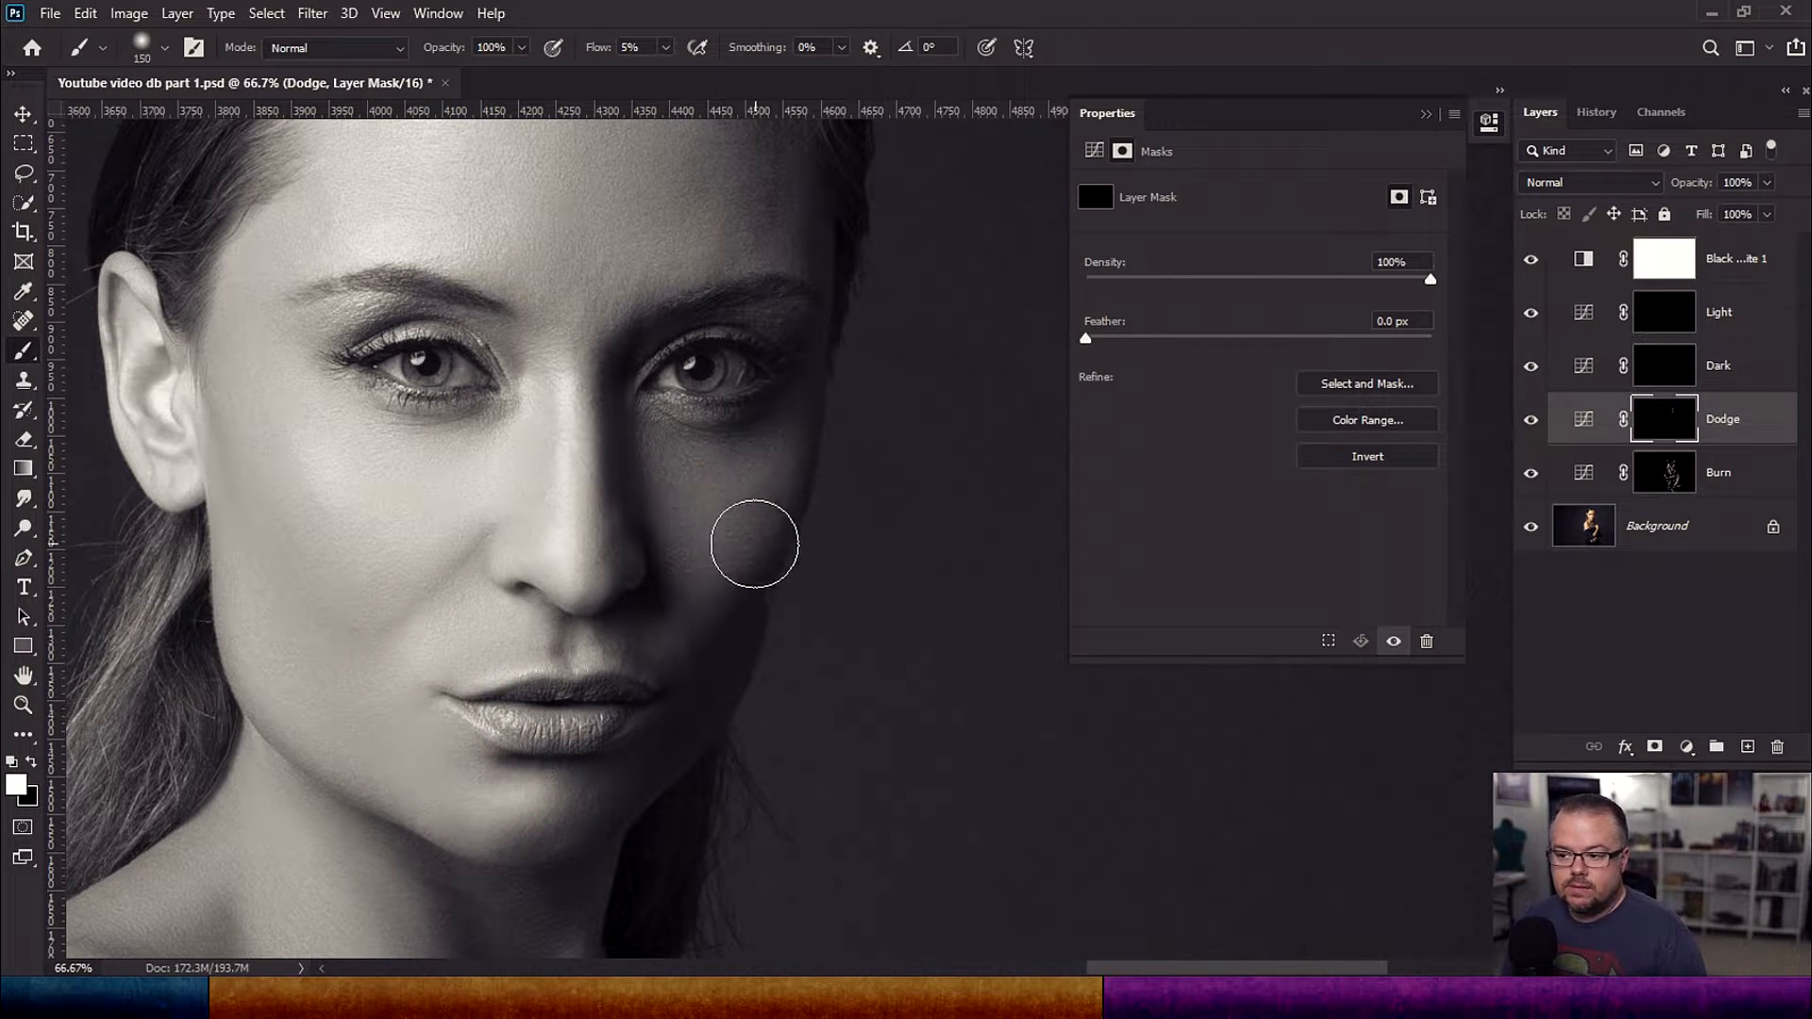
{"action": "left_click", "coordinate": [716, 494]}
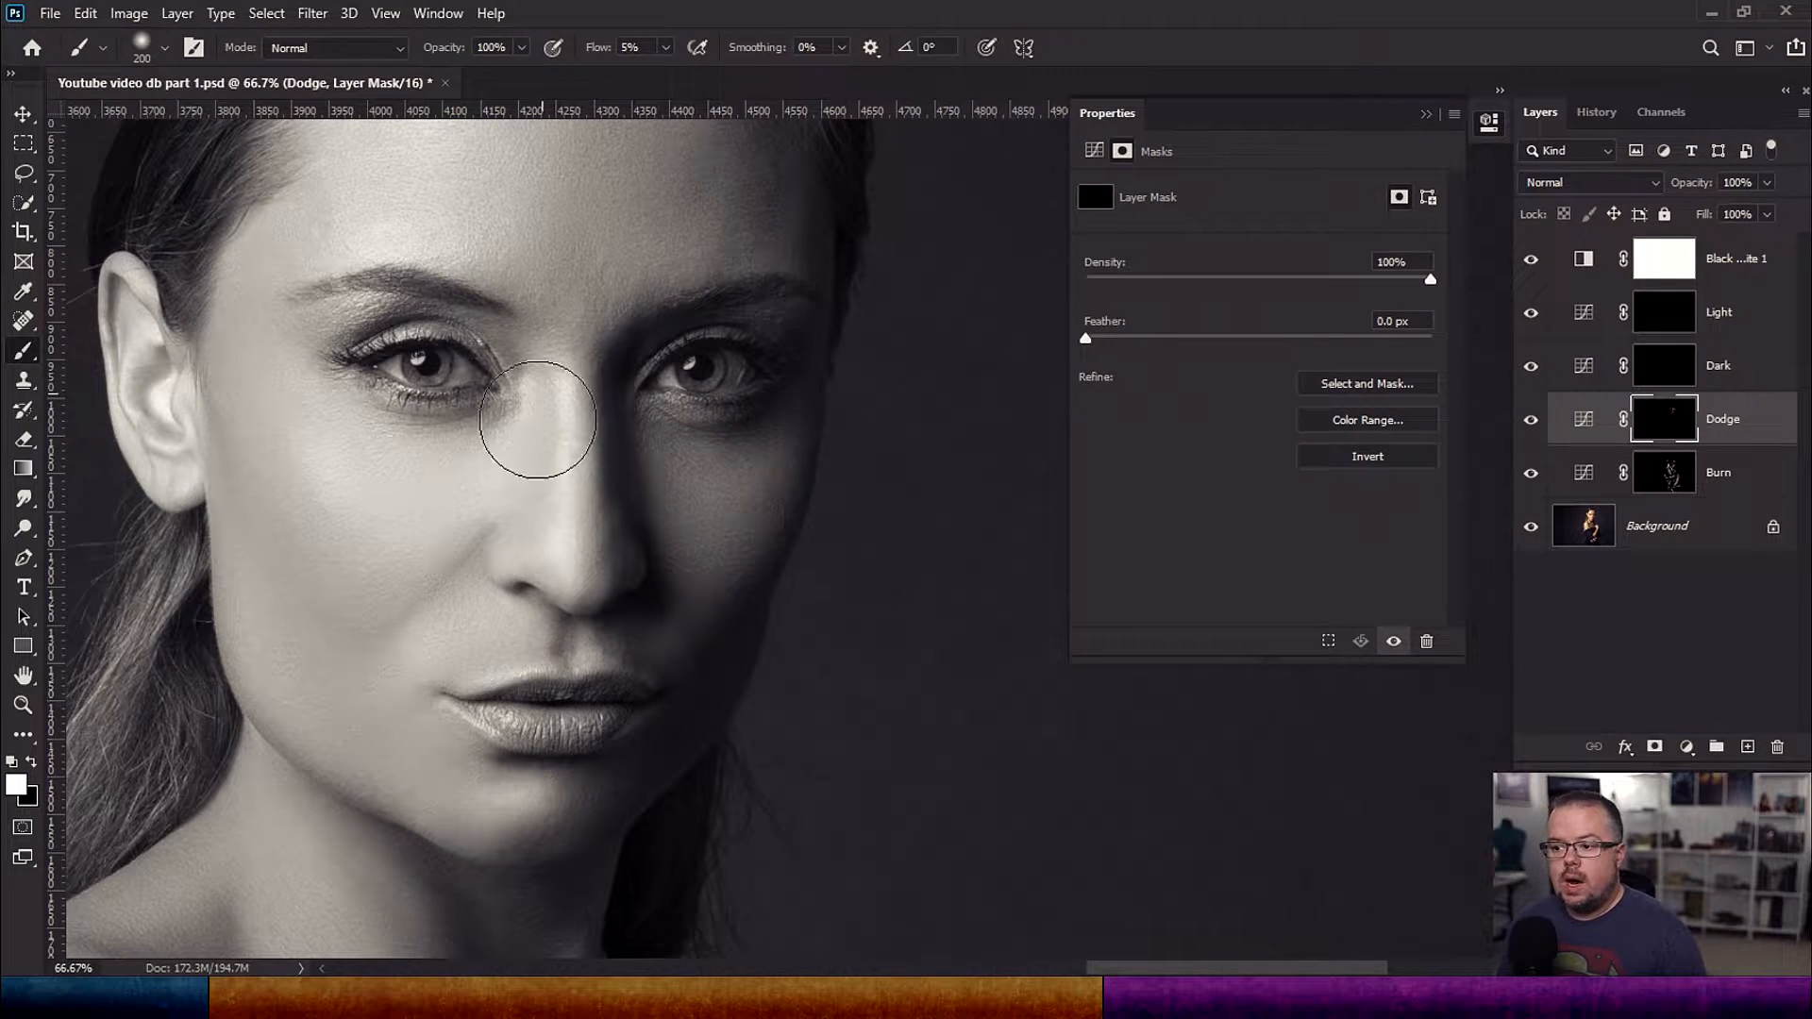
{"action": "left_click_drag", "start_coordinate": [707, 493], "coordinate": [695, 469]}
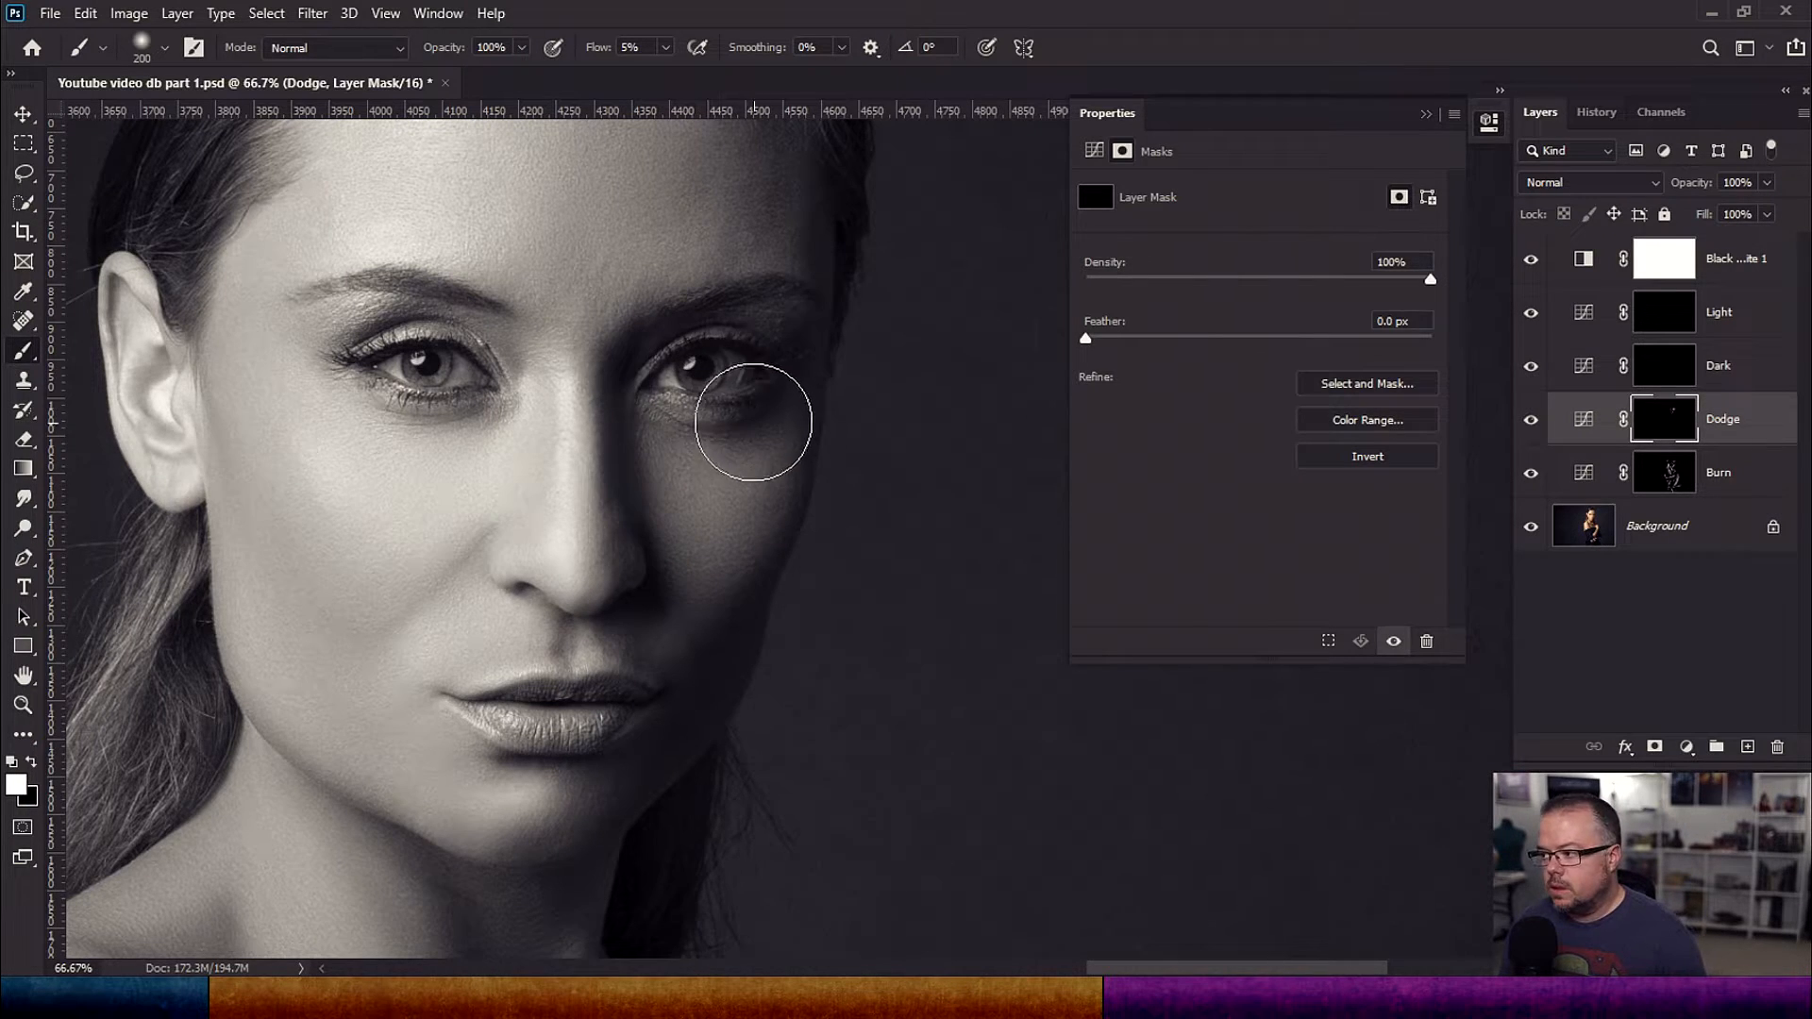
{"action": "left_click", "coordinate": [733, 447]}
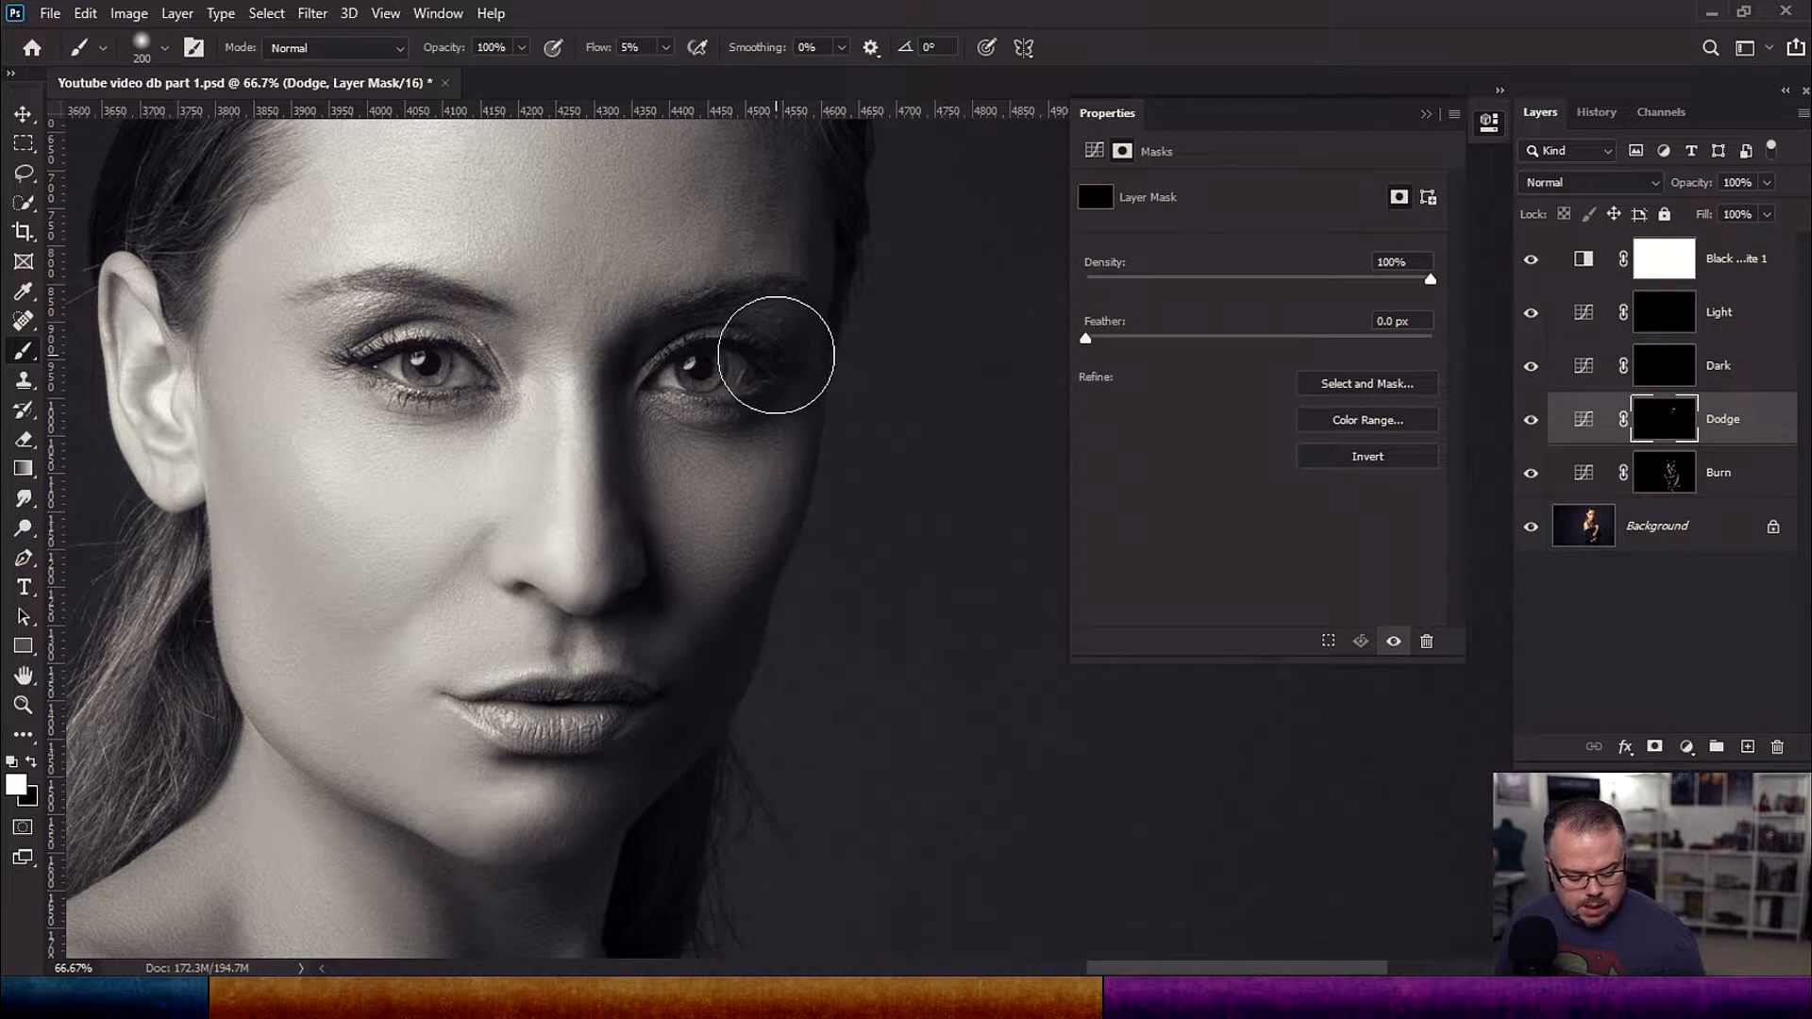
Step: Dodge the nose, the cheek on the lighter side of the face and the forehead with the 200 px brush
{"action": "mouse_move", "coordinate": [545, 425]}
{"action": "left_mouse_down"}
{"action": "mouse_move", "coordinate": [444, 473]}
{"action": "mouse_move", "coordinate": [432, 460]}
{"action": "mouse_move", "coordinate": [398, 517]}
{"action": "mouse_move", "coordinate": [392, 493]}
{"action": "mouse_move", "coordinate": [362, 501]}
{"action": "mouse_move", "coordinate": [374, 461]}
{"action": "mouse_move", "coordinate": [370, 476]}
{"action": "mouse_move", "coordinate": [429, 481]}
{"action": "mouse_move", "coordinate": [740, 485]}
{"action": "mouse_move", "coordinate": [687, 495]}
{"action": "mouse_move", "coordinate": [241, 354]}
{"action": "mouse_move", "coordinate": [336, 309]}
{"action": "mouse_move", "coordinate": [828, 301]}
{"action": "mouse_move", "coordinate": [792, 309]}
{"action": "mouse_move", "coordinate": [823, 289]}
{"action": "mouse_move", "coordinate": [772, 351]}
{"action": "mouse_move", "coordinate": [803, 310]}
{"action": "mouse_move", "coordinate": [797, 279]}
{"action": "mouse_move", "coordinate": [558, 597]}
{"action": "mouse_move", "coordinate": [590, 575]}
{"action": "mouse_move", "coordinate": [601, 720]}
{"action": "mouse_move", "coordinate": [583, 706]}
{"action": "mouse_move", "coordinate": [532, 799]}
{"action": "mouse_move", "coordinate": [487, 791]}
{"action": "mouse_move", "coordinate": [519, 802]}
{"action": "mouse_move", "coordinate": [532, 794]}
{"action": "mouse_move", "coordinate": [503, 760]}
{"action": "mouse_move", "coordinate": [529, 749]}
{"action": "mouse_move", "coordinate": [576, 793]}
{"action": "mouse_move", "coordinate": [670, 515]}
{"action": "mouse_move", "coordinate": [538, 208]}
{"action": "mouse_move", "coordinate": [569, 216]}
{"action": "mouse_move", "coordinate": [567, 273]}
{"action": "mouse_move", "coordinate": [553, 222]}
{"action": "left_mouse_up"}
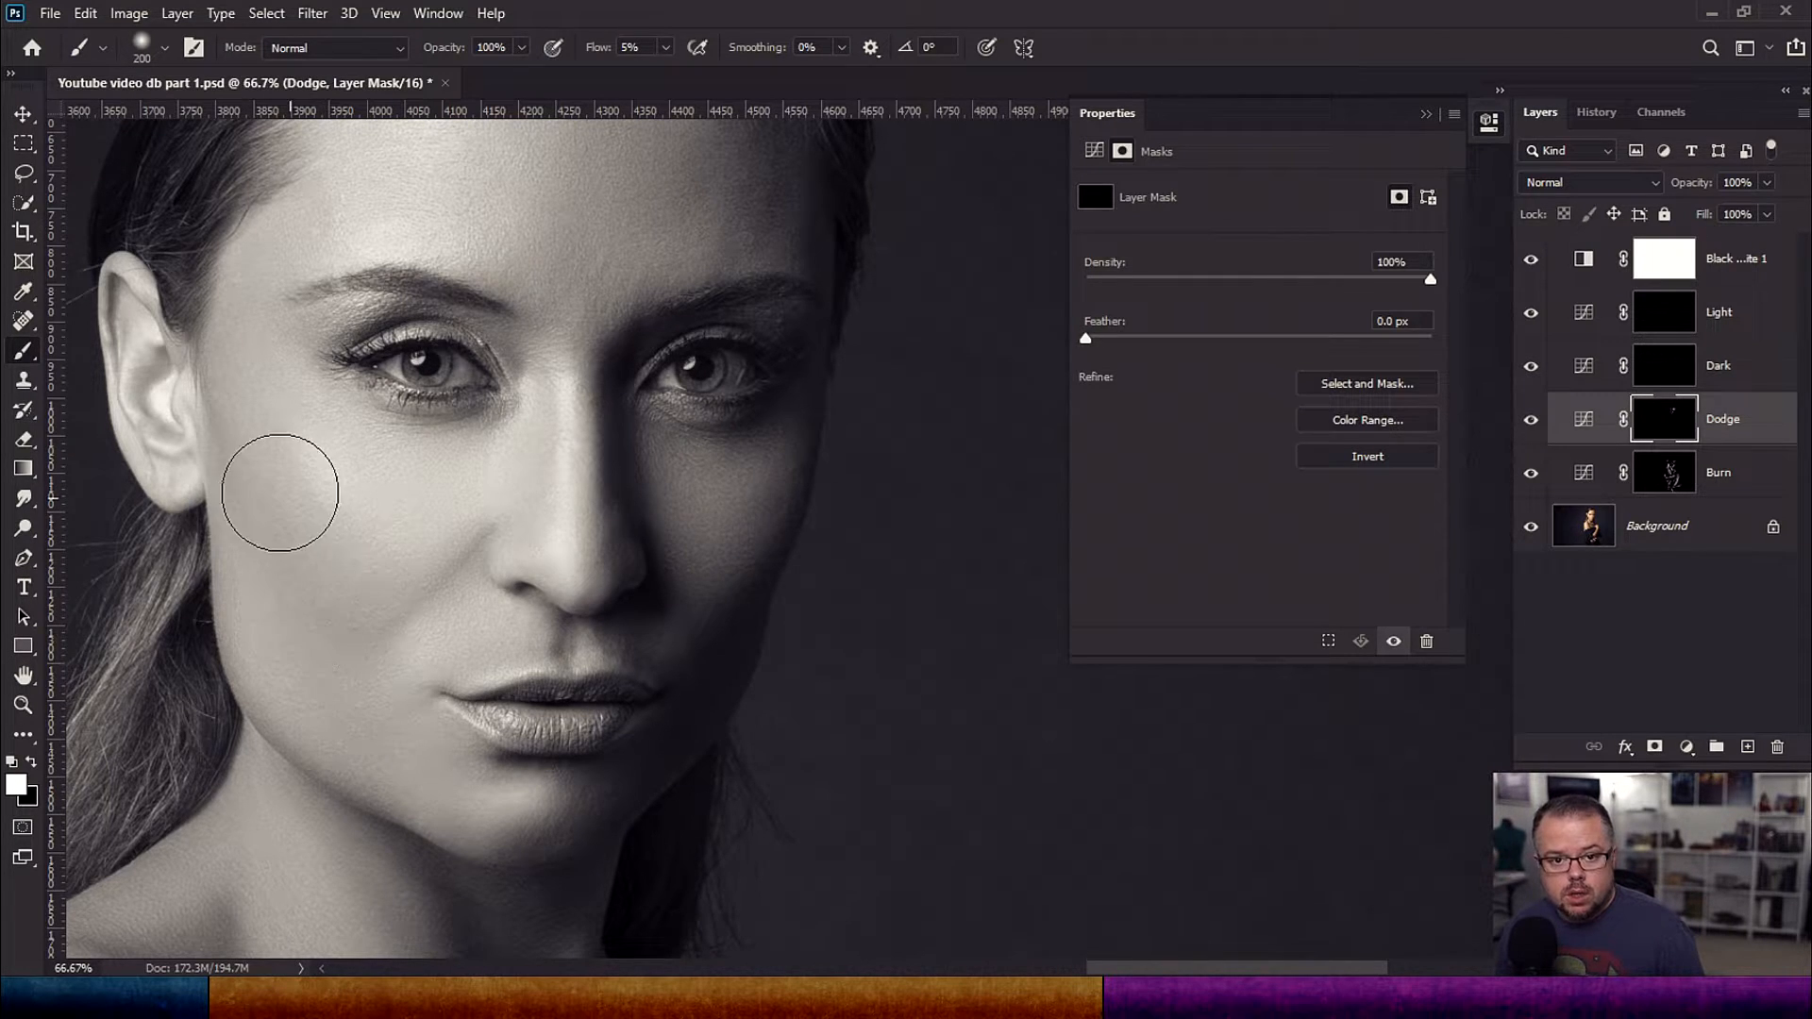
{"action": "mouse_move", "coordinate": [267, 546]}
{"action": "left_mouse_down"}
{"action": "mouse_move", "coordinate": [308, 623]}
{"action": "mouse_move", "coordinate": [340, 502]}
{"action": "mouse_move", "coordinate": [391, 510]}
{"action": "mouse_move", "coordinate": [397, 461]}
{"action": "mouse_move", "coordinate": [358, 478]}
{"action": "mouse_move", "coordinate": [368, 456]}
{"action": "mouse_move", "coordinate": [414, 478]}
{"action": "mouse_move", "coordinate": [409, 501]}
{"action": "mouse_move", "coordinate": [396, 482]}
{"action": "mouse_move", "coordinate": [384, 500]}
{"action": "mouse_move", "coordinate": [461, 468]}
{"action": "mouse_move", "coordinate": [478, 505]}
{"action": "mouse_move", "coordinate": [426, 511]}
{"action": "mouse_move", "coordinate": [390, 474]}
{"action": "left_mouse_up"}
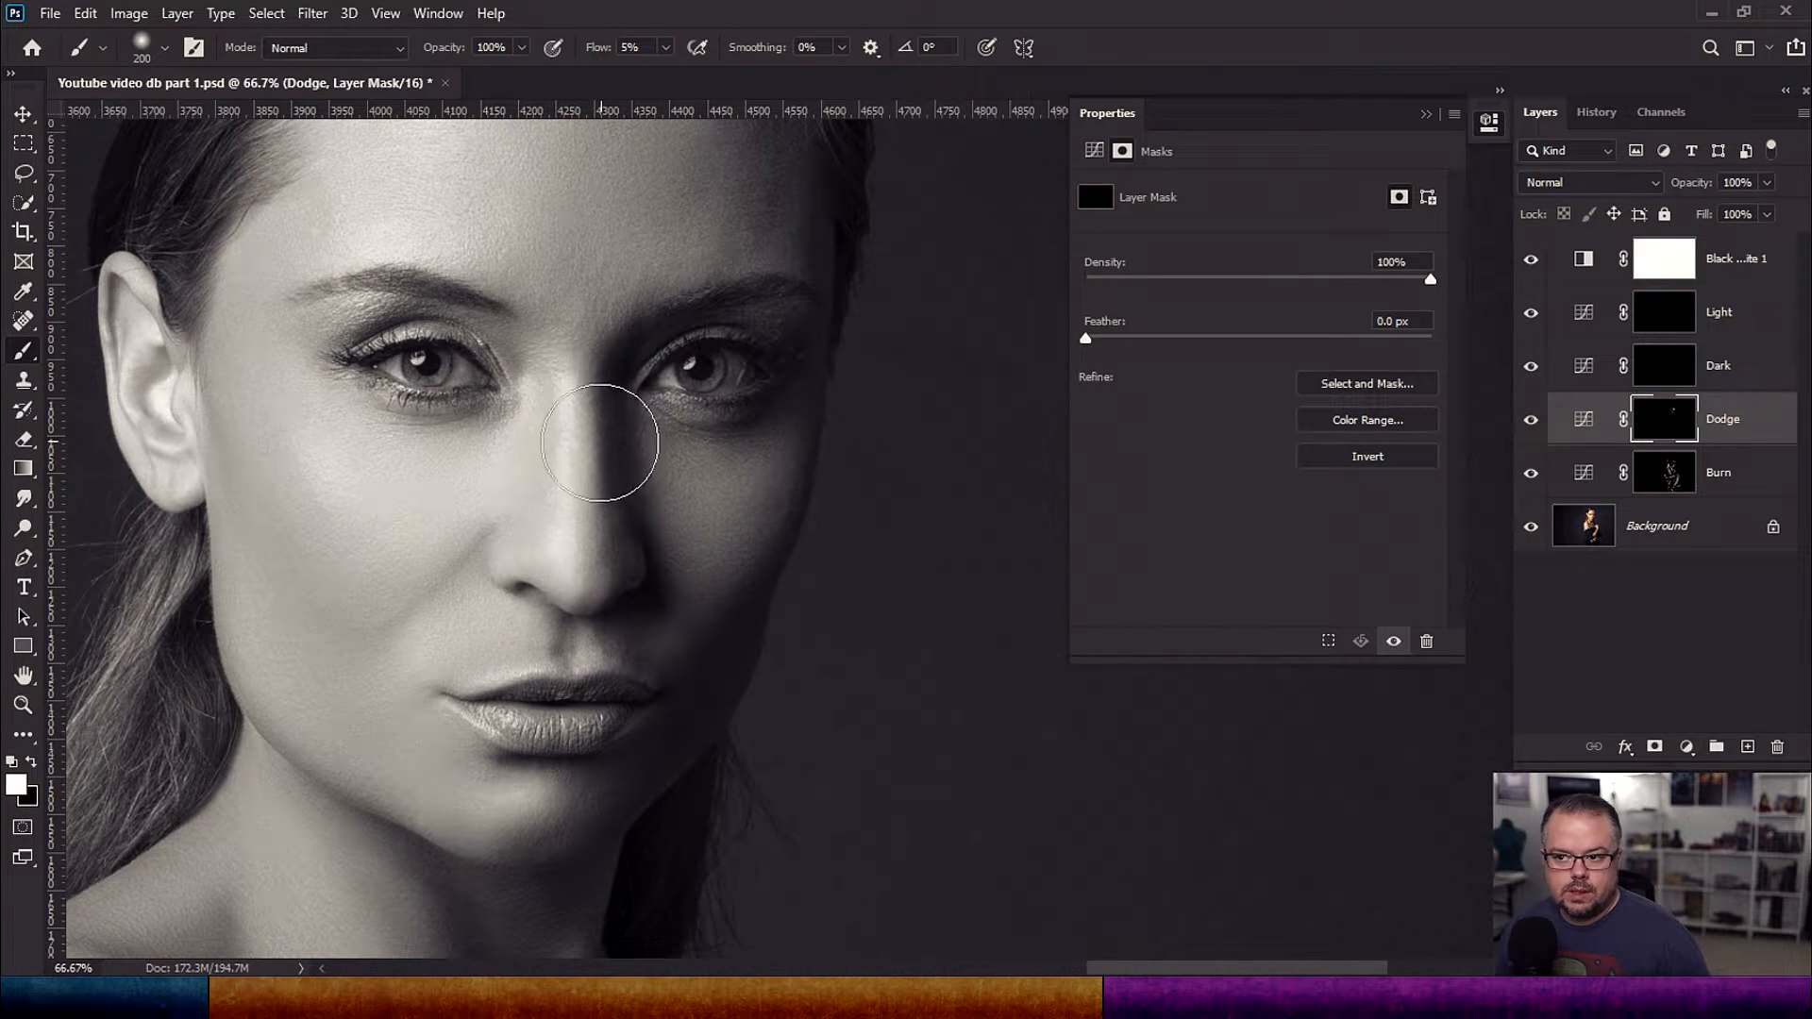
{"action": "left_click_drag", "start_coordinate": [570, 421], "coordinate": [586, 566]}
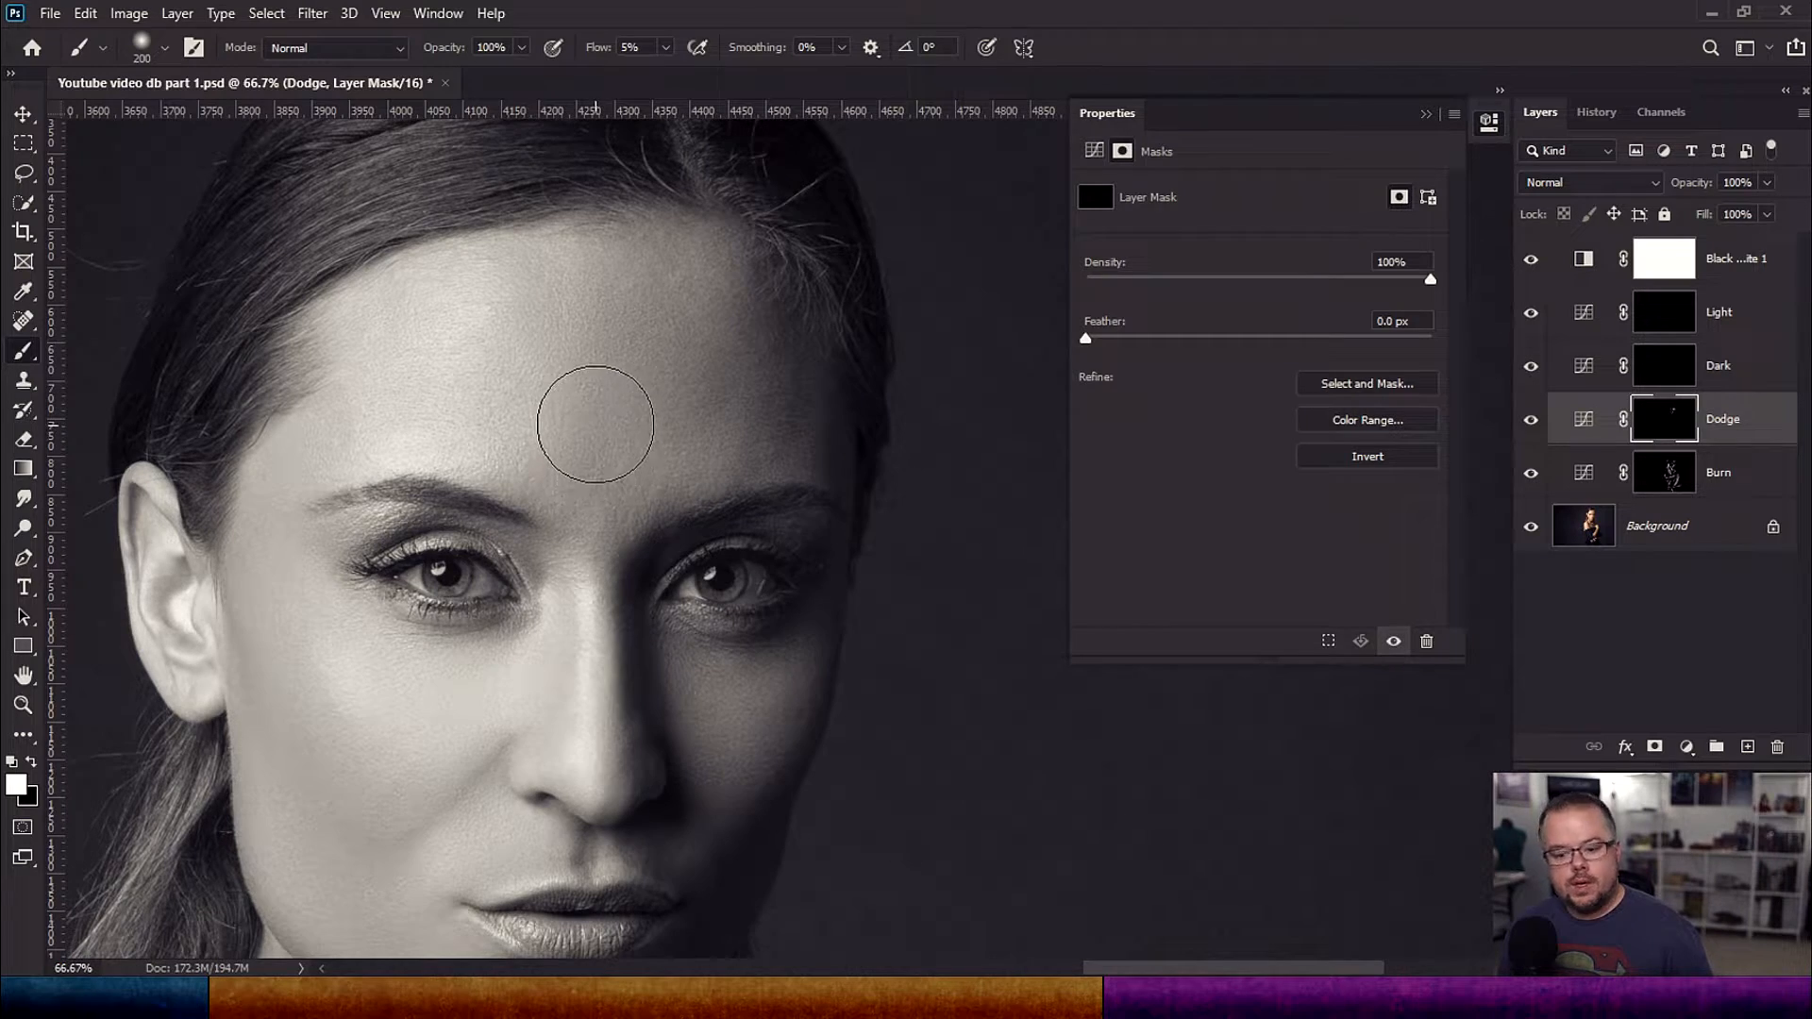
{"action": "mouse_move", "coordinate": [585, 472]}
{"action": "left_mouse_down"}
{"action": "mouse_move", "coordinate": [611, 418]}
{"action": "mouse_move", "coordinate": [595, 409]}
{"action": "mouse_move", "coordinate": [587, 503]}
{"action": "mouse_move", "coordinate": [612, 319]}
{"action": "mouse_move", "coordinate": [596, 501]}
{"action": "mouse_move", "coordinate": [597, 336]}
{"action": "mouse_move", "coordinate": [580, 396]}
{"action": "mouse_move", "coordinate": [629, 309]}
{"action": "mouse_move", "coordinate": [617, 507]}
{"action": "mouse_move", "coordinate": [652, 387]}
{"action": "mouse_move", "coordinate": [635, 428]}
{"action": "left_mouse_up"}
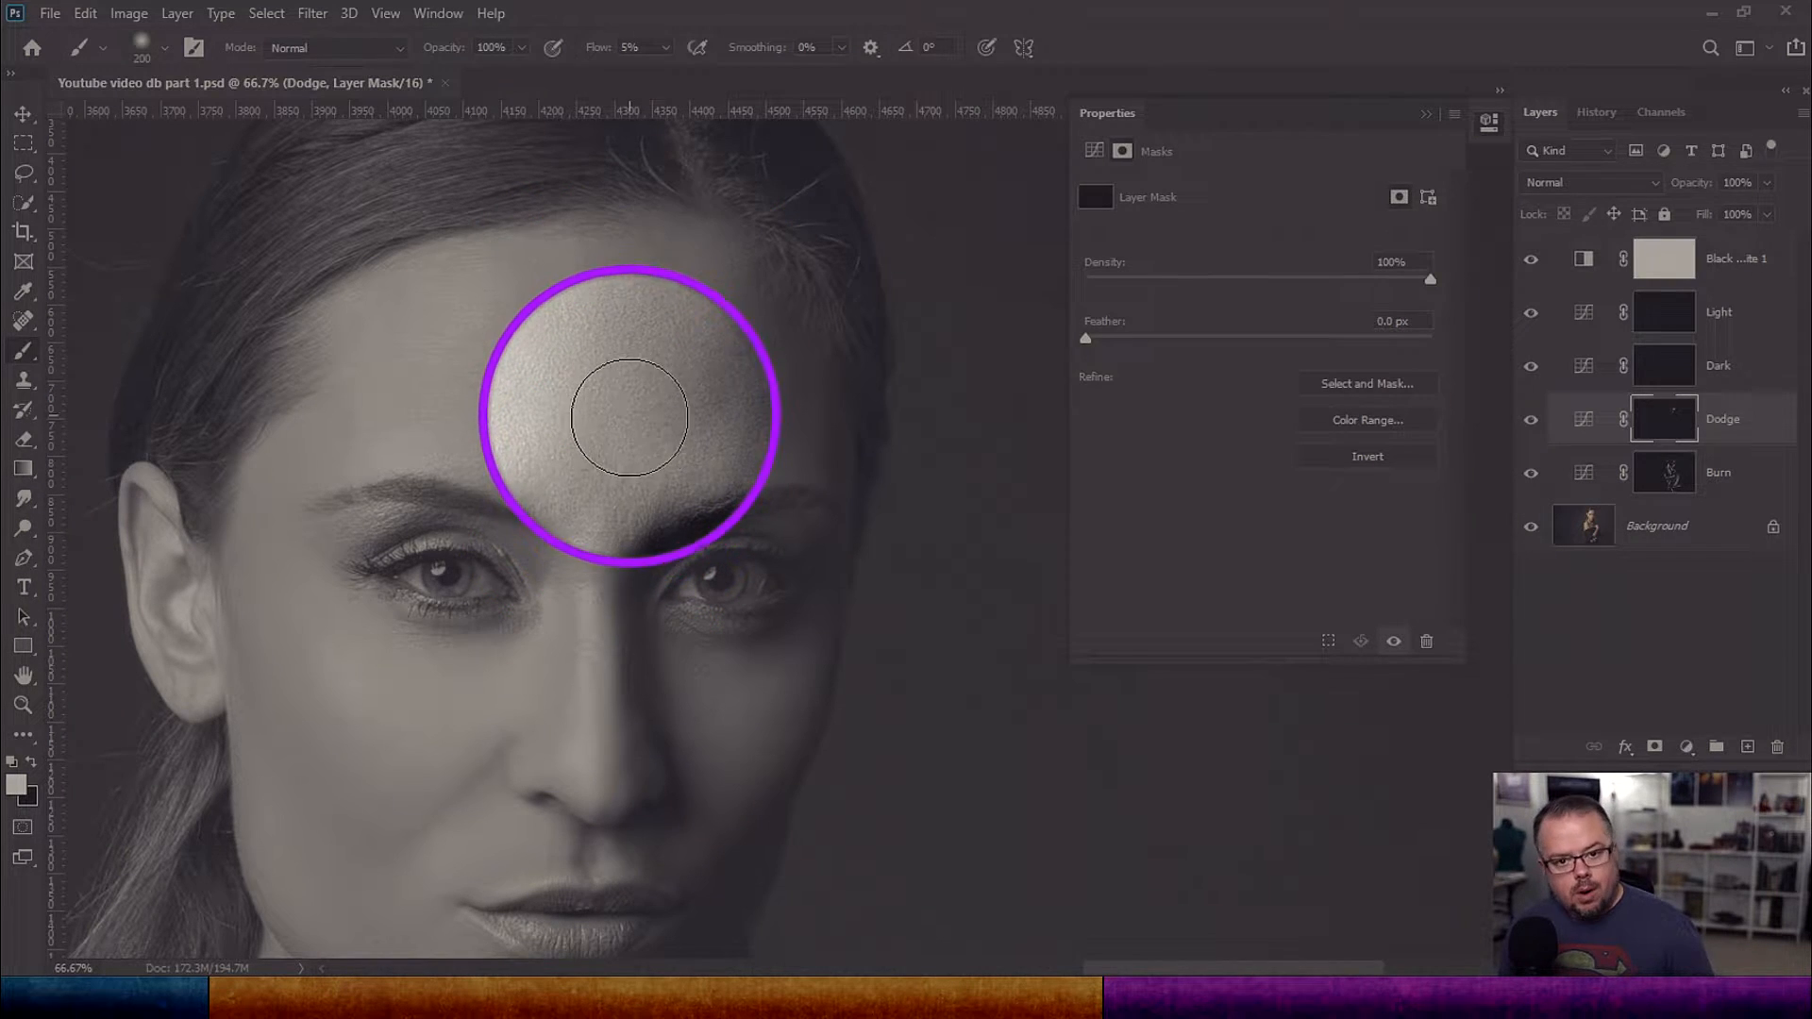
{"action": "mouse_move", "coordinate": [606, 351]}
{"action": "left_mouse_down"}
{"action": "mouse_move", "coordinate": [396, 385]}
{"action": "mouse_move", "coordinate": [400, 363]}
{"action": "mouse_move", "coordinate": [394, 402]}
{"action": "mouse_move", "coordinate": [709, 375]}
{"action": "mouse_move", "coordinate": [799, 385]}
{"action": "mouse_move", "coordinate": [624, 390]}
{"action": "mouse_move", "coordinate": [603, 417]}
{"action": "mouse_move", "coordinate": [682, 405]}
{"action": "mouse_move", "coordinate": [781, 414]}
{"action": "mouse_move", "coordinate": [798, 434]}
{"action": "mouse_move", "coordinate": [361, 410]}
{"action": "mouse_move", "coordinate": [779, 410]}
{"action": "mouse_move", "coordinate": [545, 466]}
{"action": "mouse_move", "coordinate": [576, 381]}
{"action": "mouse_move", "coordinate": [602, 472]}
{"action": "mouse_move", "coordinate": [640, 450]}
{"action": "mouse_move", "coordinate": [637, 283]}
{"action": "mouse_move", "coordinate": [602, 504]}
{"action": "mouse_move", "coordinate": [614, 428]}
{"action": "mouse_move", "coordinate": [551, 444]}
{"action": "mouse_move", "coordinate": [513, 365]}
{"action": "mouse_move", "coordinate": [523, 442]}
{"action": "mouse_move", "coordinate": [492, 328]}
{"action": "mouse_move", "coordinate": [518, 470]}
{"action": "mouse_move", "coordinate": [563, 499]}
{"action": "mouse_move", "coordinate": [709, 152]}
{"action": "mouse_move", "coordinate": [655, 696]}
{"action": "mouse_move", "coordinate": [676, 627]}
{"action": "mouse_move", "coordinate": [685, 647]}
{"action": "mouse_move", "coordinate": [658, 609]}
{"action": "mouse_move", "coordinate": [653, 512]}
{"action": "mouse_move", "coordinate": [657, 565]}
{"action": "mouse_move", "coordinate": [613, 444]}
{"action": "mouse_move", "coordinate": [589, 432]}
{"action": "mouse_move", "coordinate": [610, 375]}
{"action": "mouse_move", "coordinate": [588, 377]}
{"action": "mouse_move", "coordinate": [619, 326]}
{"action": "mouse_move", "coordinate": [601, 335]}
{"action": "mouse_move", "coordinate": [621, 332]}
{"action": "mouse_move", "coordinate": [641, 396]}
{"action": "mouse_move", "coordinate": [640, 323]}
{"action": "mouse_move", "coordinate": [720, 412]}
{"action": "mouse_move", "coordinate": [746, 349]}
{"action": "left_mouse_up"}
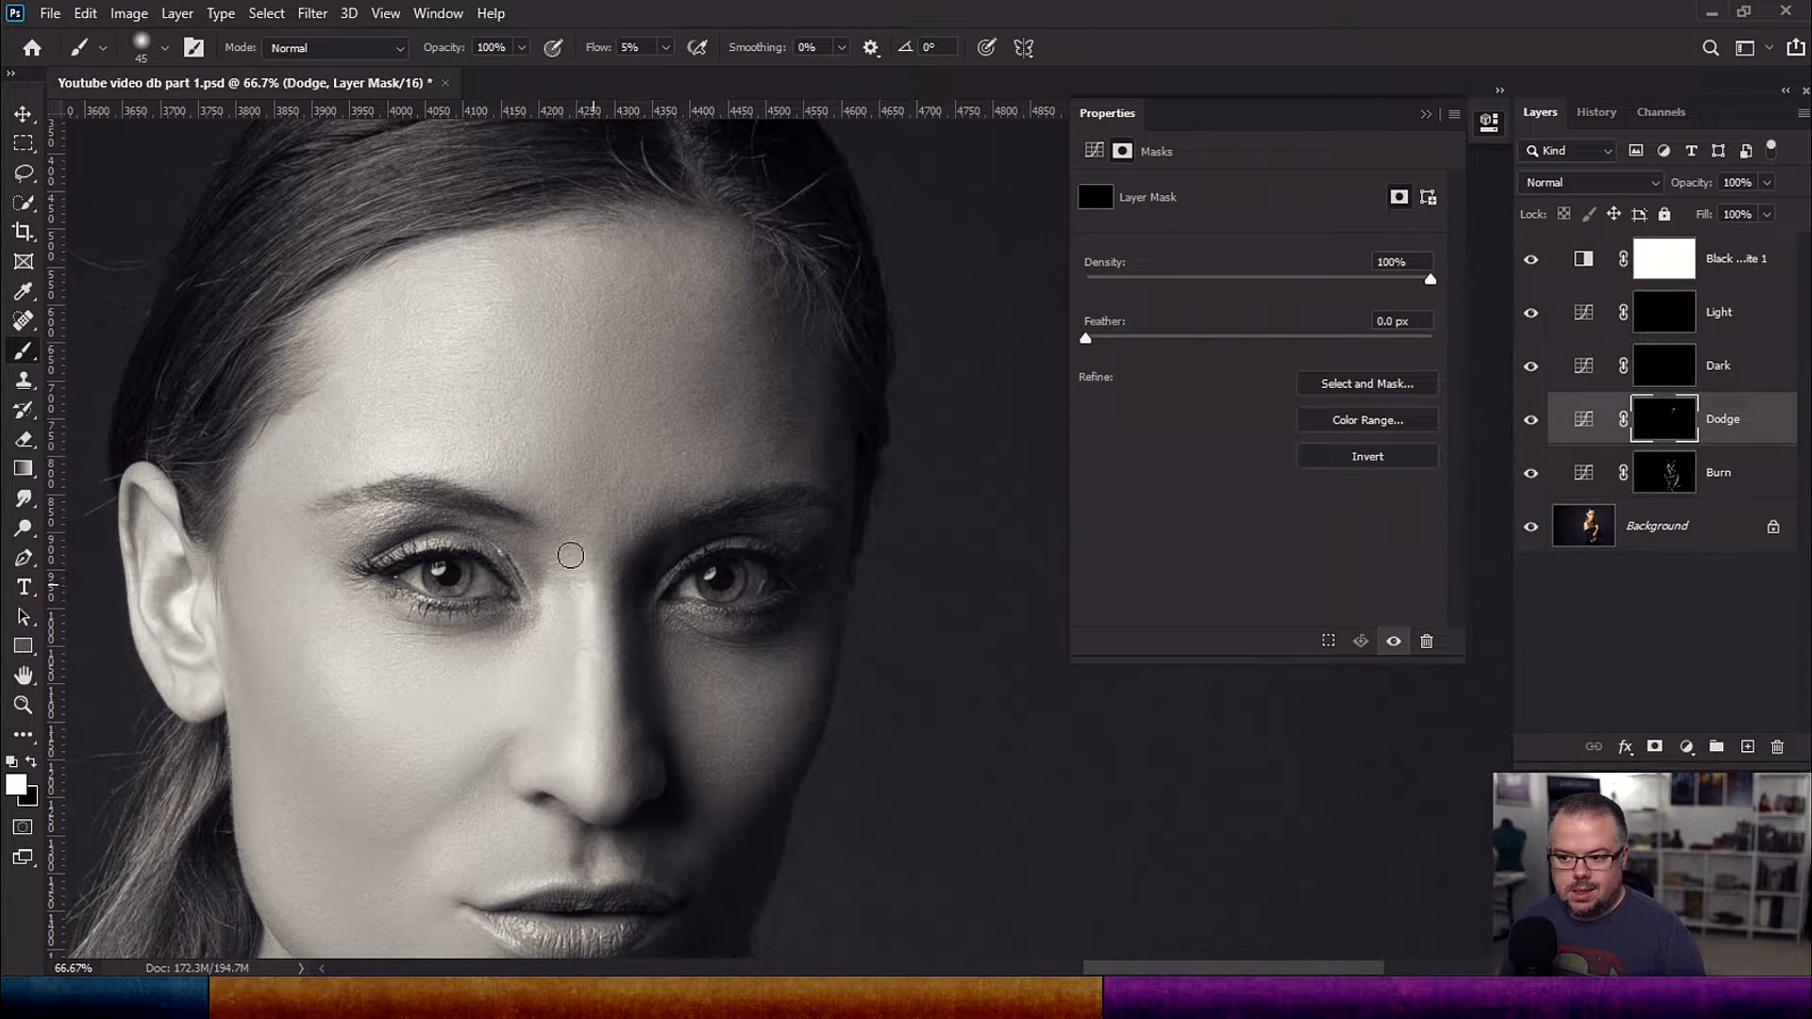
Step: Dodge the bridge of the nose with a 45 px brush and around the lighter side's eyebrow with a 100 px brush
{"action": "mouse_move", "coordinate": [586, 576]}
{"action": "left_mouse_down"}
{"action": "mouse_move", "coordinate": [583, 542]}
{"action": "mouse_move", "coordinate": [607, 626]}
{"action": "left_mouse_up"}
{"action": "key", "text": "bracketright"}
{"action": "key", "text": "bracketright"}
{"action": "key", "text": "bracketright"}
{"action": "key", "text": "bracketright"}
{"action": "key", "text": "bracketright"}
{"action": "key", "text": "bracketright"}
{"action": "left_click_drag", "start_coordinate": [385, 453], "coordinate": [422, 440]}
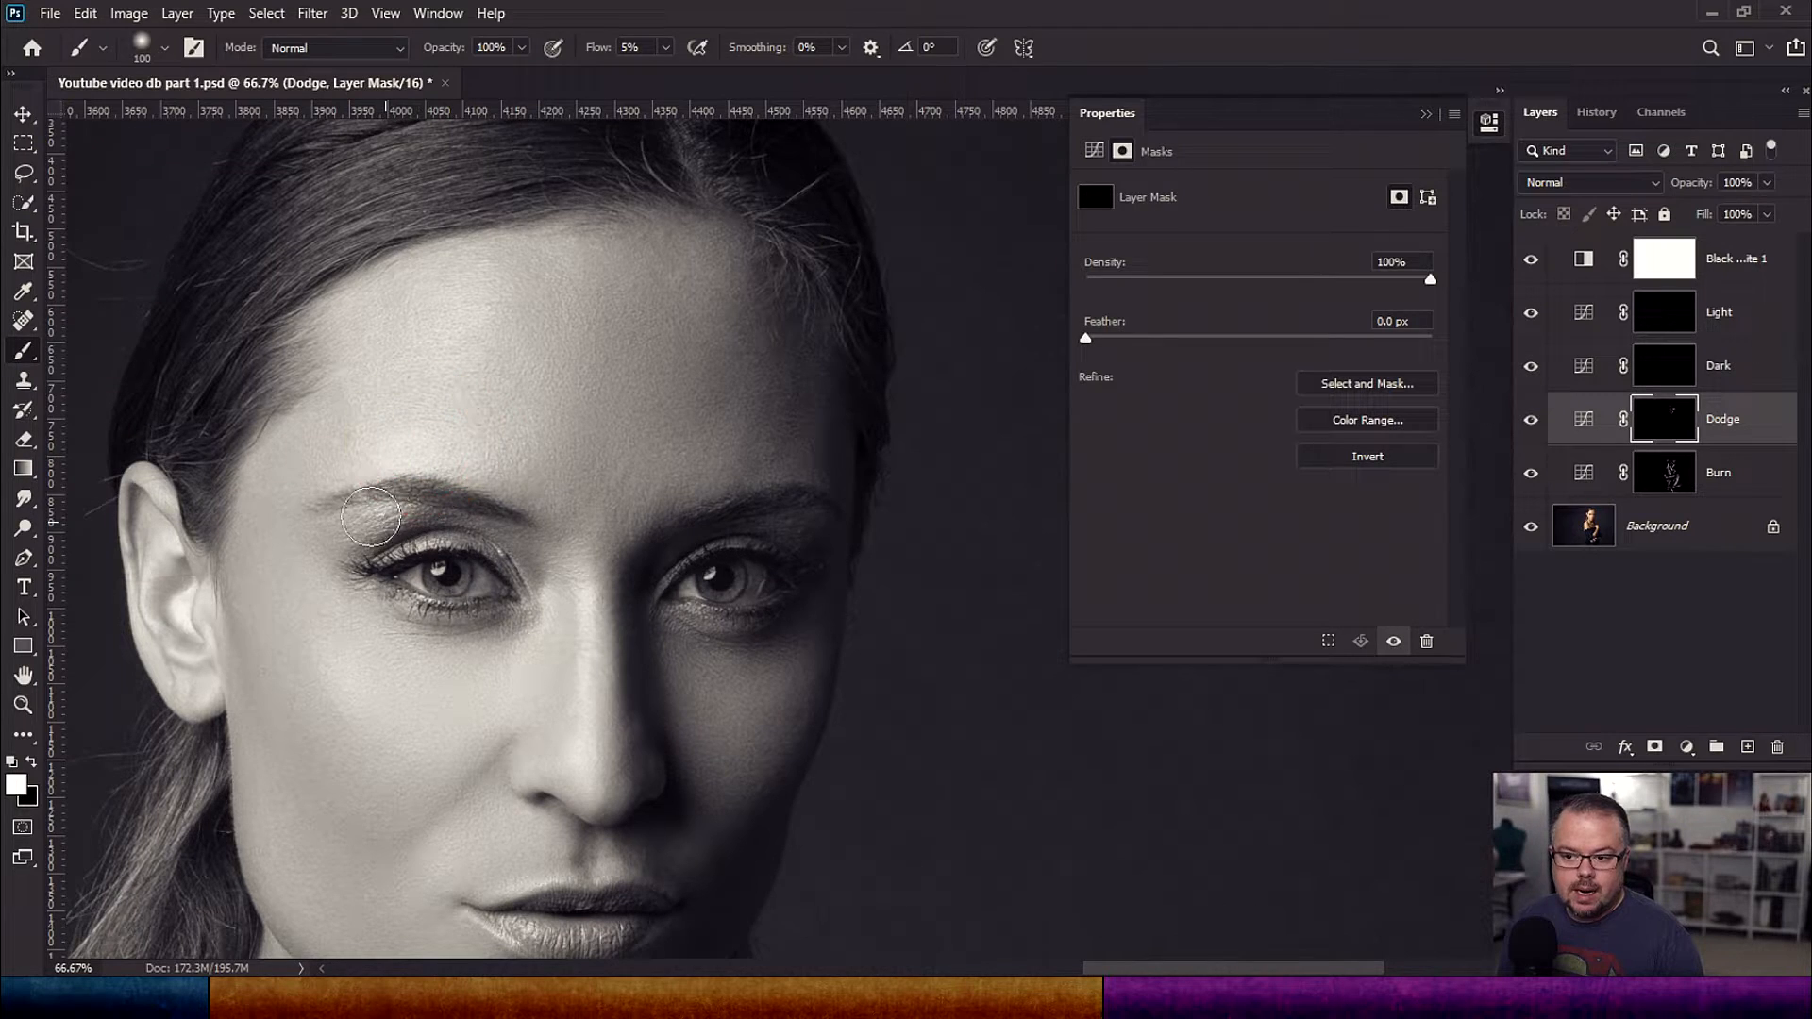
{"action": "left_click", "coordinate": [334, 515]}
Step: Dodge the cheeks below both eyes, using a 175 px brush on the lighter side and a larger one on the darker side
{"action": "key", "text": "bracketright"}
{"action": "key", "text": "bracketright"}
{"action": "key", "text": "bracketright"}
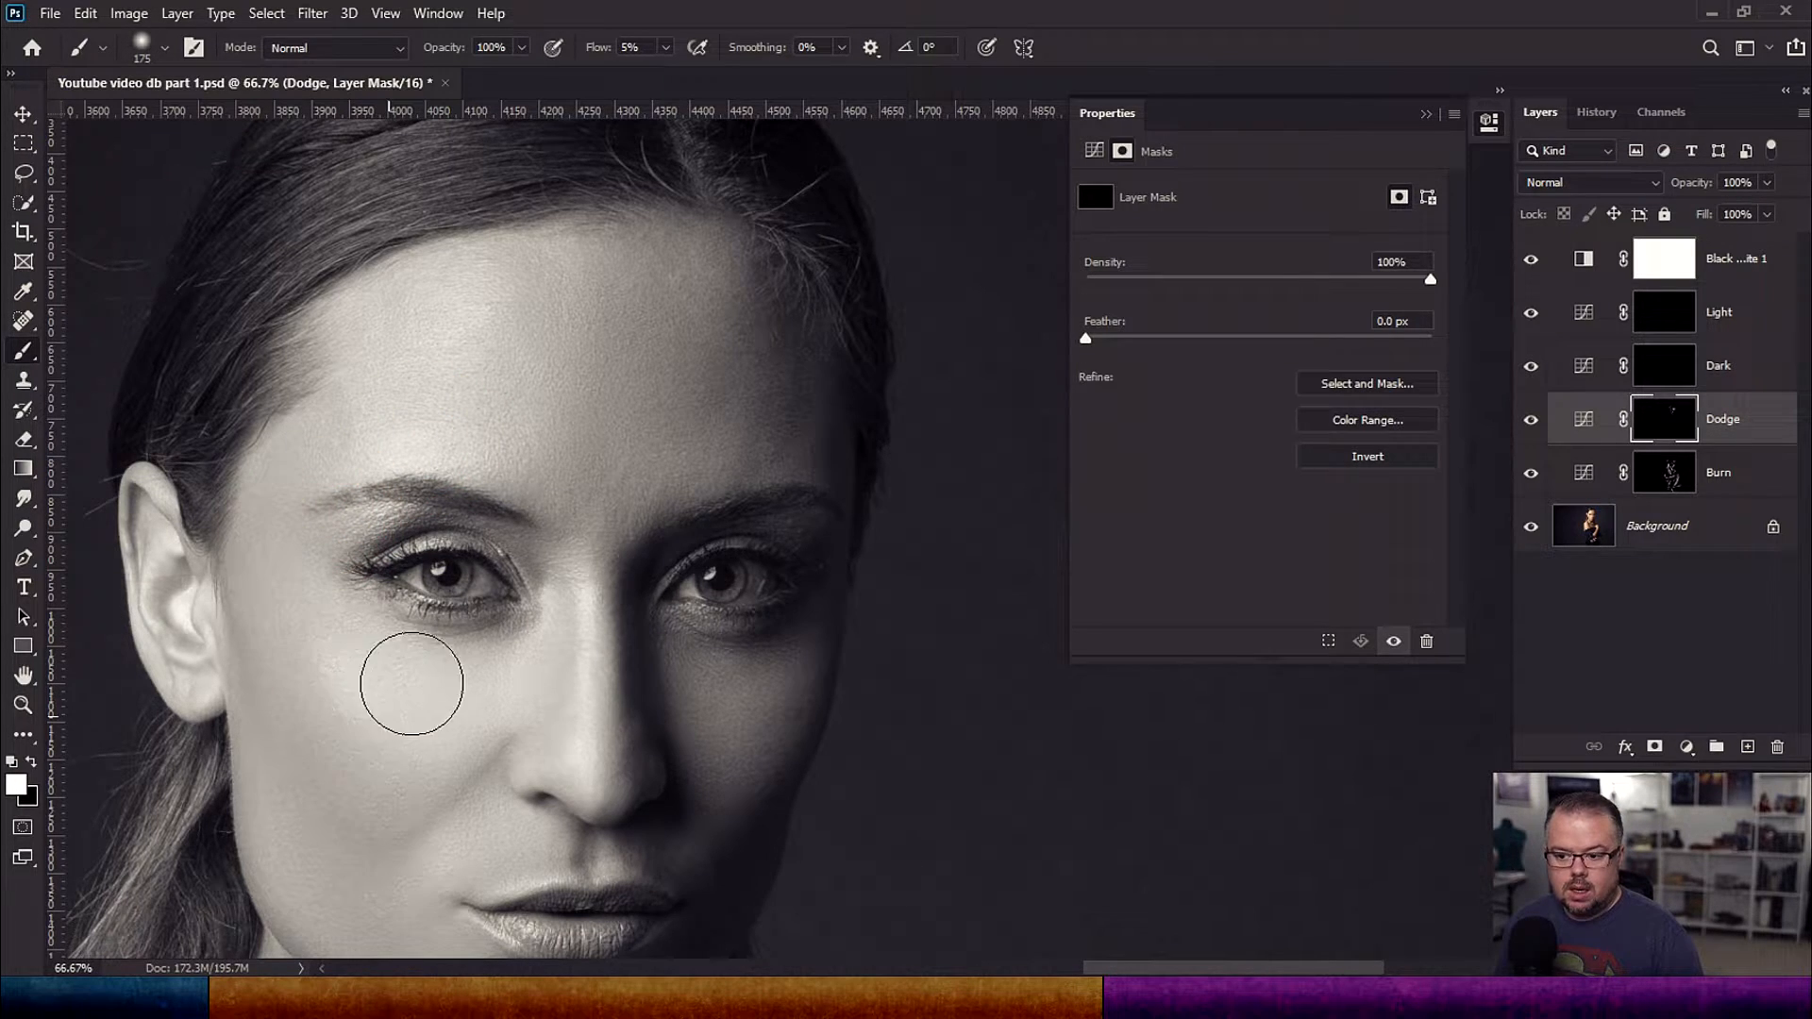
{"action": "key", "text": "bracketright"}
{"action": "left_click", "coordinate": [761, 688]}
Step: Dodge the jawline, the neck and the collarbone area with a 90 px brush
{"action": "key", "text": "bracketleft"}
{"action": "key", "text": "bracketleft"}
{"action": "key", "text": "bracketleft"}
{"action": "key", "text": "bracketleft"}
{"action": "key", "text": "bracketleft"}
{"action": "left_click", "coordinate": [279, 901]}
{"action": "left_click", "coordinate": [406, 867]}
{"action": "scroll", "coordinate": [585, 566], "scroll_direction": "down", "scroll_amount": 3}
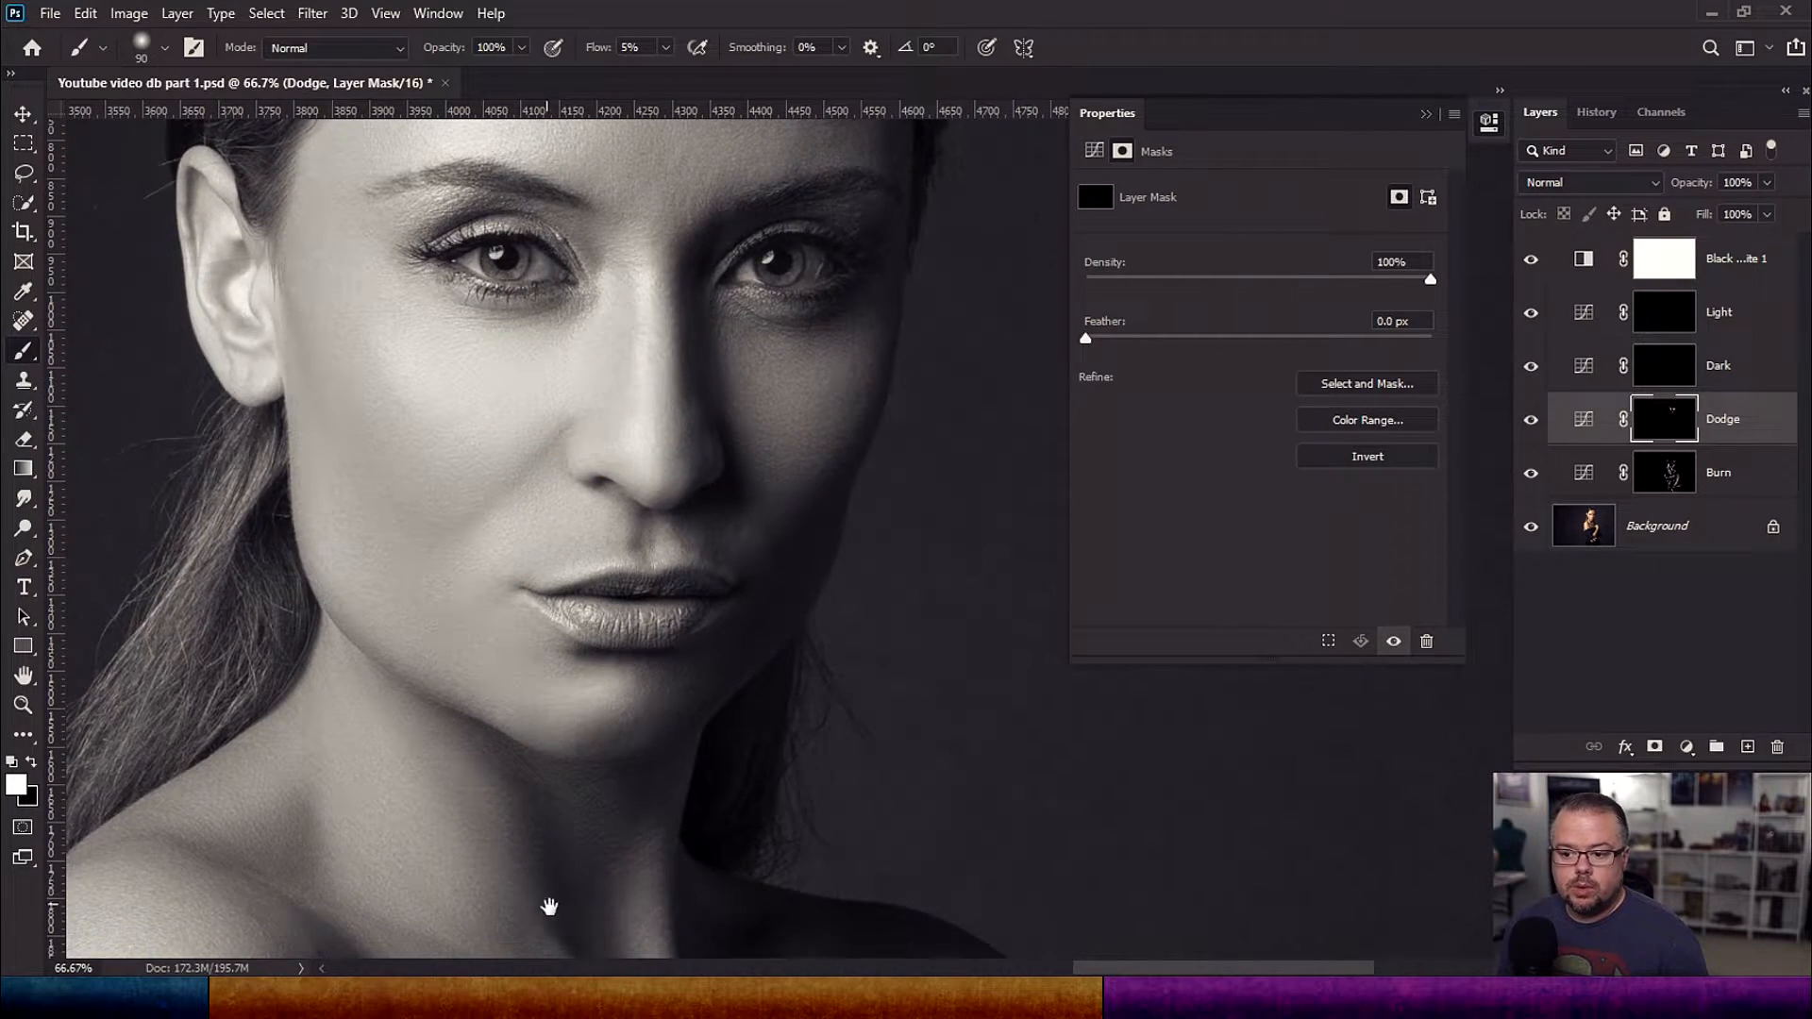
{"action": "scroll", "coordinate": [434, 614], "scroll_direction": "down", "scroll_amount": 3}
{"action": "left_click_drag", "start_coordinate": [382, 545], "coordinate": [346, 562]}
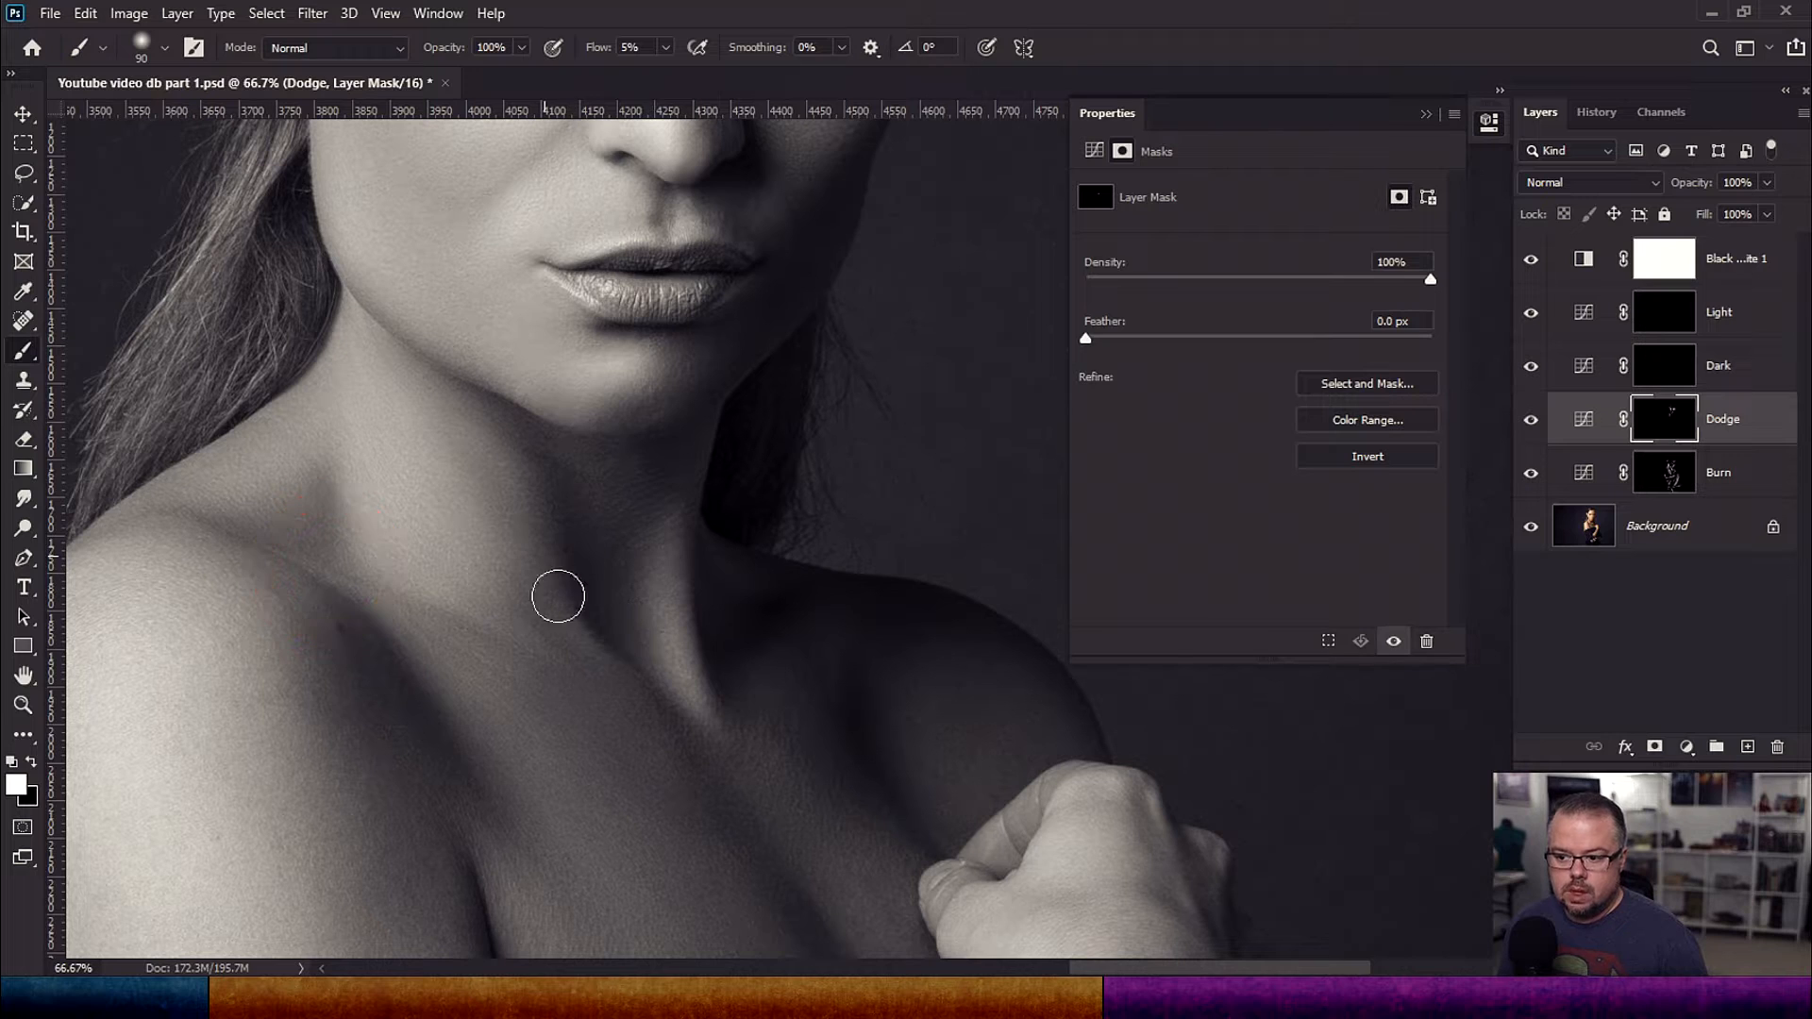
{"action": "left_click_drag", "start_coordinate": [668, 526], "coordinate": [671, 692]}
{"action": "left_click_drag", "start_coordinate": [468, 659], "coordinate": [810, 552]}
{"action": "left_click_drag", "start_coordinate": [358, 500], "coordinate": [598, 389]}
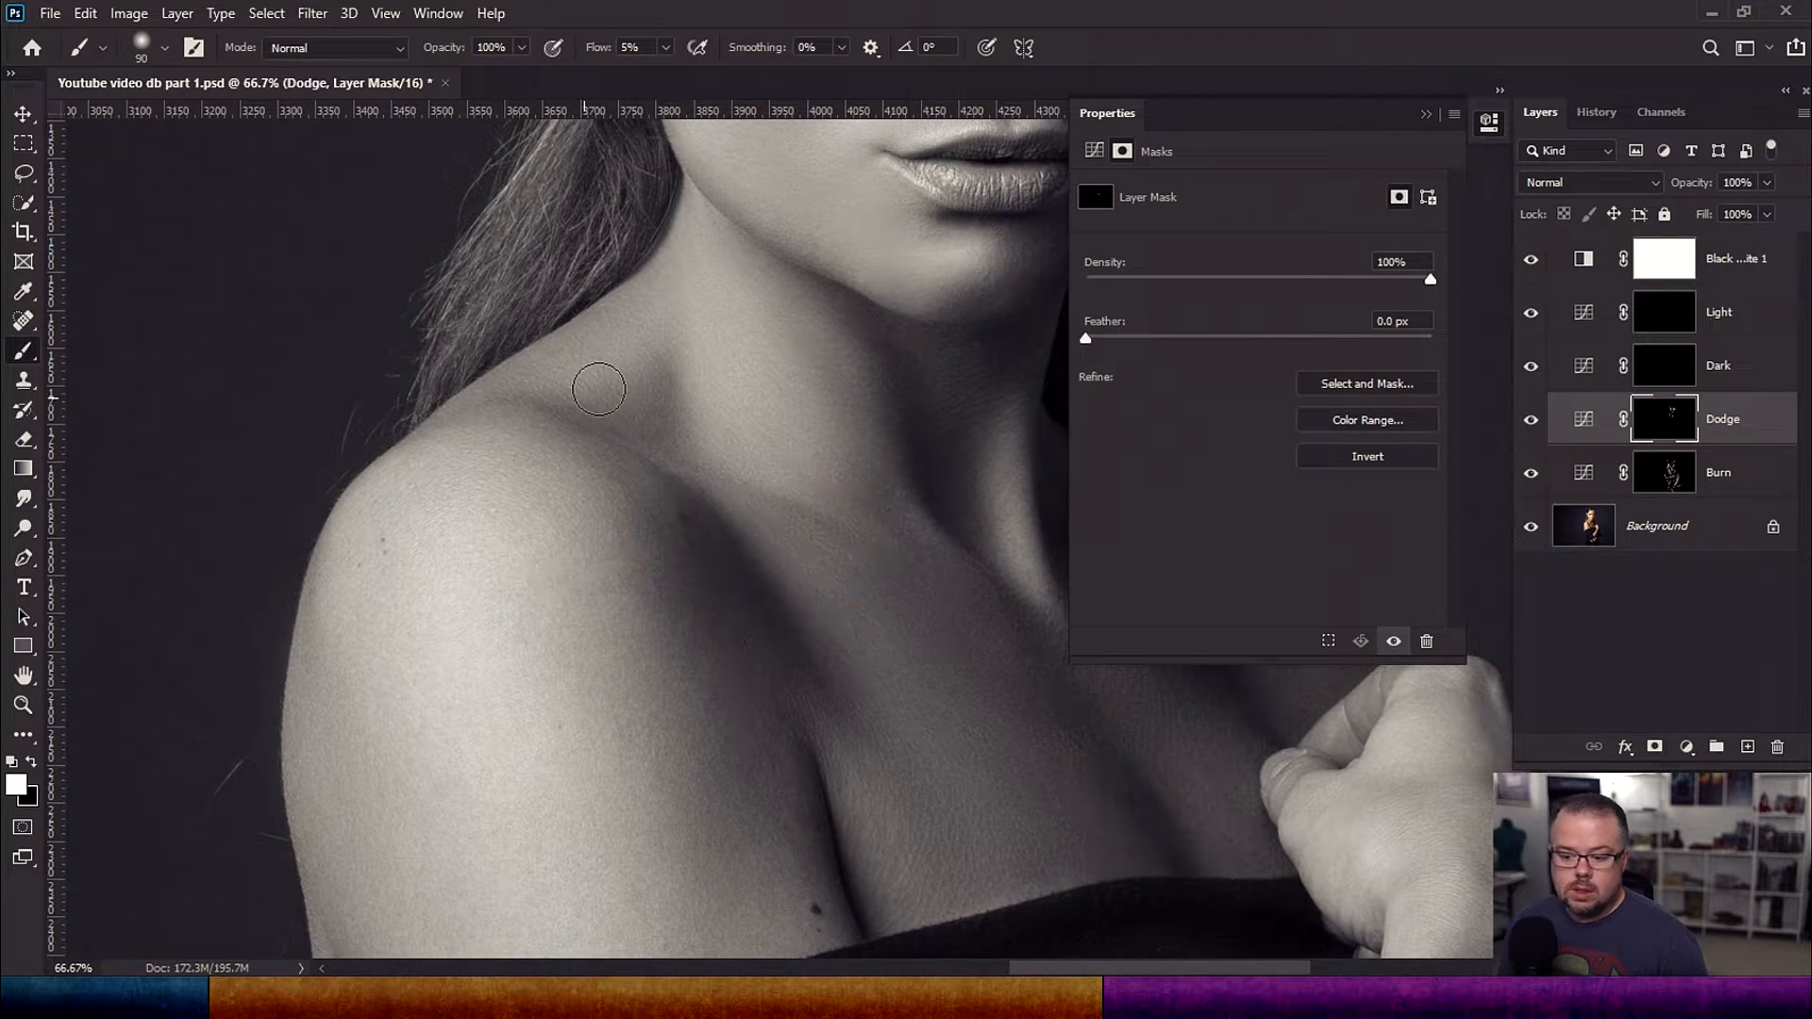
Step: Dodge the near shoulder, upper arm and chest with a 300 px brush
{"action": "key", "text": "bracketright"}
{"action": "key", "text": "bracketright"}
{"action": "key", "text": "bracketright"}
{"action": "key", "text": "bracketright"}
{"action": "key", "text": "bracketright"}
{"action": "key", "text": "bracketright"}
{"action": "key", "text": "bracketright"}
{"action": "key", "text": "bracketright"}
{"action": "key", "text": "bracketright"}
{"action": "key", "text": "bracketright"}
{"action": "key", "text": "bracketright"}
{"action": "key", "text": "bracketleft"}
{"action": "key", "text": "bracketleft"}
{"action": "key", "text": "bracketleft"}
{"action": "key", "text": "bracketleft"}
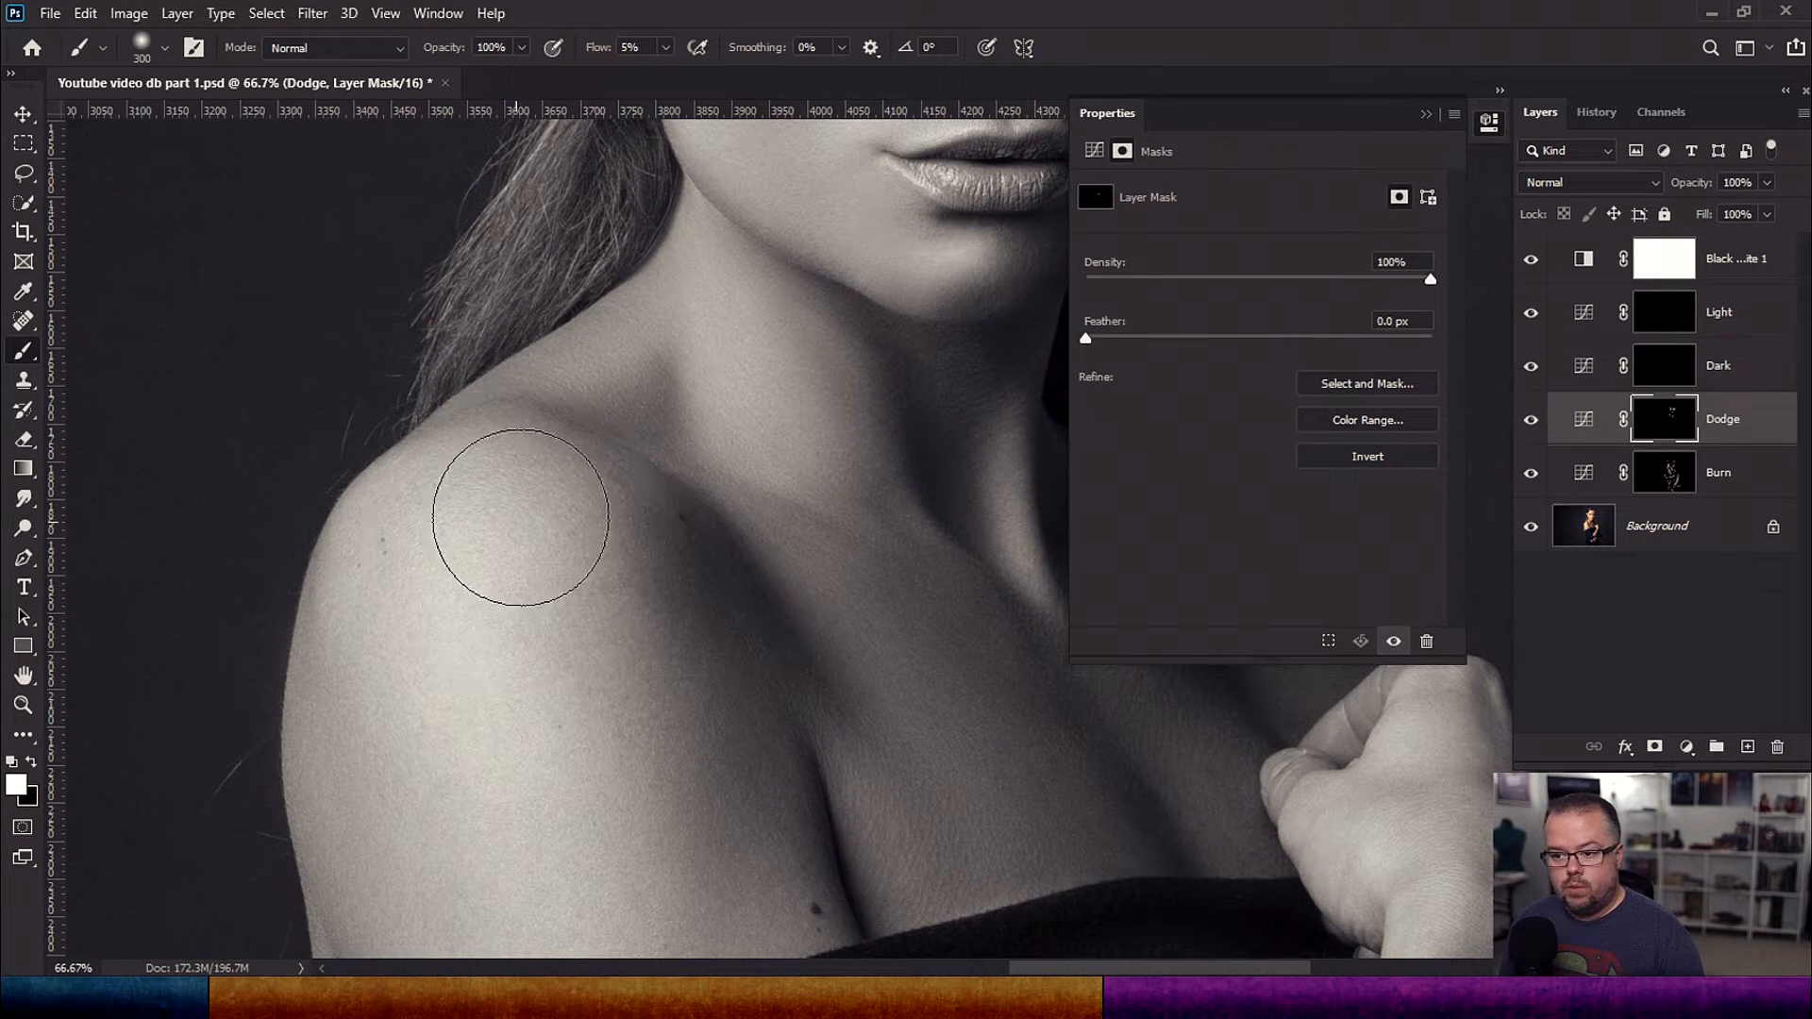
{"action": "mouse_move", "coordinate": [460, 524]}
{"action": "left_mouse_down"}
{"action": "mouse_move", "coordinate": [465, 680]}
{"action": "mouse_move", "coordinate": [457, 635]}
{"action": "left_mouse_up"}
{"action": "mouse_move", "coordinate": [694, 787]}
{"action": "left_mouse_down"}
{"action": "mouse_move", "coordinate": [302, 651]}
{"action": "mouse_move", "coordinate": [318, 652]}
{"action": "left_mouse_up"}
{"action": "mouse_move", "coordinate": [572, 510]}
{"action": "left_mouse_down"}
{"action": "mouse_move", "coordinate": [648, 748]}
{"action": "mouse_move", "coordinate": [670, 752]}
{"action": "left_mouse_up"}
{"action": "mouse_move", "coordinate": [744, 697]}
{"action": "left_mouse_down"}
{"action": "mouse_move", "coordinate": [968, 762]}
{"action": "mouse_move", "coordinate": [867, 708]}
{"action": "left_mouse_up"}
Step: Dodge the raised hand, wrist and forearm down to the elbow with the 300 px brush
{"action": "left_click_drag", "start_coordinate": [982, 833], "coordinate": [793, 563]}
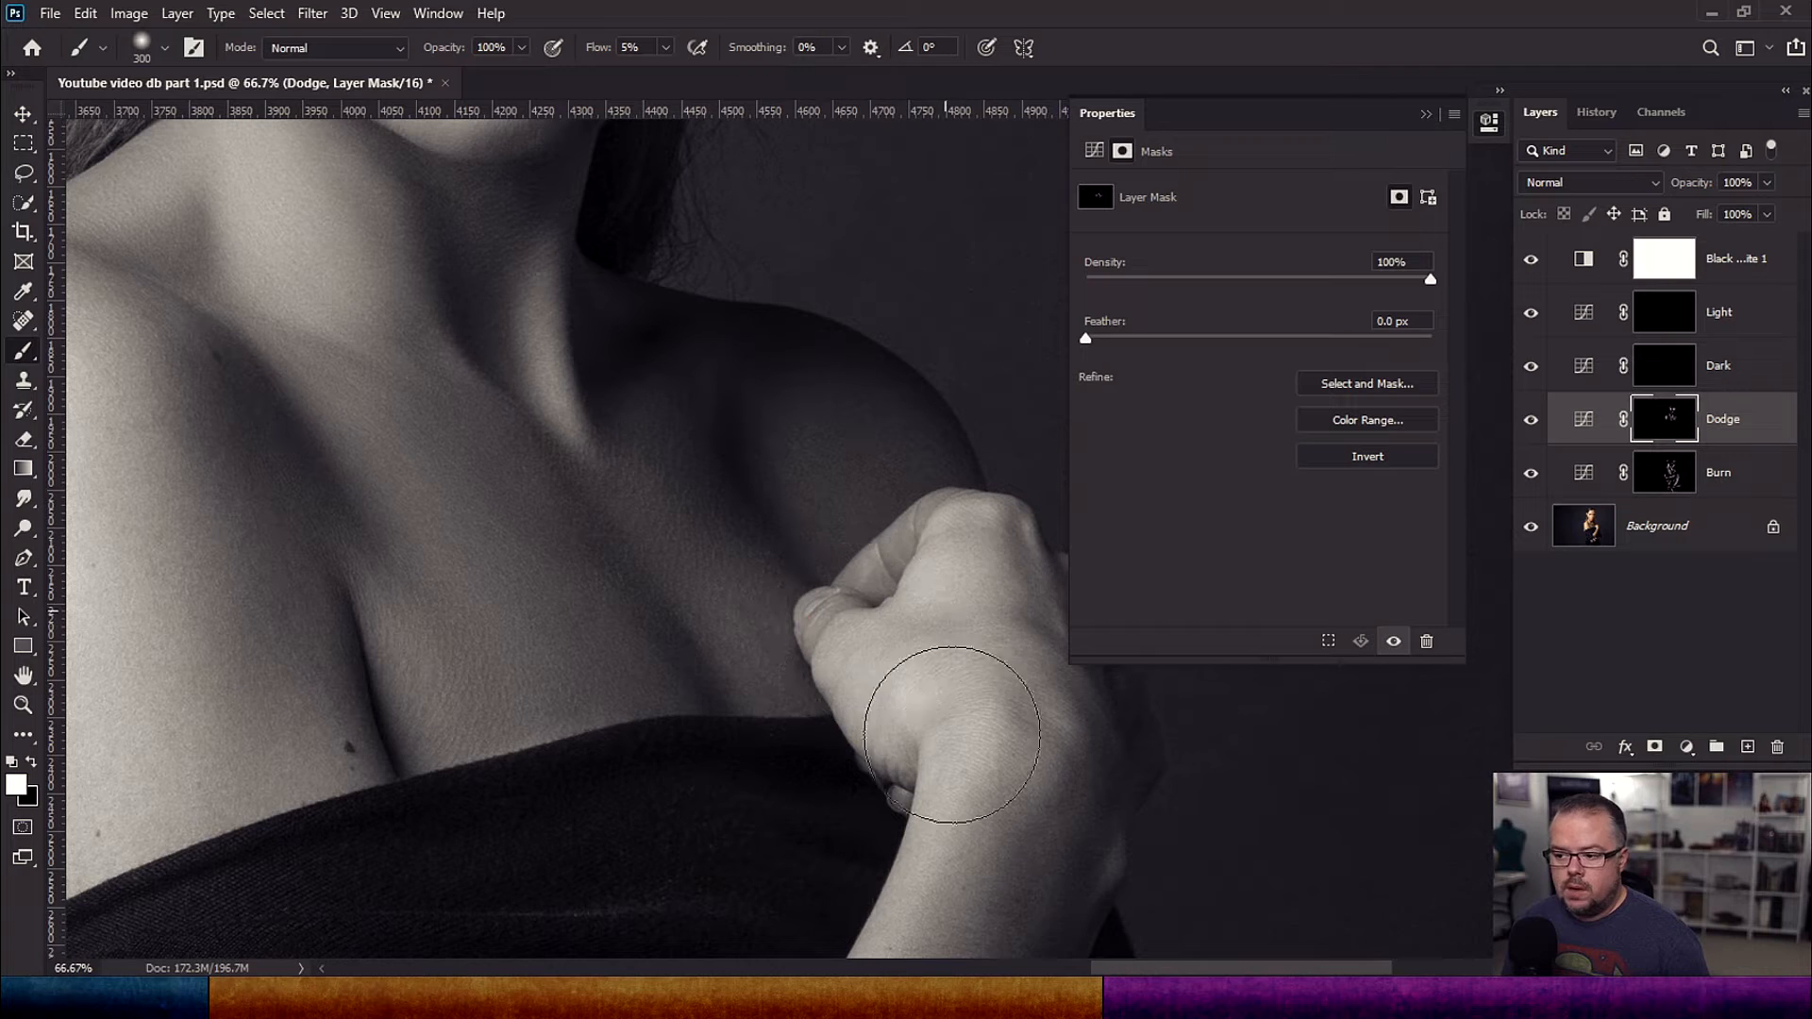
{"action": "left_click_drag", "start_coordinate": [957, 796], "coordinate": [925, 463]}
{"action": "left_click_drag", "start_coordinate": [756, 809], "coordinate": [764, 538]}
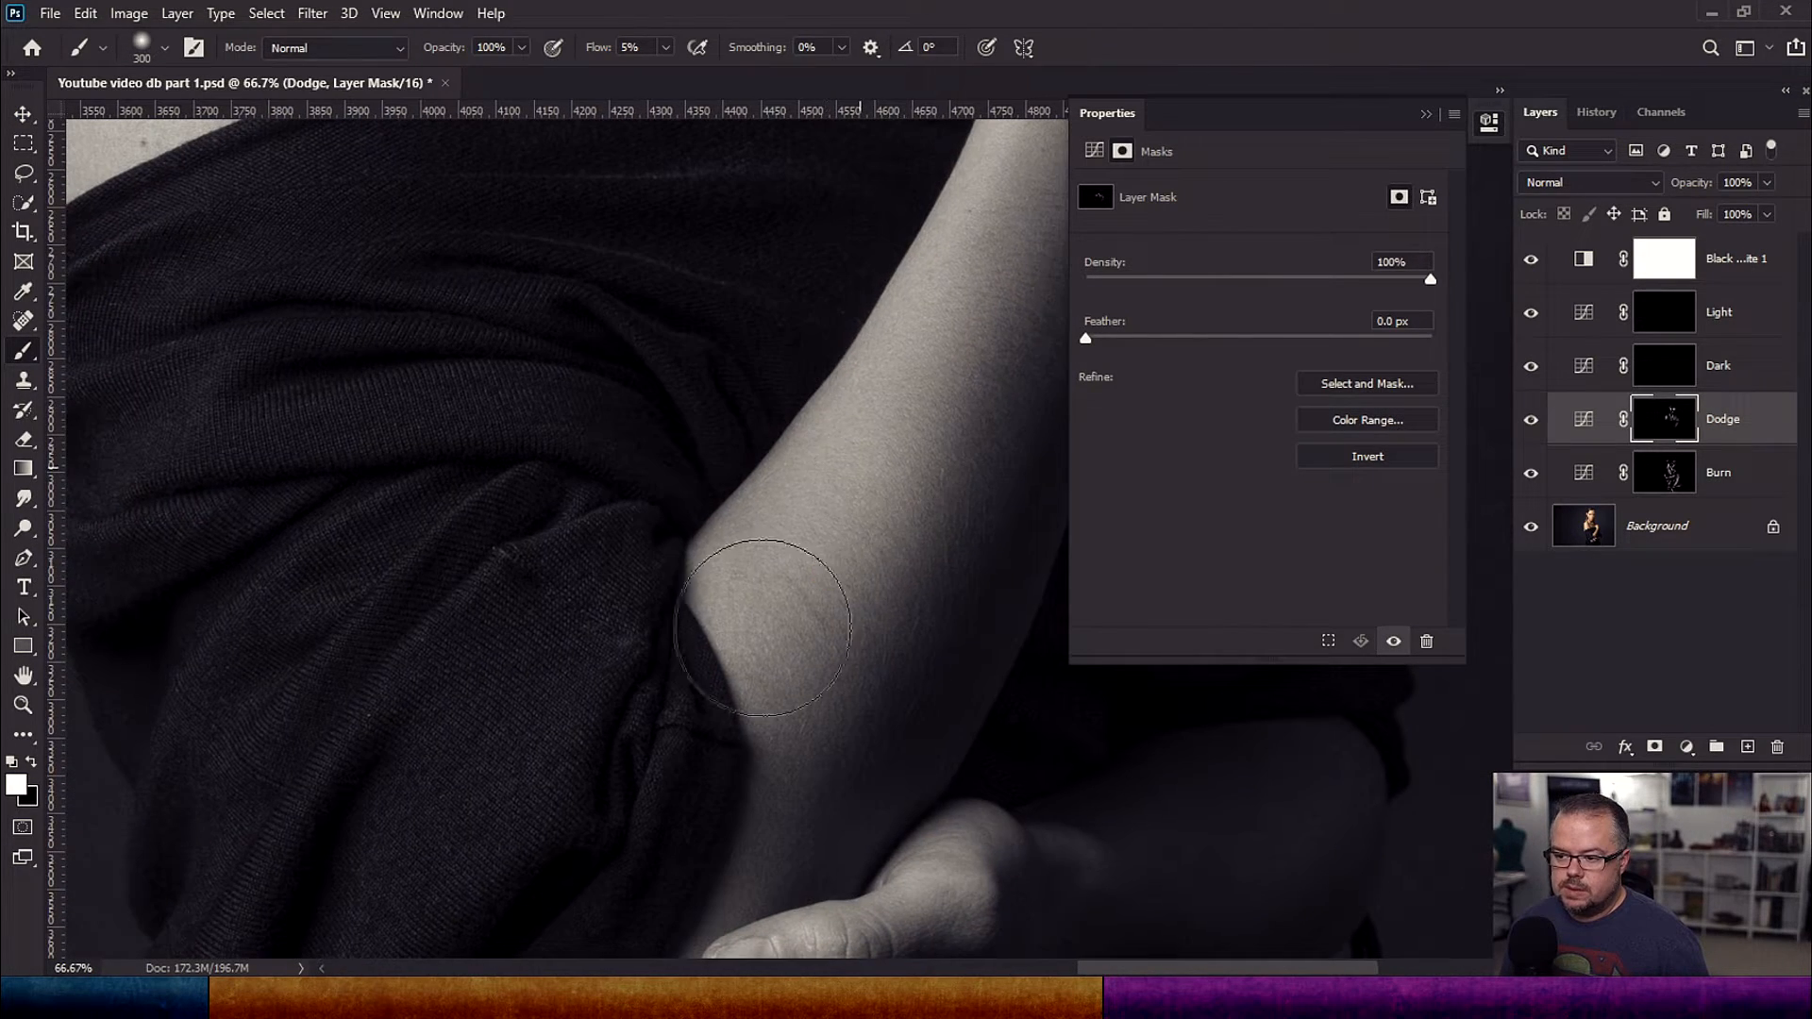
Step: Dodge the shadowed lower forearm and touch up the raised arm with a 250 px brush
{"action": "key", "text": "ctrl+minus"}
{"action": "key", "text": "ctrl+minus"}
{"action": "key", "text": "bracketleft"}
{"action": "key", "text": "bracketleft"}
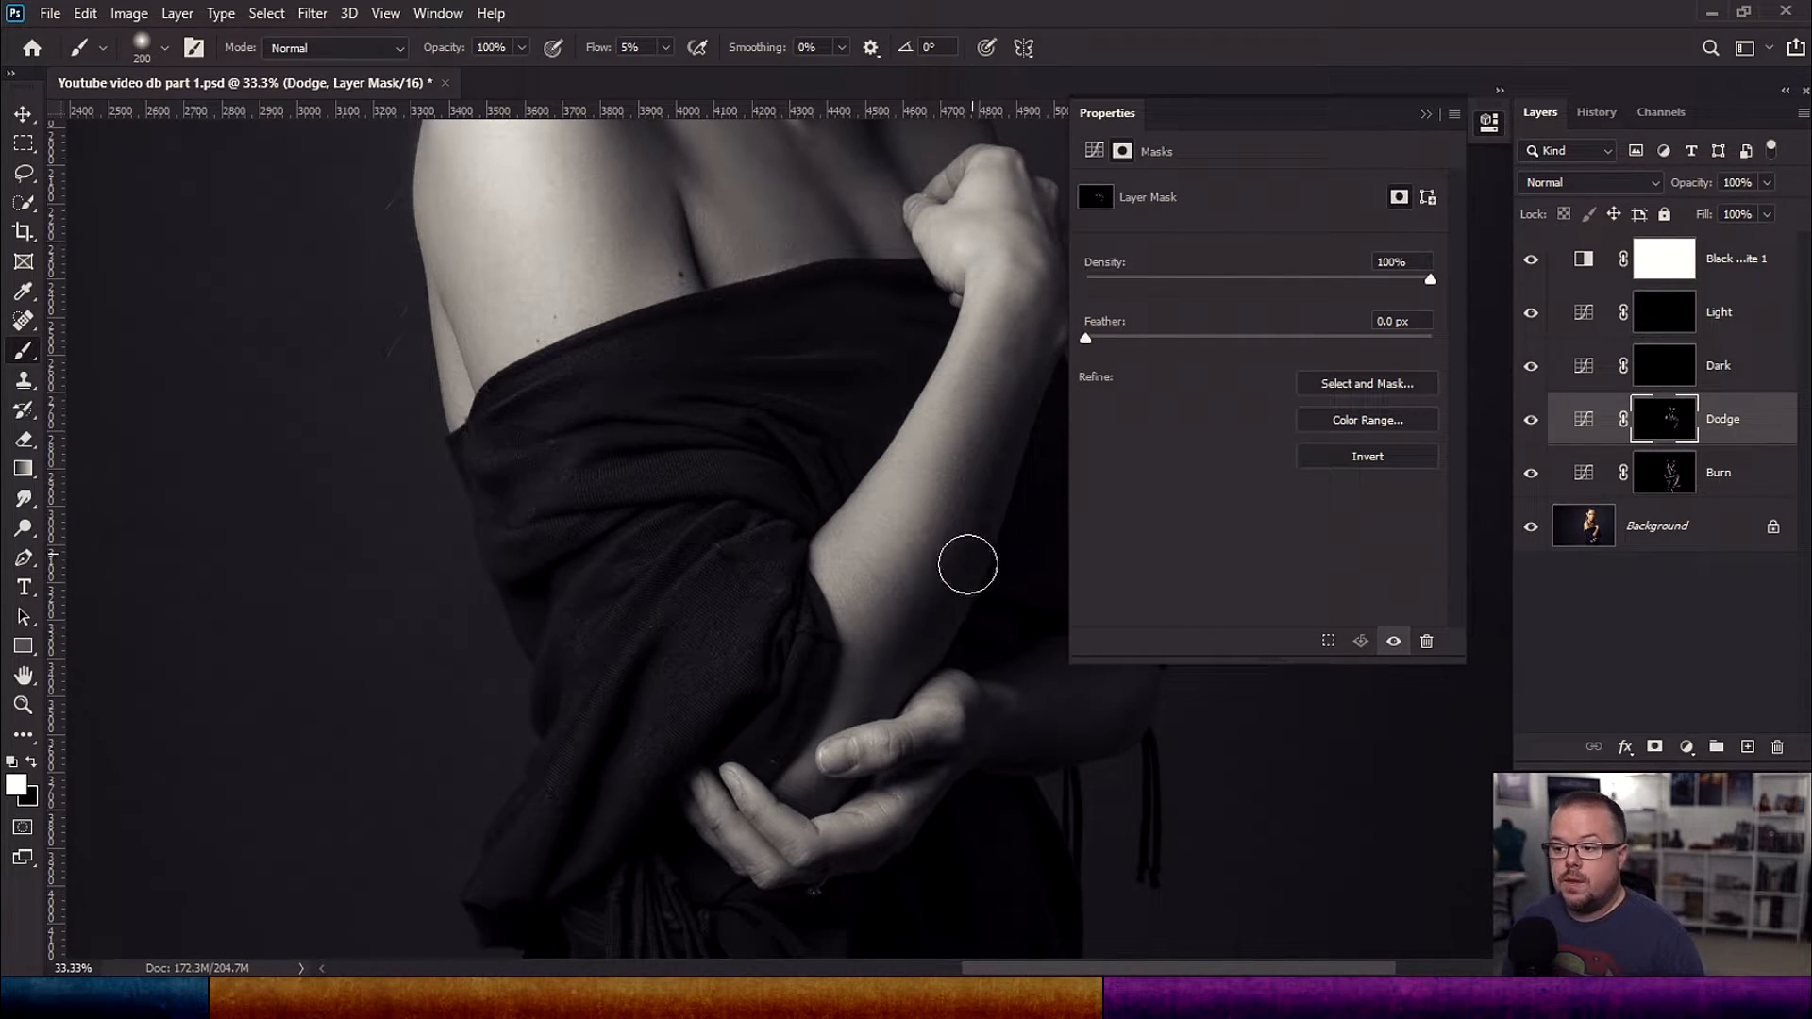
{"action": "key", "text": "bracketright"}
{"action": "key", "text": "bracketright"}
{"action": "mouse_move", "coordinate": [794, 767]}
{"action": "left_mouse_down"}
{"action": "mouse_move", "coordinate": [821, 798]}
{"action": "mouse_move", "coordinate": [619, 793]}
{"action": "left_mouse_up"}
{"action": "left_click_drag", "start_coordinate": [748, 748], "coordinate": [838, 727]}
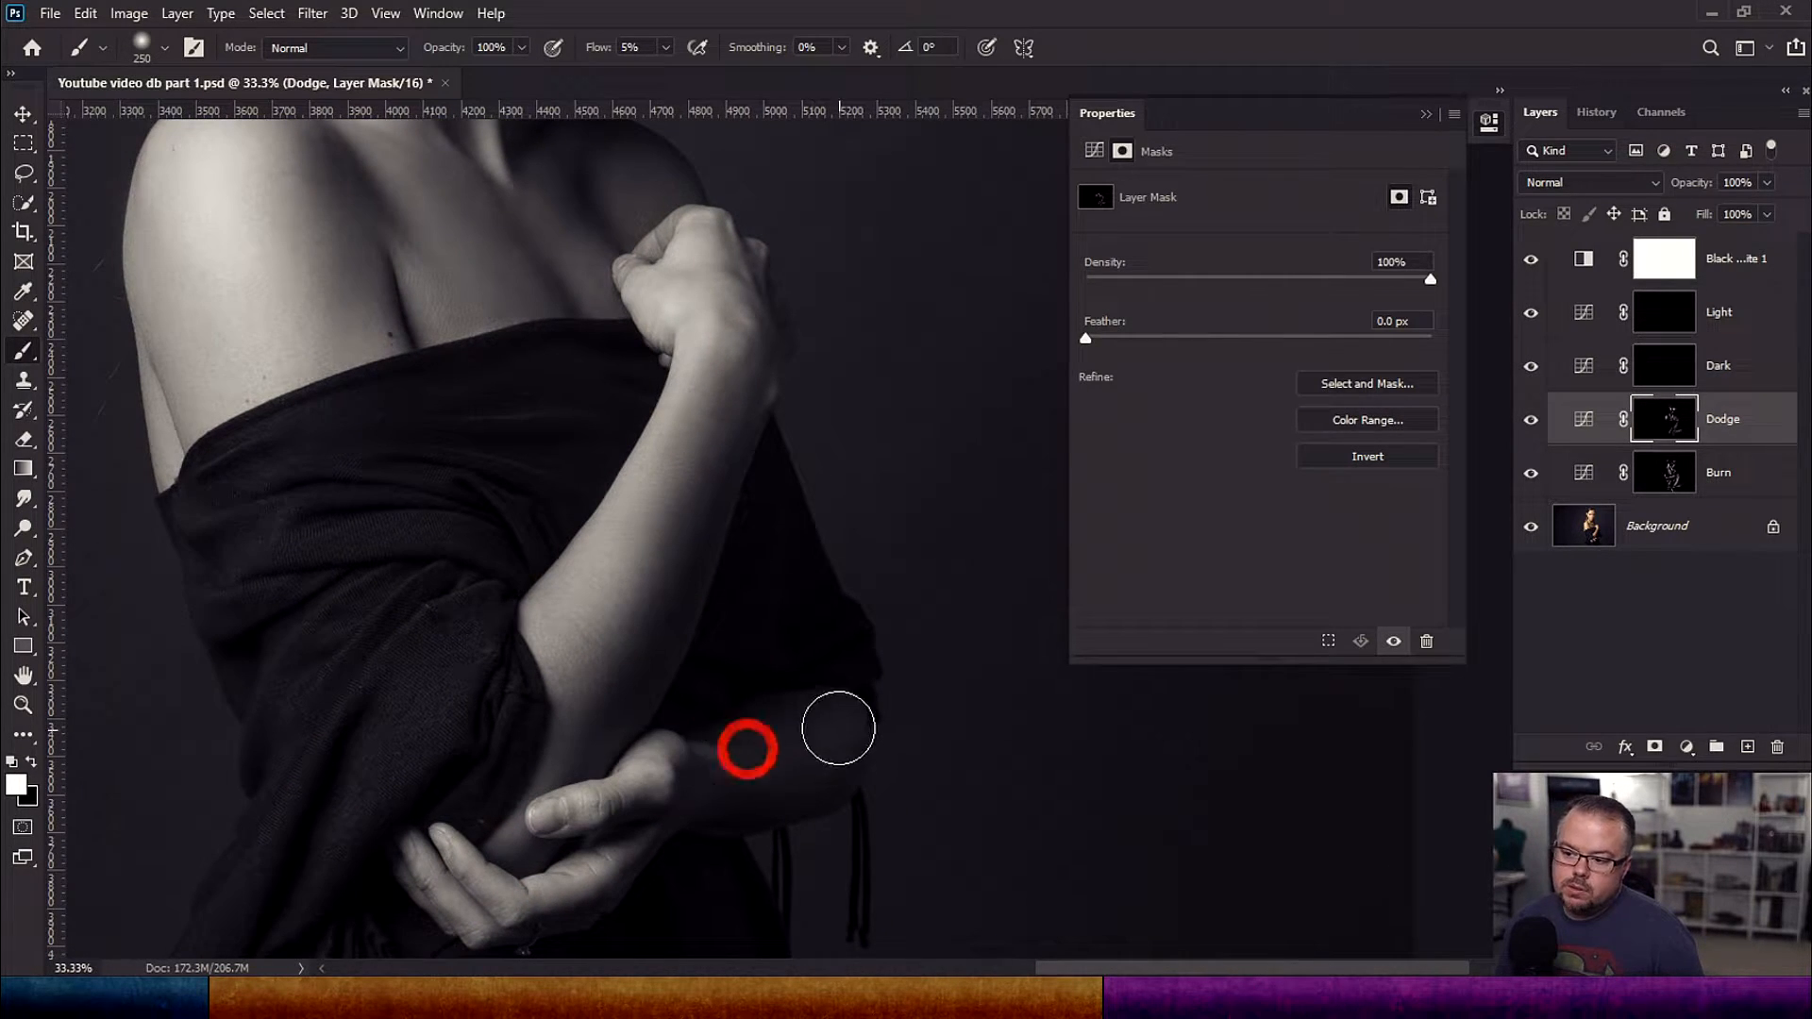
{"action": "scroll", "coordinate": [676, 598], "scroll_direction": "up", "scroll_amount": 5}
{"action": "left_click", "coordinate": [752, 655]}
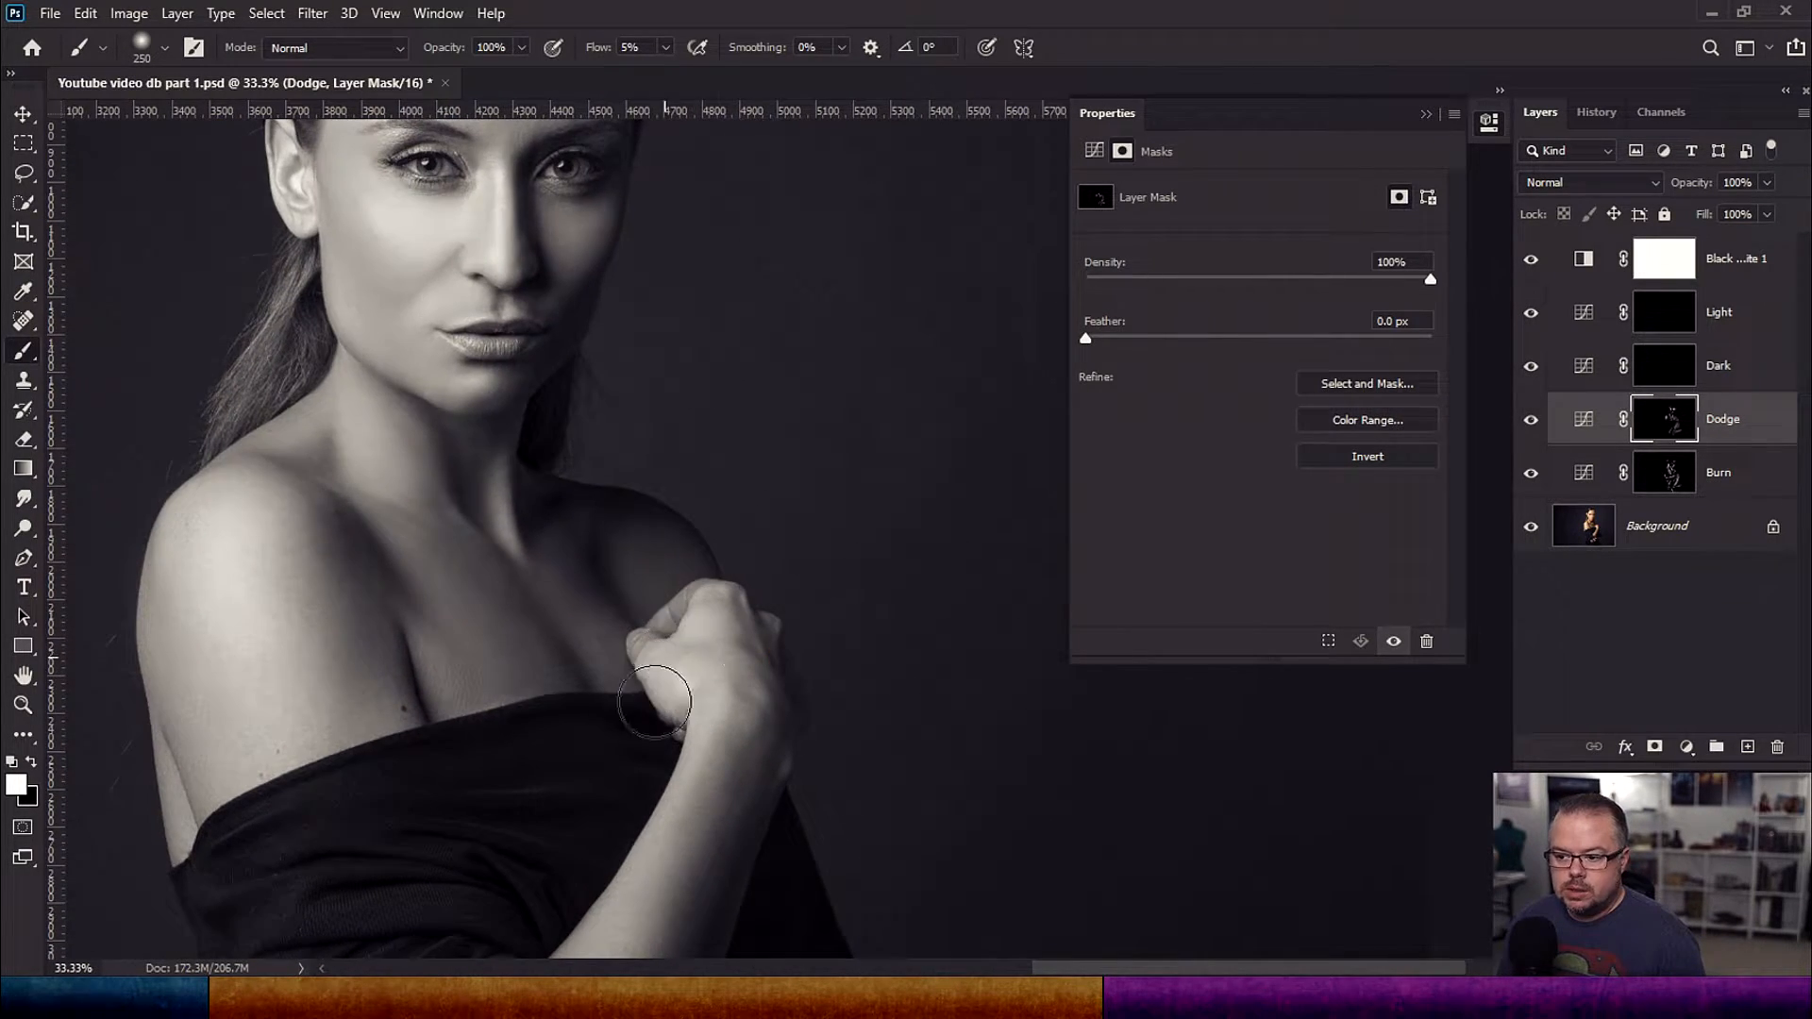
Step: Dodge the nose with a 125 px brush and the cheek on the darker side of the face with a 175 px brush
{"action": "left_click_drag", "start_coordinate": [625, 576], "coordinate": [779, 882]}
{"action": "key", "text": "bracketleft"}
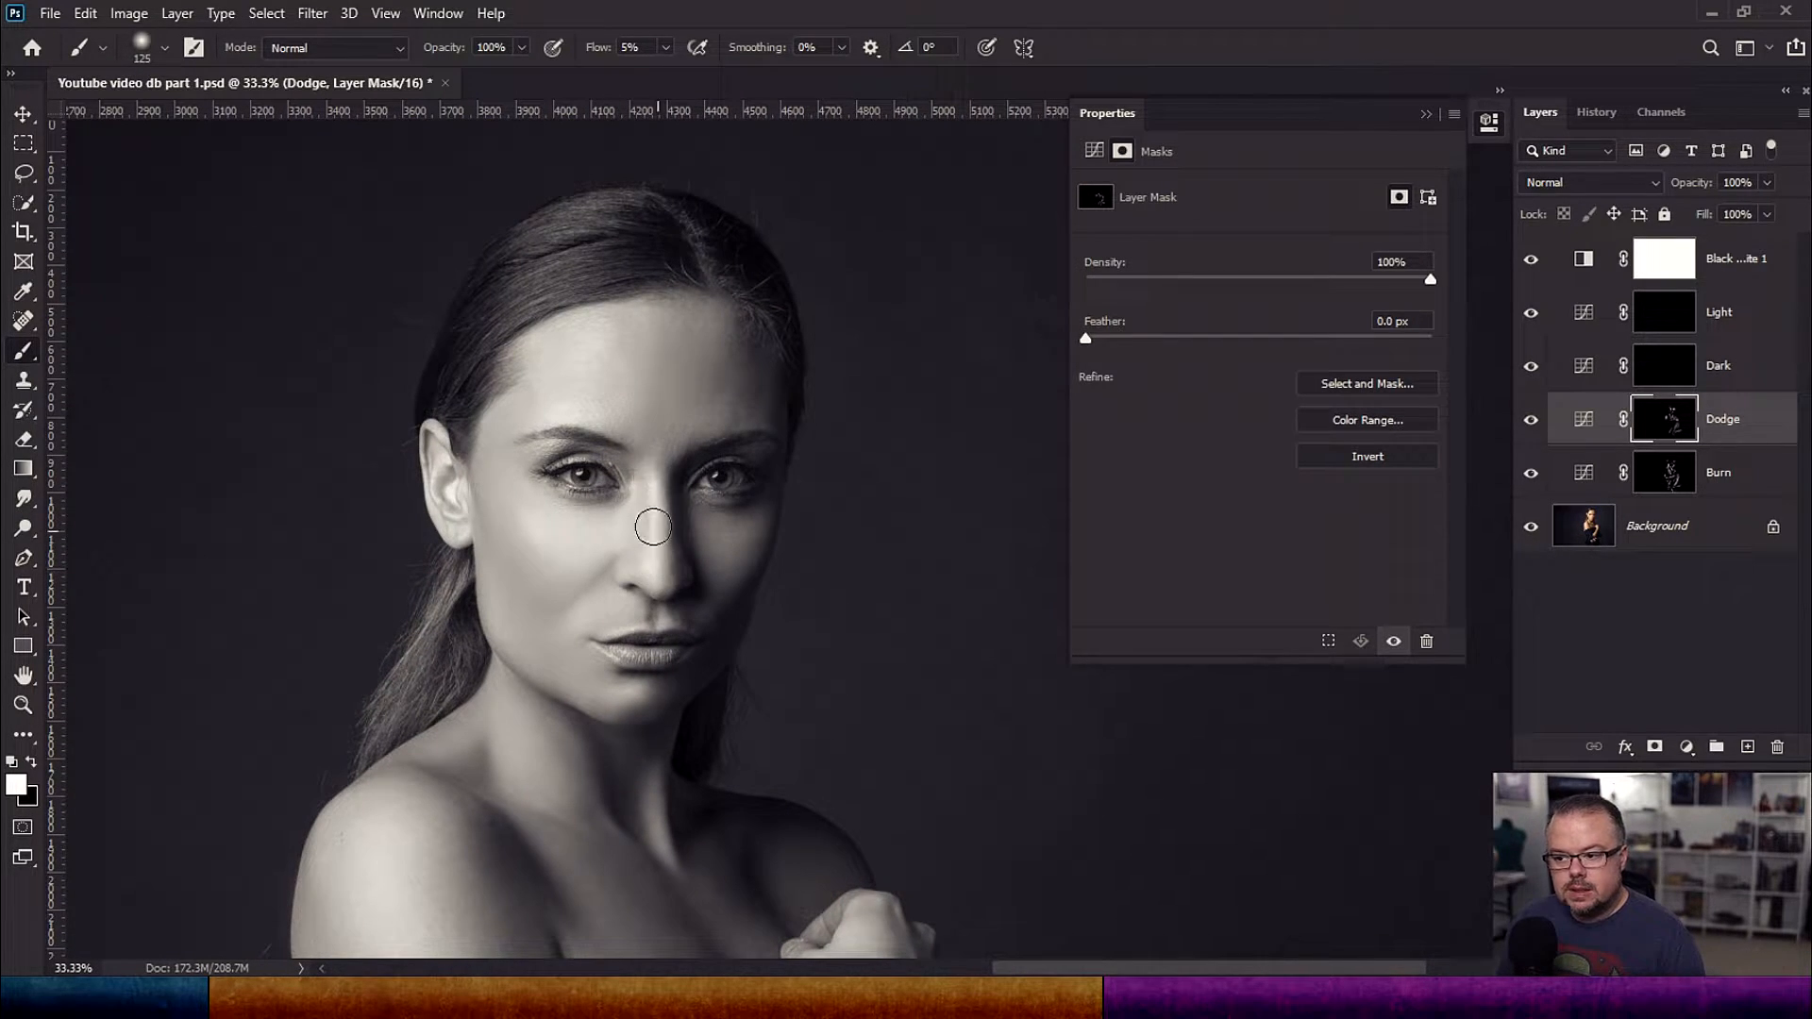
{"action": "key", "text": "bracketright"}
{"action": "key", "text": "bracketright"}
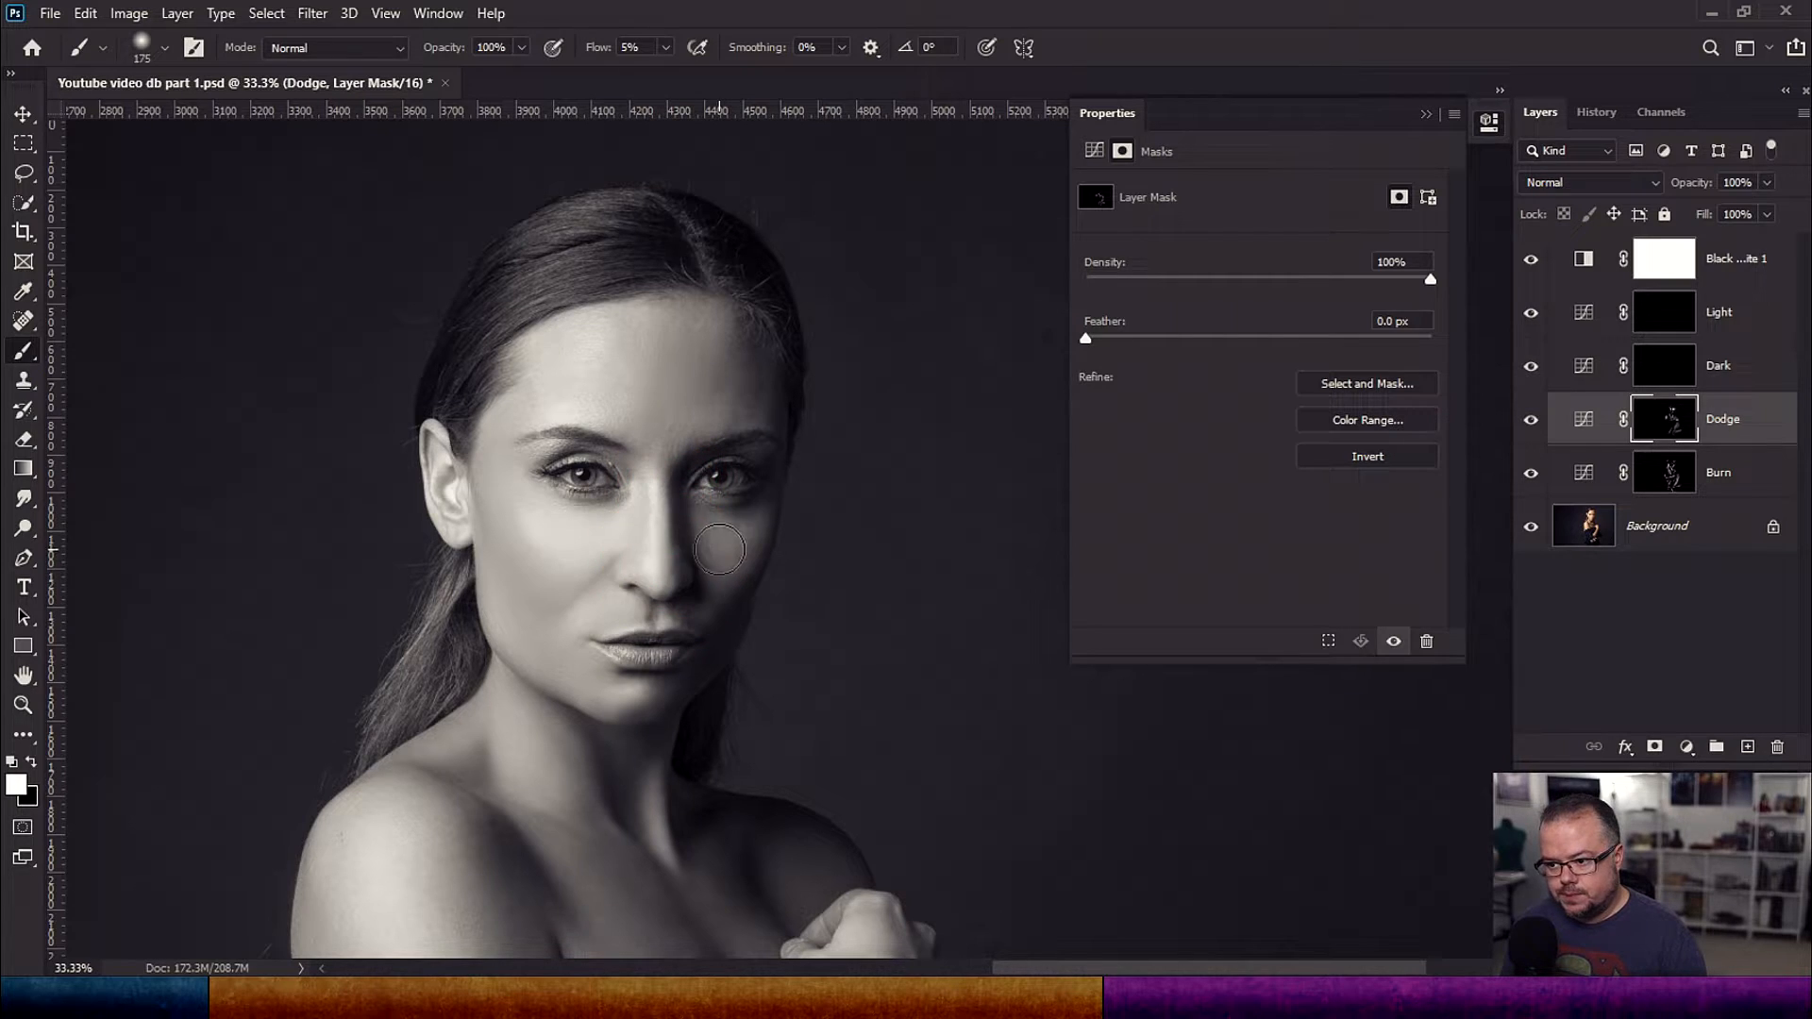
Step: Dodge the lower lip with a 60 px brush and the chin with a 150 px brush
{"action": "key", "text": "bracketleft"}
{"action": "key", "text": "bracketleft"}
{"action": "key", "text": "bracketleft"}
{"action": "key", "text": "bracketleft"}
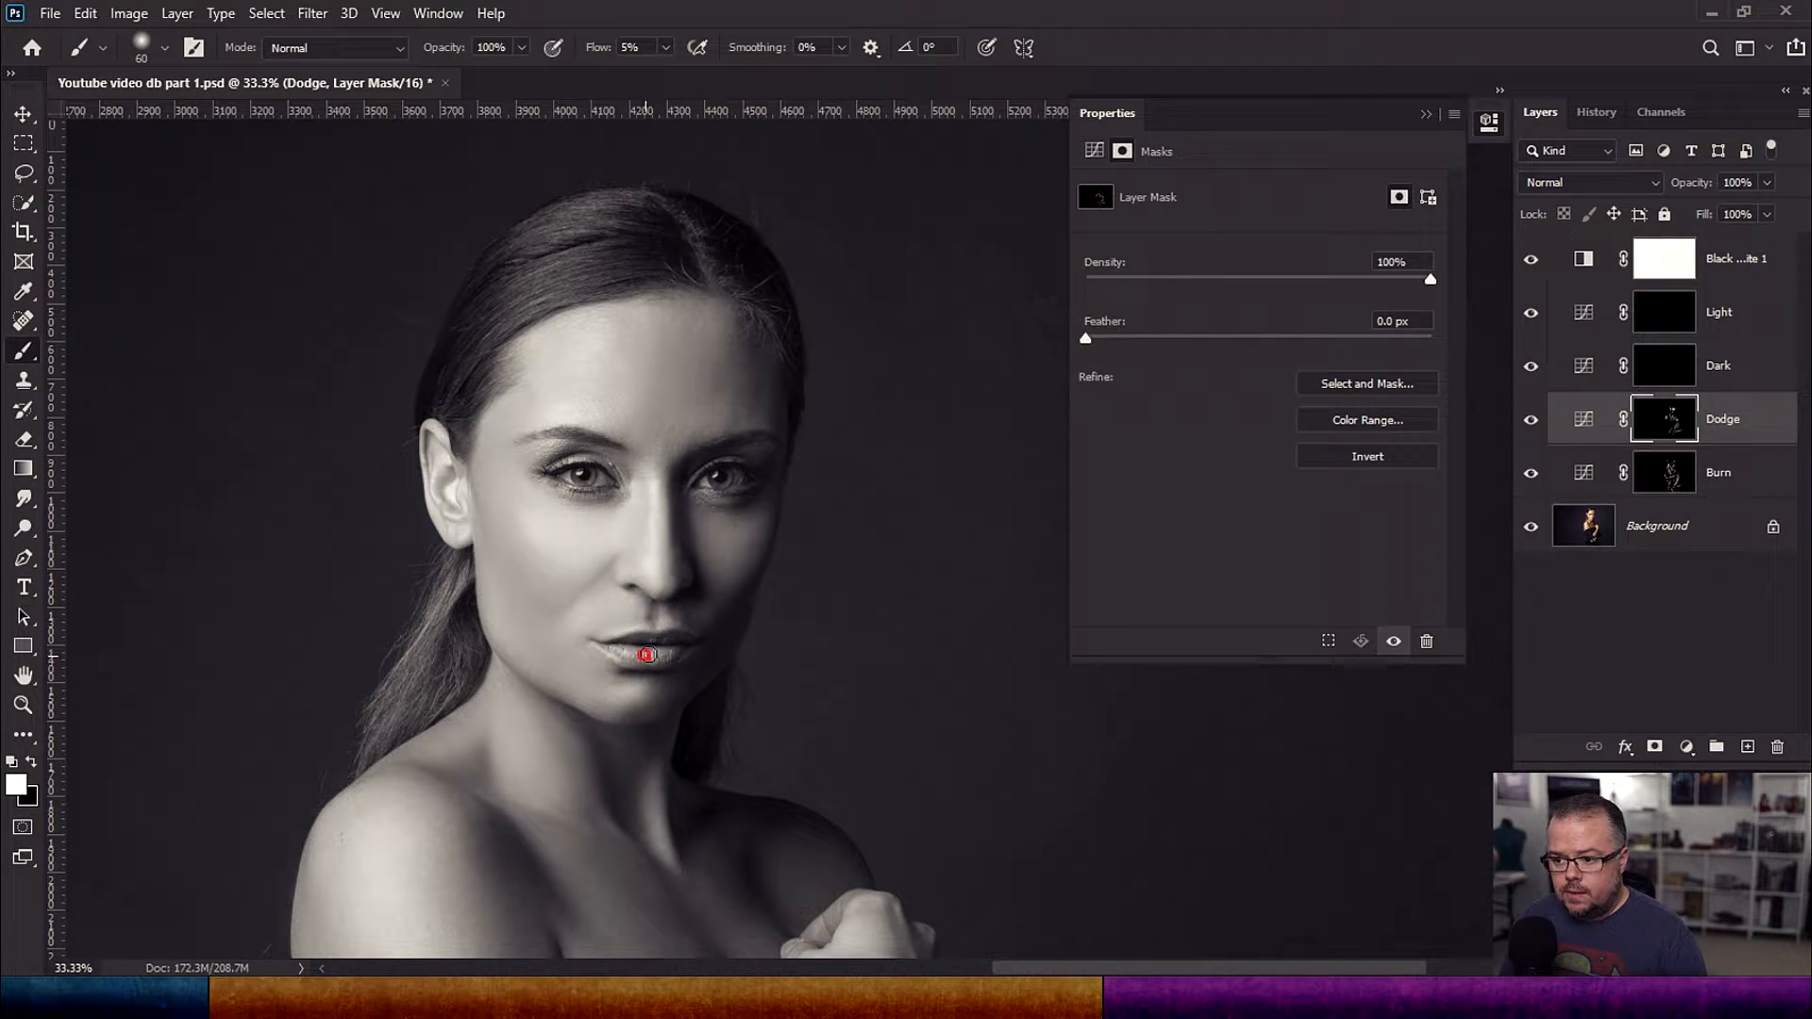
{"action": "key", "text": "bracketright"}
{"action": "key", "text": "bracketright"}
{"action": "key", "text": "bracketright"}
{"action": "key", "text": "bracketright"}
{"action": "key", "text": "bracketright"}
{"action": "key", "text": "bracketright"}
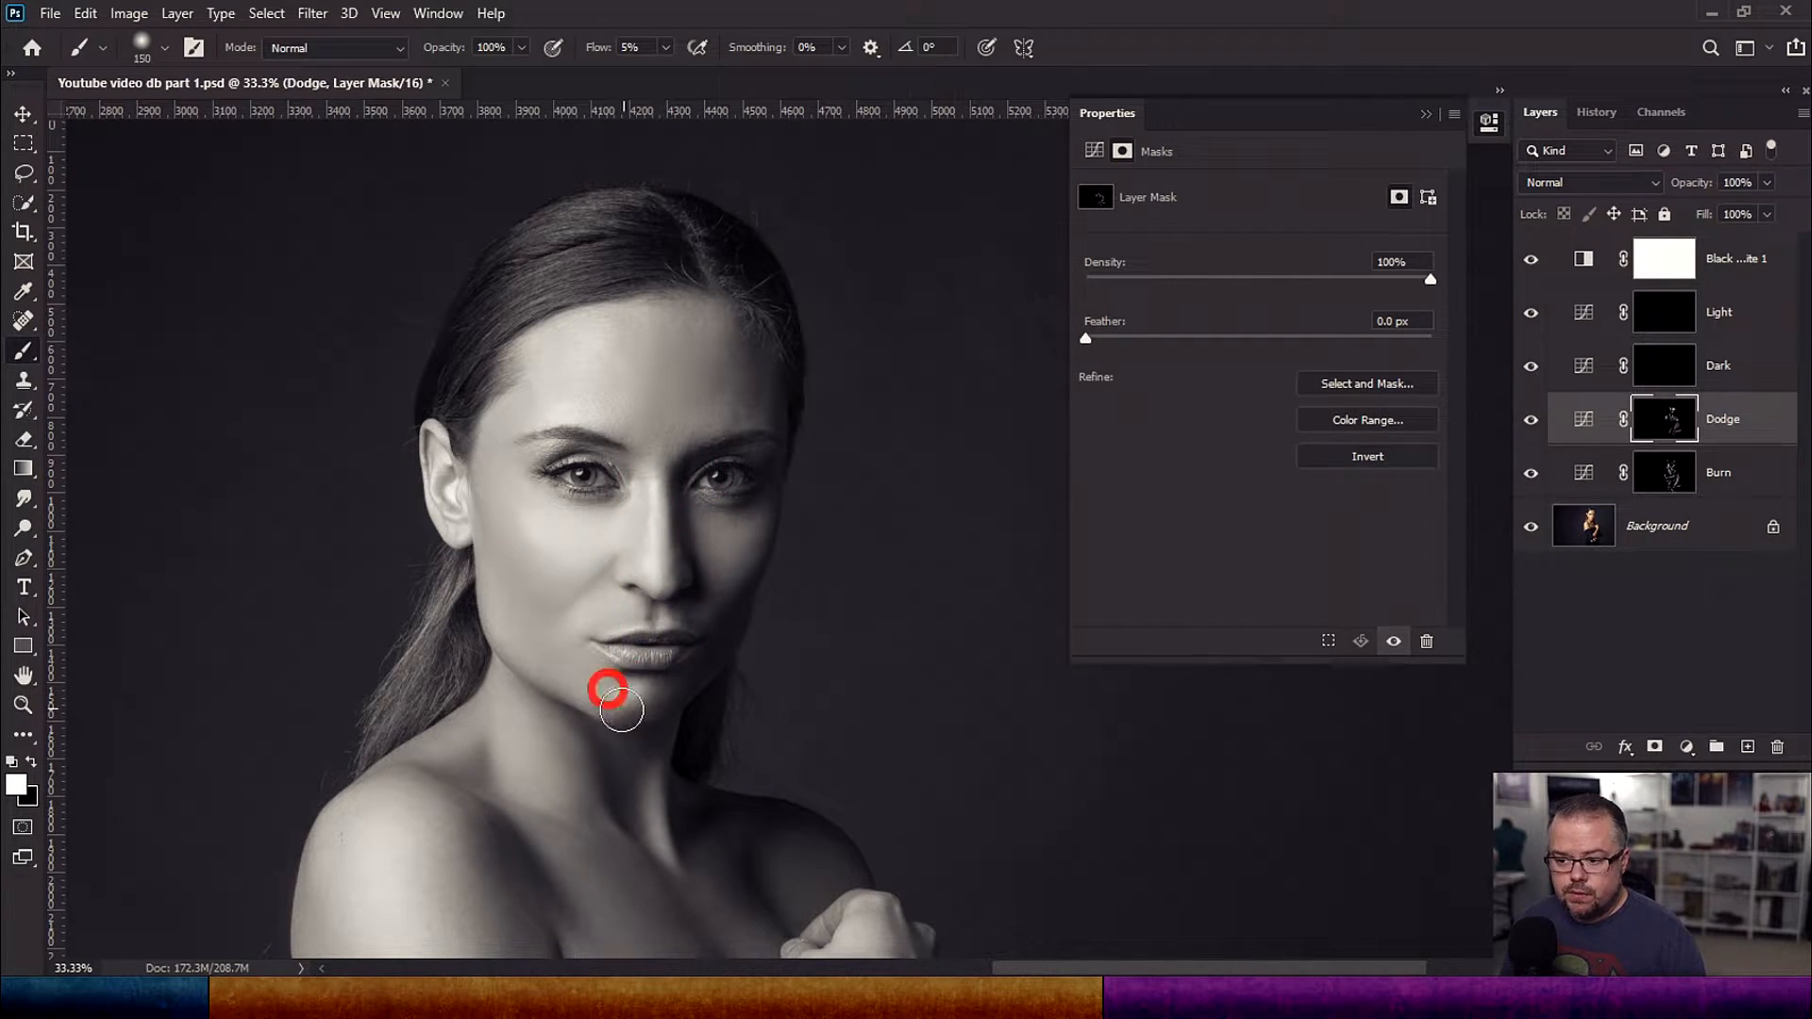
{"action": "left_click", "coordinate": [607, 627]}
{"action": "key", "text": "bracketleft"}
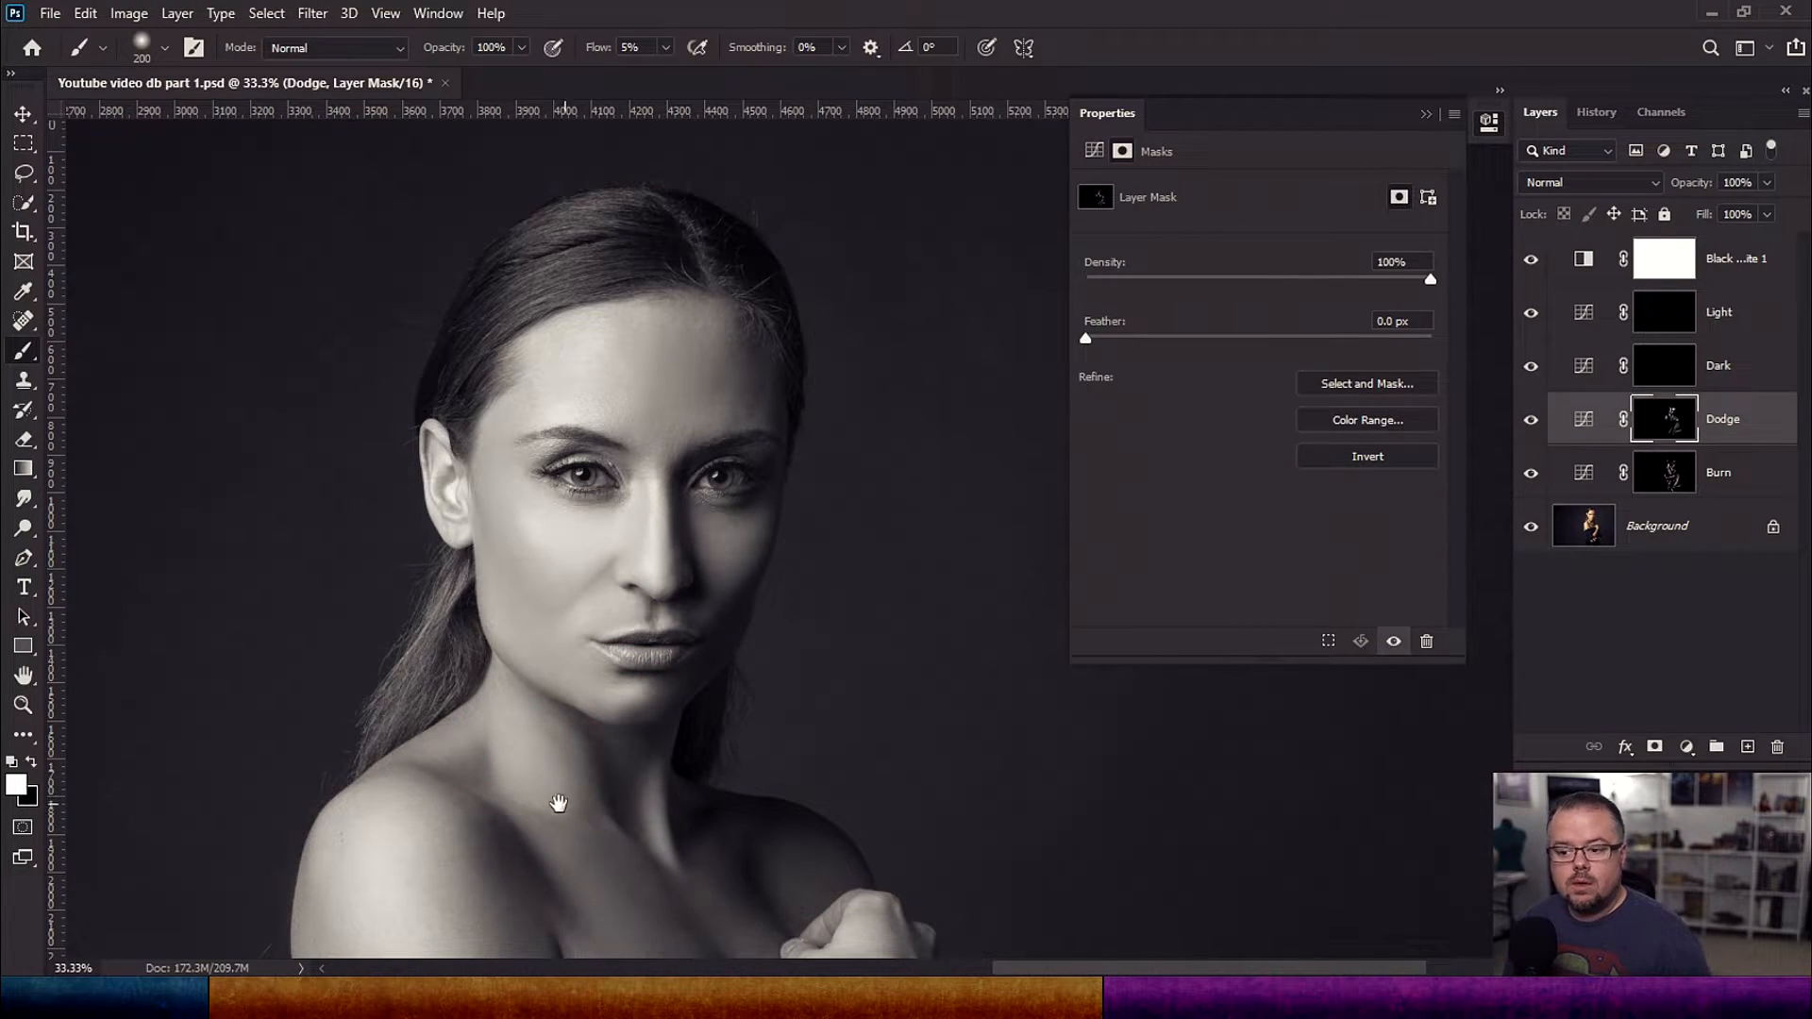
Step: Dodge the shadowed far shoulder and the adjoining chest with a 200 px brush
{"action": "left_click_drag", "start_coordinate": [558, 809], "coordinate": [647, 494]}
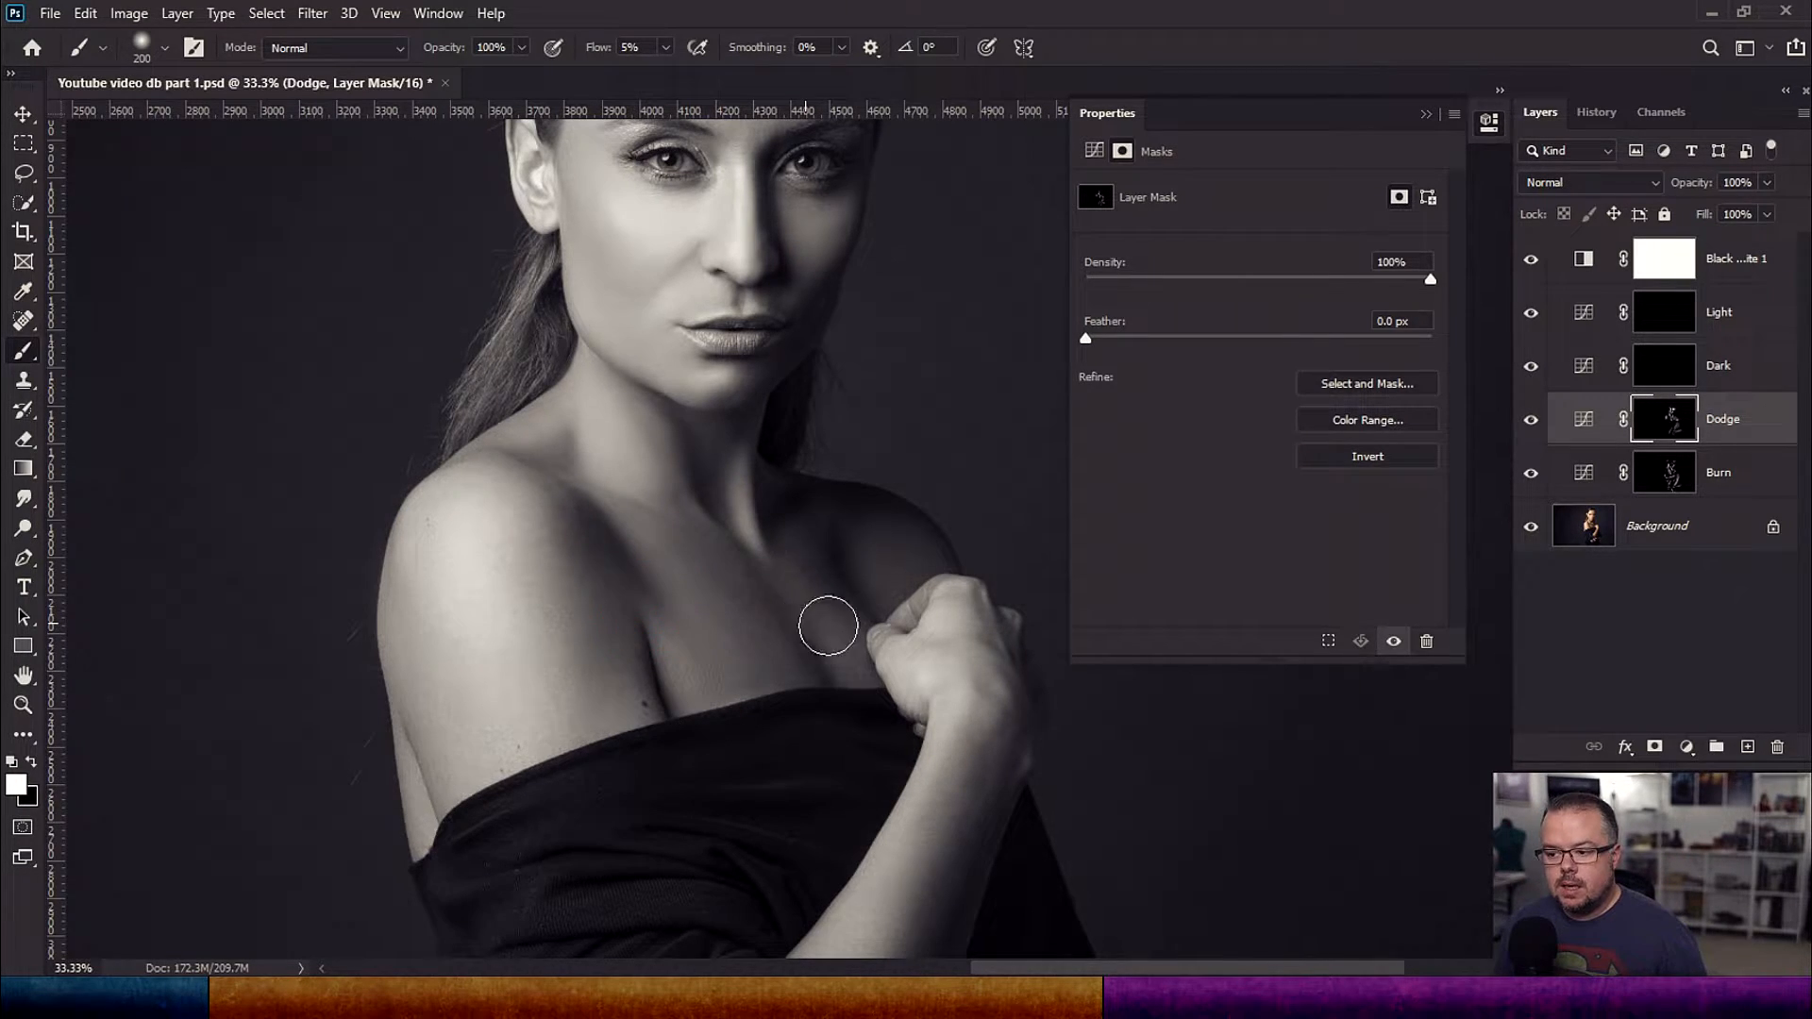
{"action": "left_click", "coordinate": [882, 552]}
{"action": "left_click_drag", "start_coordinate": [883, 552], "coordinate": [841, 573]}
Step: Raise the brush flow to 30% and dodge the raised folds of the black garment with a 125 to 250 px brush
{"action": "left_click_drag", "start_coordinate": [736, 775], "coordinate": [693, 492]}
{"action": "left_click_drag", "start_coordinate": [712, 754], "coordinate": [805, 627]}
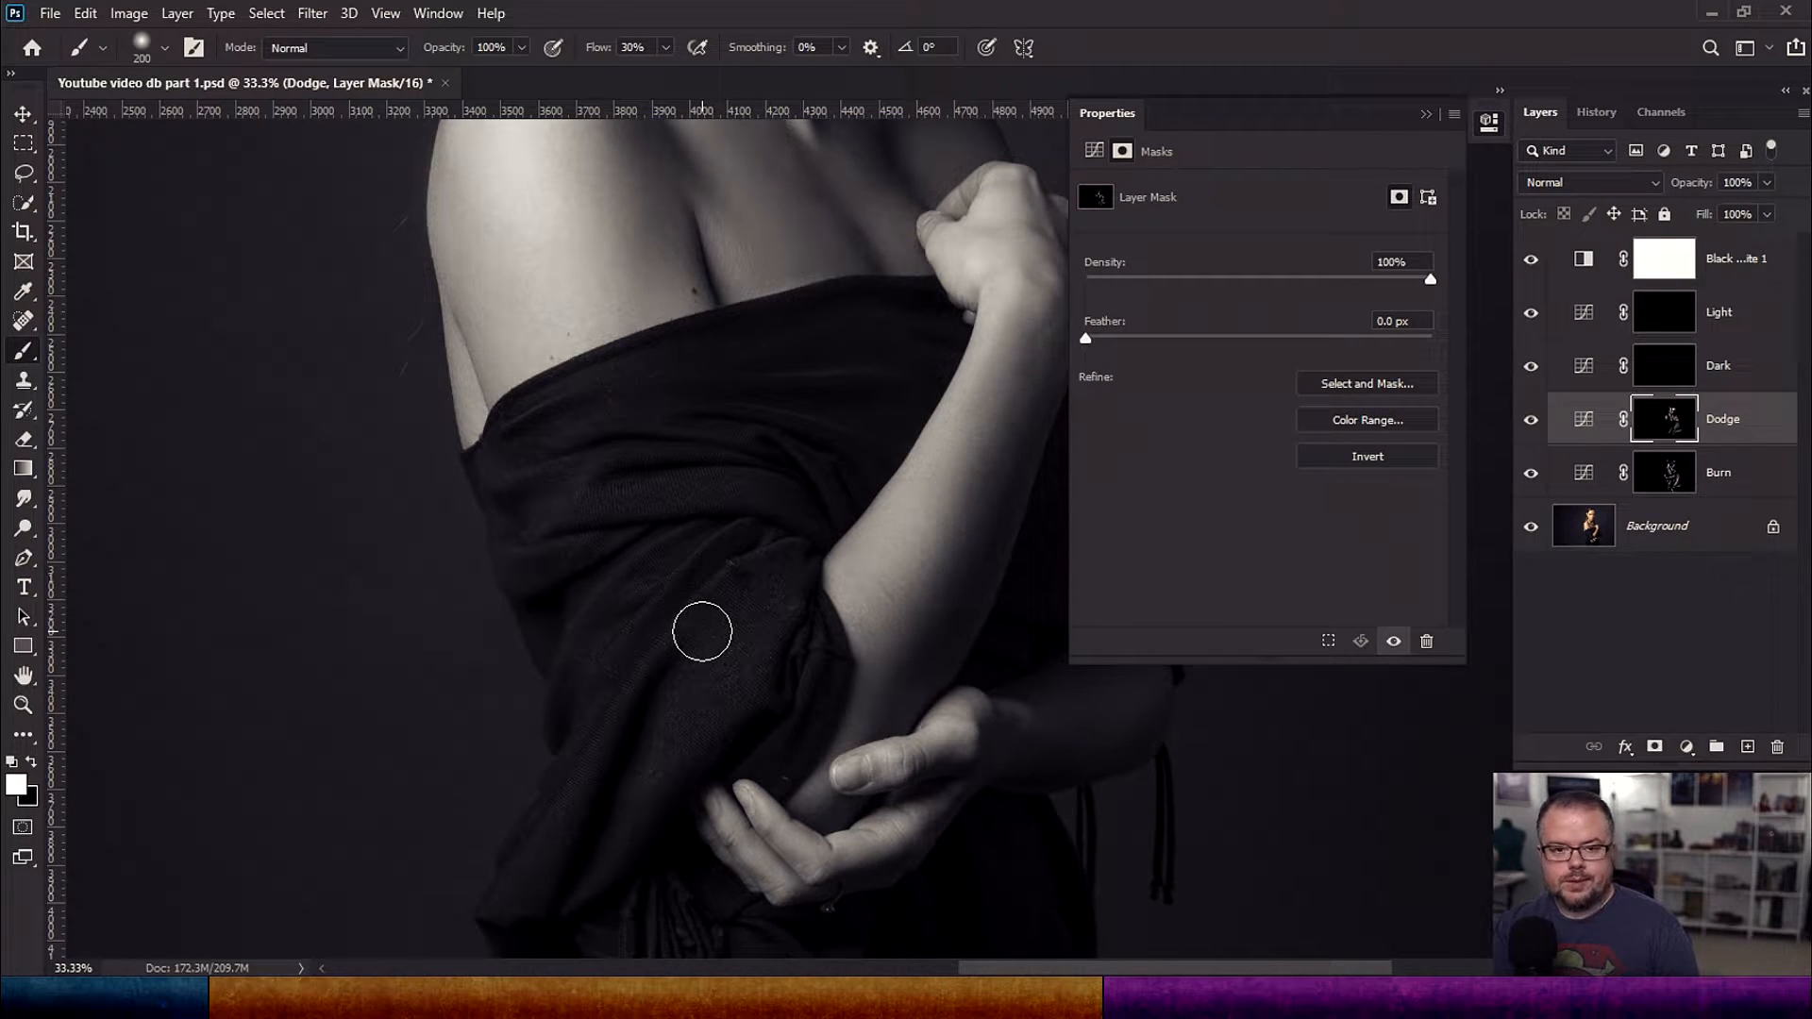
{"action": "key", "text": "bracketleft"}
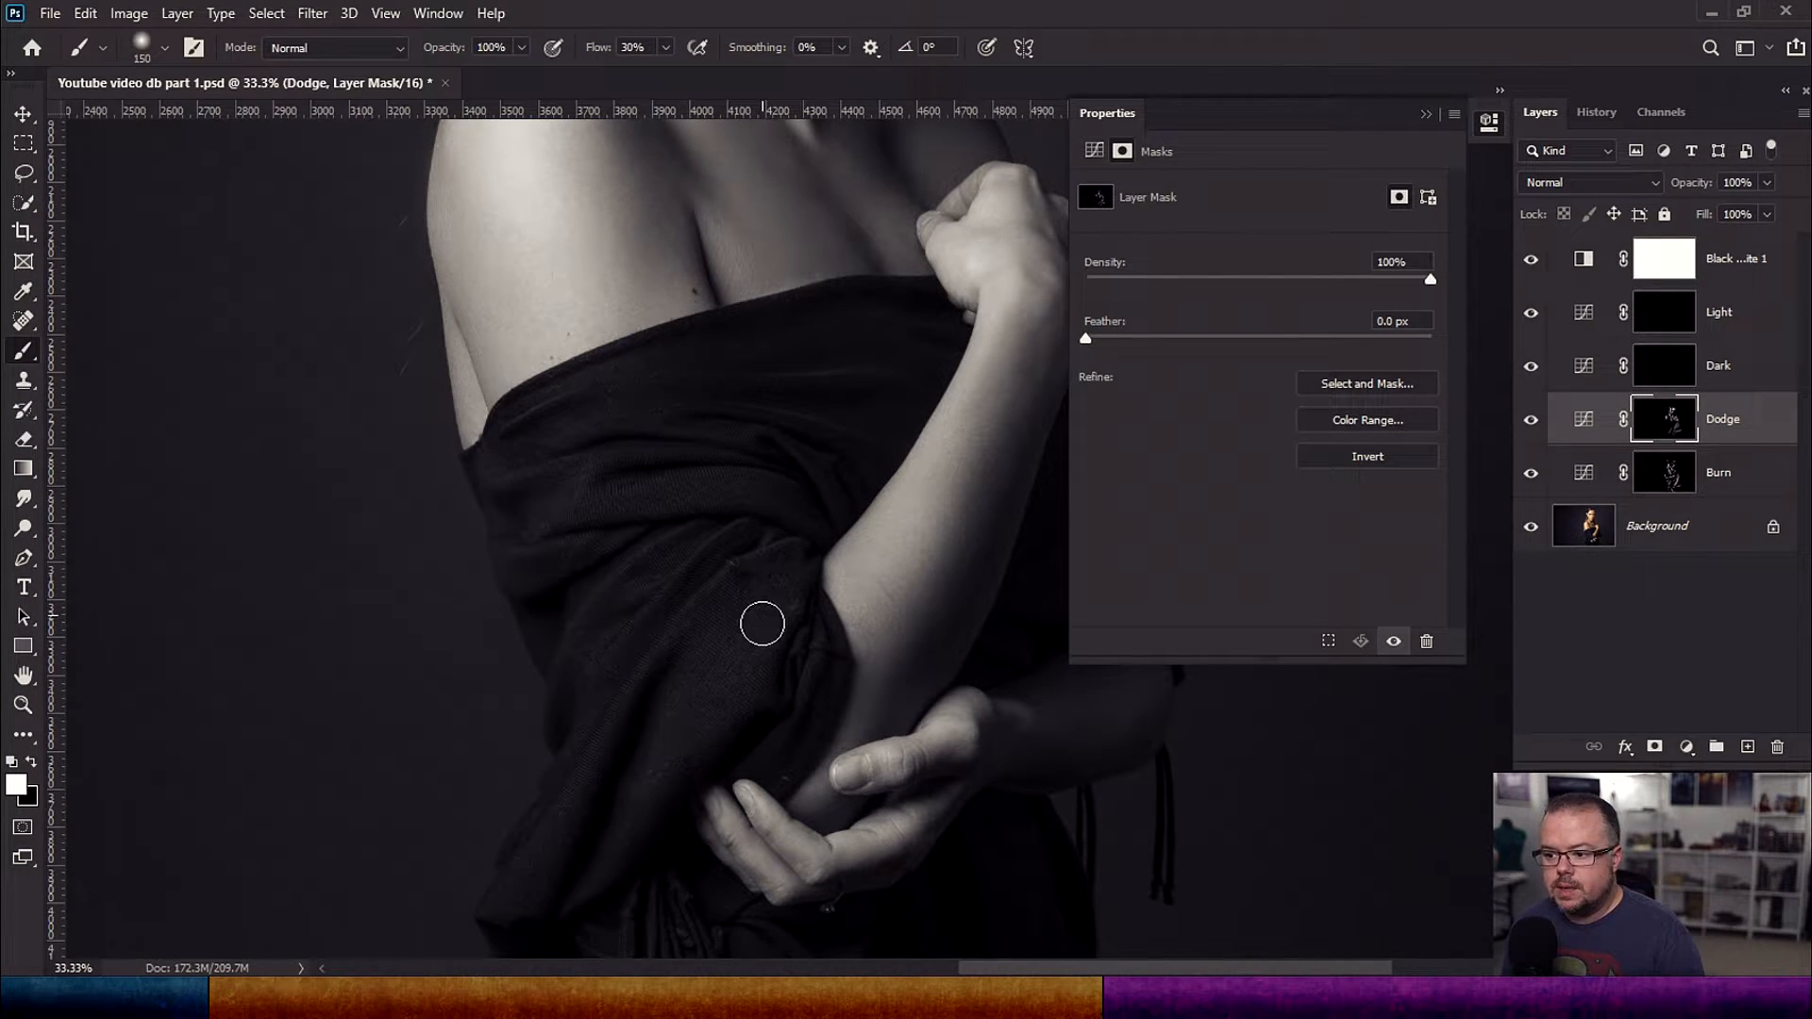
{"action": "key", "text": "bracketleft"}
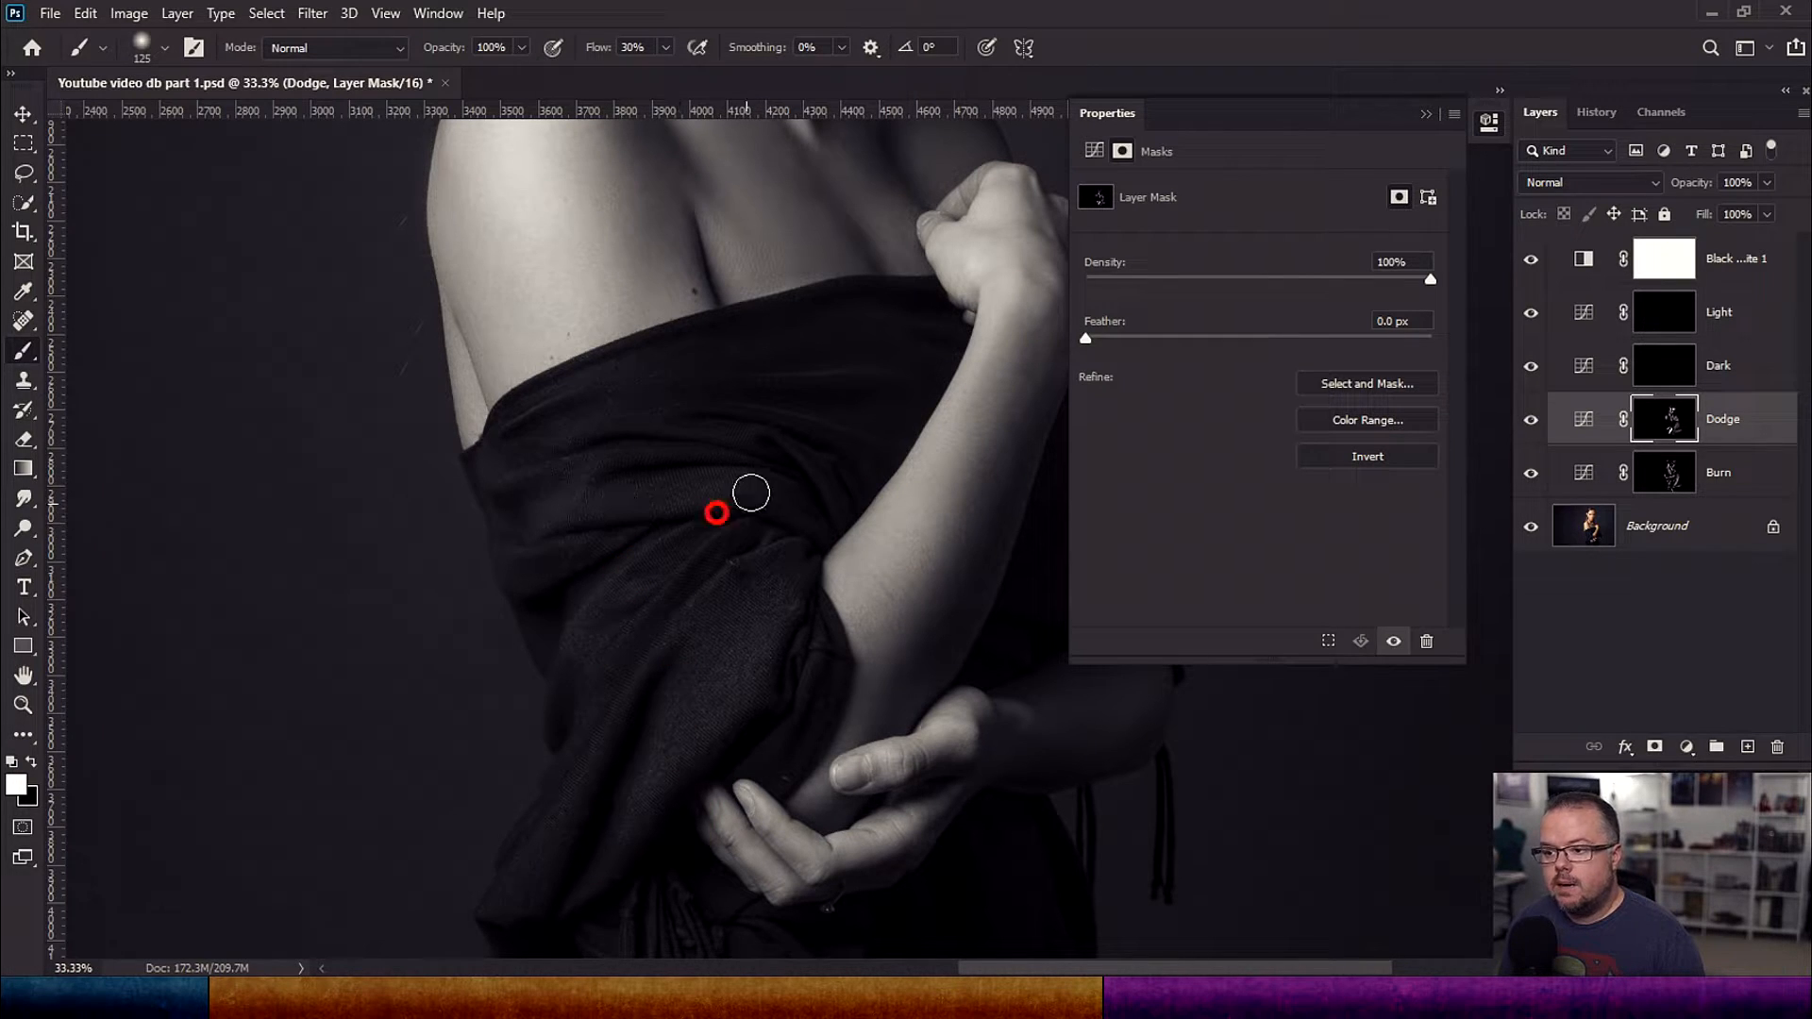
{"action": "key", "text": "bracketright"}
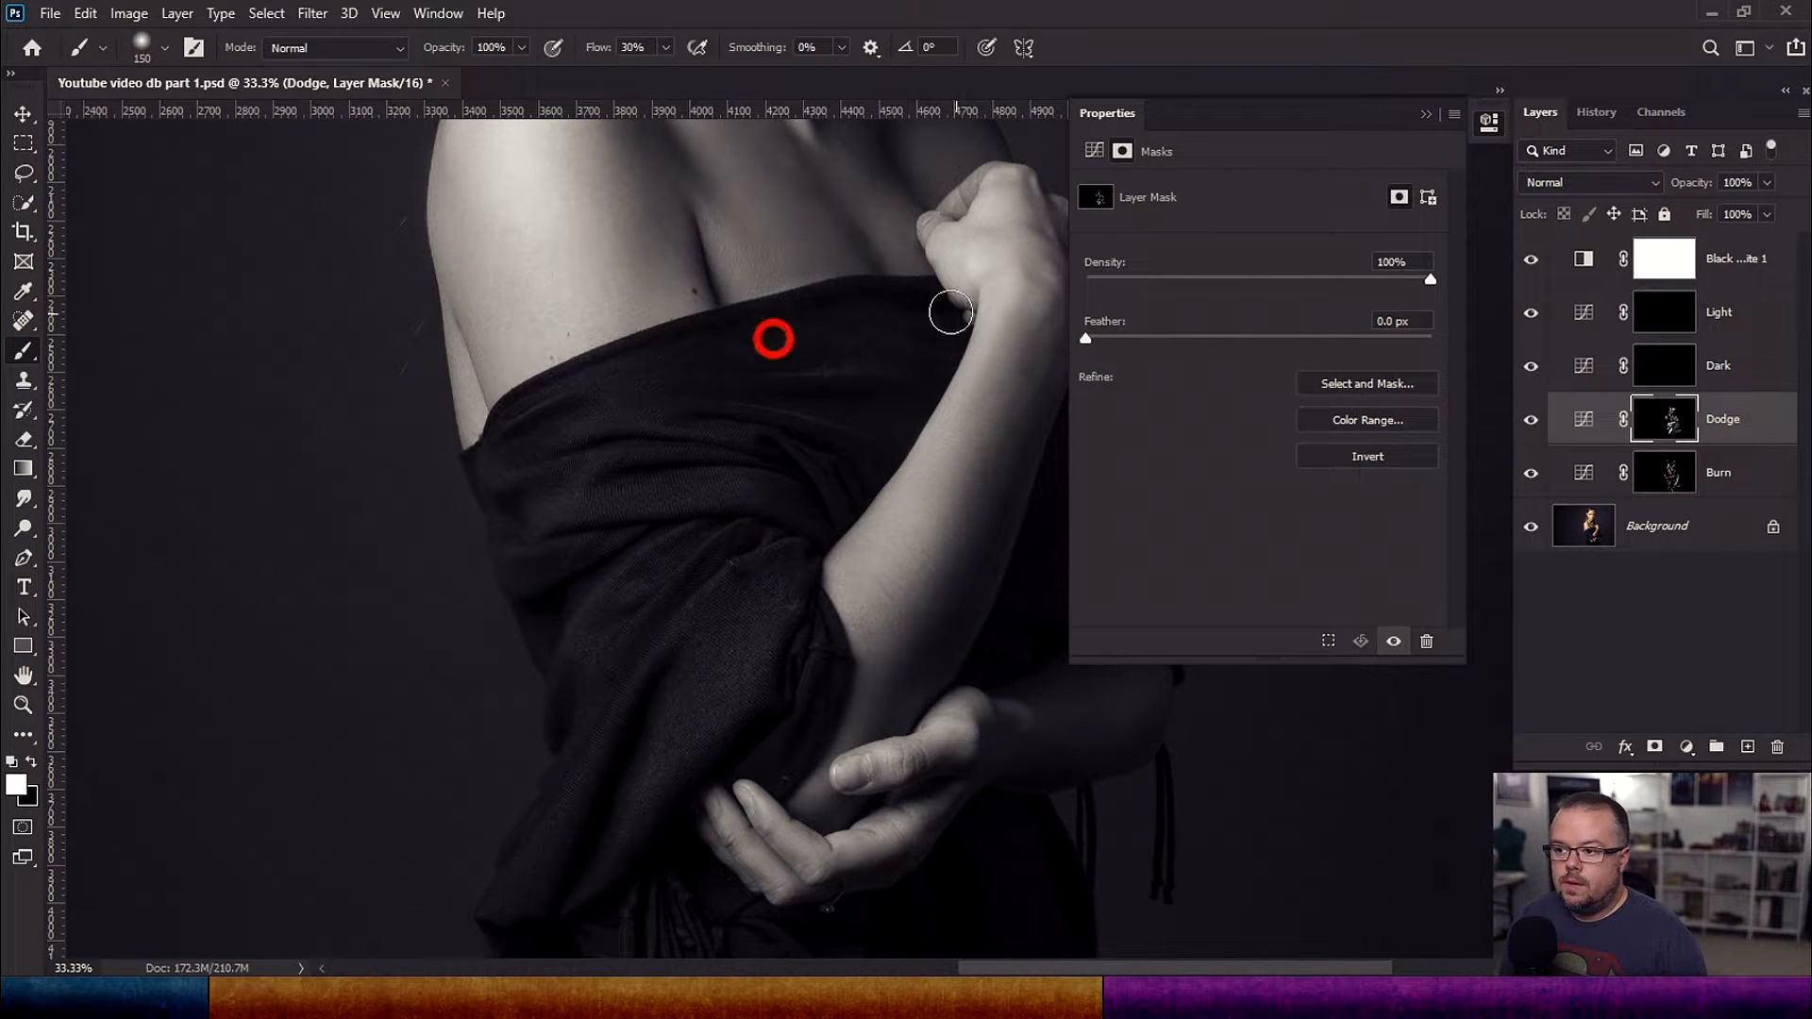
{"action": "key", "text": "bracketright"}
{"action": "key", "text": "bracketright"}
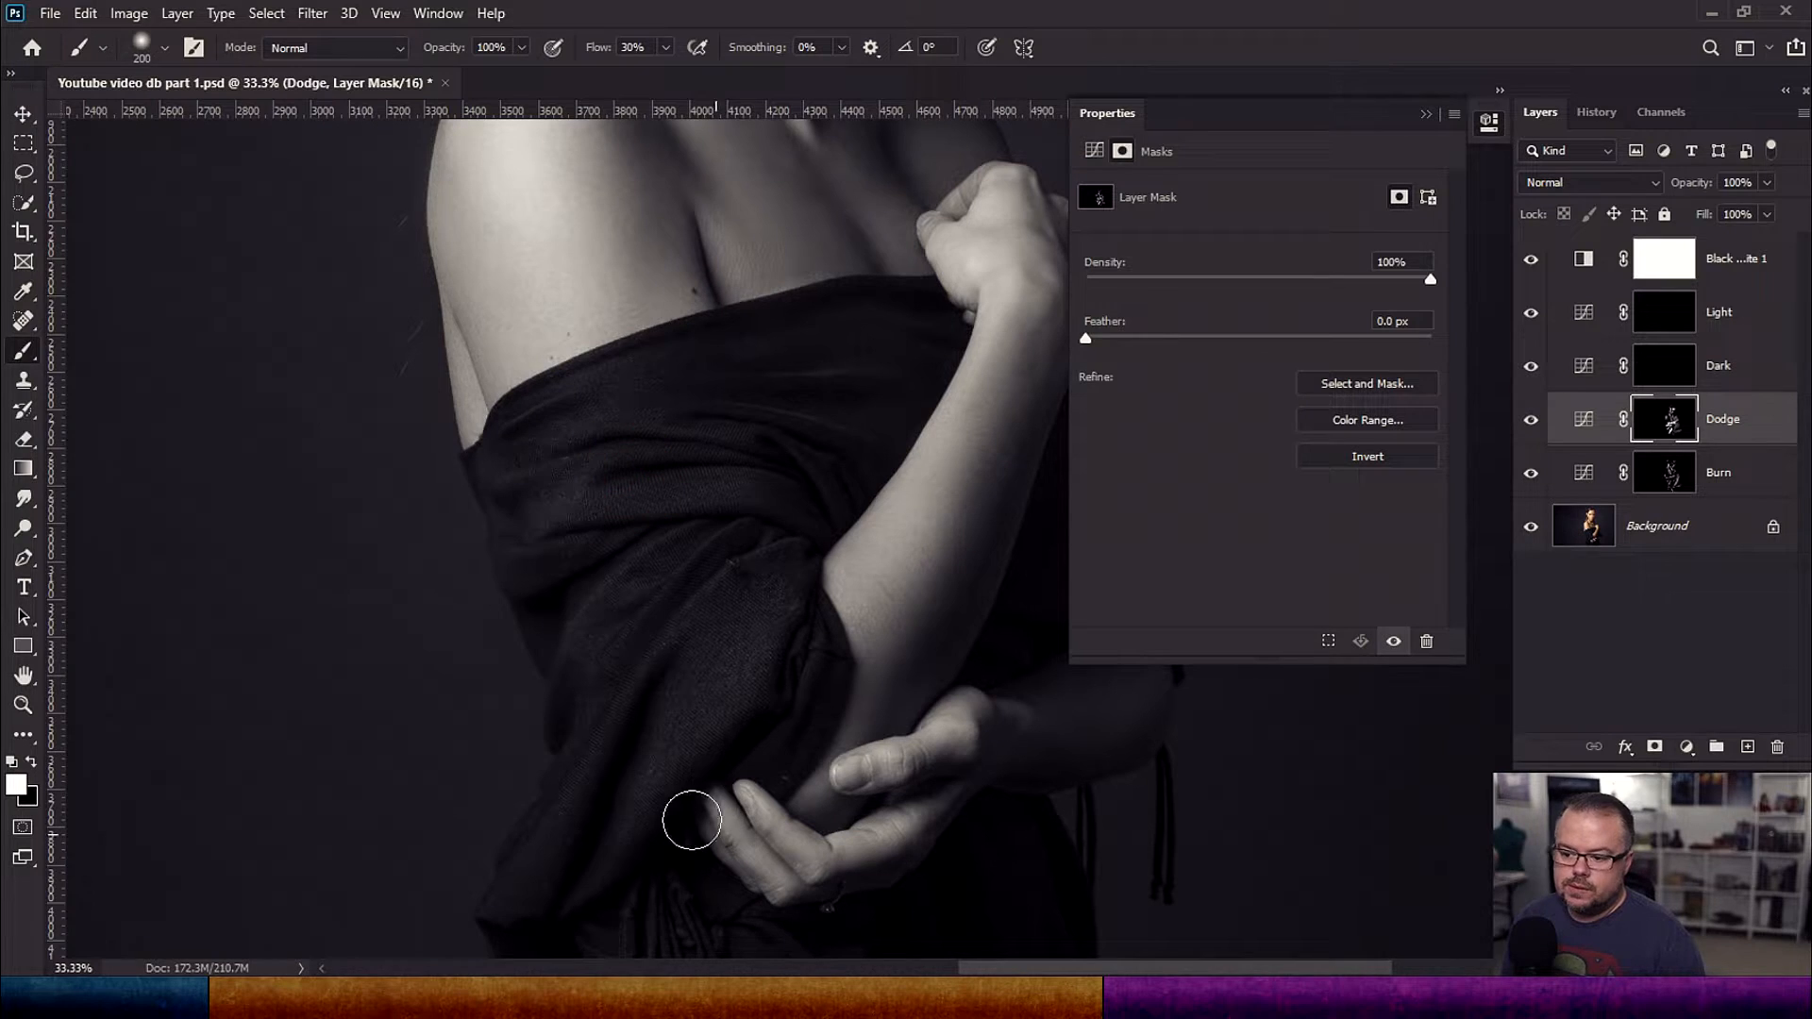
{"action": "key", "text": "bracketright"}
{"action": "key", "text": "bracketright"}
{"action": "scroll", "coordinate": [699, 783], "scroll_direction": "down", "scroll_amount": 3}
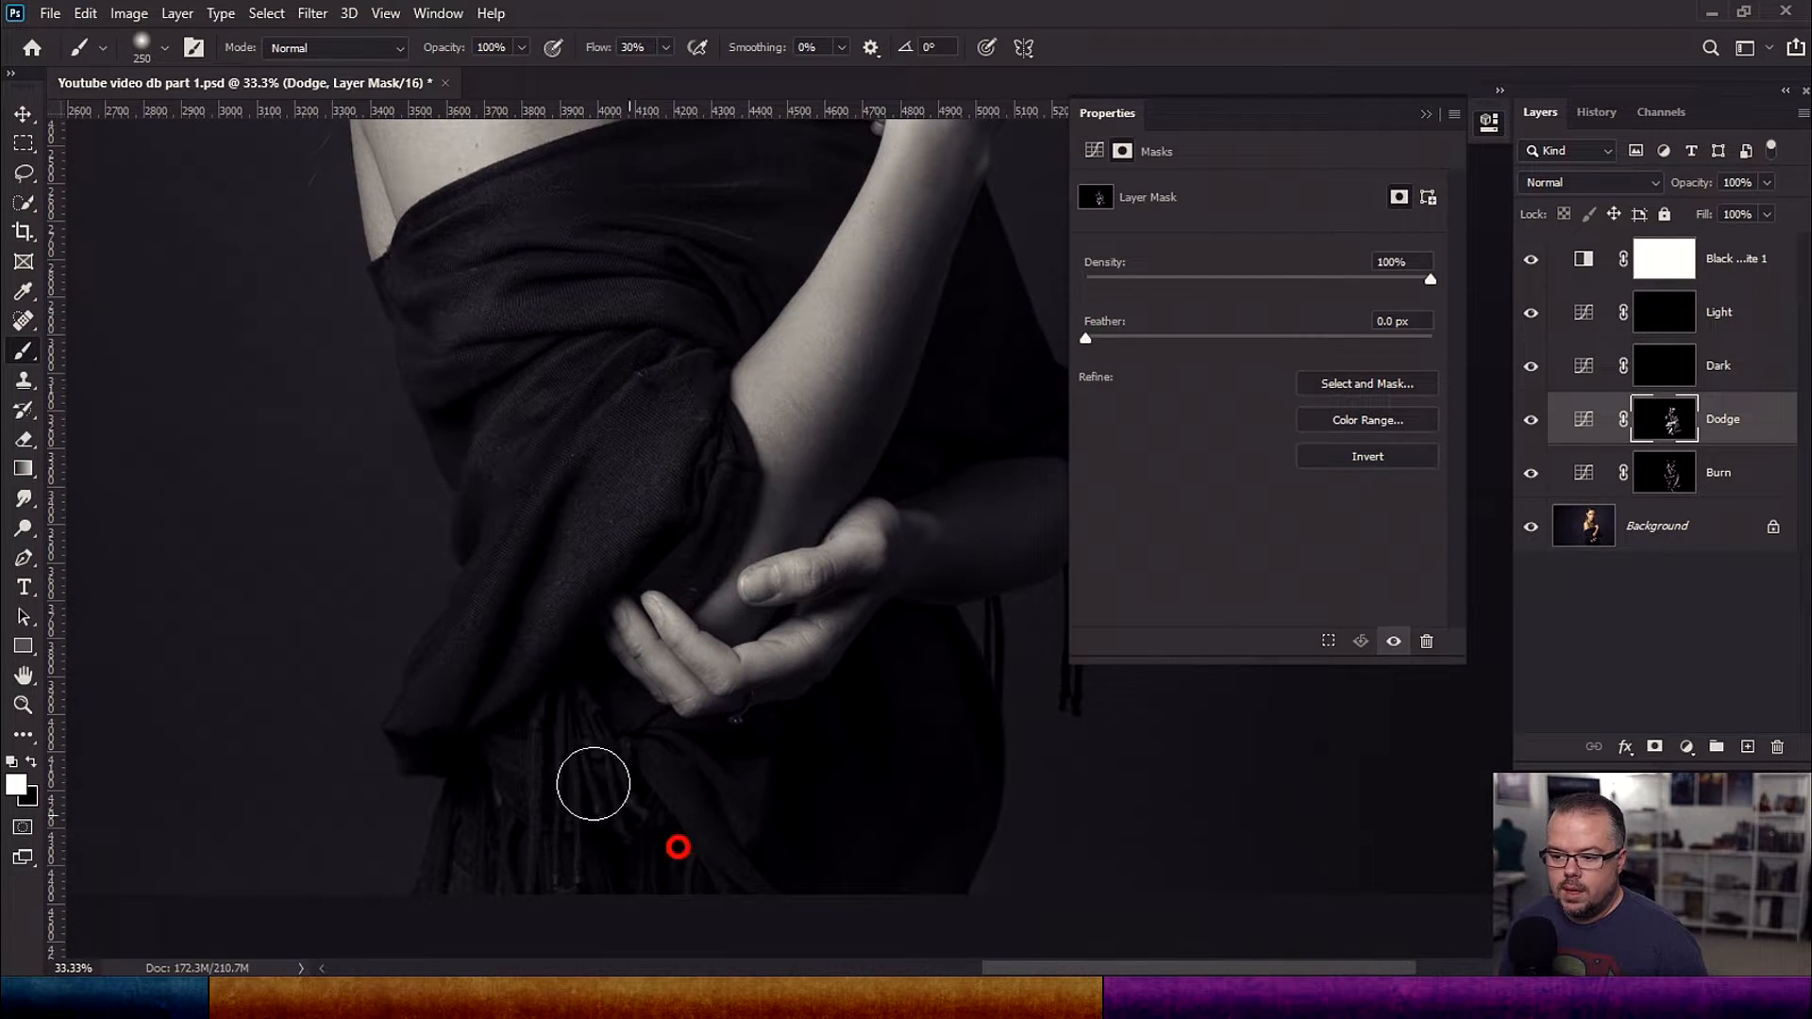
{"action": "scroll", "coordinate": [704, 776], "scroll_direction": "up", "scroll_amount": 5}
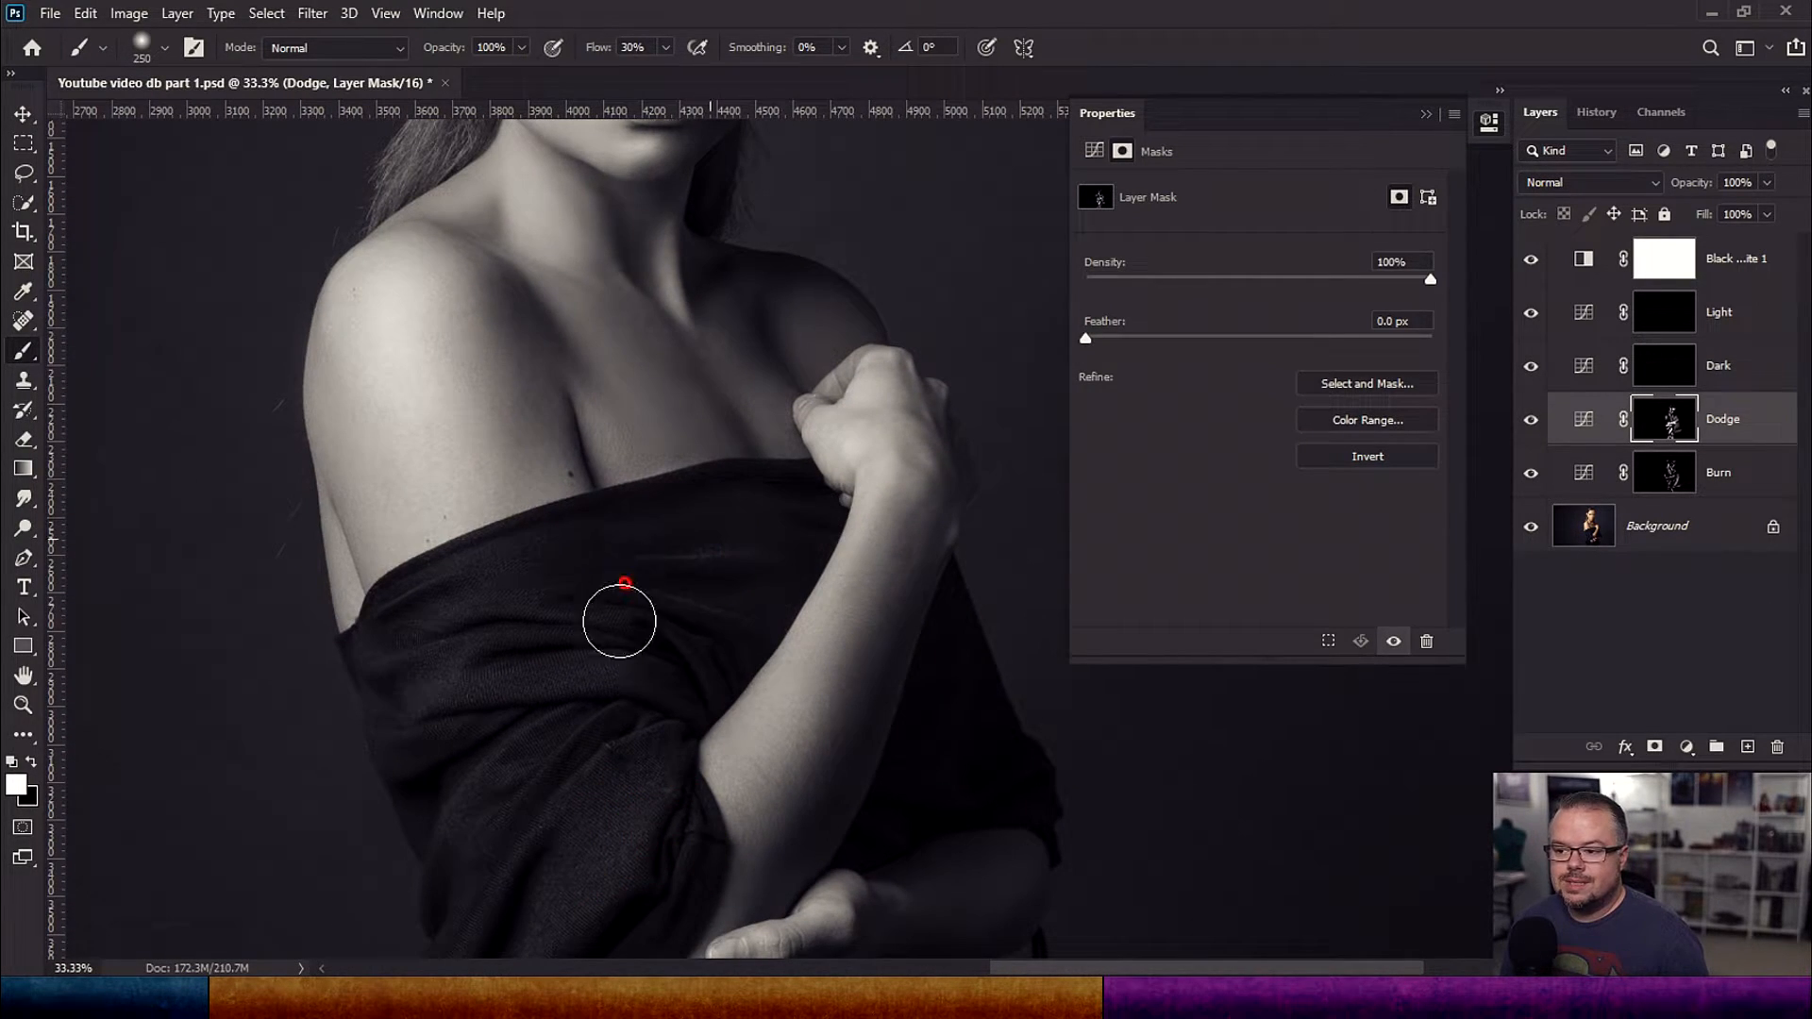
Step: On the Burn layer's mask, darken the creases of the sleeve, reducing the brush to about 80 px
{"action": "left_click", "coordinate": [1682, 469]}
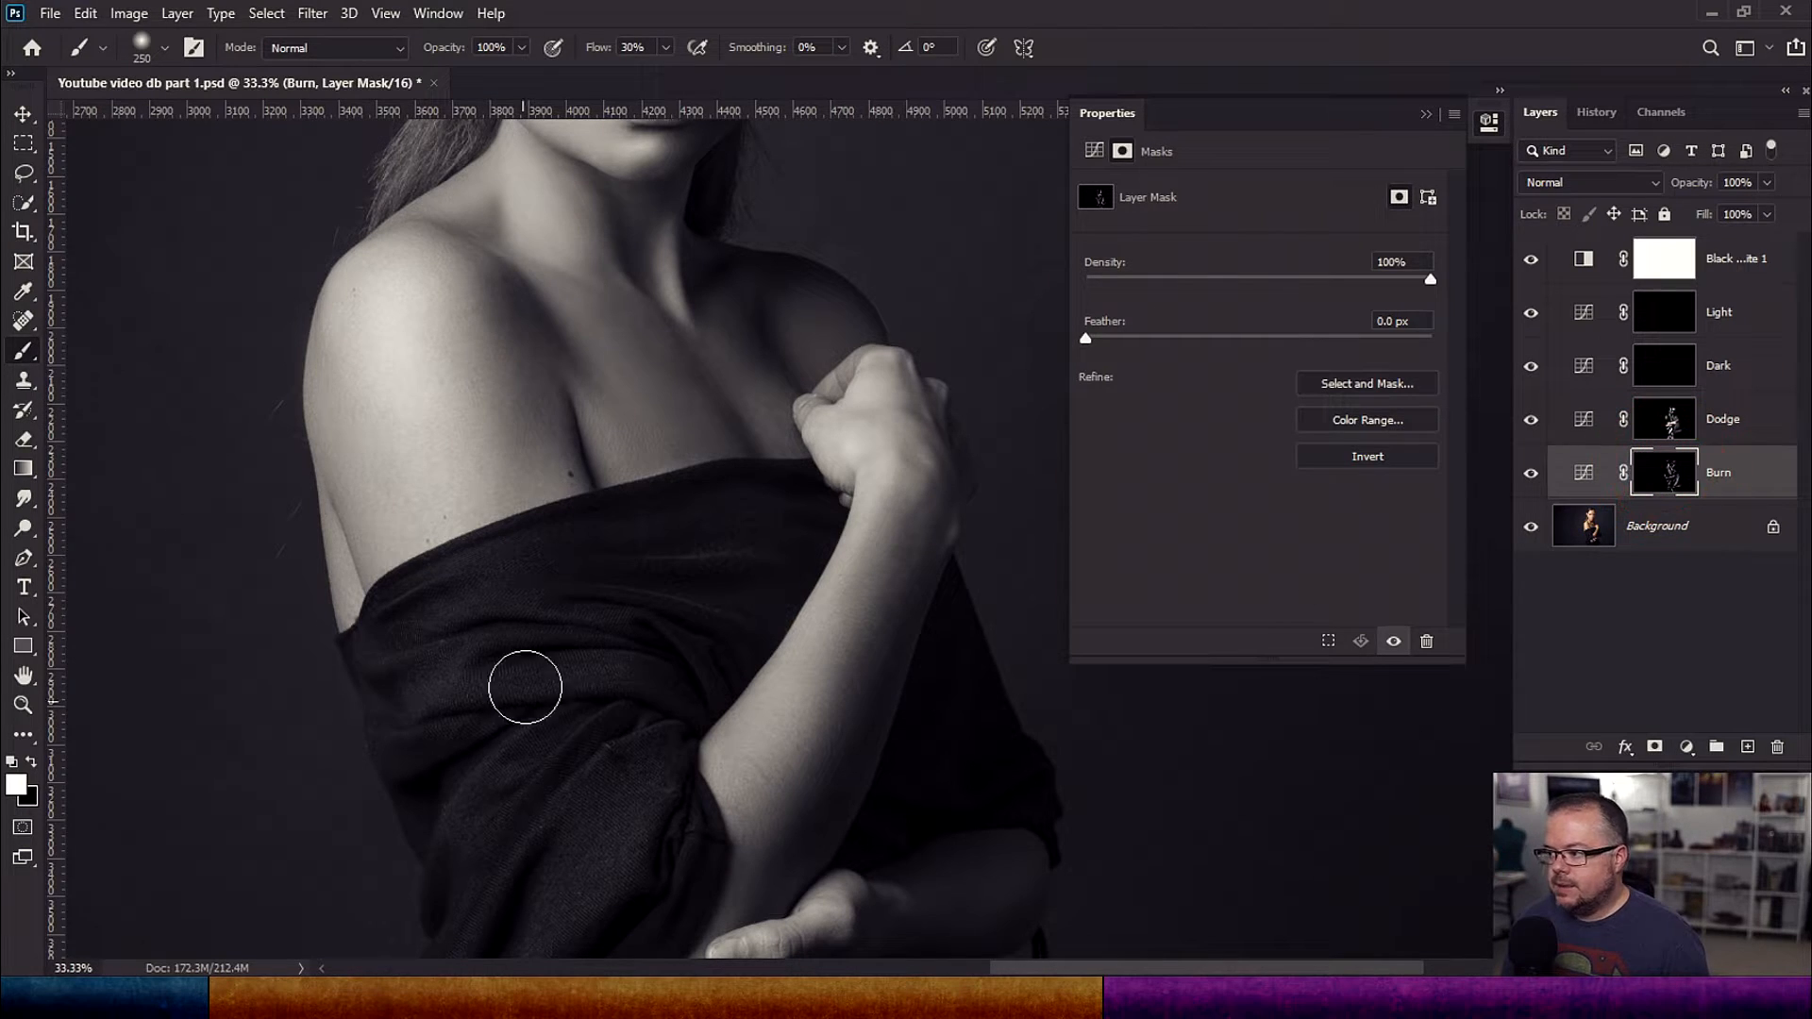
{"action": "key", "text": "bracketleft"}
{"action": "key", "text": "bracketleft"}
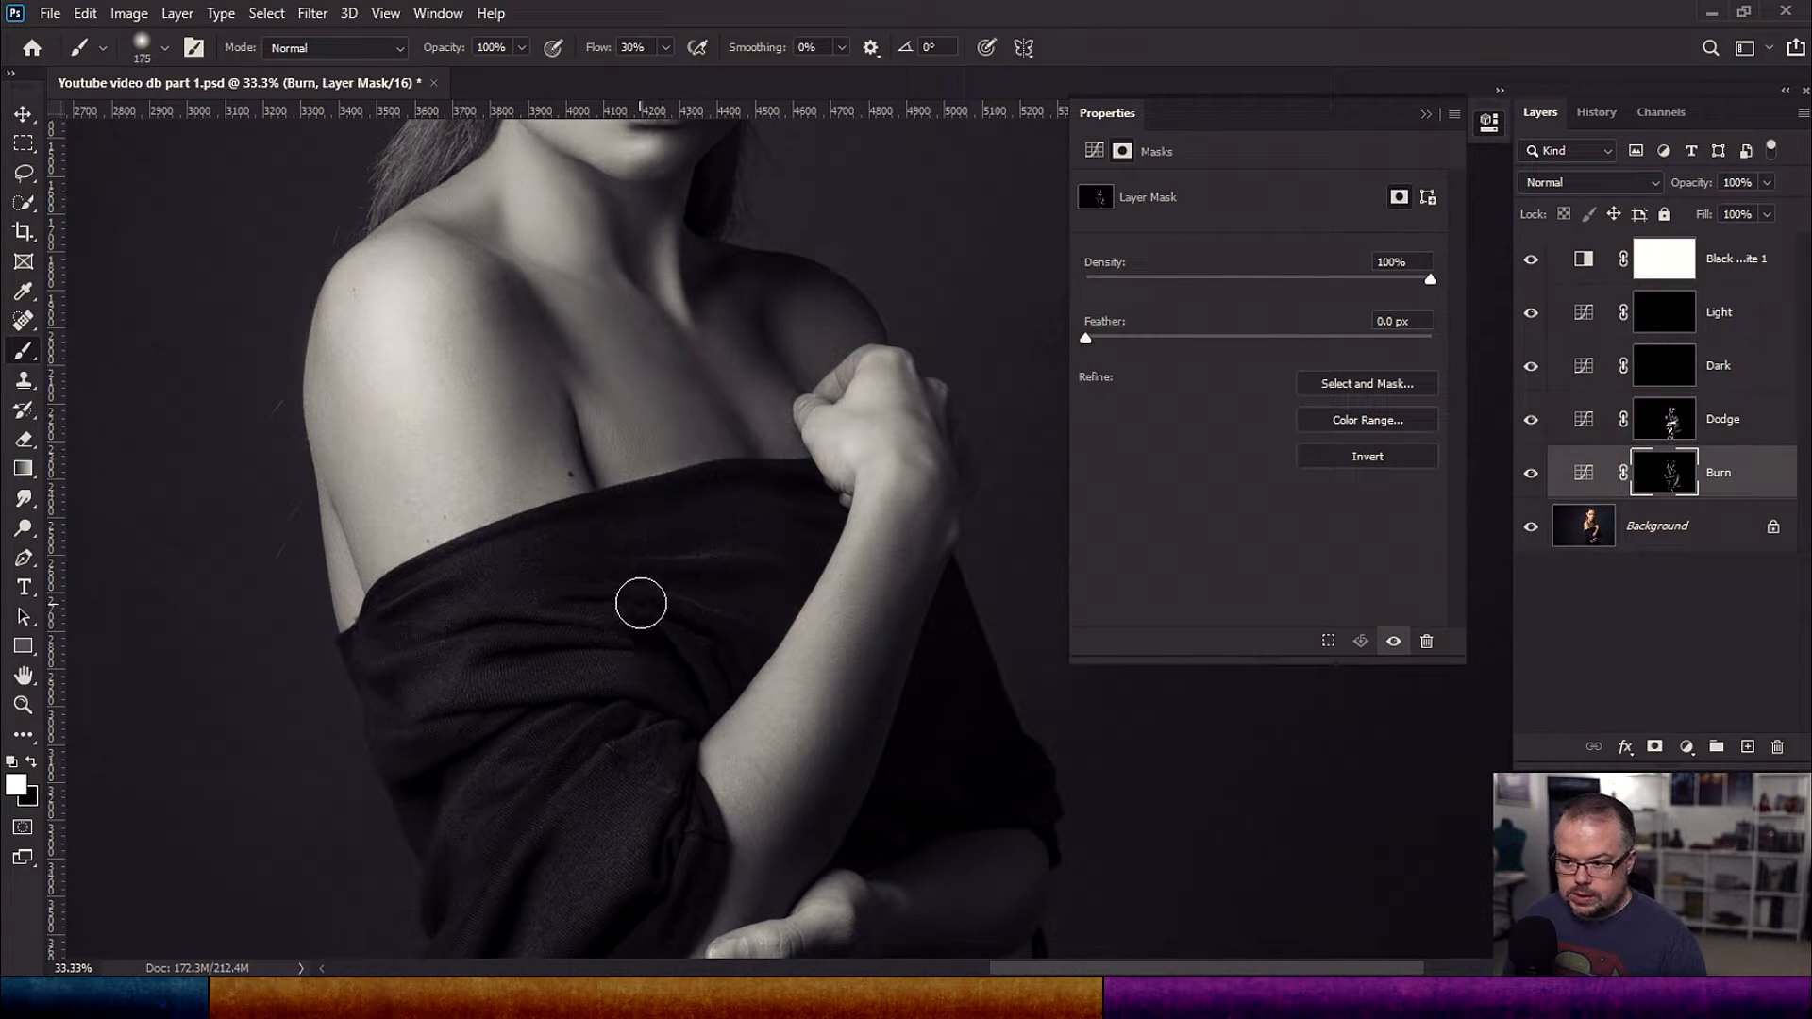
{"action": "key", "text": "bracketleft"}
{"action": "key", "text": "bracketleft"}
{"action": "left_click", "coordinate": [478, 829]}
{"action": "left_click", "coordinate": [534, 769]}
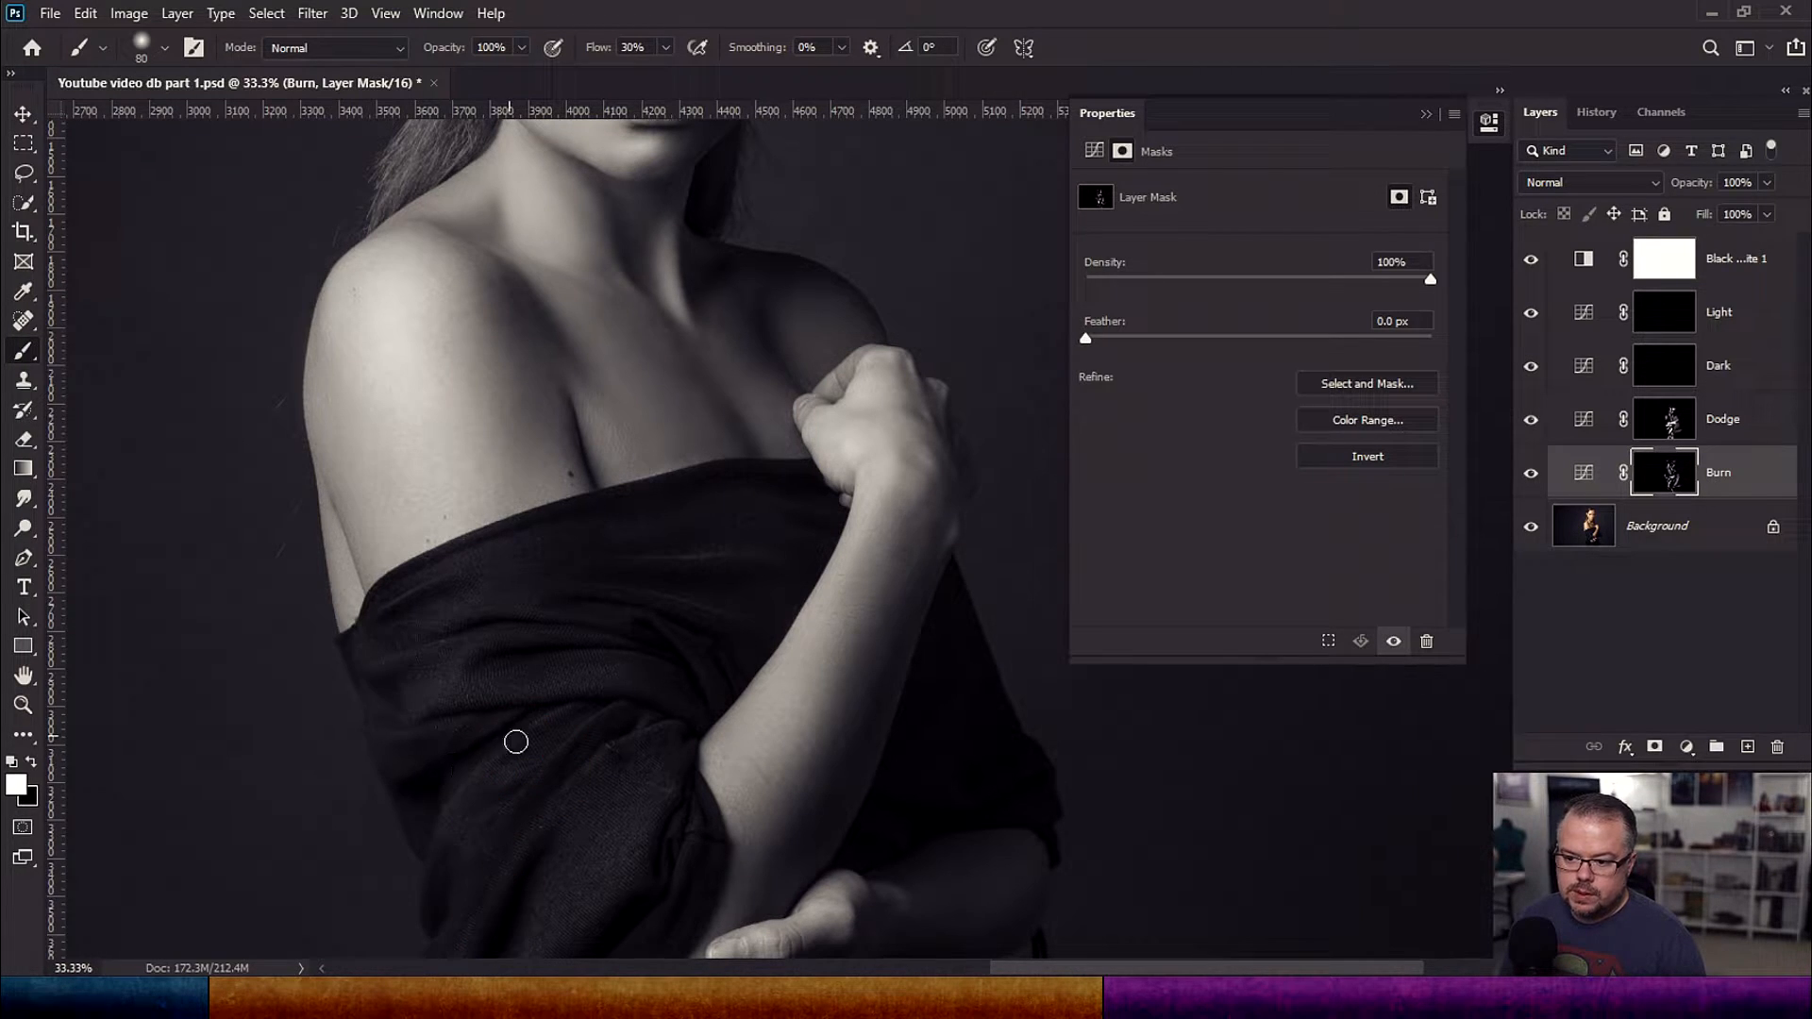
{"action": "left_click", "coordinate": [455, 651]}
Step: Burn the shadows in the upper front of the garment with an enlarged brush
{"action": "key", "text": "bracketright"}
{"action": "left_click_drag", "start_coordinate": [534, 566], "coordinate": [734, 562]}
{"action": "mouse_move", "coordinate": [619, 542]}
{"action": "left_mouse_down"}
{"action": "mouse_move", "coordinate": [789, 532]}
{"action": "mouse_move", "coordinate": [747, 542]}
{"action": "left_mouse_up"}
Step: Lower the brush flow to 10% and burn the shadows beneath the crossed hands with a 250 px brush on the Burn mask
{"action": "key", "text": "space"}
{"action": "left_click_drag", "start_coordinate": [894, 556], "coordinate": [983, 894]}
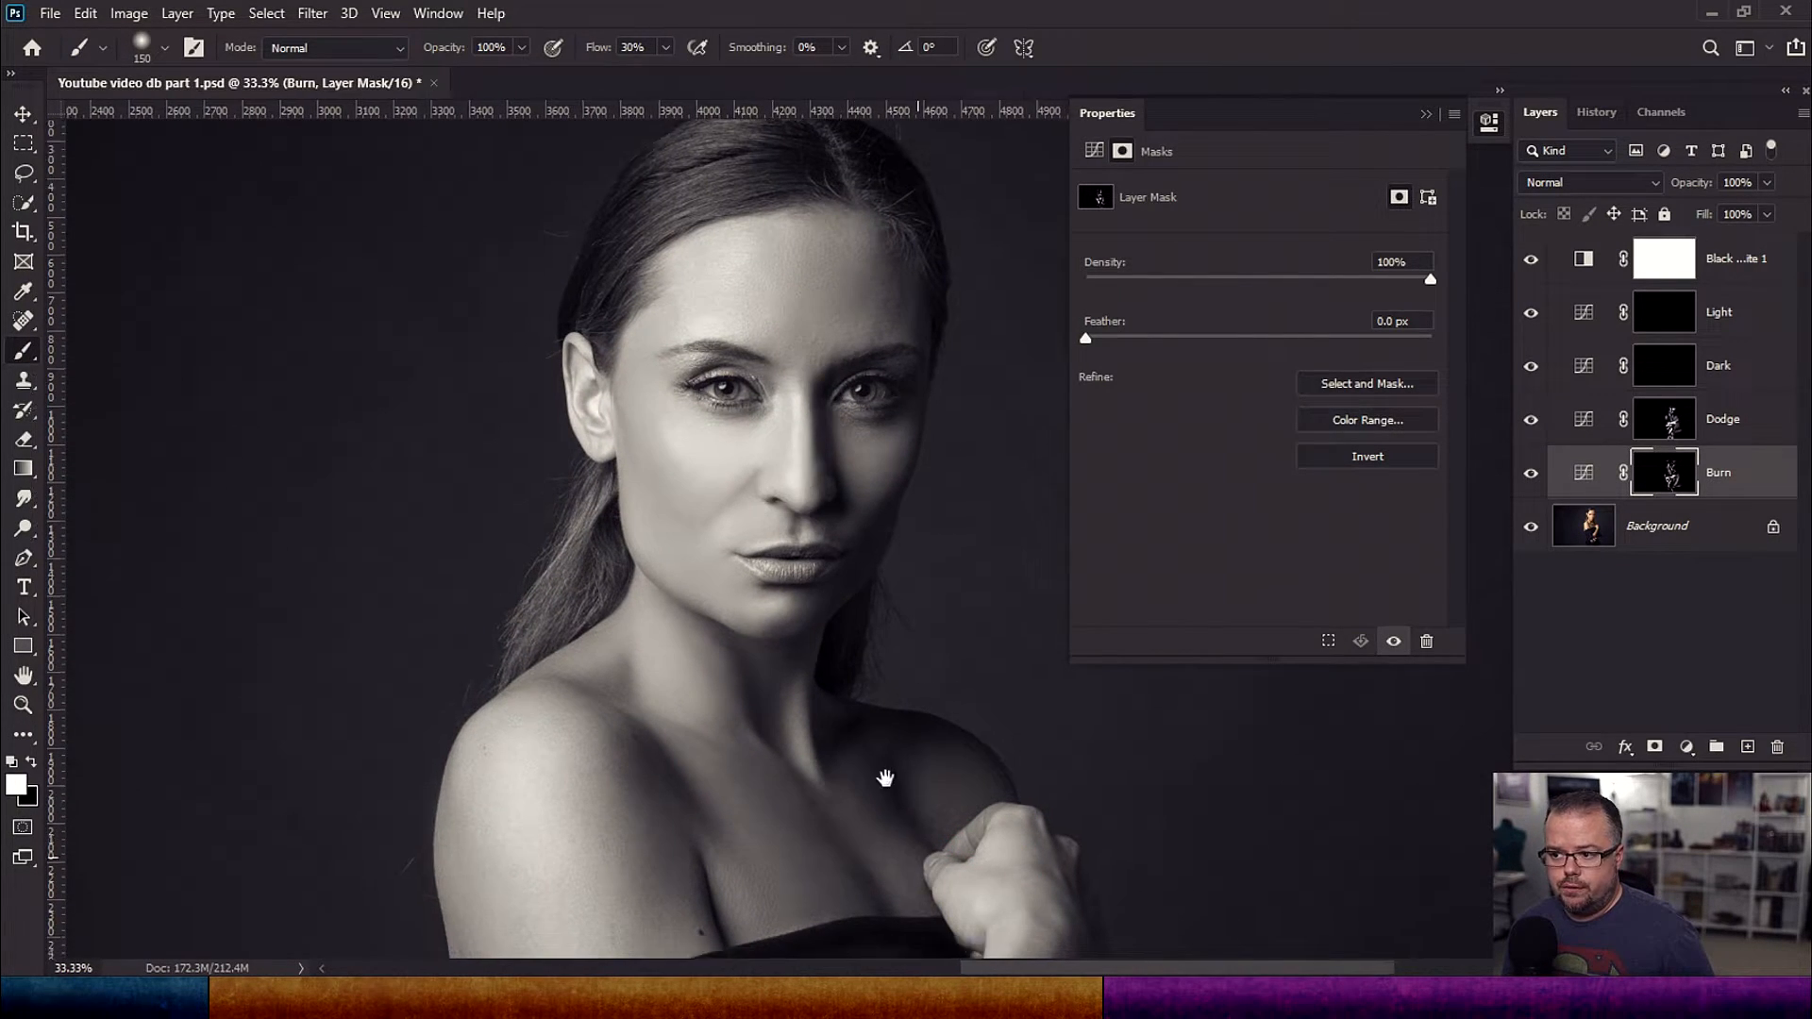
{"action": "left_click_drag", "start_coordinate": [886, 777], "coordinate": [850, 230]}
{"action": "key", "text": "space"}
{"action": "left_click_drag", "start_coordinate": [912, 639], "coordinate": [688, 817]}
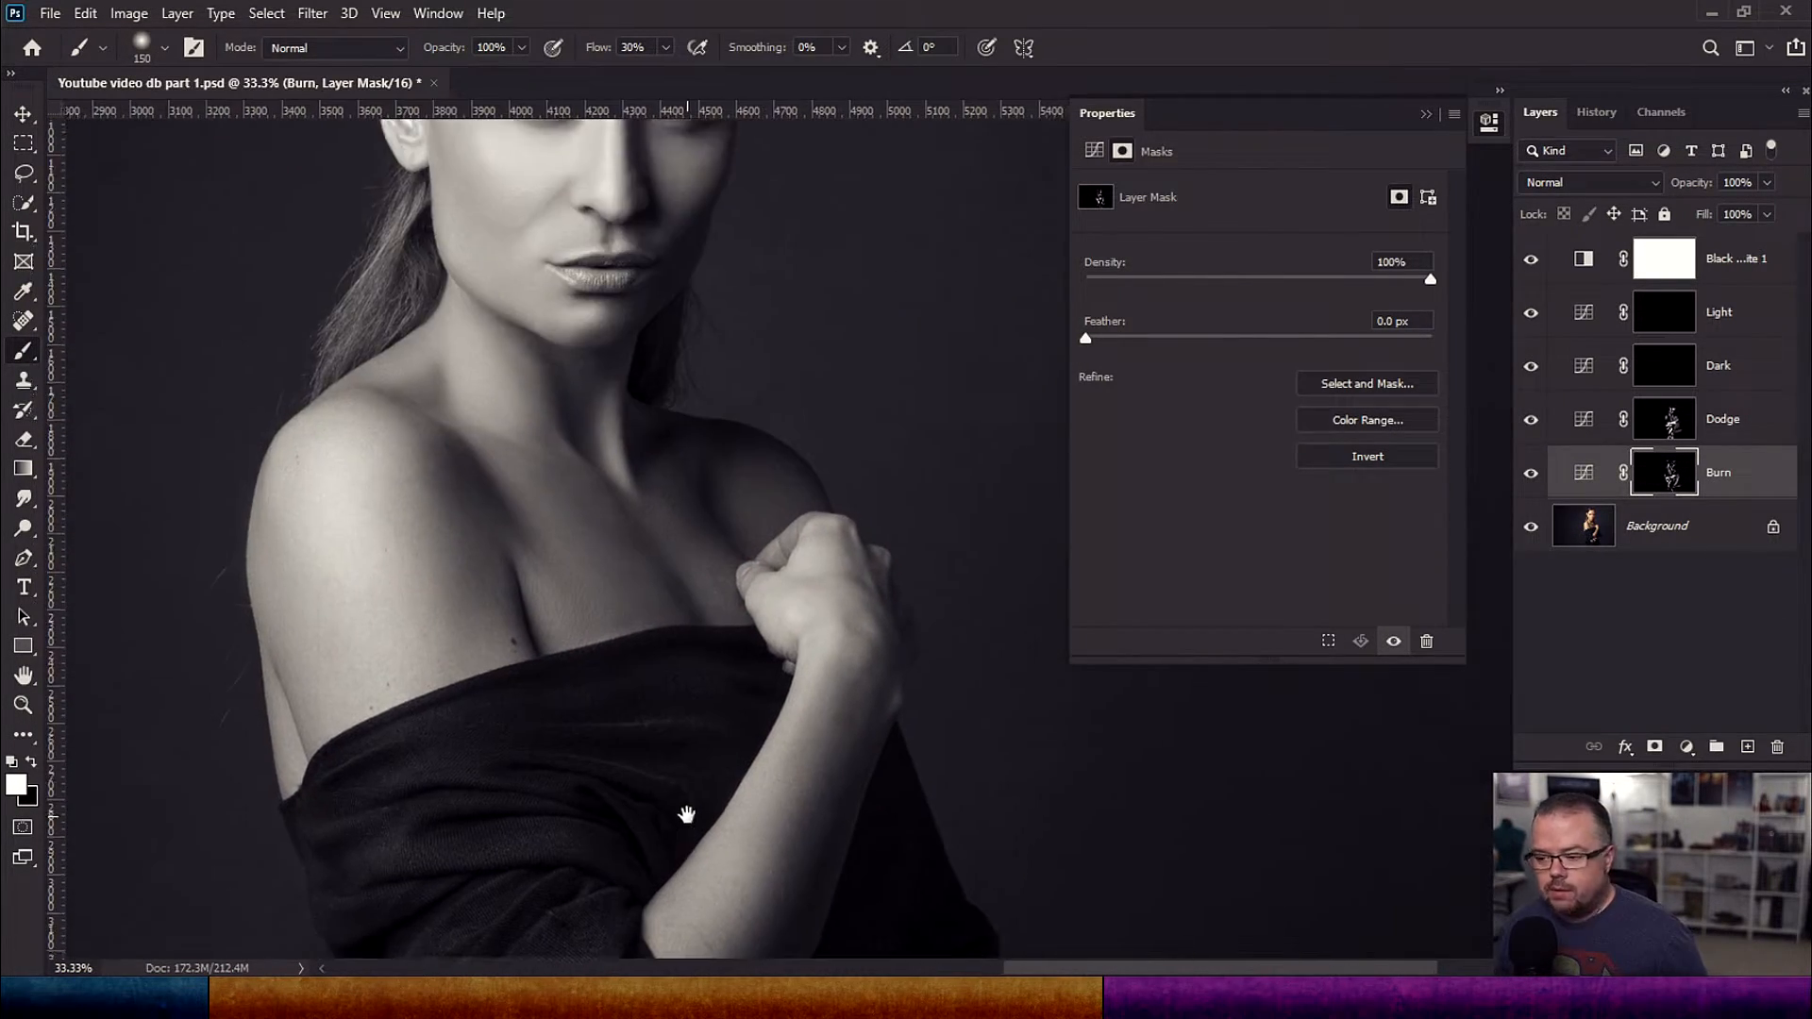
{"action": "key", "text": "space"}
{"action": "left_click_drag", "start_coordinate": [738, 881], "coordinate": [711, 602]}
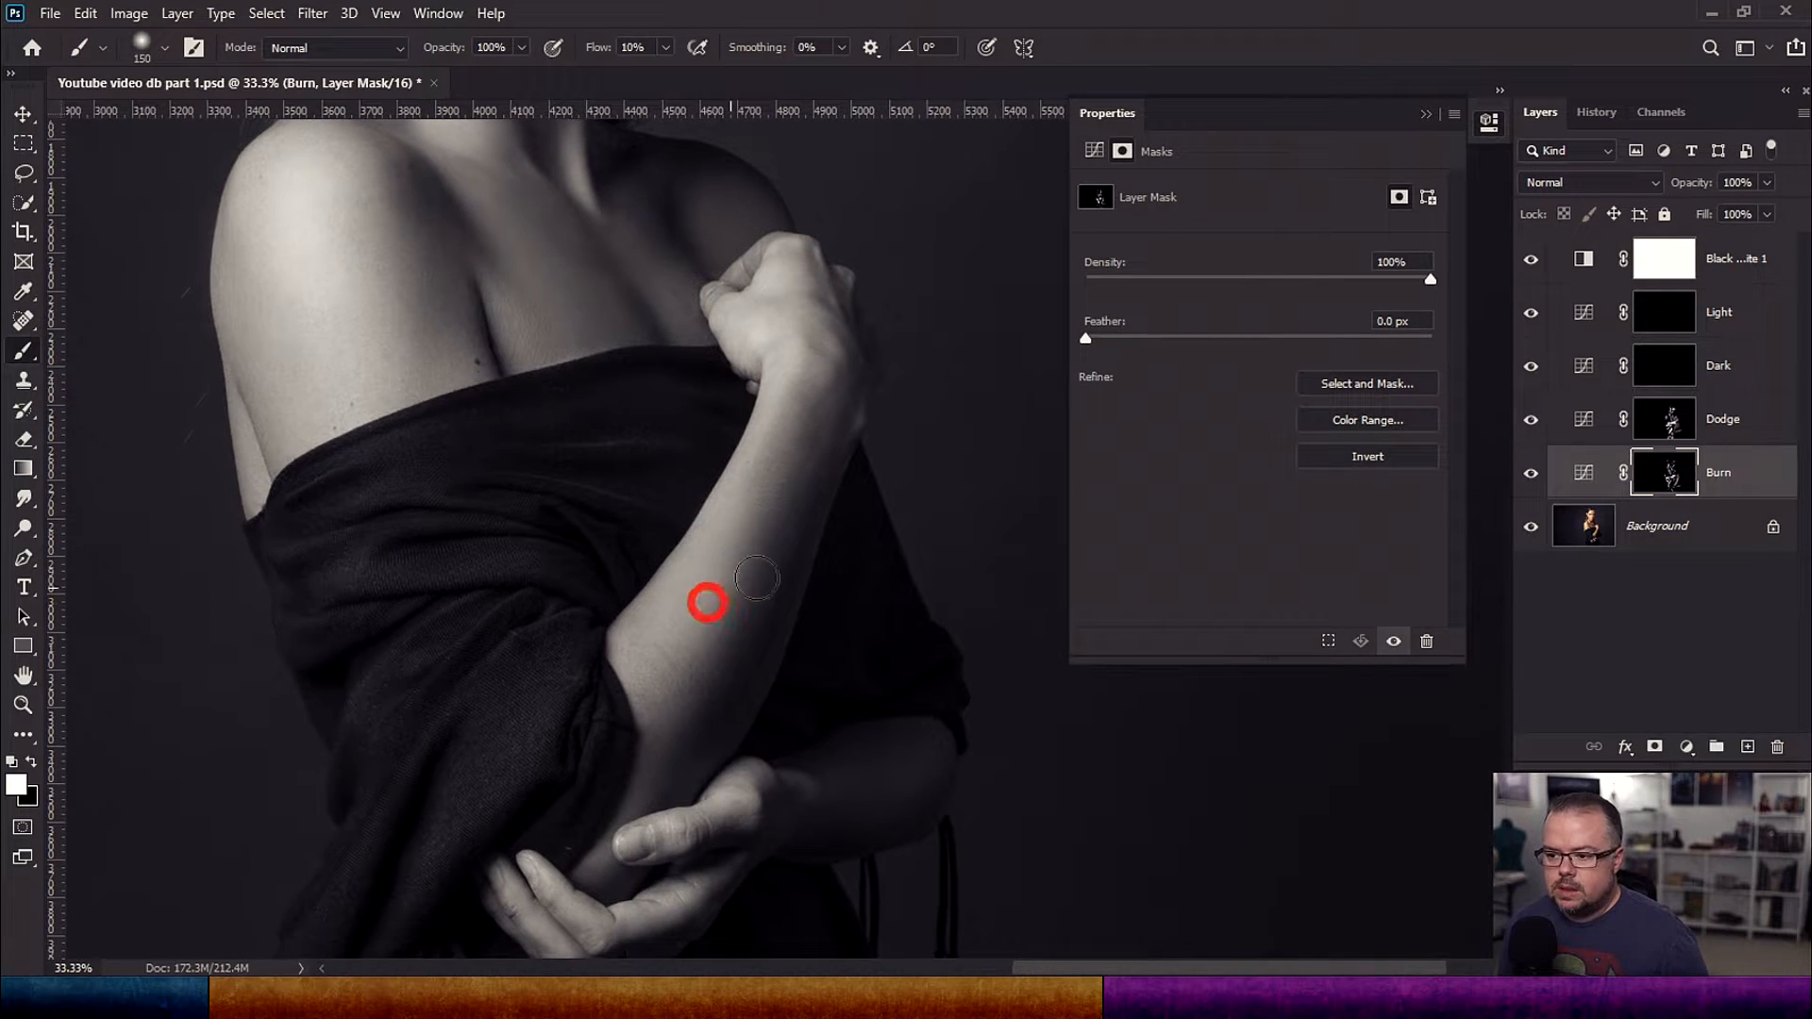
{"action": "key", "text": "bracketright"}
{"action": "key", "text": "bracketright"}
{"action": "key", "text": "bracketright"}
{"action": "key", "text": "bracketright"}
{"action": "key", "text": "bracketright"}
{"action": "key", "text": "bracketleft"}
{"action": "key", "text": "bracketleft"}
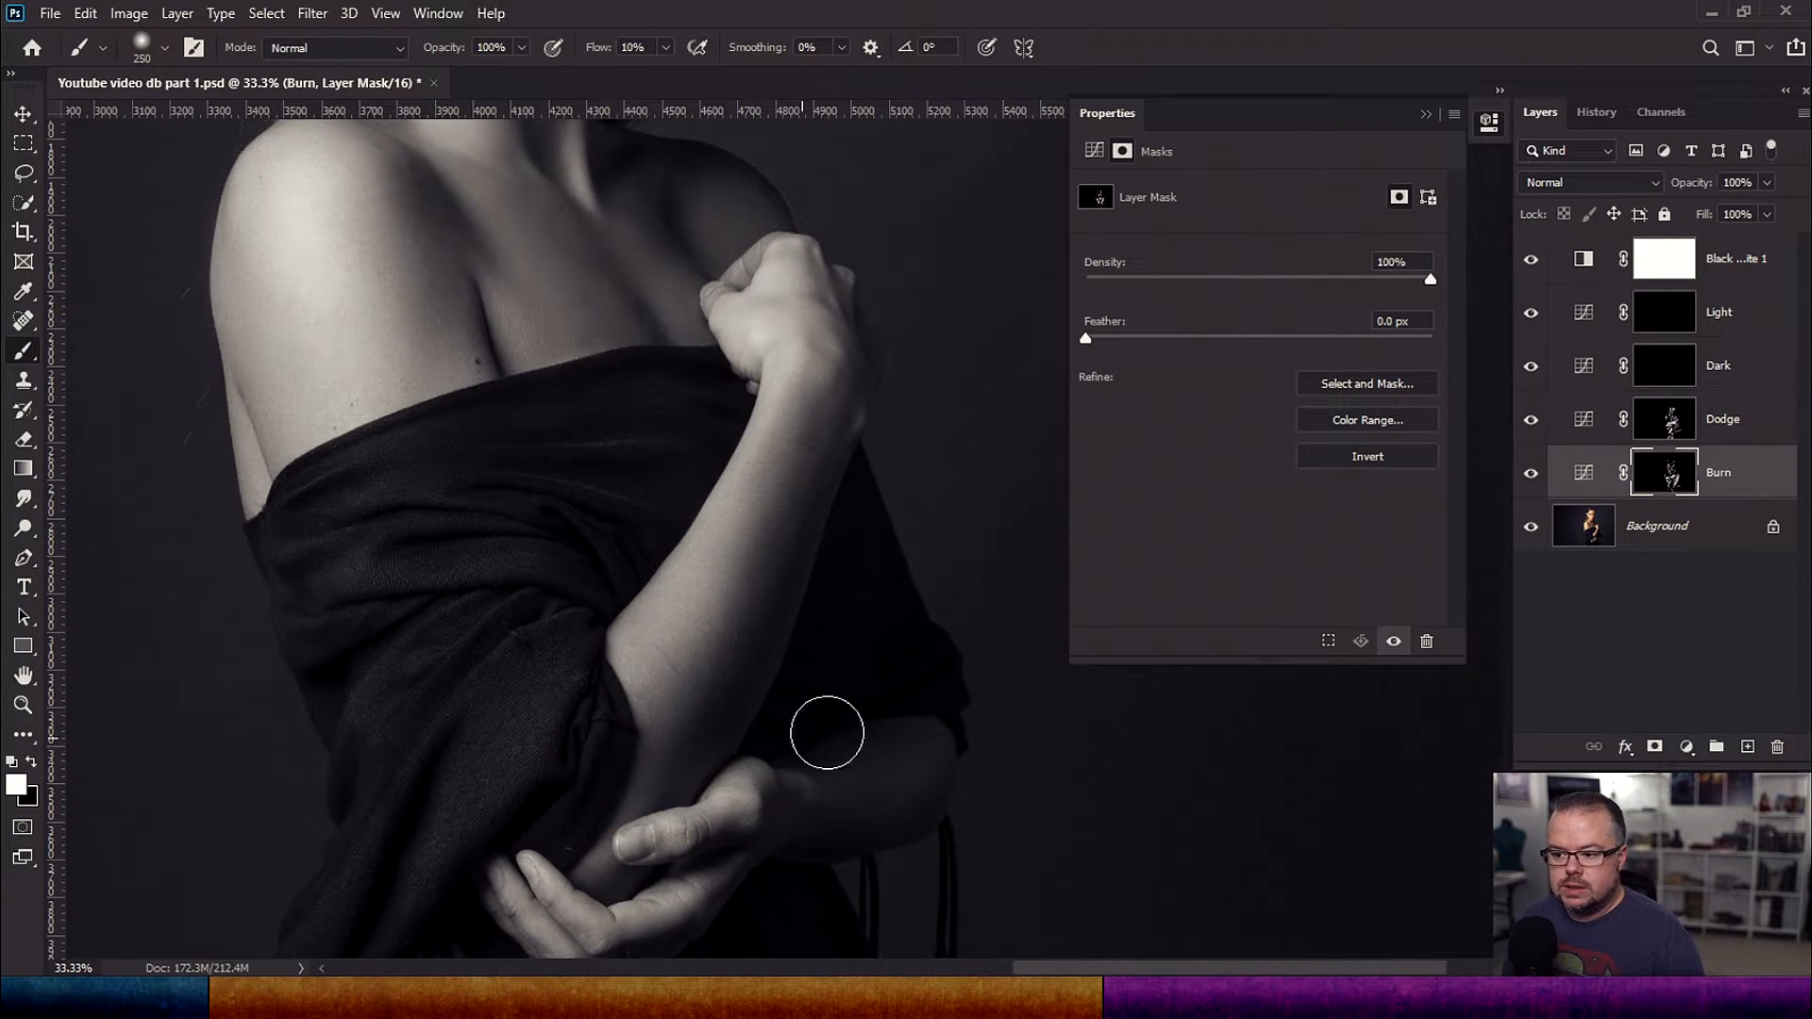
{"action": "left_click_drag", "start_coordinate": [800, 862], "coordinate": [659, 914]}
Step: Fit the whole portrait in view, collapse the Properties panel and hide the Black & White layer
{"action": "key", "text": "space"}
{"action": "left_click_drag", "start_coordinate": [635, 367], "coordinate": [647, 655]}
{"action": "key", "text": "space"}
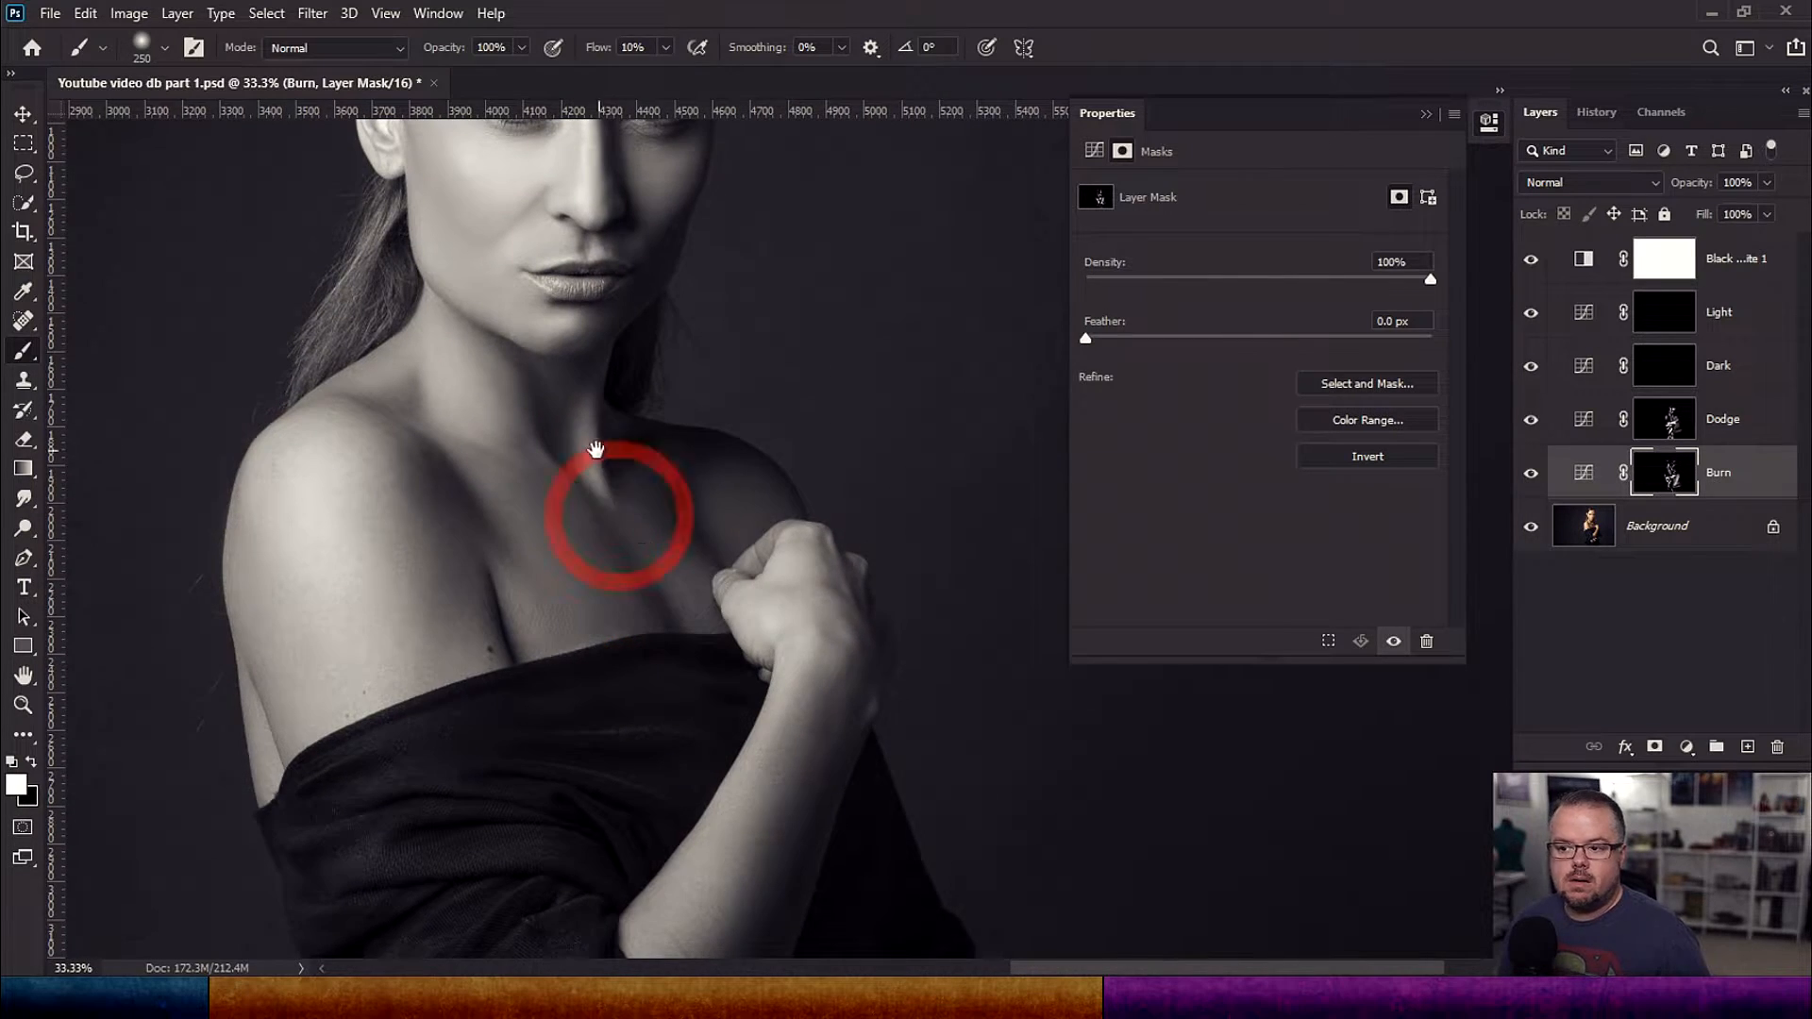
{"action": "left_click_drag", "start_coordinate": [602, 455], "coordinate": [662, 741]}
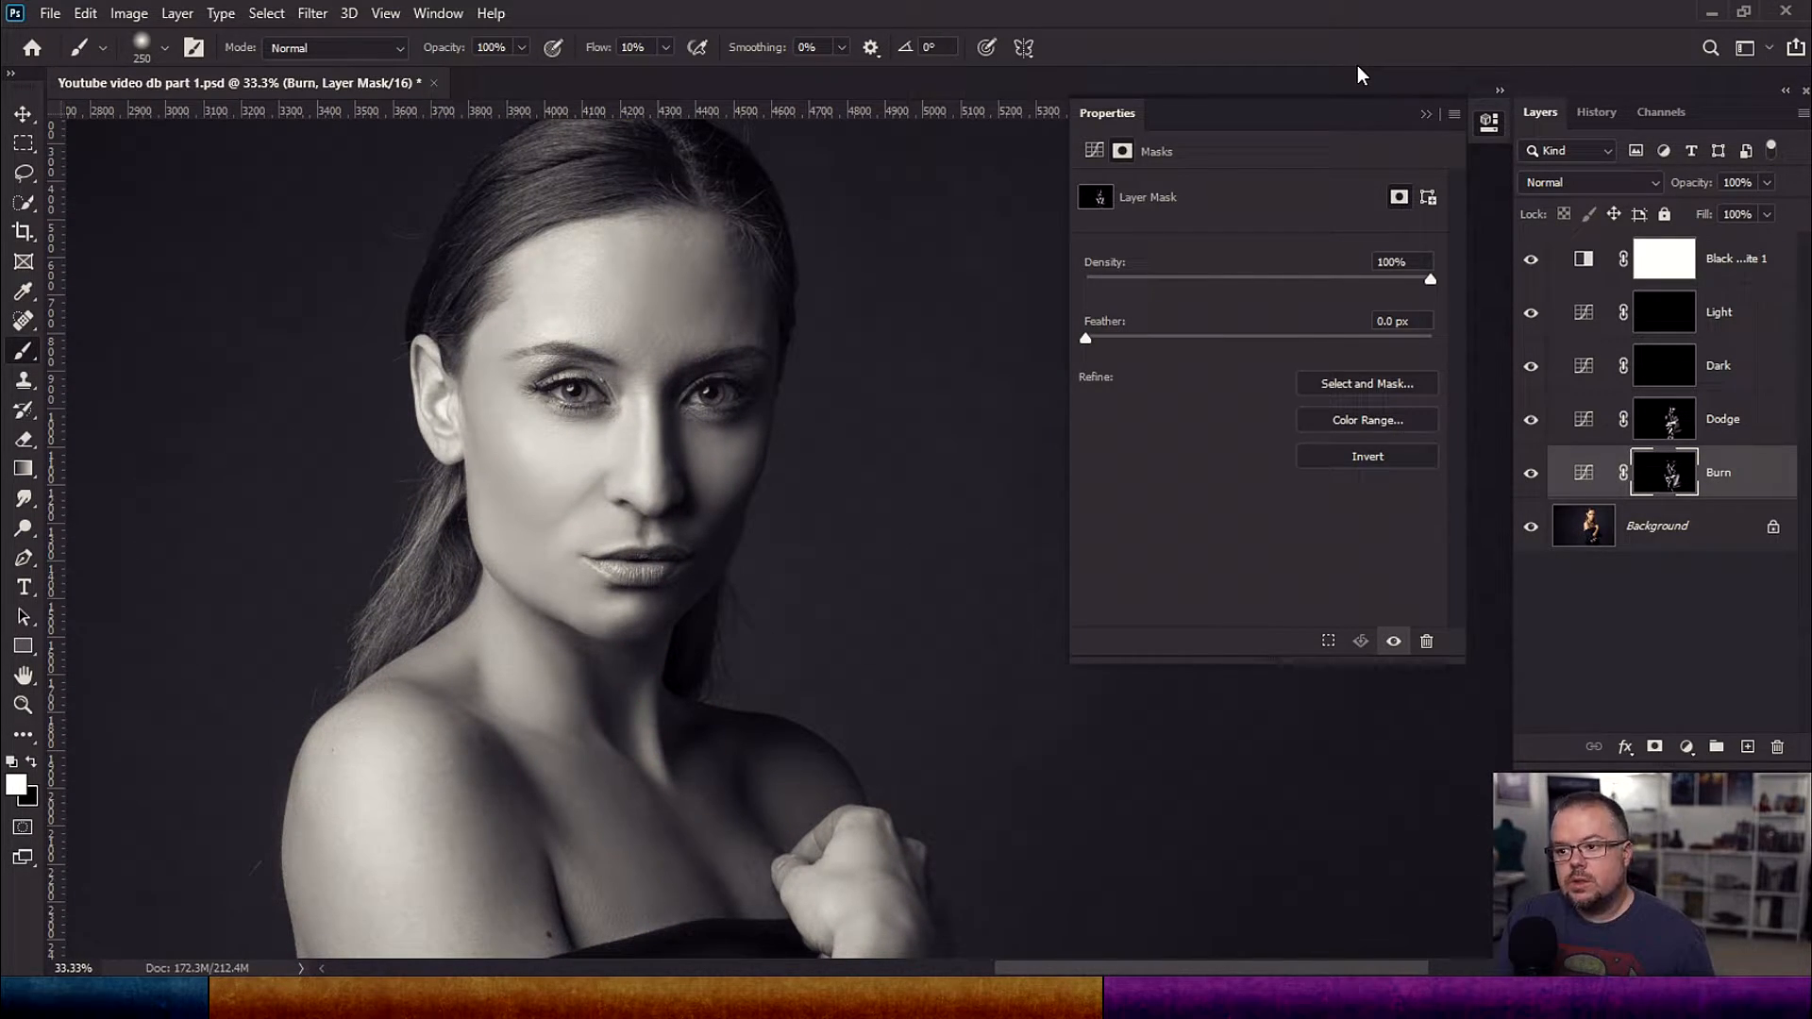
{"action": "key", "text": "ctrl+0"}
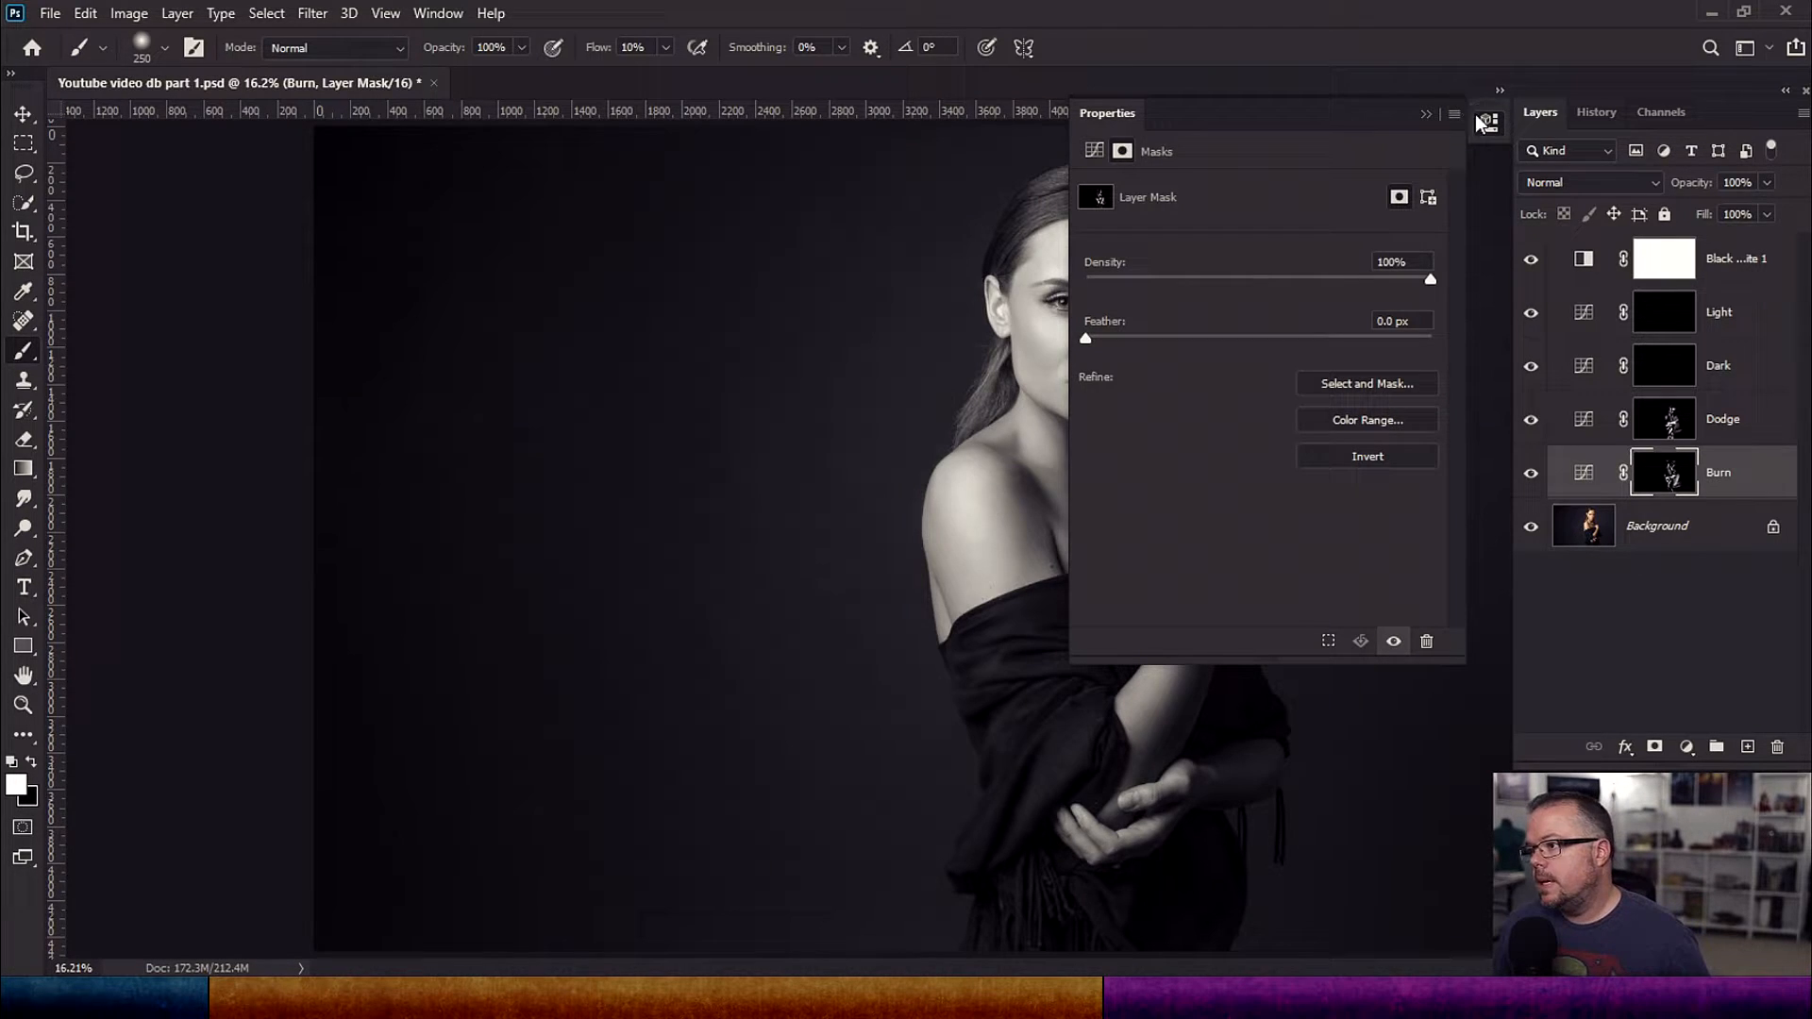
{"action": "left_click", "coordinate": [1425, 114]}
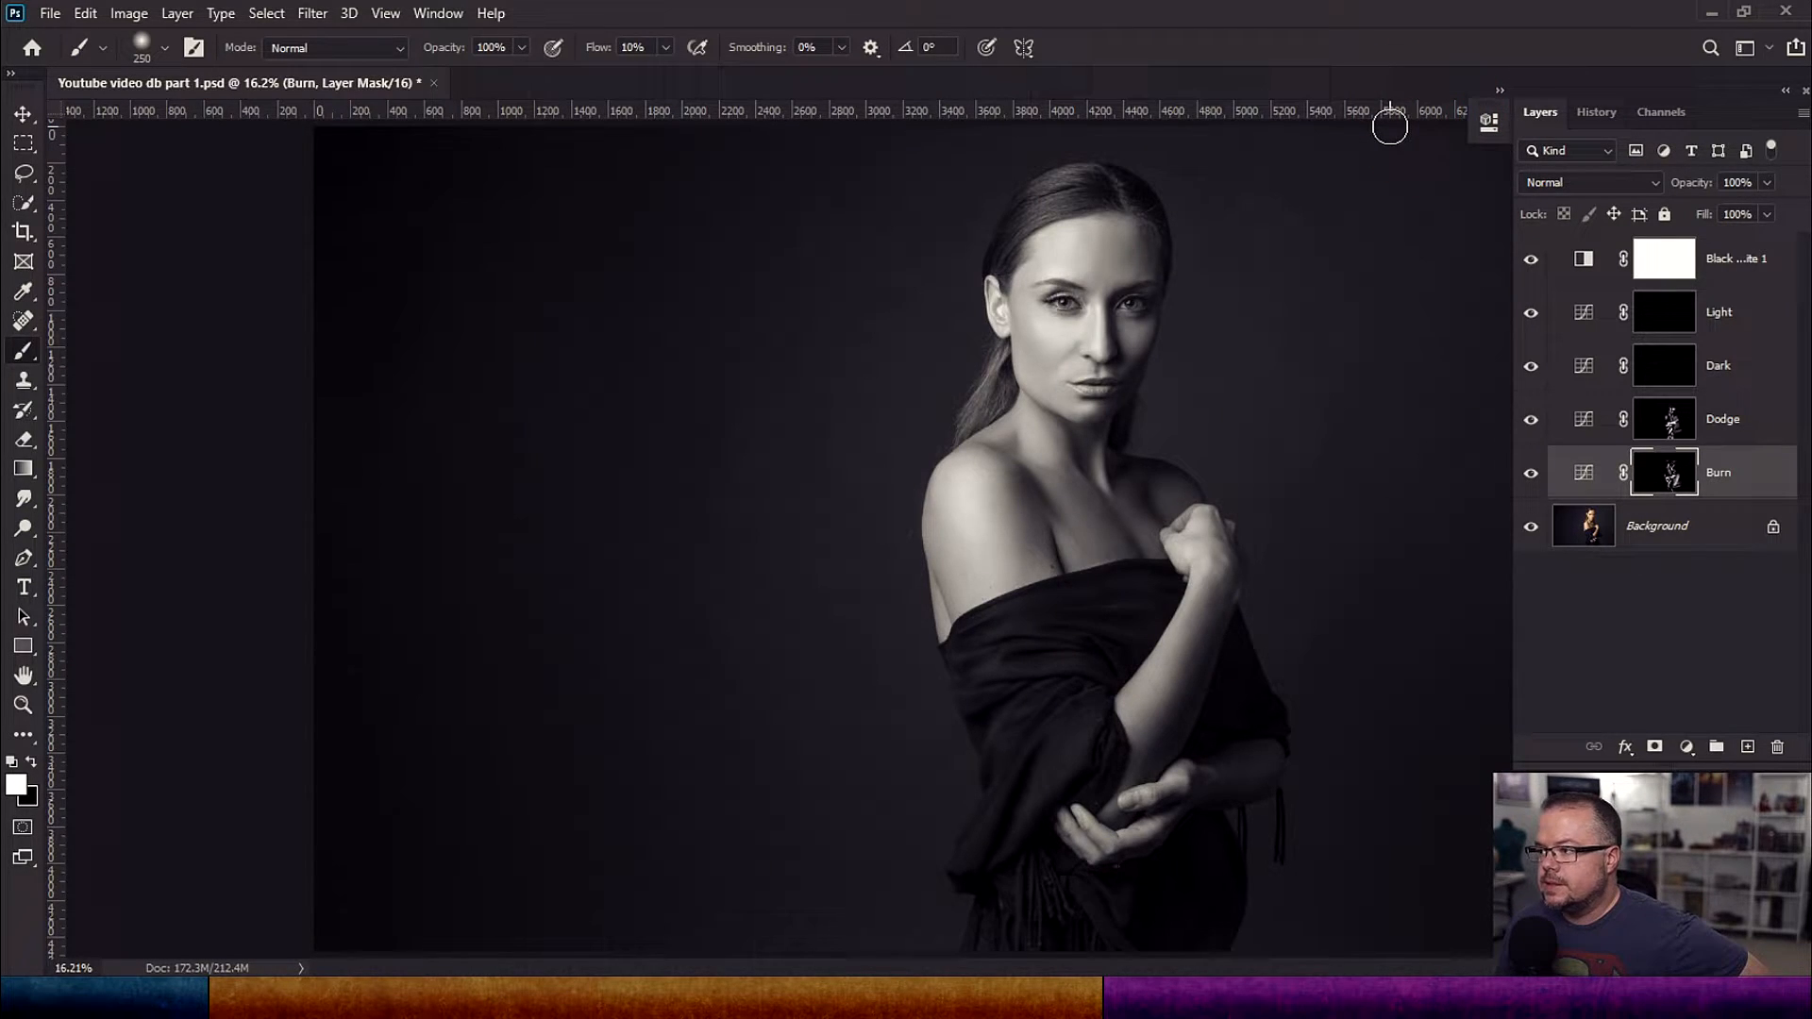
{"action": "left_click", "coordinate": [1530, 260]}
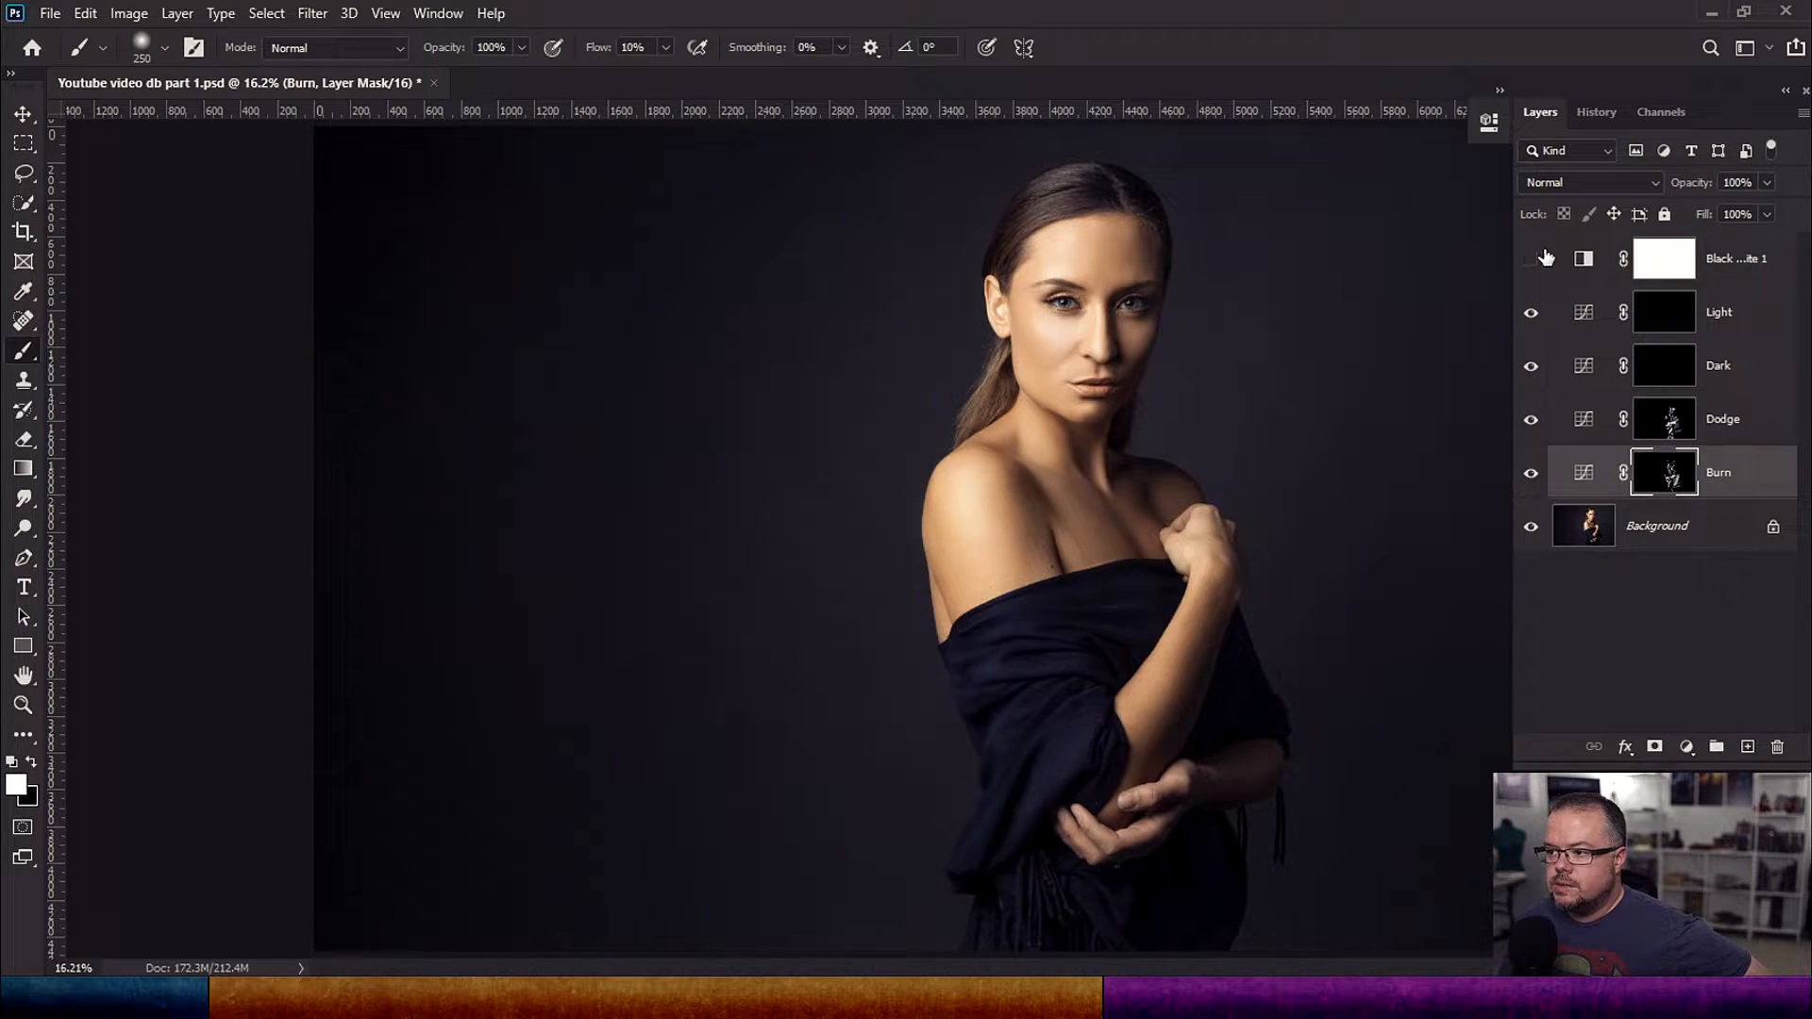
Step: Compare the whole portrait with and without the adjustment layers above the Background
{"action": "left_click", "coordinate": [1531, 528], "text": "alt"}
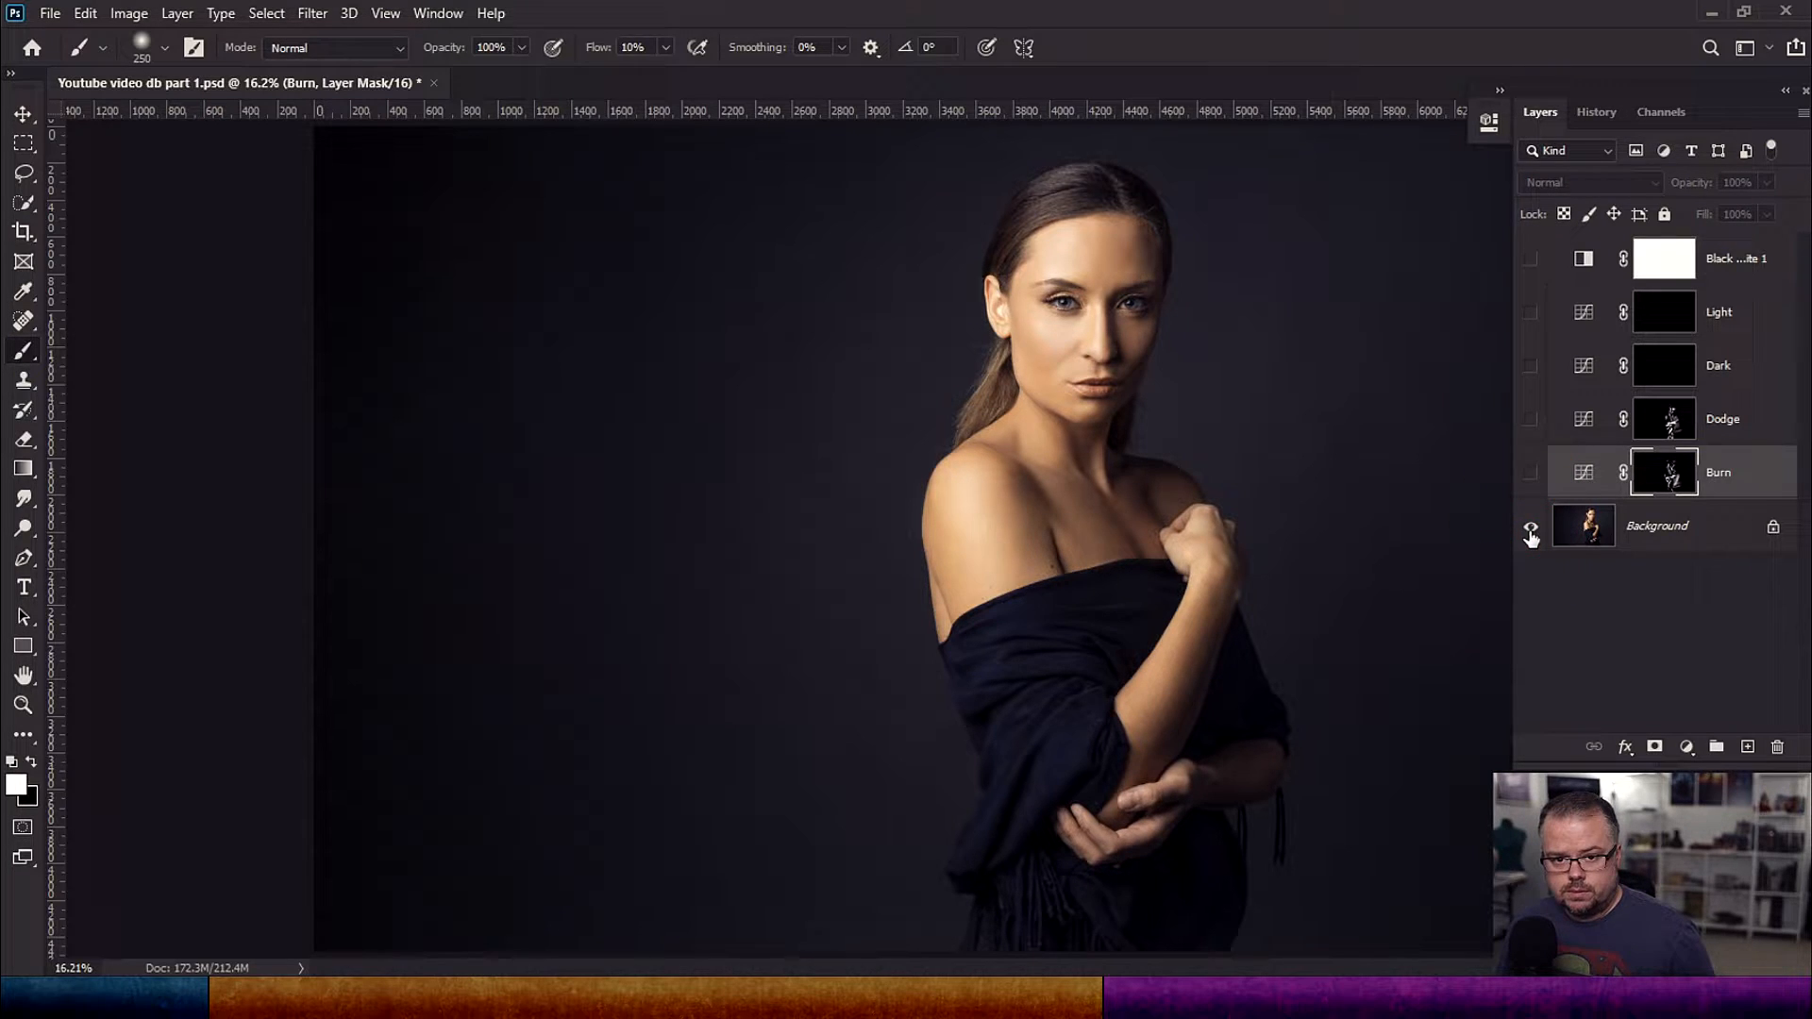
{"action": "left_click", "coordinate": [1531, 529], "text": "alt"}
{"action": "left_click", "coordinate": [1531, 530], "text": "alt"}
Step: Examine the face and shoulders at 33.3% while switching between the original Background and the dodged and burned version
{"action": "key", "text": "z"}
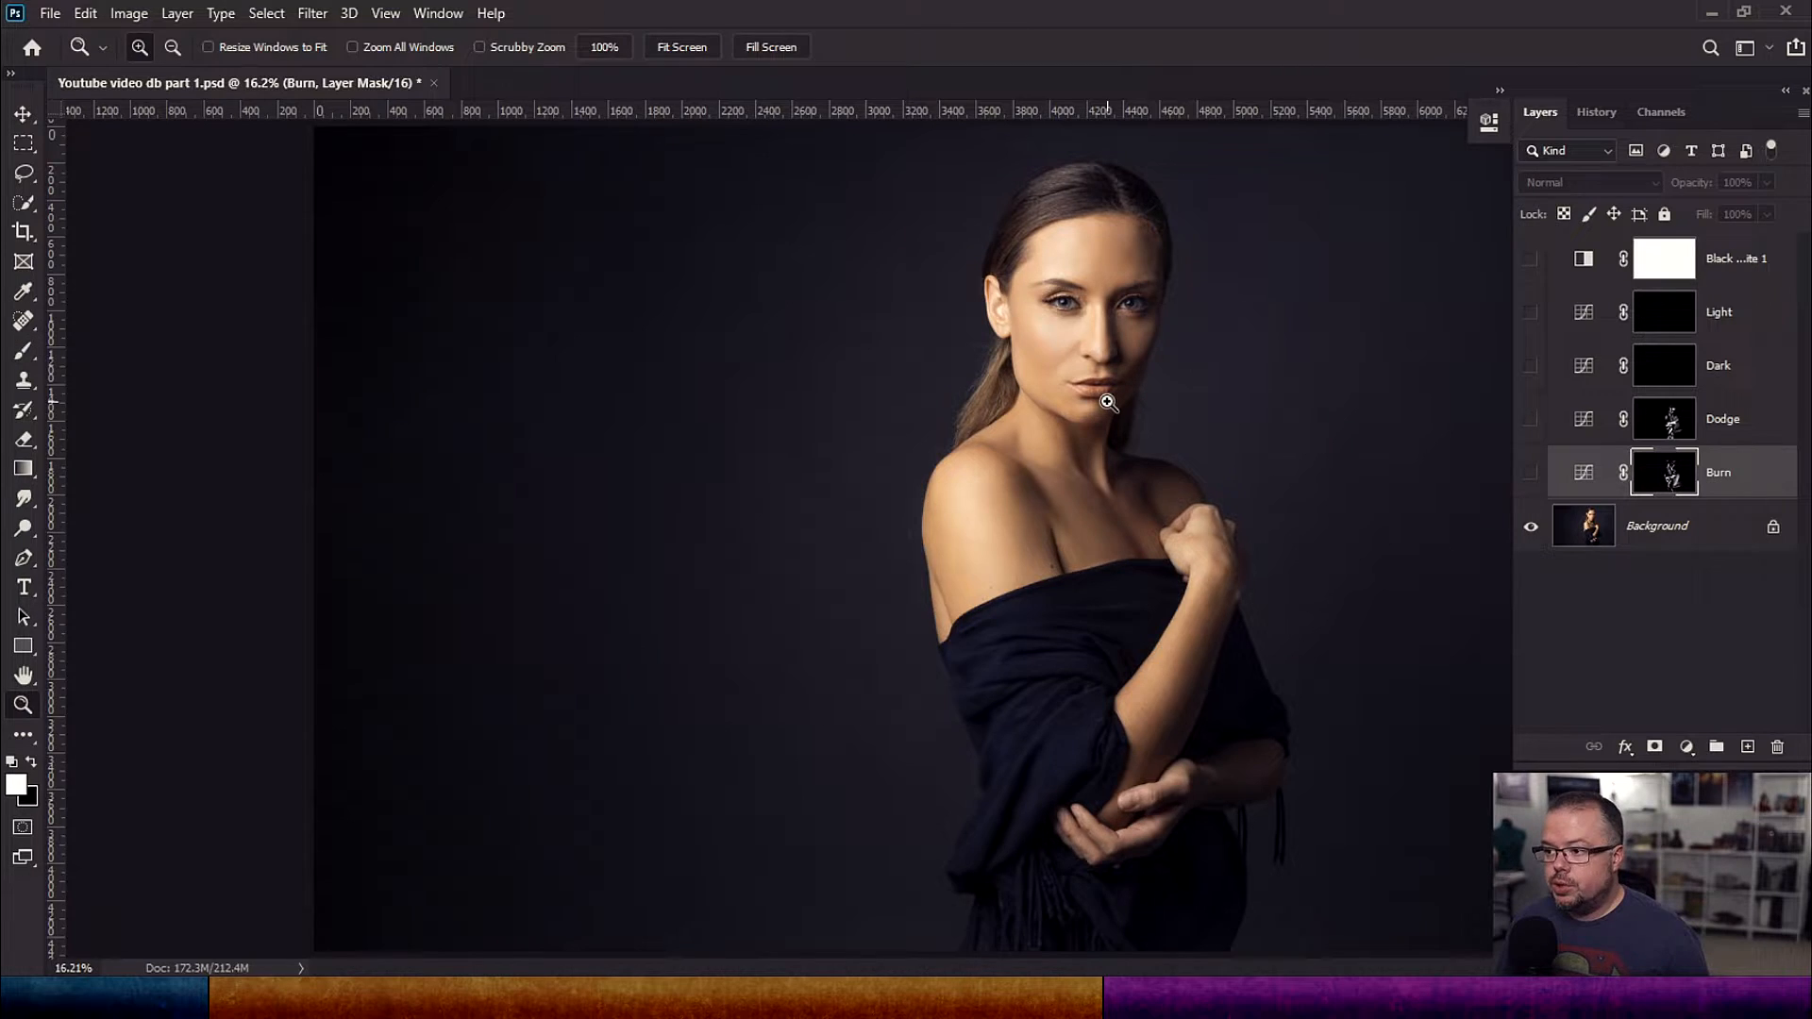
{"action": "left_click", "coordinate": [1109, 400]}
{"action": "left_click", "coordinate": [1109, 400]}
{"action": "left_click", "coordinate": [1112, 401]}
{"action": "left_click_drag", "start_coordinate": [1132, 414], "coordinate": [840, 600]}
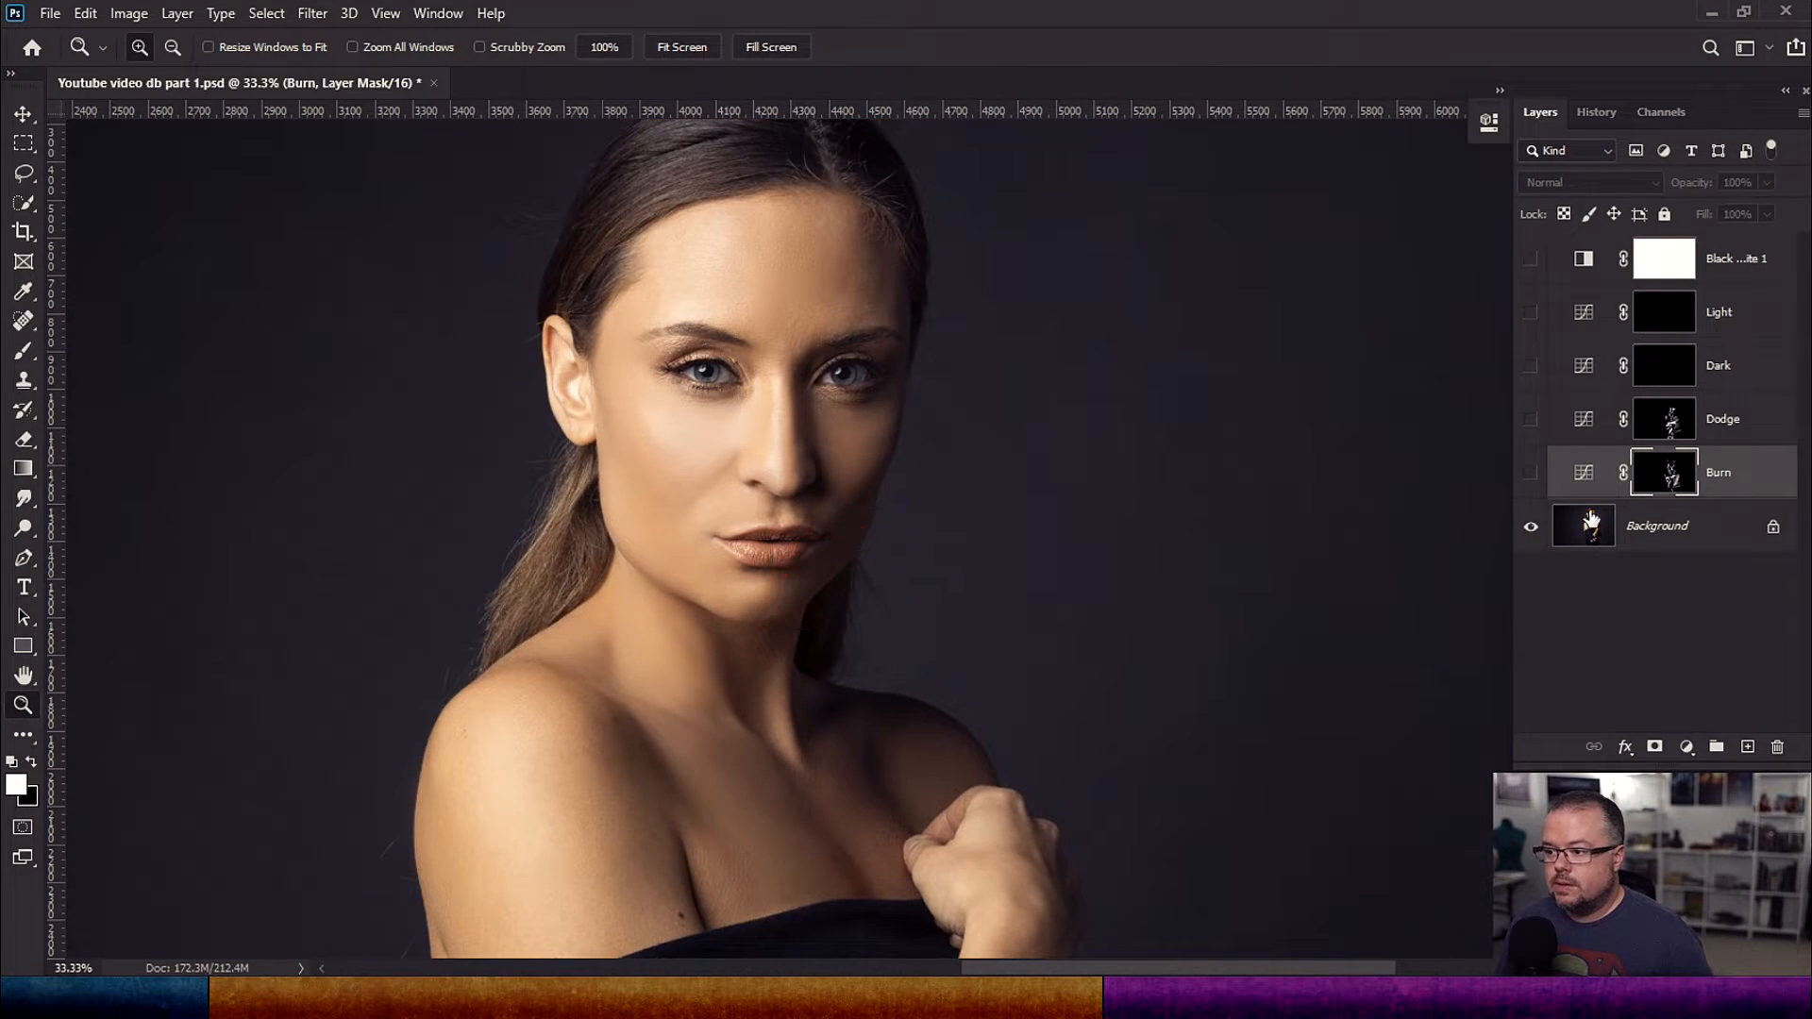
{"action": "left_click", "coordinate": [1530, 530], "text": "alt"}
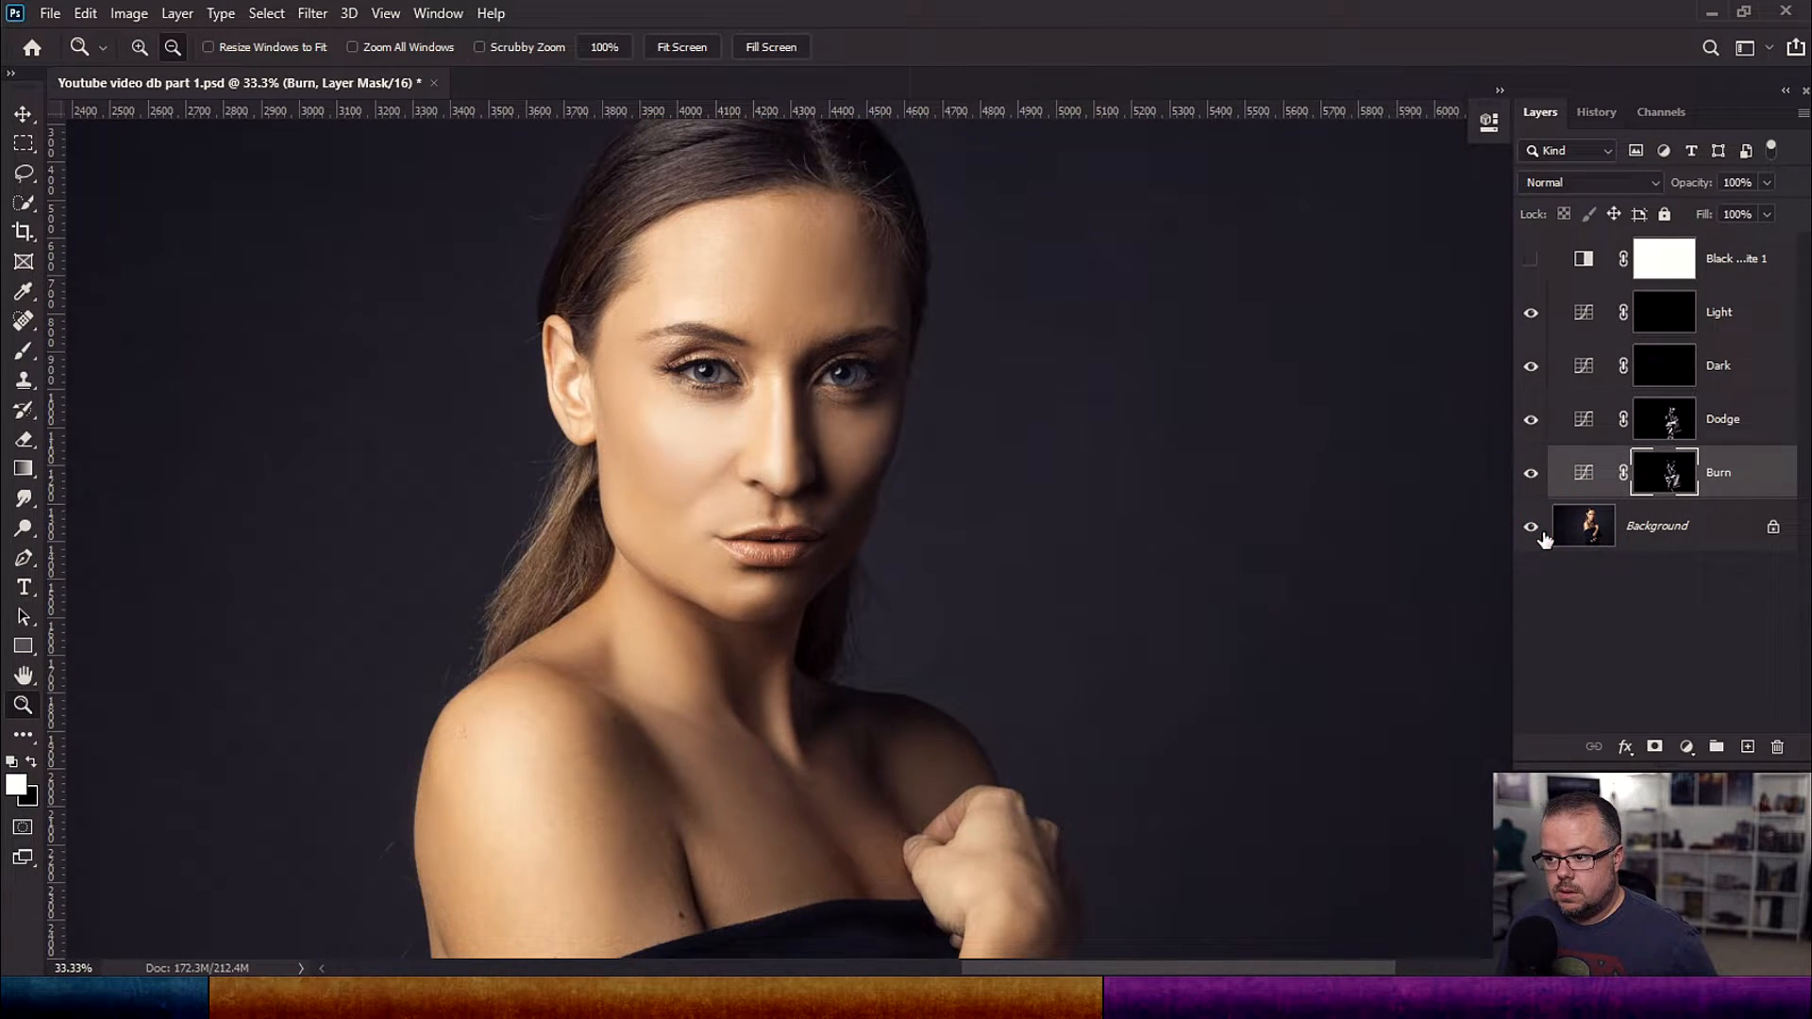
{"action": "left_click", "coordinate": [1530, 528], "text": "alt"}
{"action": "left_click", "coordinate": [1530, 528], "text": "alt"}
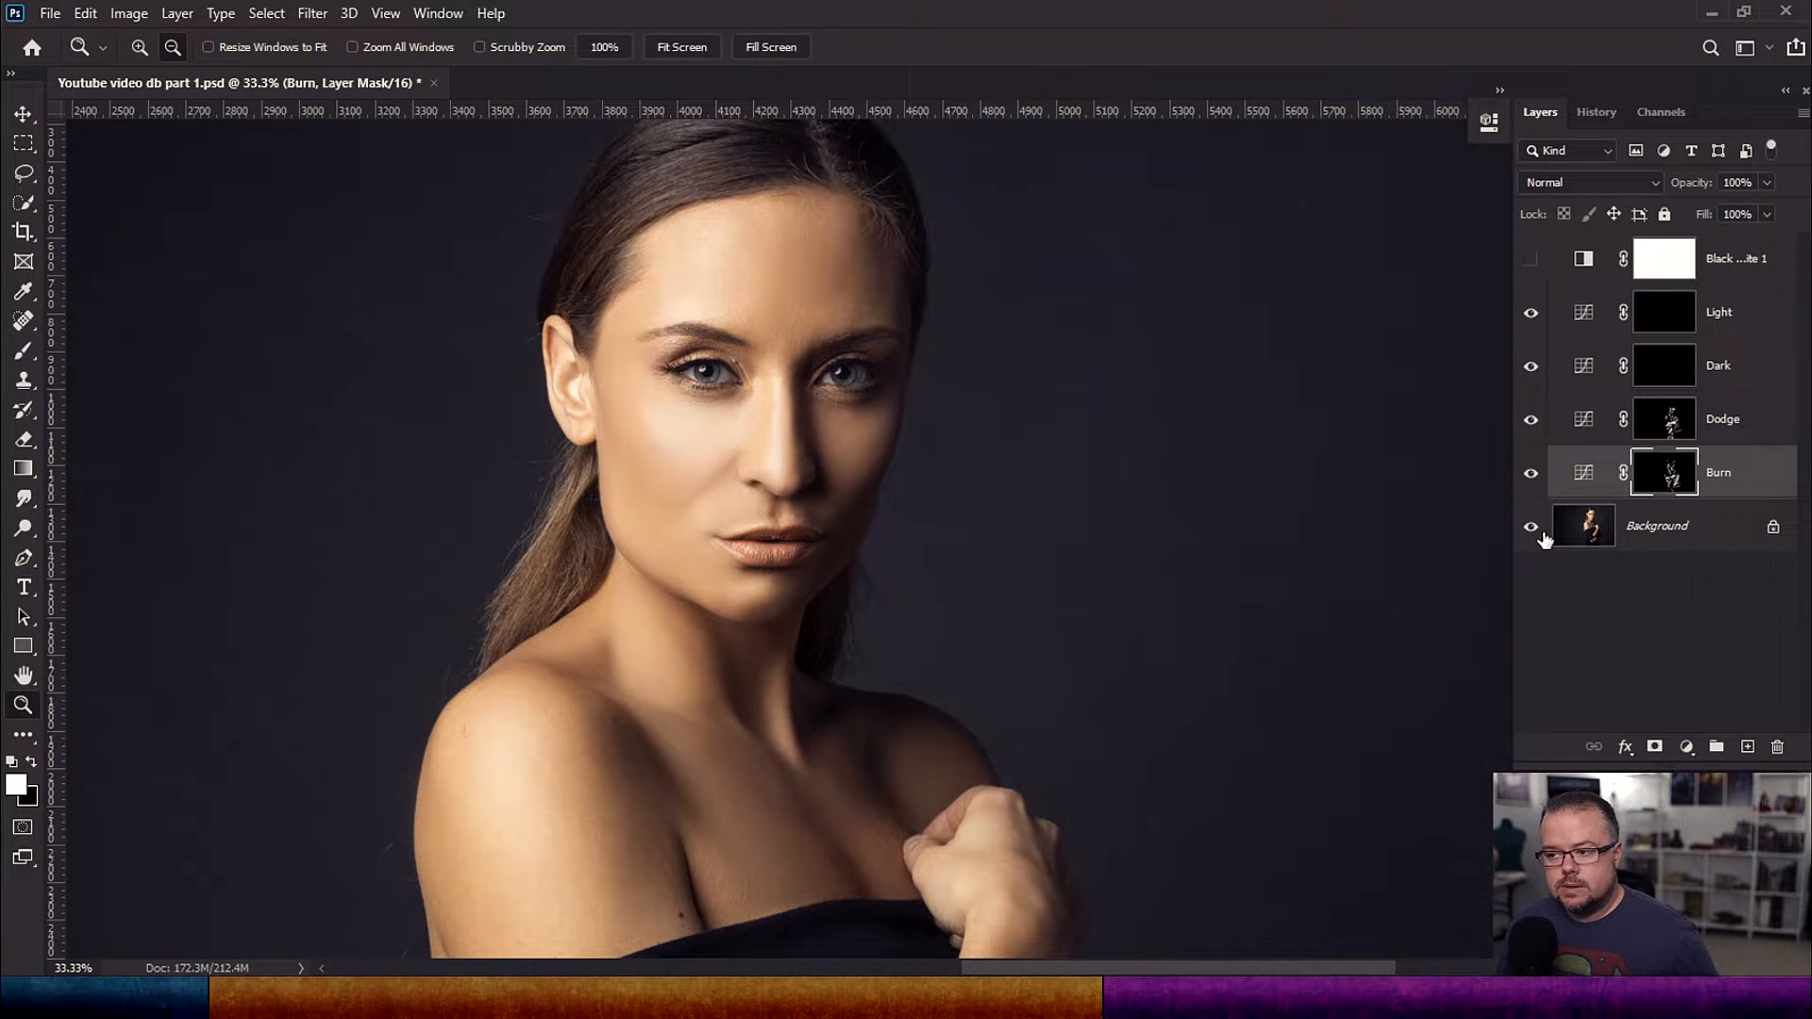
{"action": "left_click", "coordinate": [1541, 533], "text": "alt"}
{"action": "left_click", "coordinate": [1542, 532], "text": "alt"}
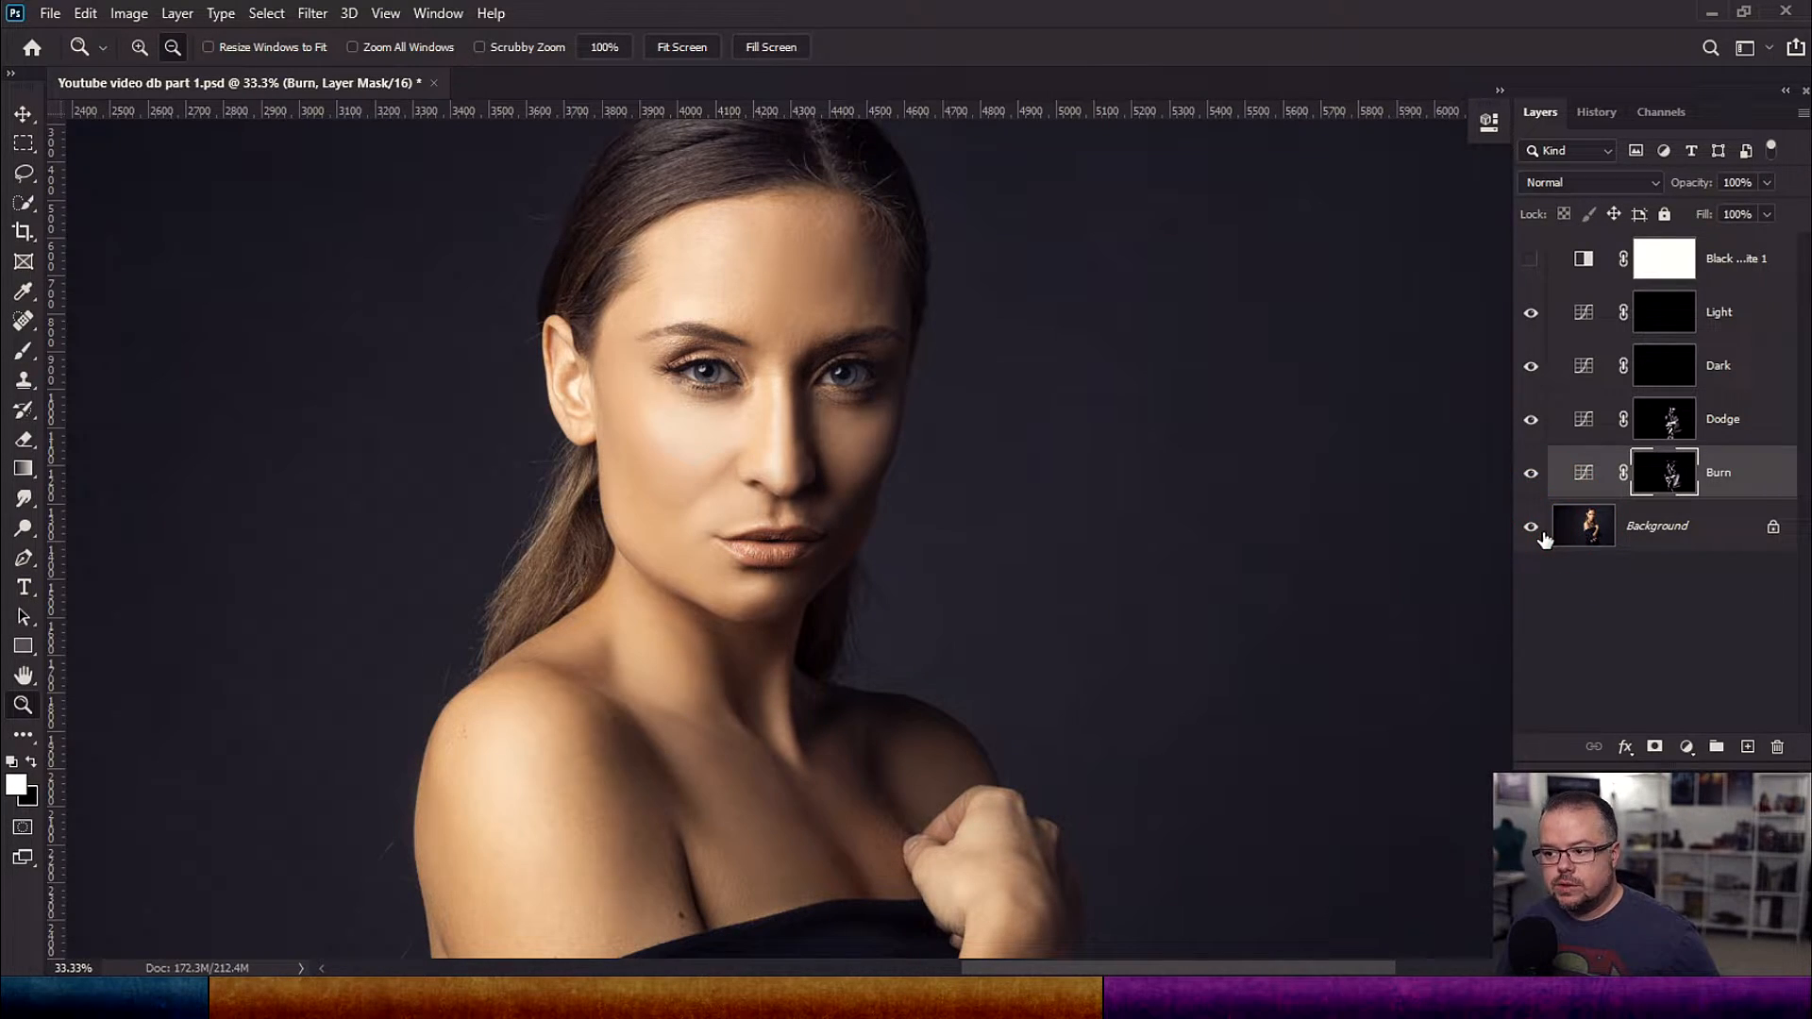
{"action": "left_click", "coordinate": [1538, 532], "text": "alt"}
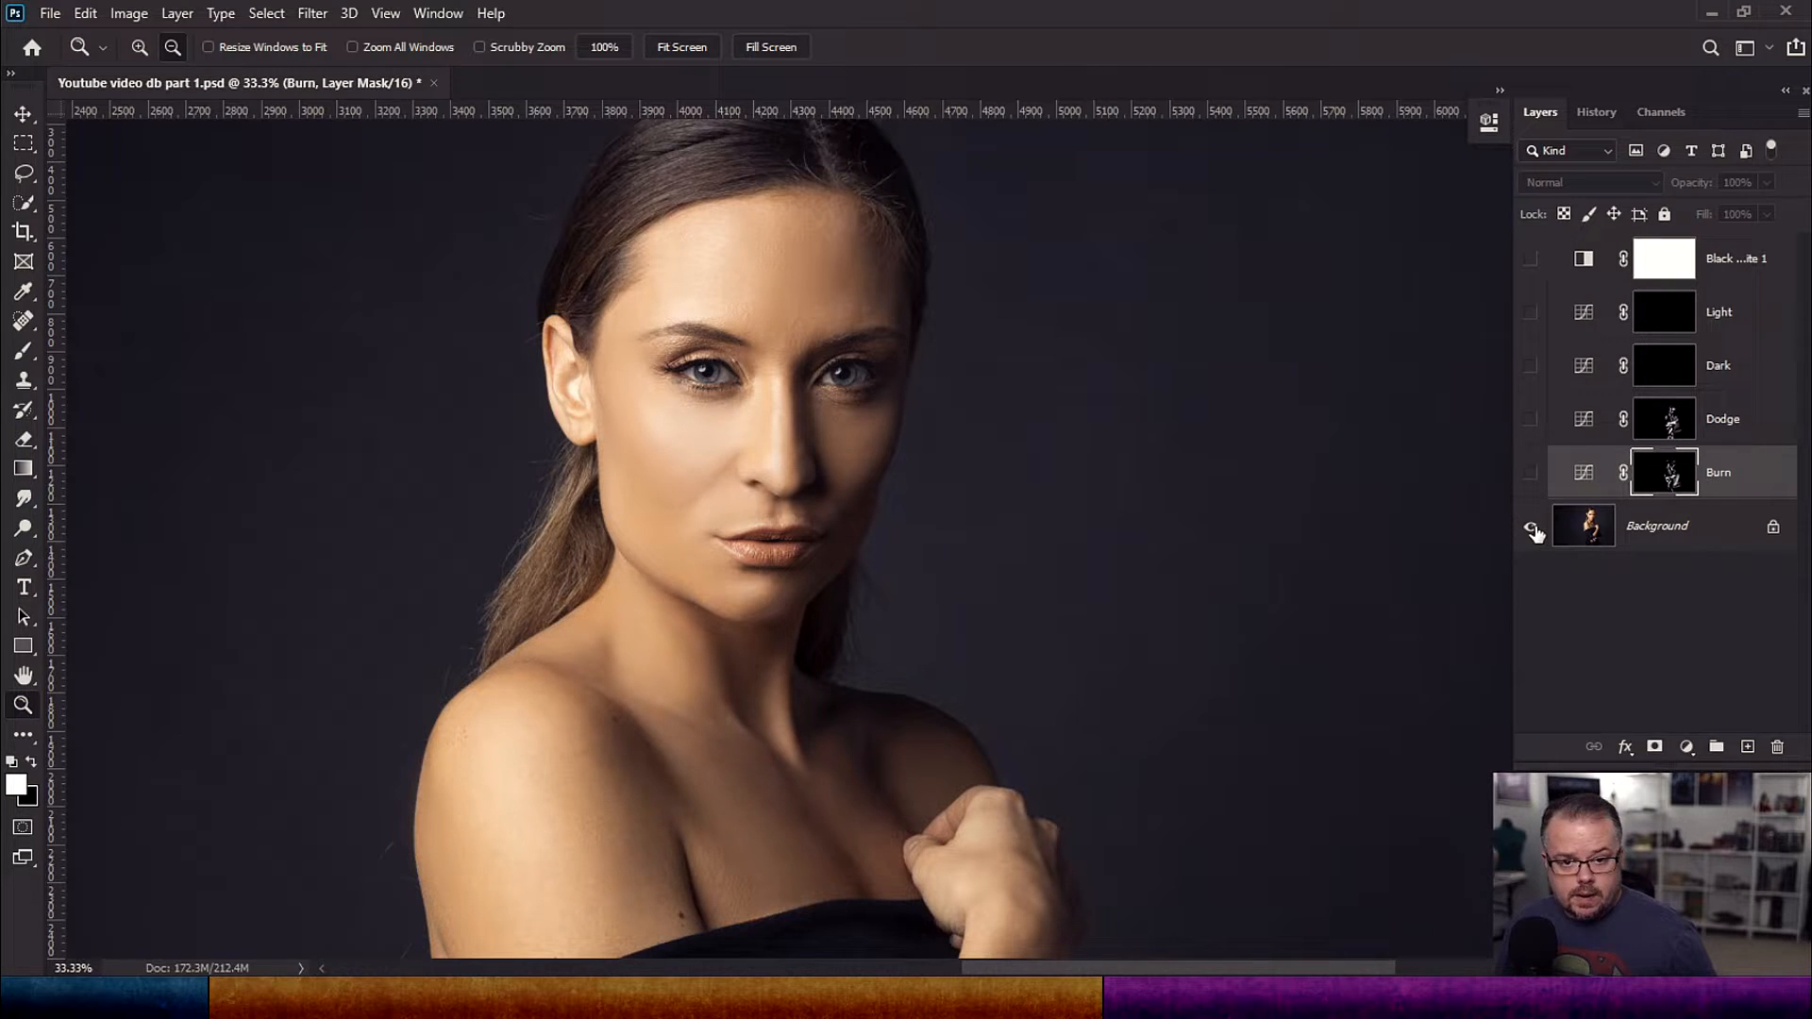
{"action": "left_click", "coordinate": [1533, 530], "text": "alt"}
{"action": "left_click", "coordinate": [1533, 530], "text": "alt"}
{"action": "left_click", "coordinate": [1533, 530], "text": "alt"}
{"action": "left_click", "coordinate": [1533, 530], "text": "alt"}
{"action": "left_click", "coordinate": [1533, 531], "text": "alt"}
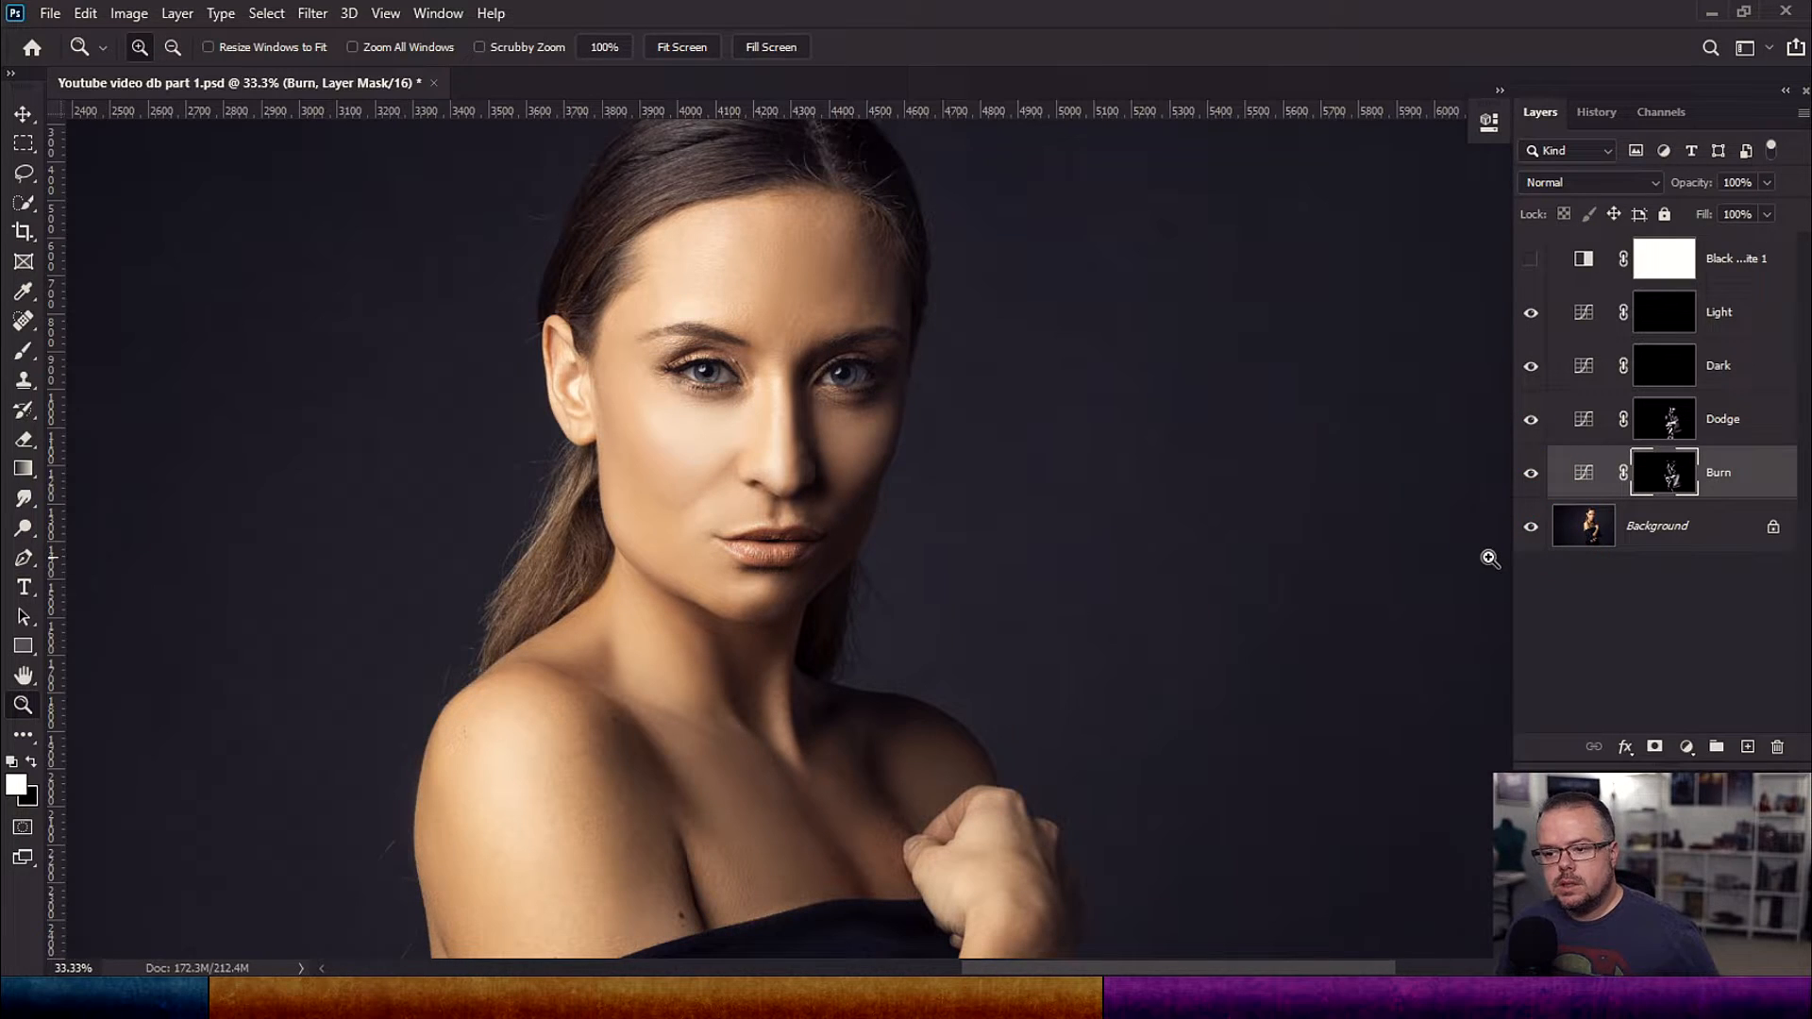
Step: View the Dodge layer's mask on its own, then return to the full image
{"action": "left_click", "coordinate": [1676, 429]}
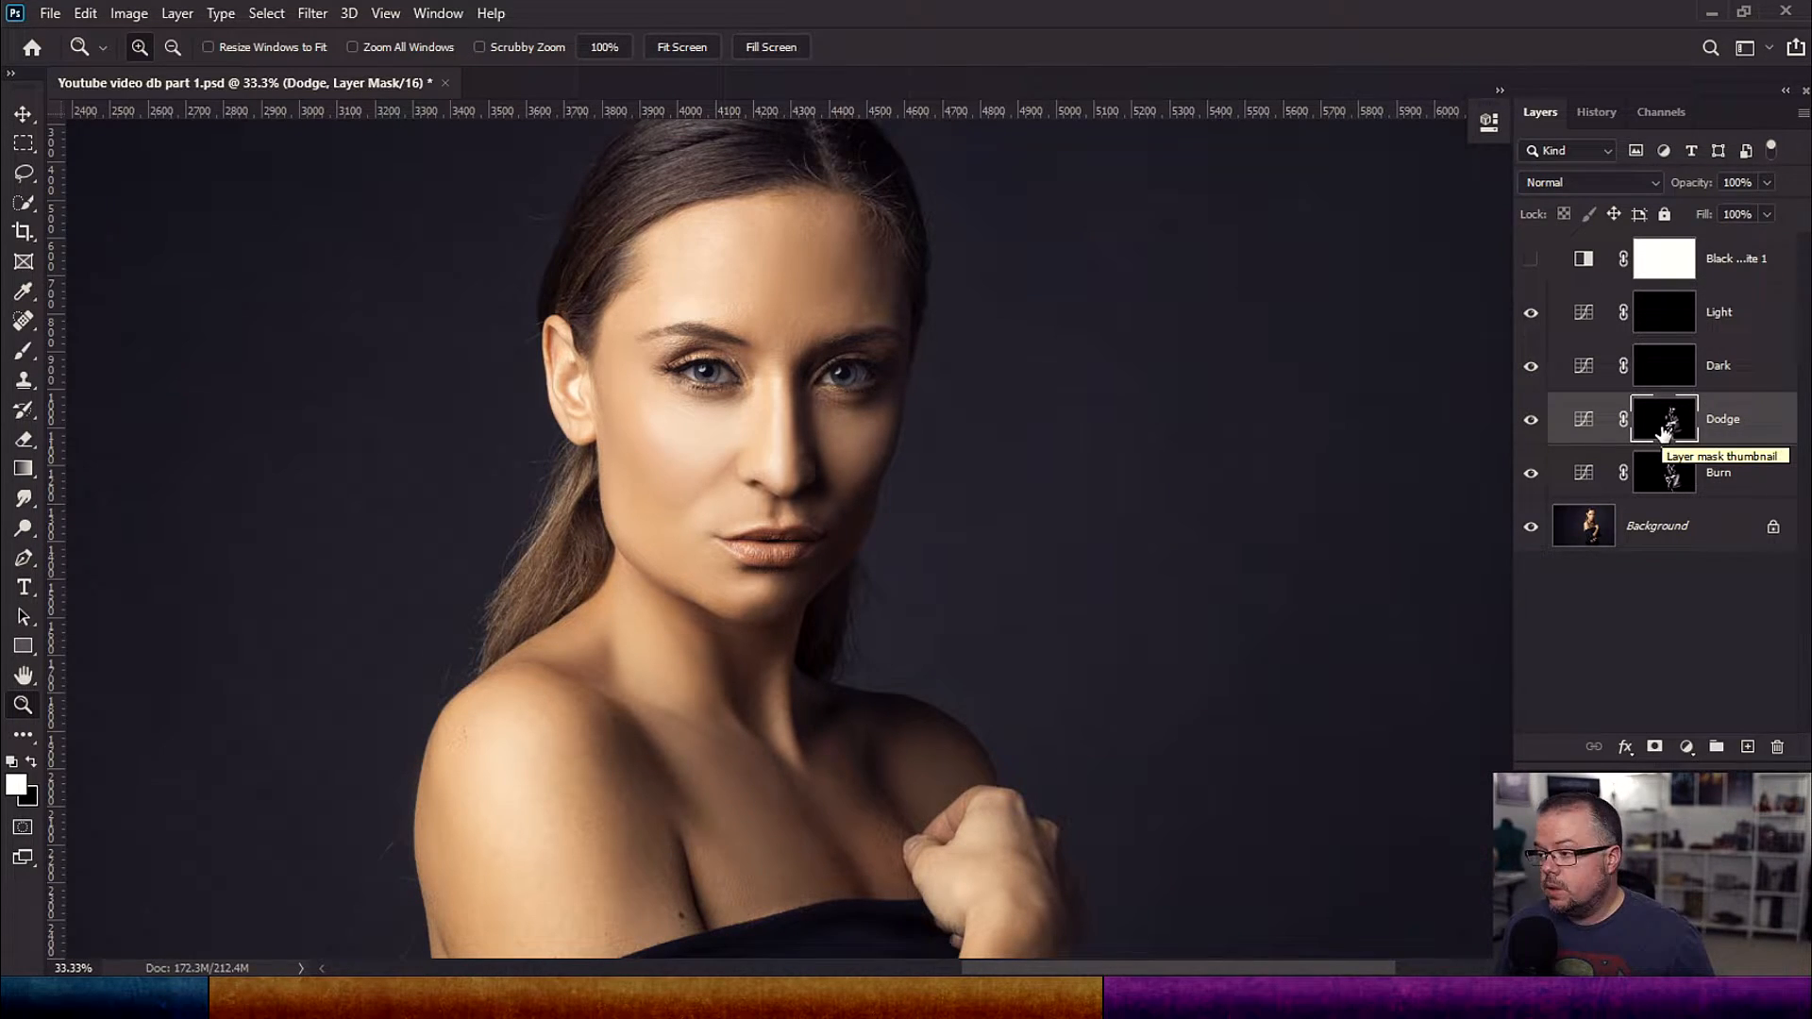
{"action": "left_click", "coordinate": [1664, 430], "text": "alt"}
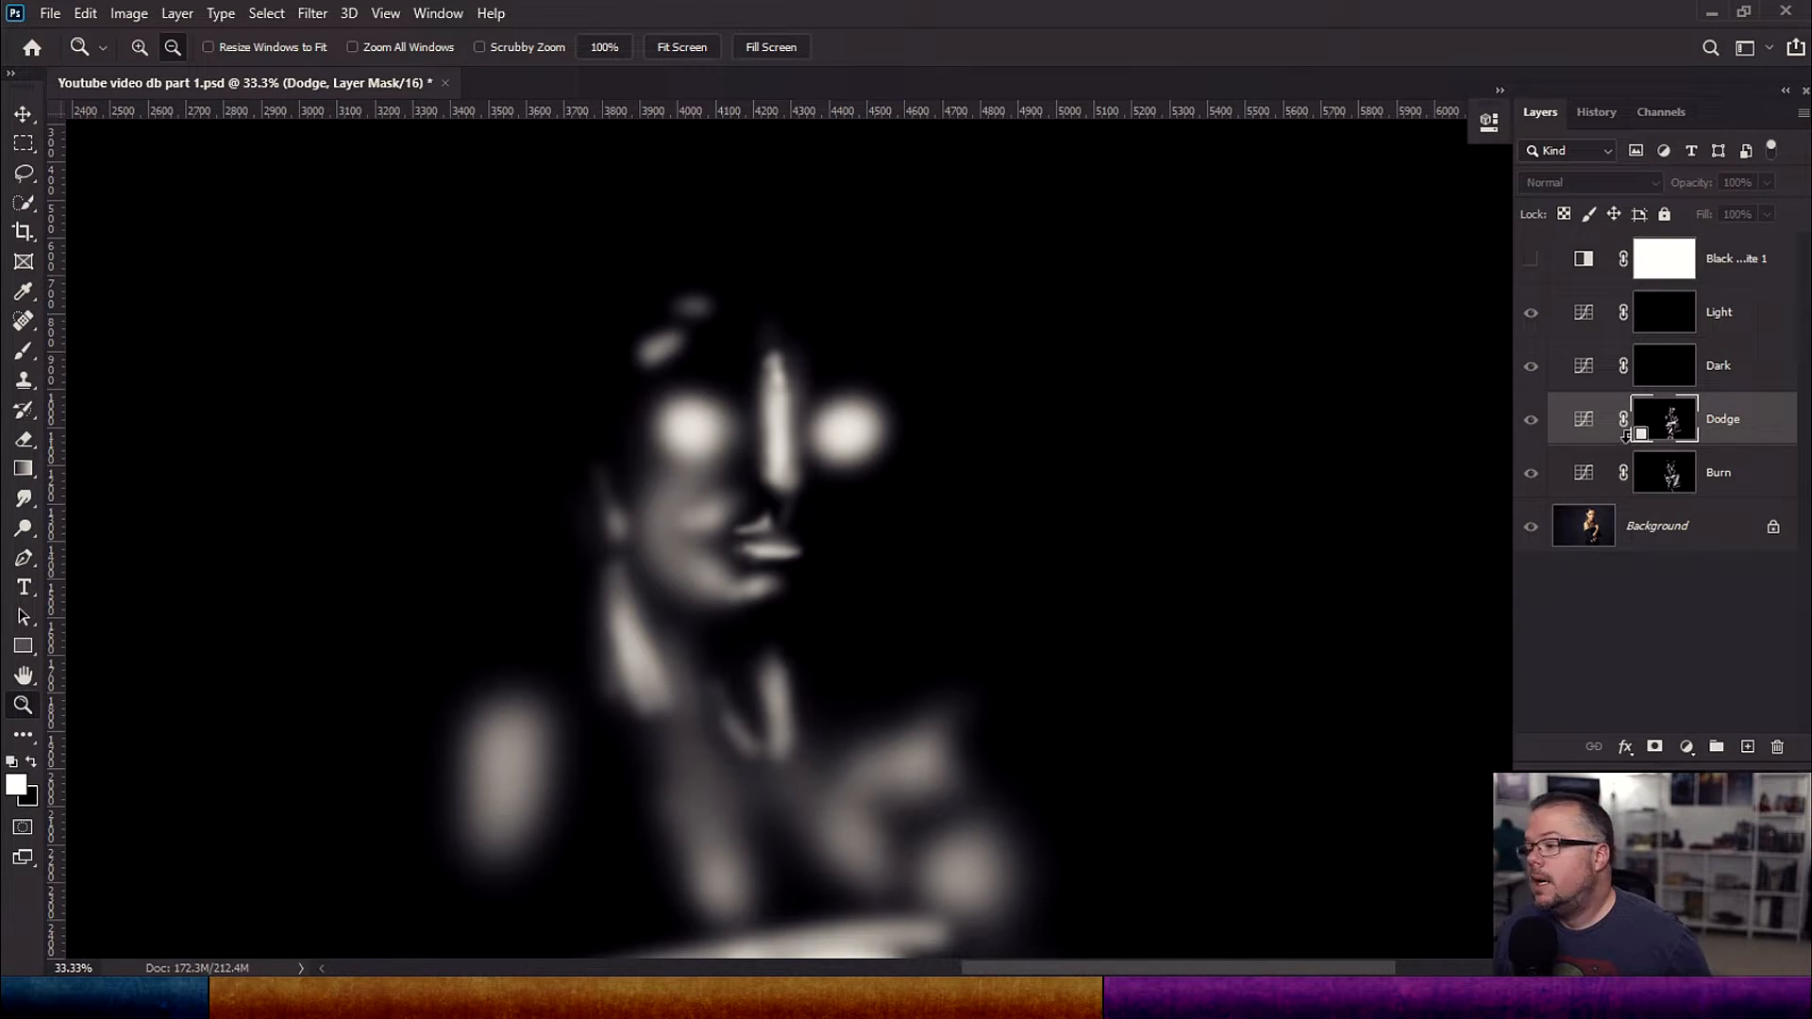
{"action": "left_click", "coordinate": [1655, 419], "text": "alt"}
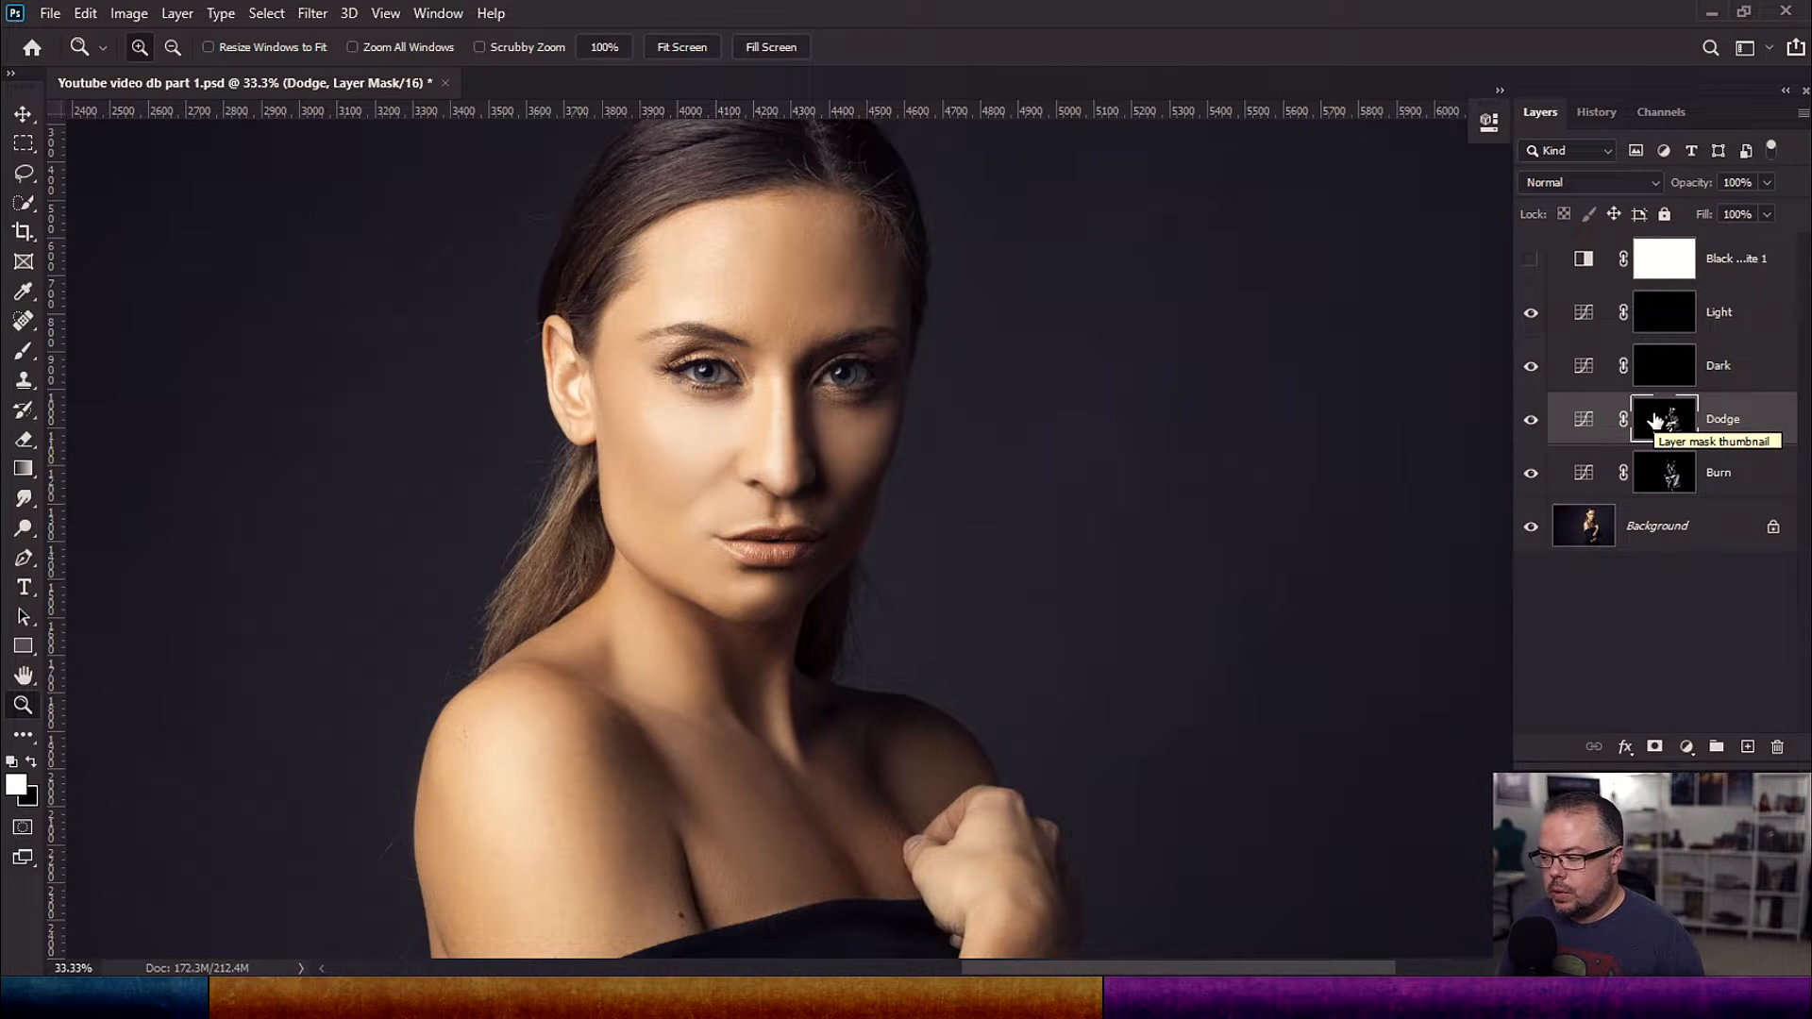
Step: Paint black at 2% flow over both upper cheeks on the Dodge mask to soften the highlights, and compare with the original
{"action": "key", "text": "b"}
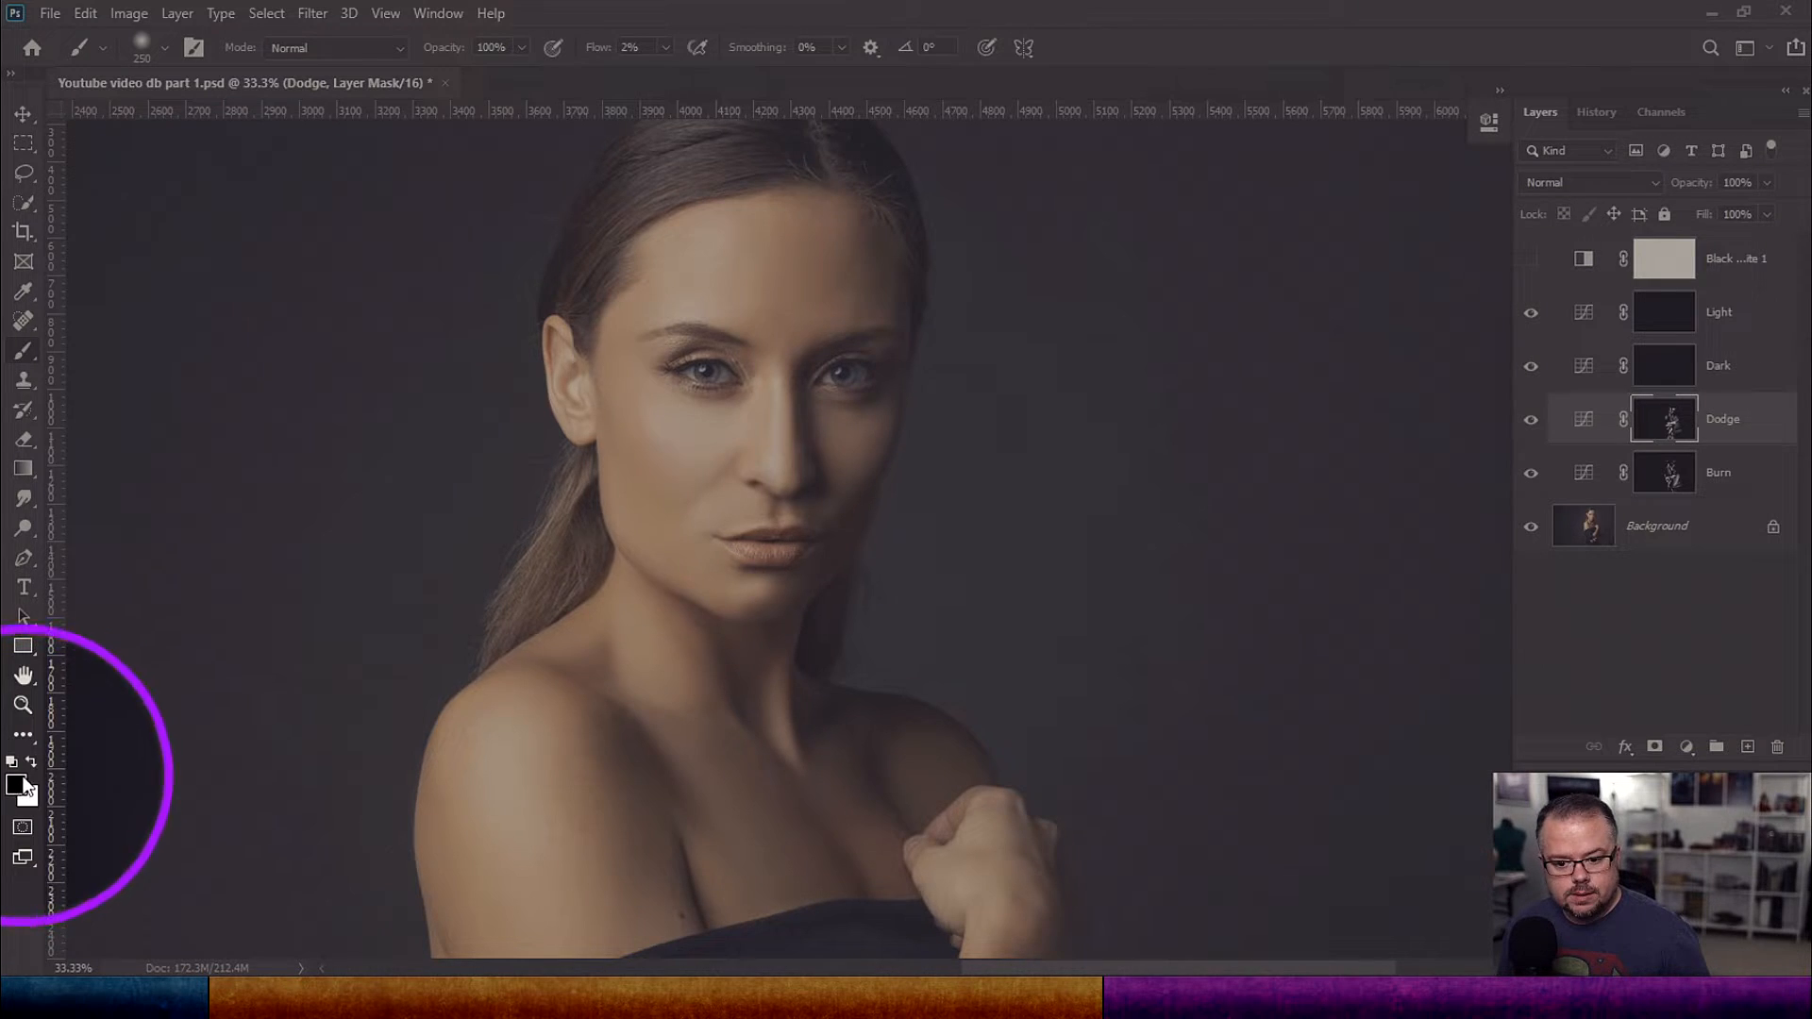
{"action": "key", "text": "x"}
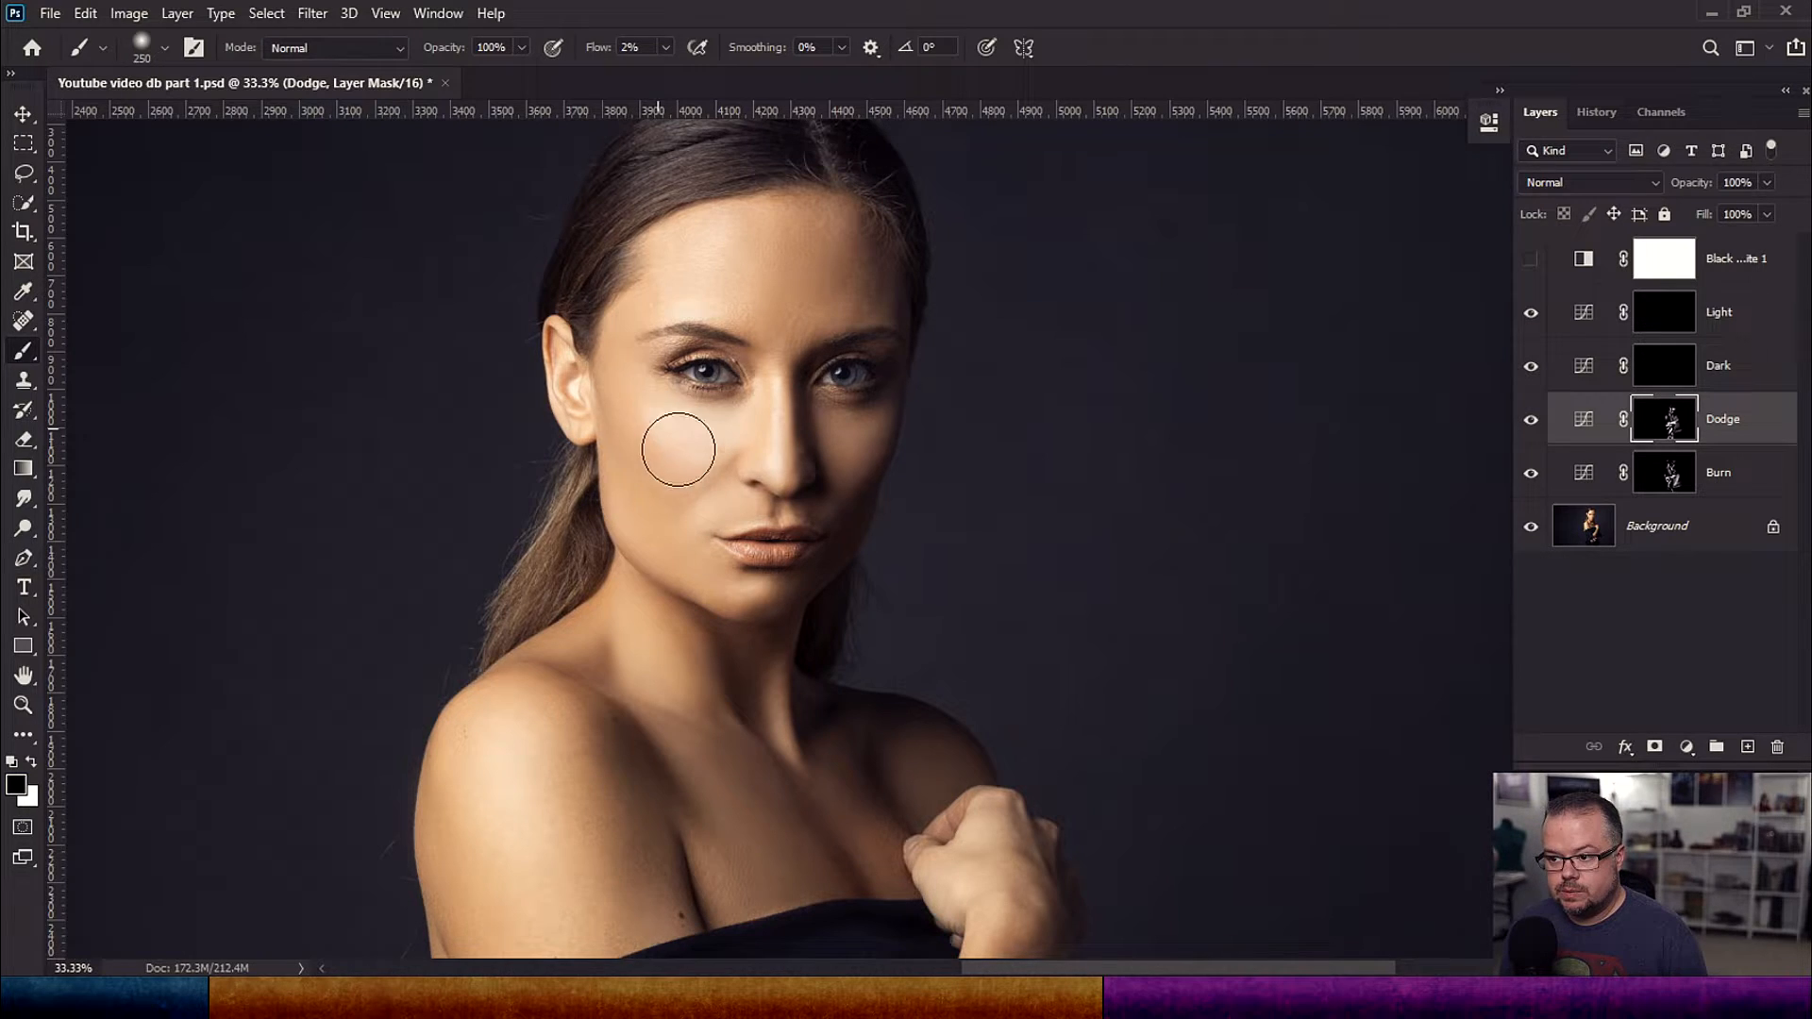
{"action": "left_click", "coordinate": [720, 432]}
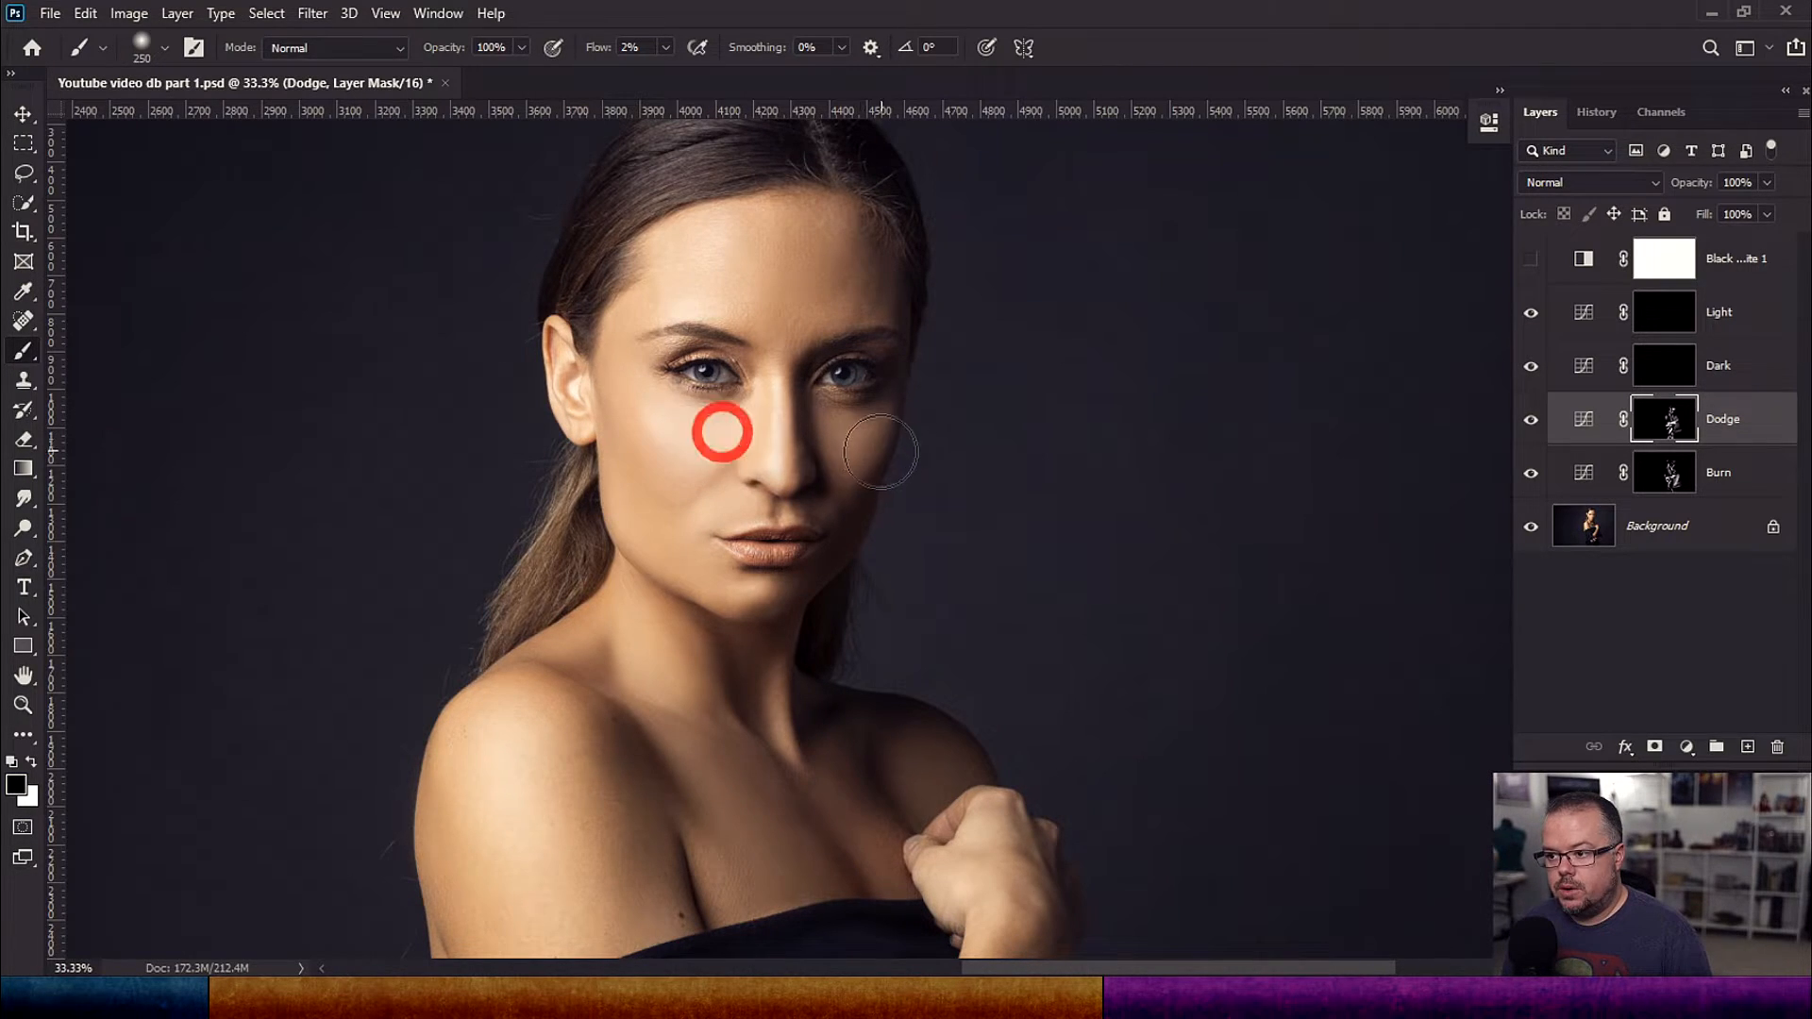
{"action": "left_click", "coordinate": [832, 443]}
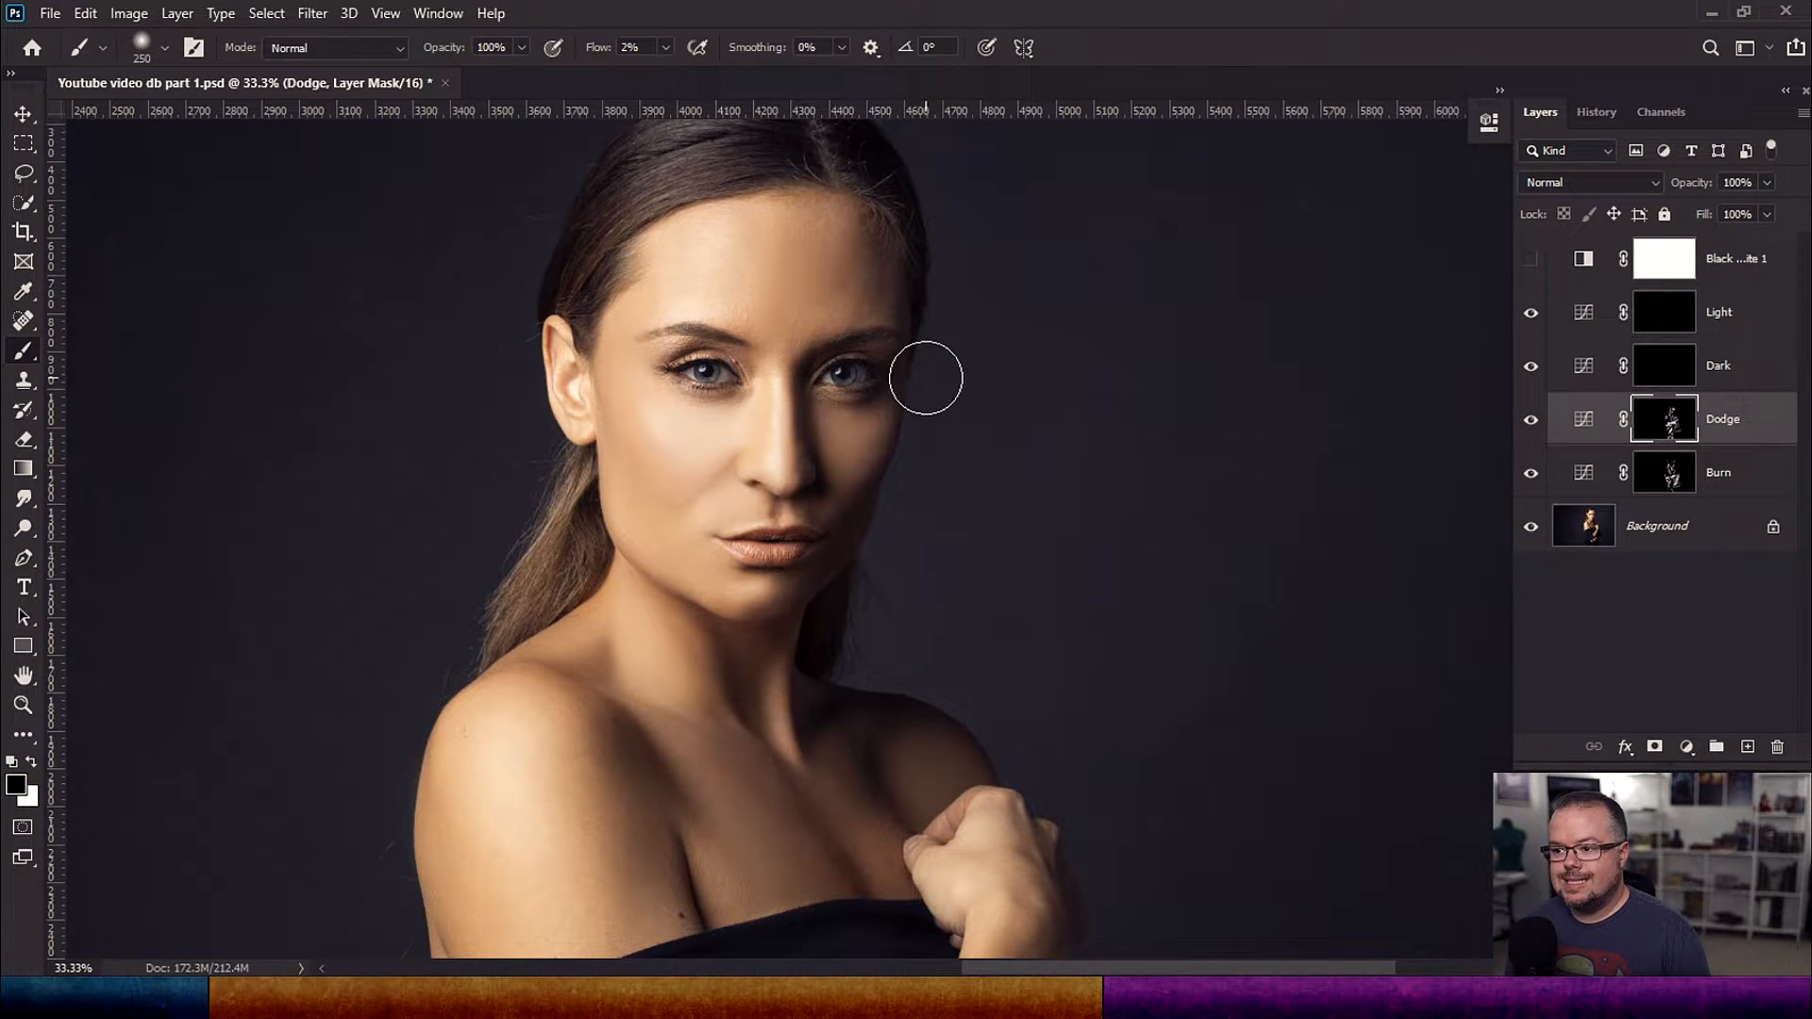
{"action": "left_click", "coordinate": [1531, 525], "text": "alt"}
{"action": "left_click", "coordinate": [1531, 525], "text": "alt"}
{"action": "left_click", "coordinate": [1531, 525], "text": "alt"}
{"action": "left_click", "coordinate": [1531, 526], "text": "alt"}
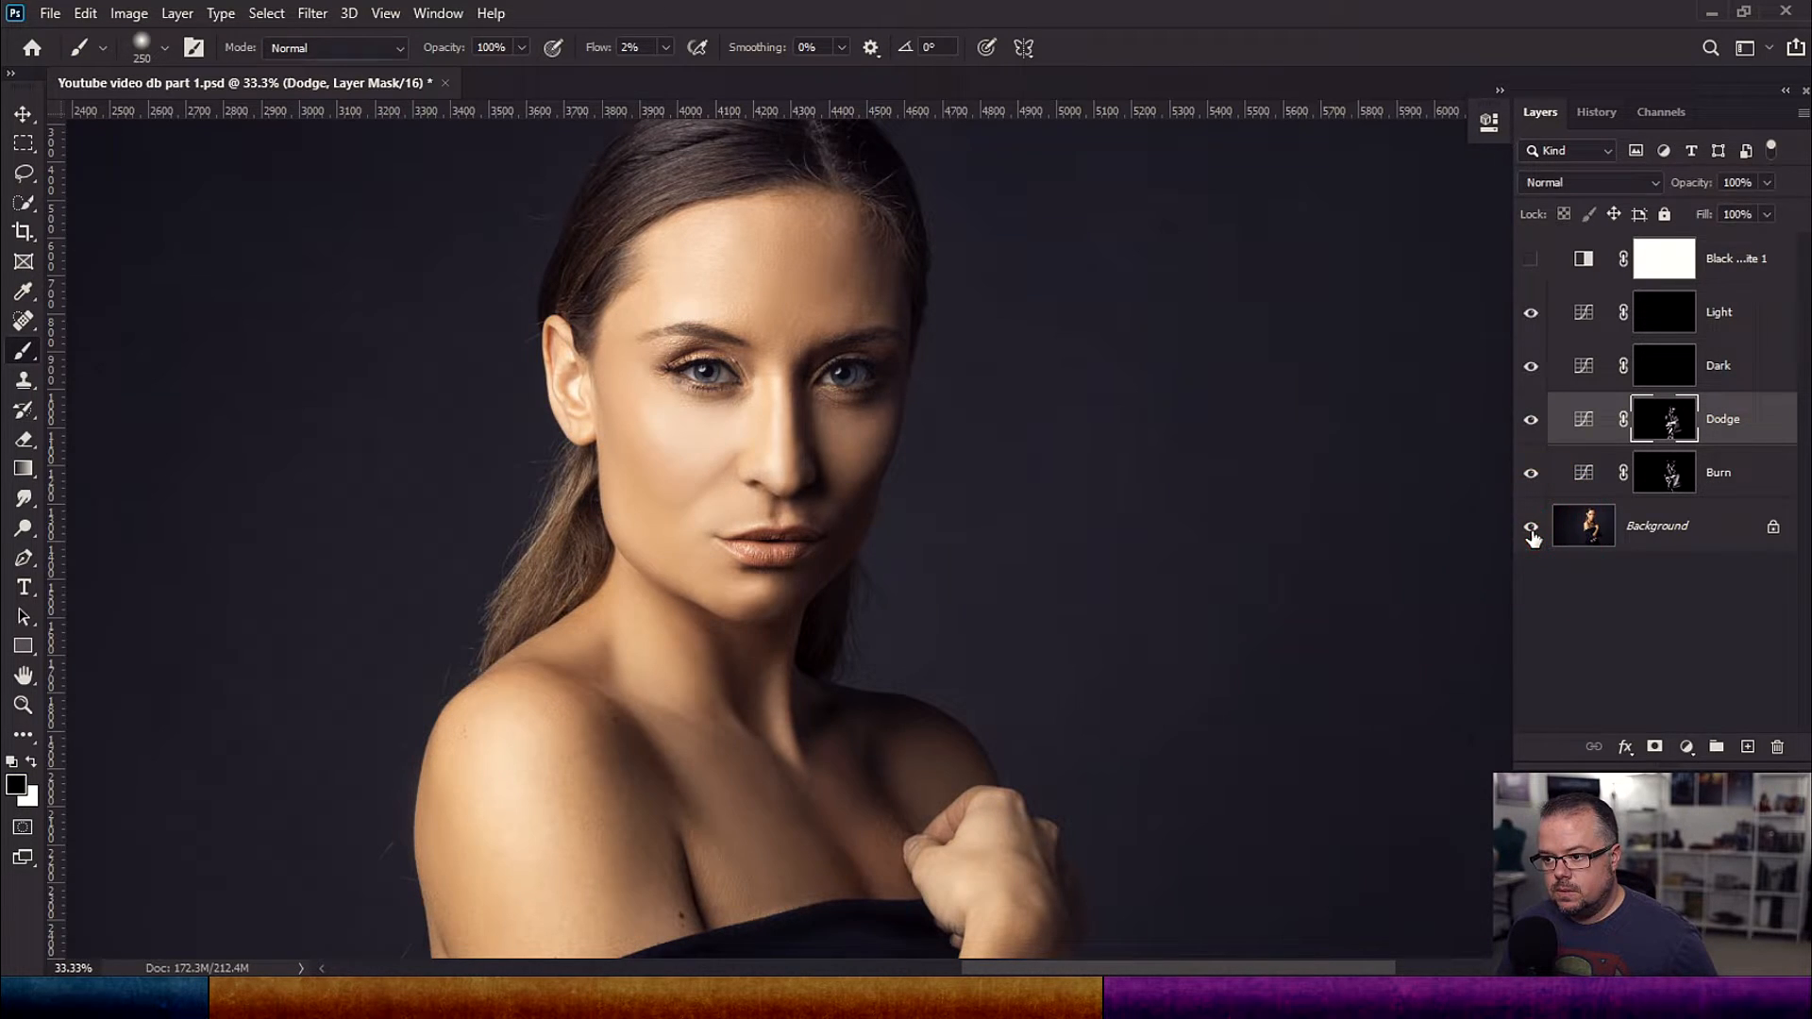
Step: Lower the Dodge curve's midpoint to an output of 144 at input 127, and compare with the original
{"action": "double_click", "coordinate": [1585, 421]}
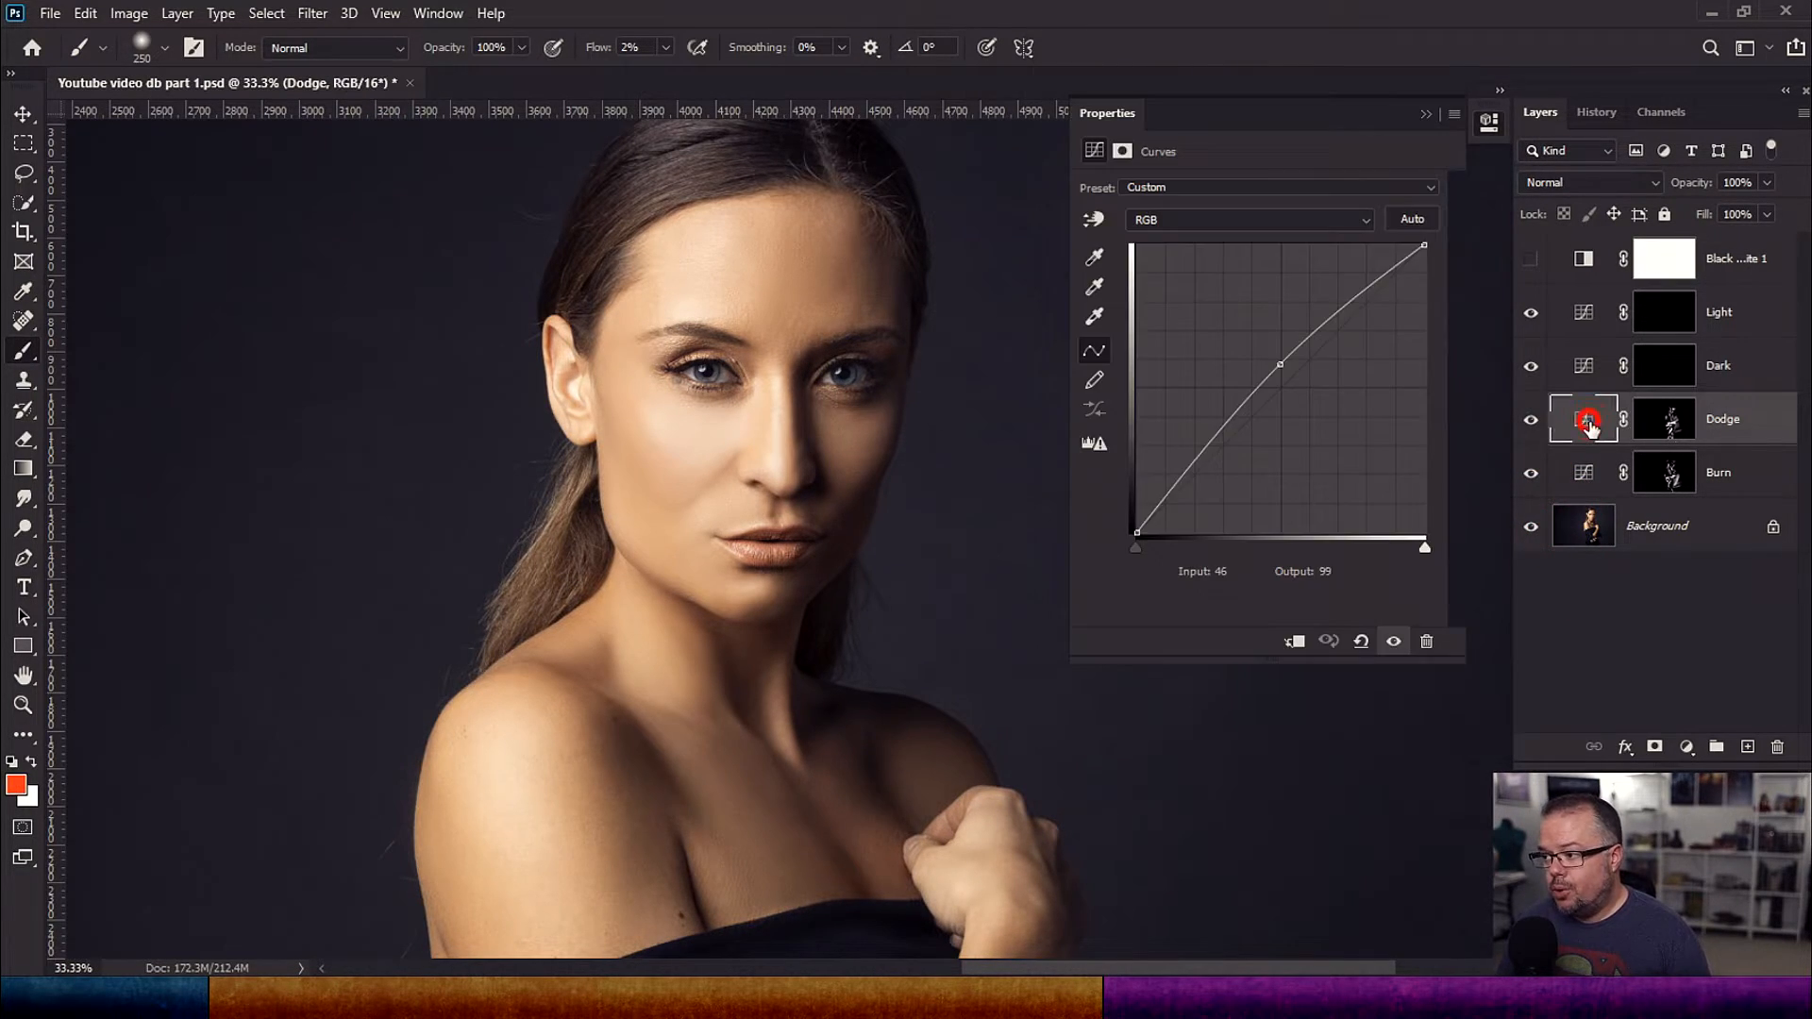
{"action": "left_click", "coordinate": [1280, 364]}
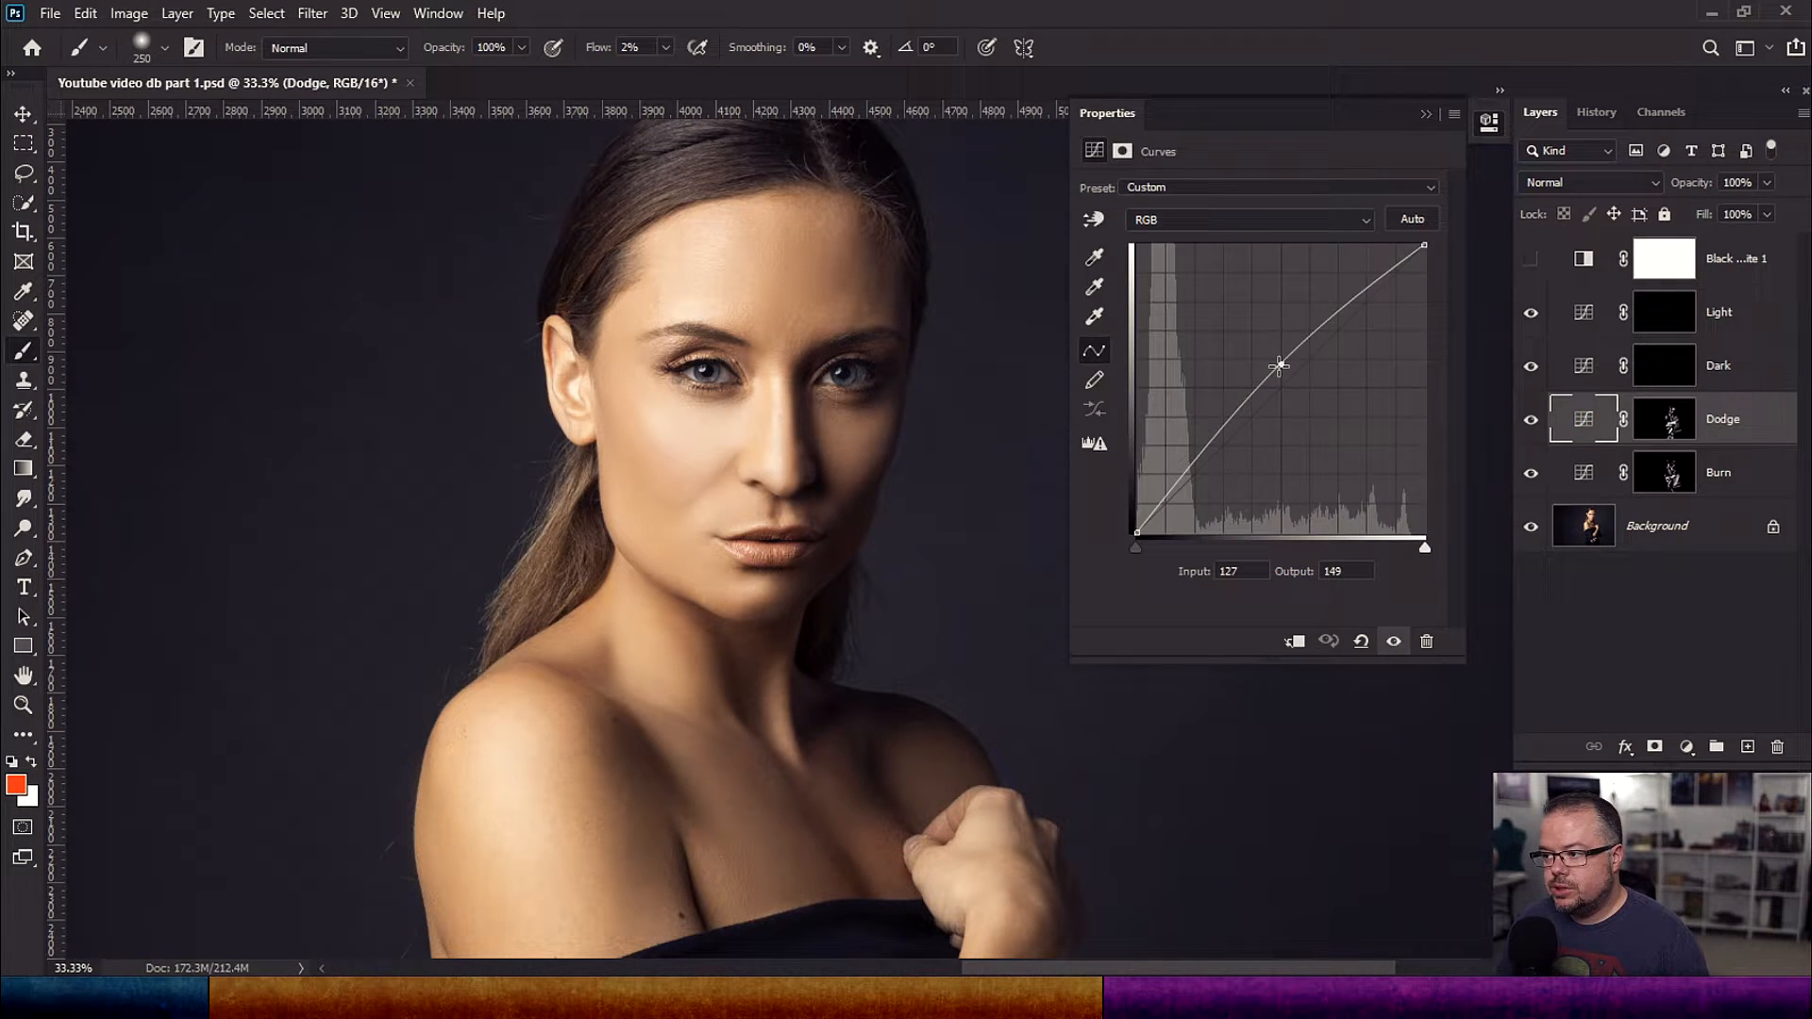
{"action": "left_click_drag", "start_coordinate": [1280, 364], "coordinate": [1279, 371]}
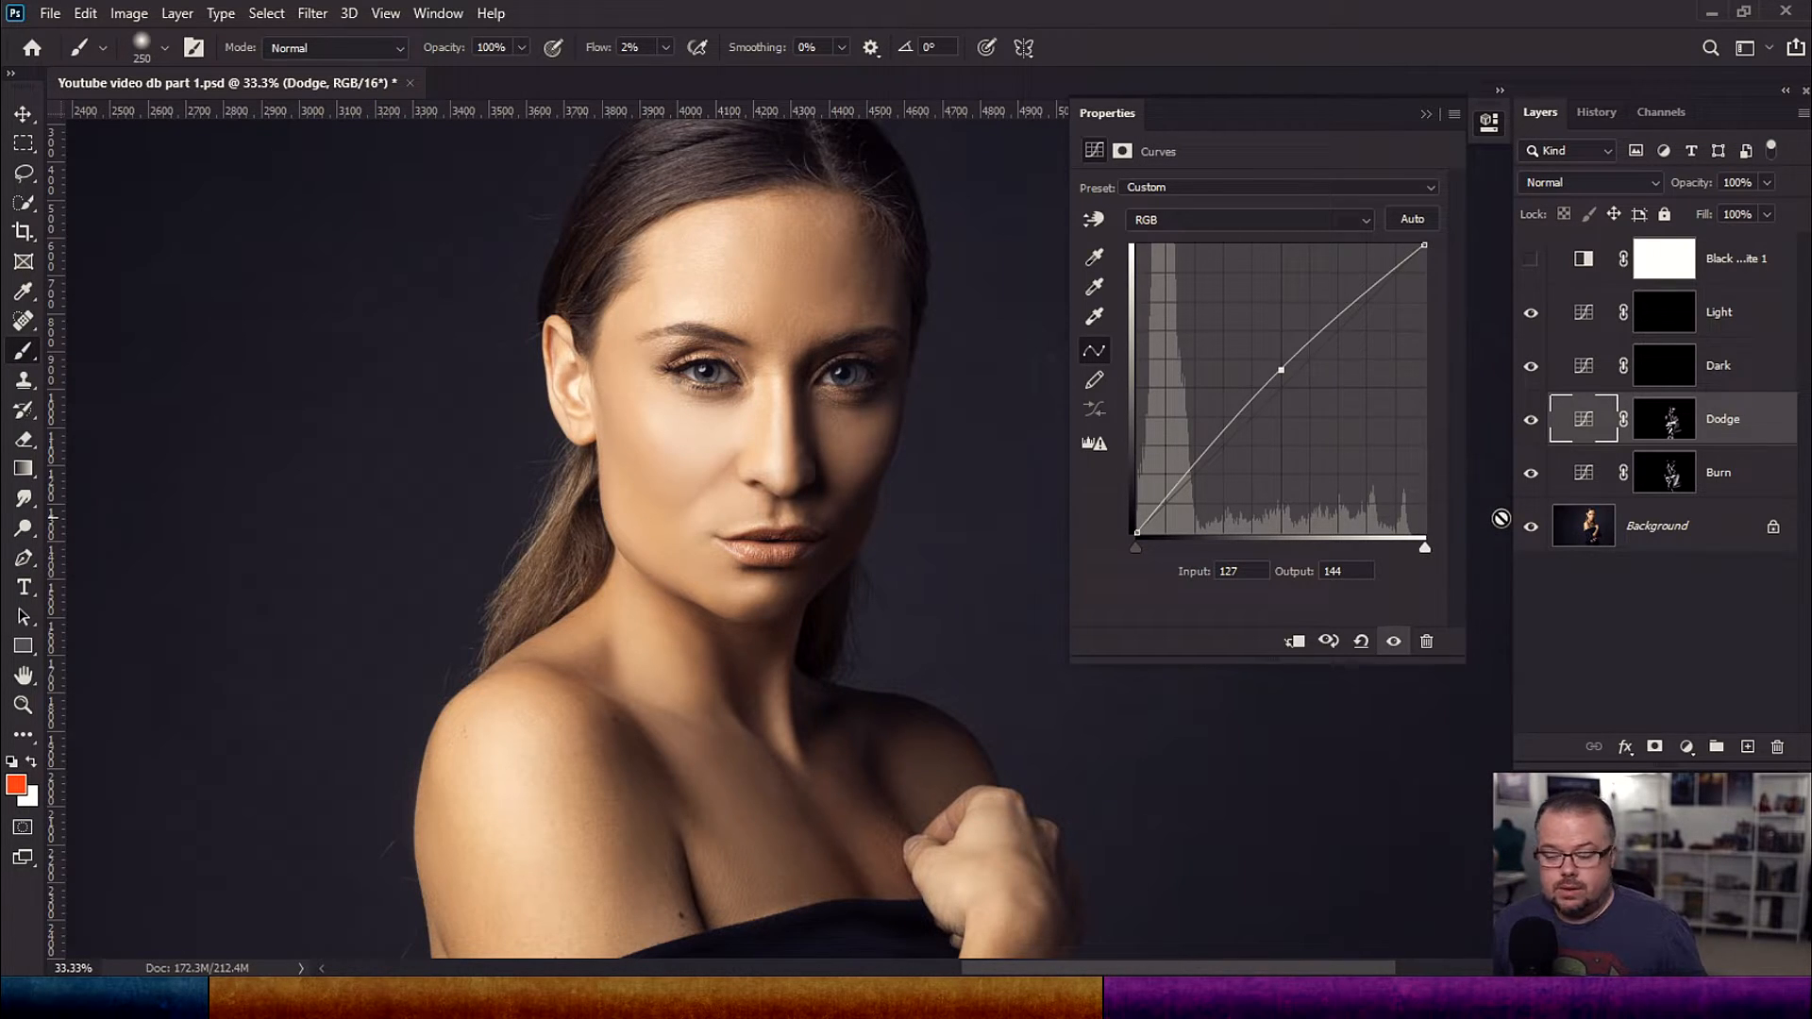
{"action": "left_click", "coordinate": [1531, 526], "text": "alt"}
{"action": "left_click", "coordinate": [1531, 526], "text": "alt"}
{"action": "left_click", "coordinate": [1530, 521], "text": "alt"}
{"action": "left_click", "coordinate": [1530, 525], "text": "alt"}
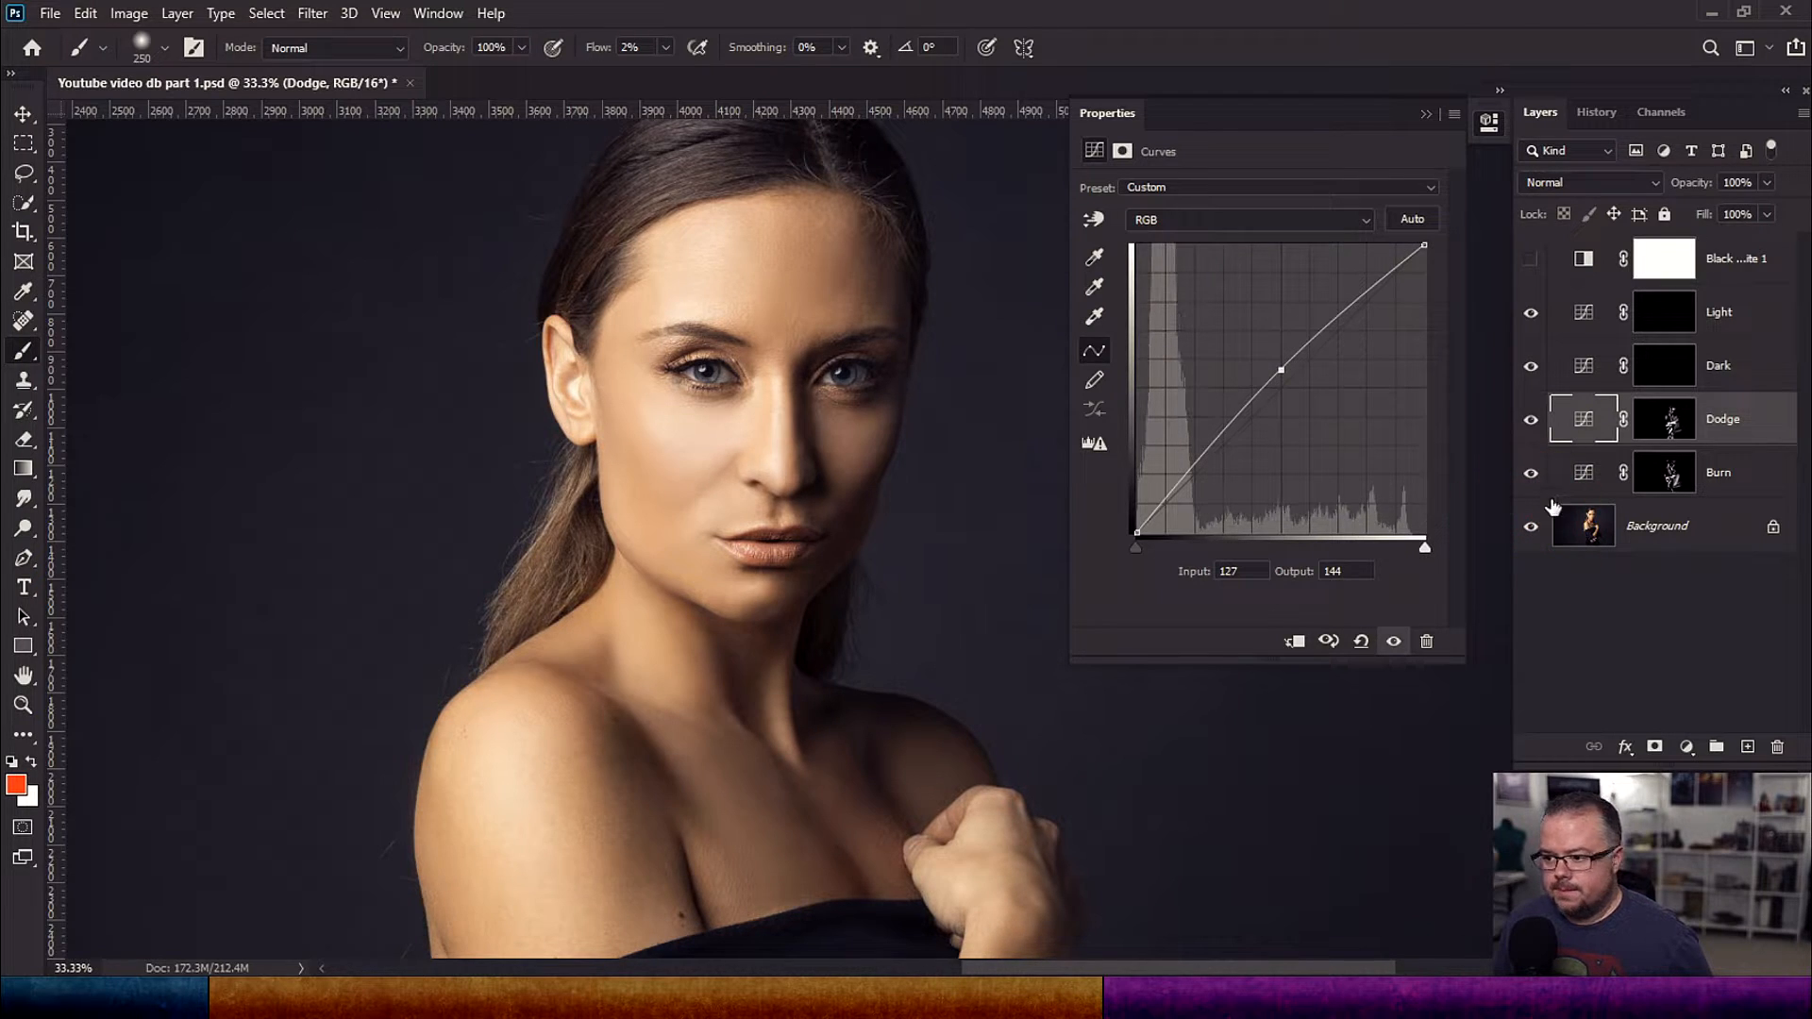
Step: Raise the Burn curve's midpoint to an output of 111 at input 128, and compare with the original
{"action": "left_click", "coordinate": [1664, 472]}
{"action": "left_click_drag", "start_coordinate": [1280, 416], "coordinate": [1282, 409]}
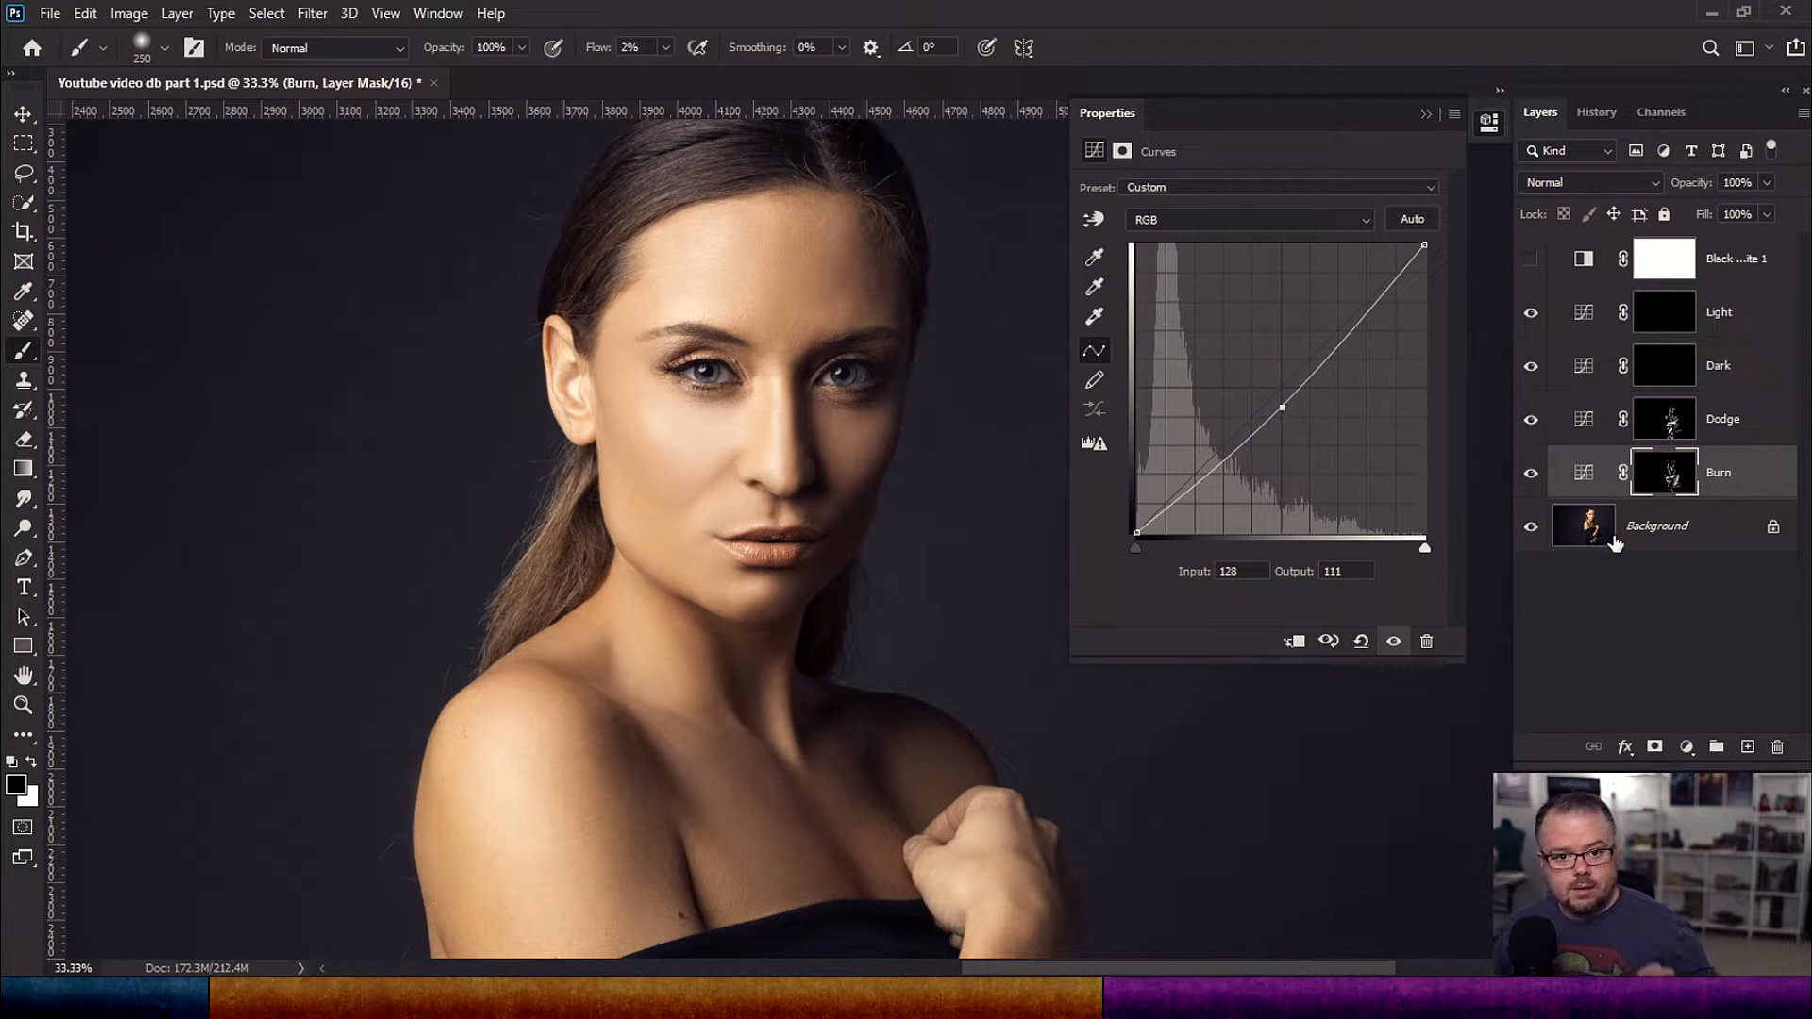
{"action": "left_click", "coordinate": [1531, 526], "text": "alt"}
{"action": "left_click", "coordinate": [1532, 527], "text": "alt"}
{"action": "left_click", "coordinate": [1532, 526], "text": "alt"}
{"action": "left_click", "coordinate": [1532, 526], "text": "alt"}
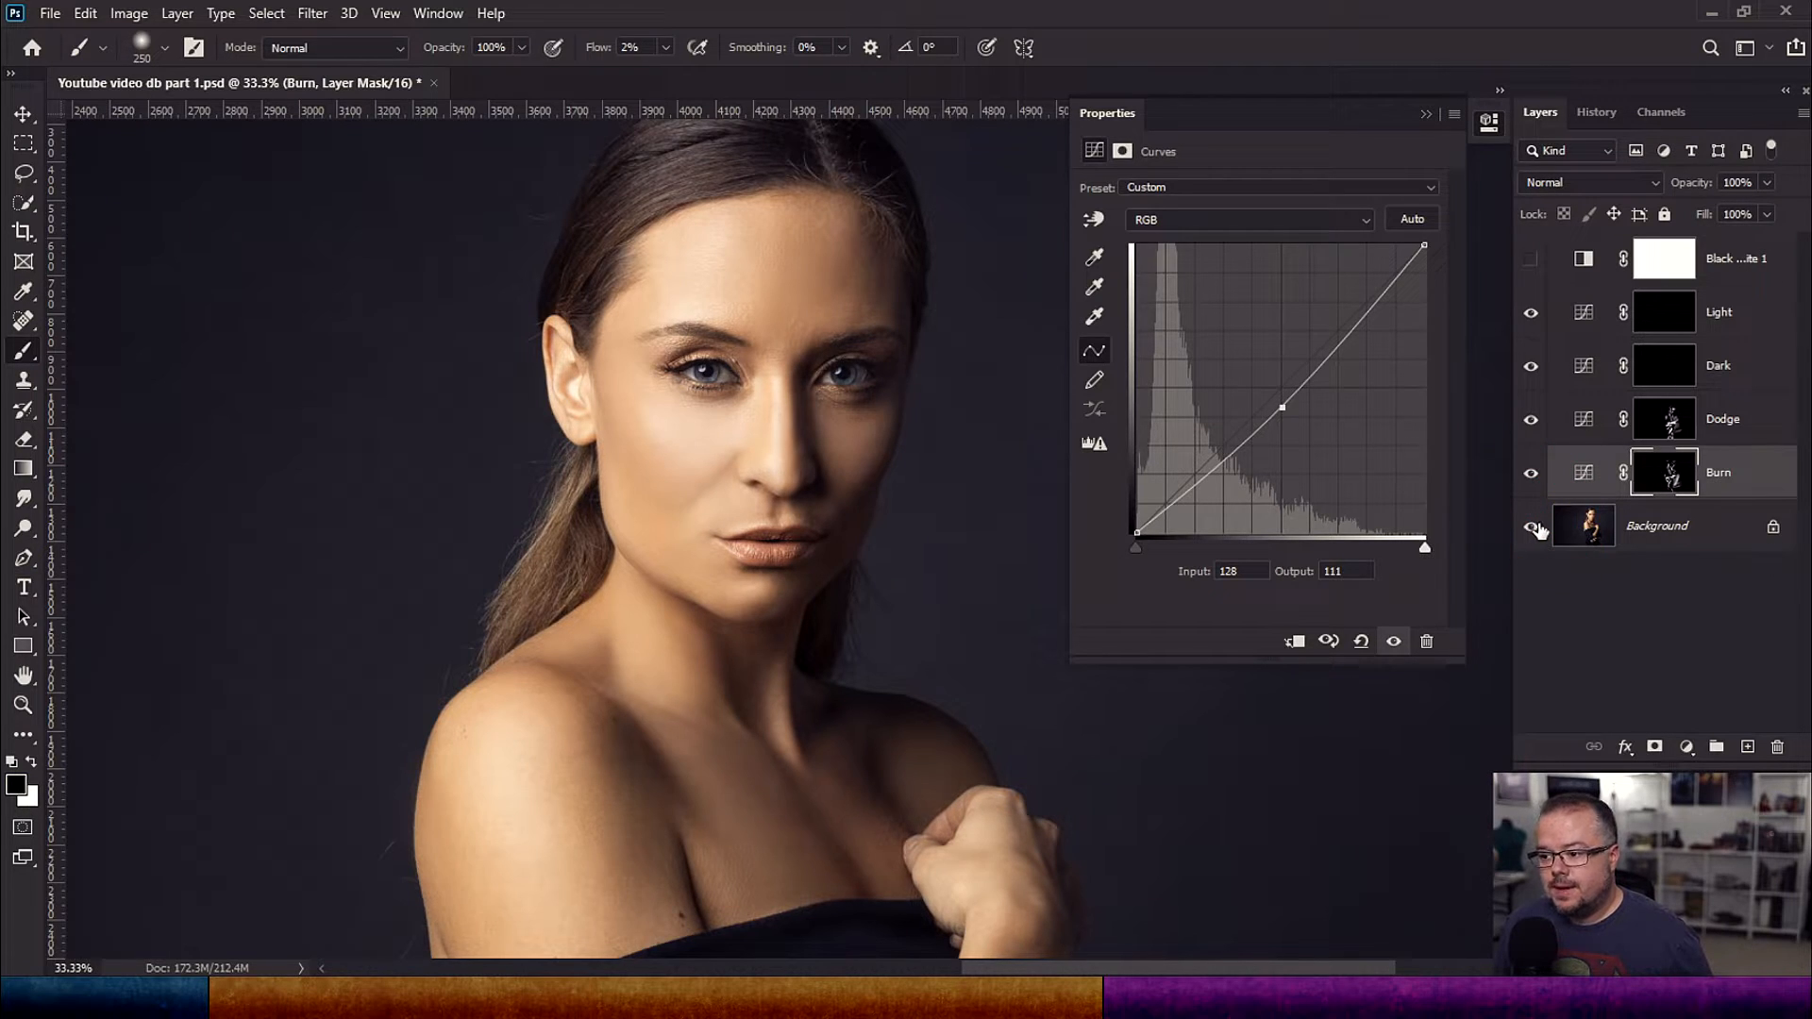
{"action": "left_click", "coordinate": [1425, 114]}
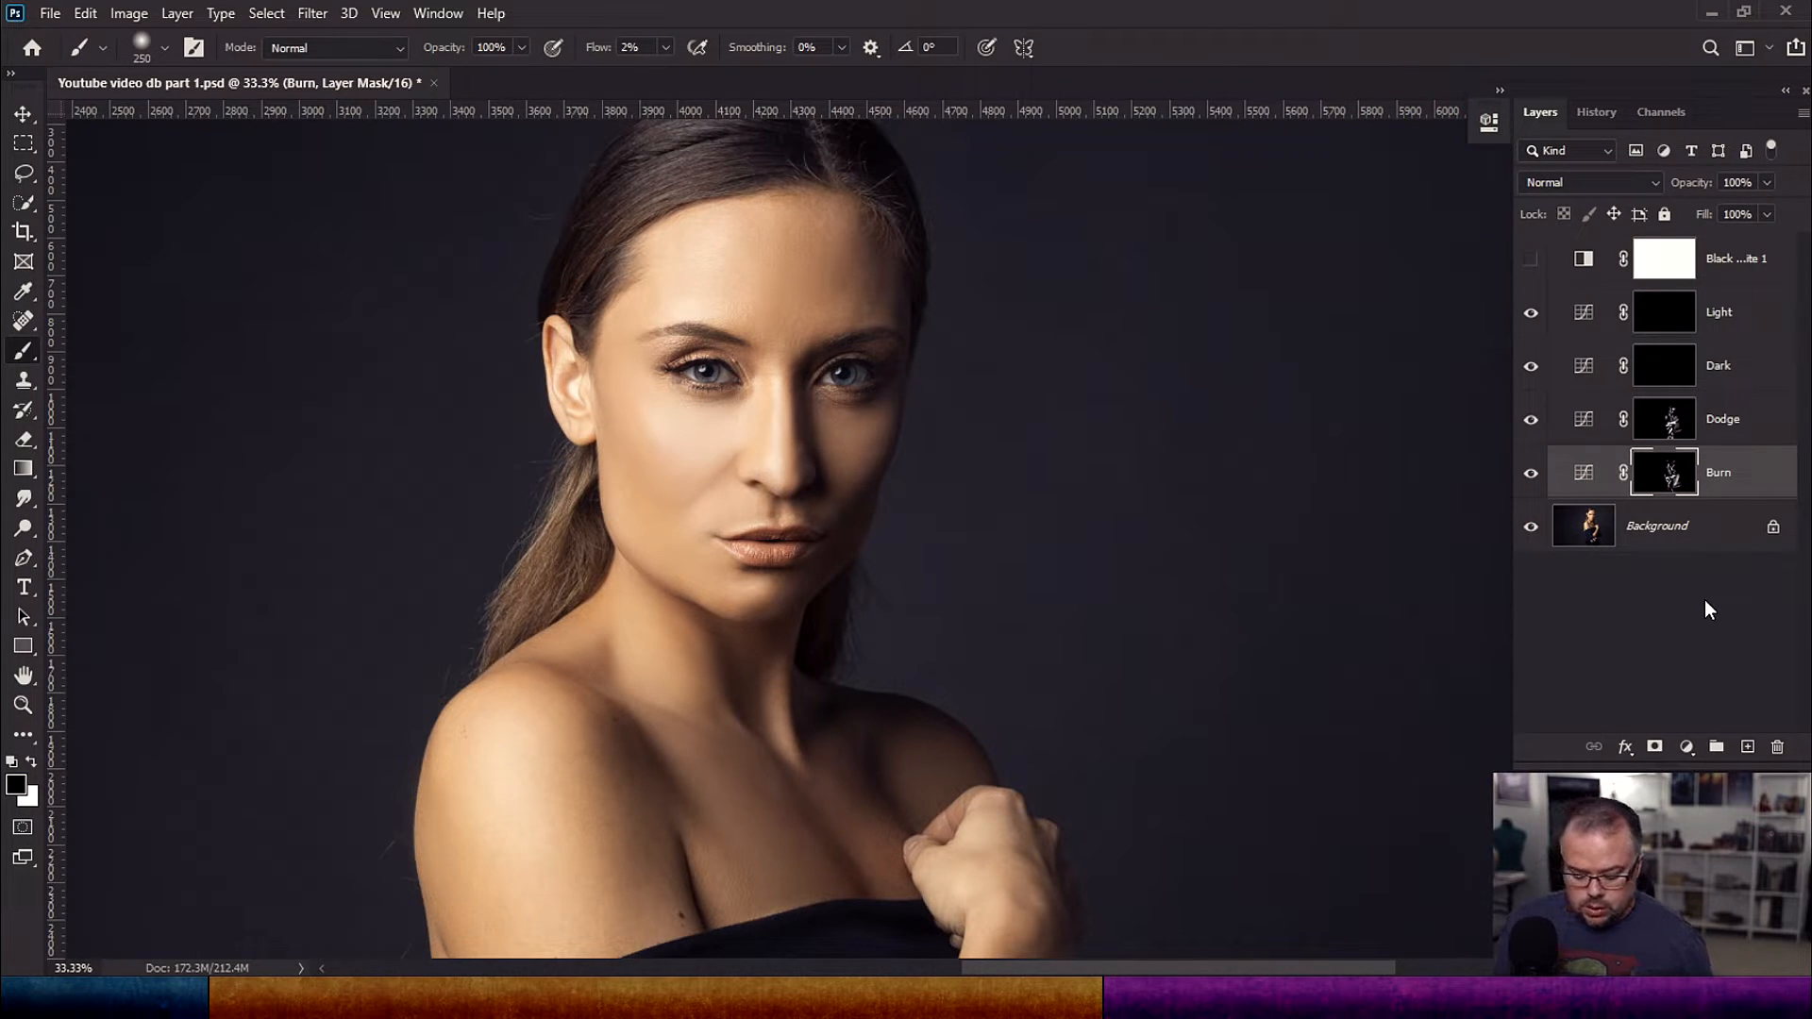
Step: Fit the whole portrait in view and check the softened dodge and burn against the Background alone
{"action": "key", "text": "ctrl+0"}
{"action": "left_click", "coordinate": [1532, 527], "text": "alt"}
{"action": "left_click", "coordinate": [1532, 528], "text": "alt"}
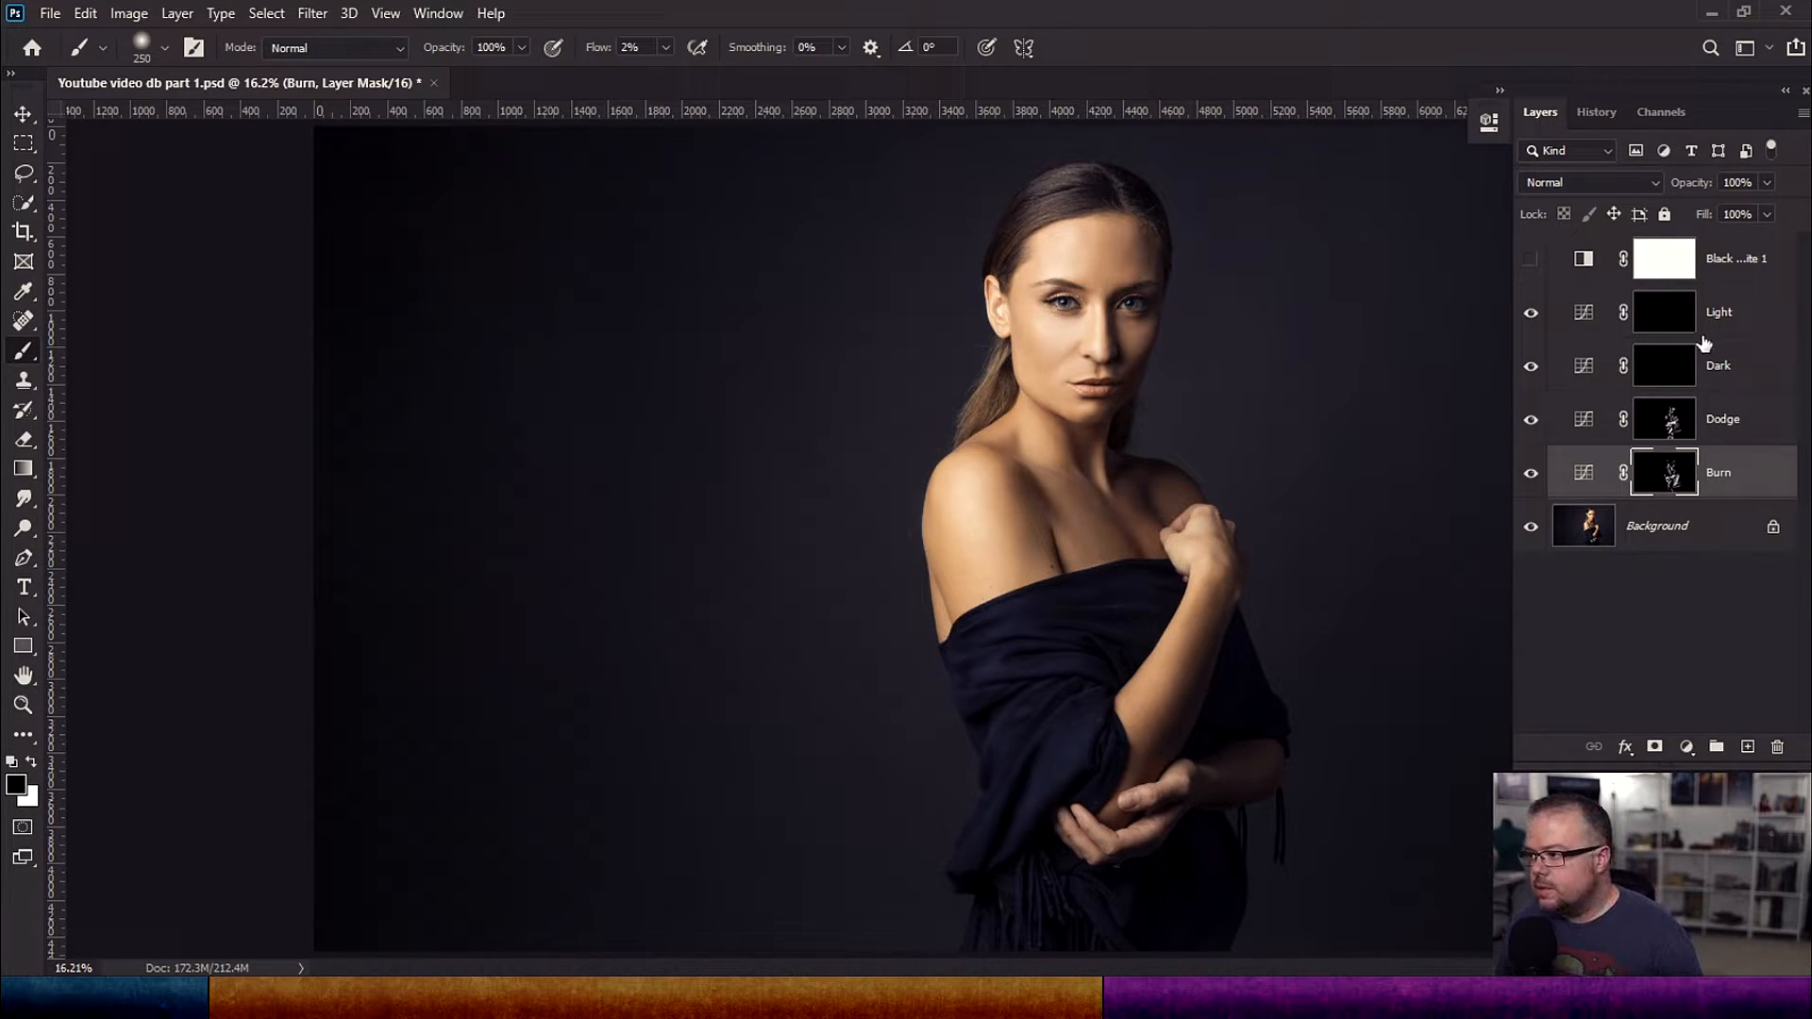
Step: Target the Light layer's mask and set up a white 15-pixel brush at 5% flow for fine work on the face
{"action": "left_click", "coordinate": [1666, 321]}
{"action": "key", "text": "z"}
{"action": "left_click", "coordinate": [1080, 357]}
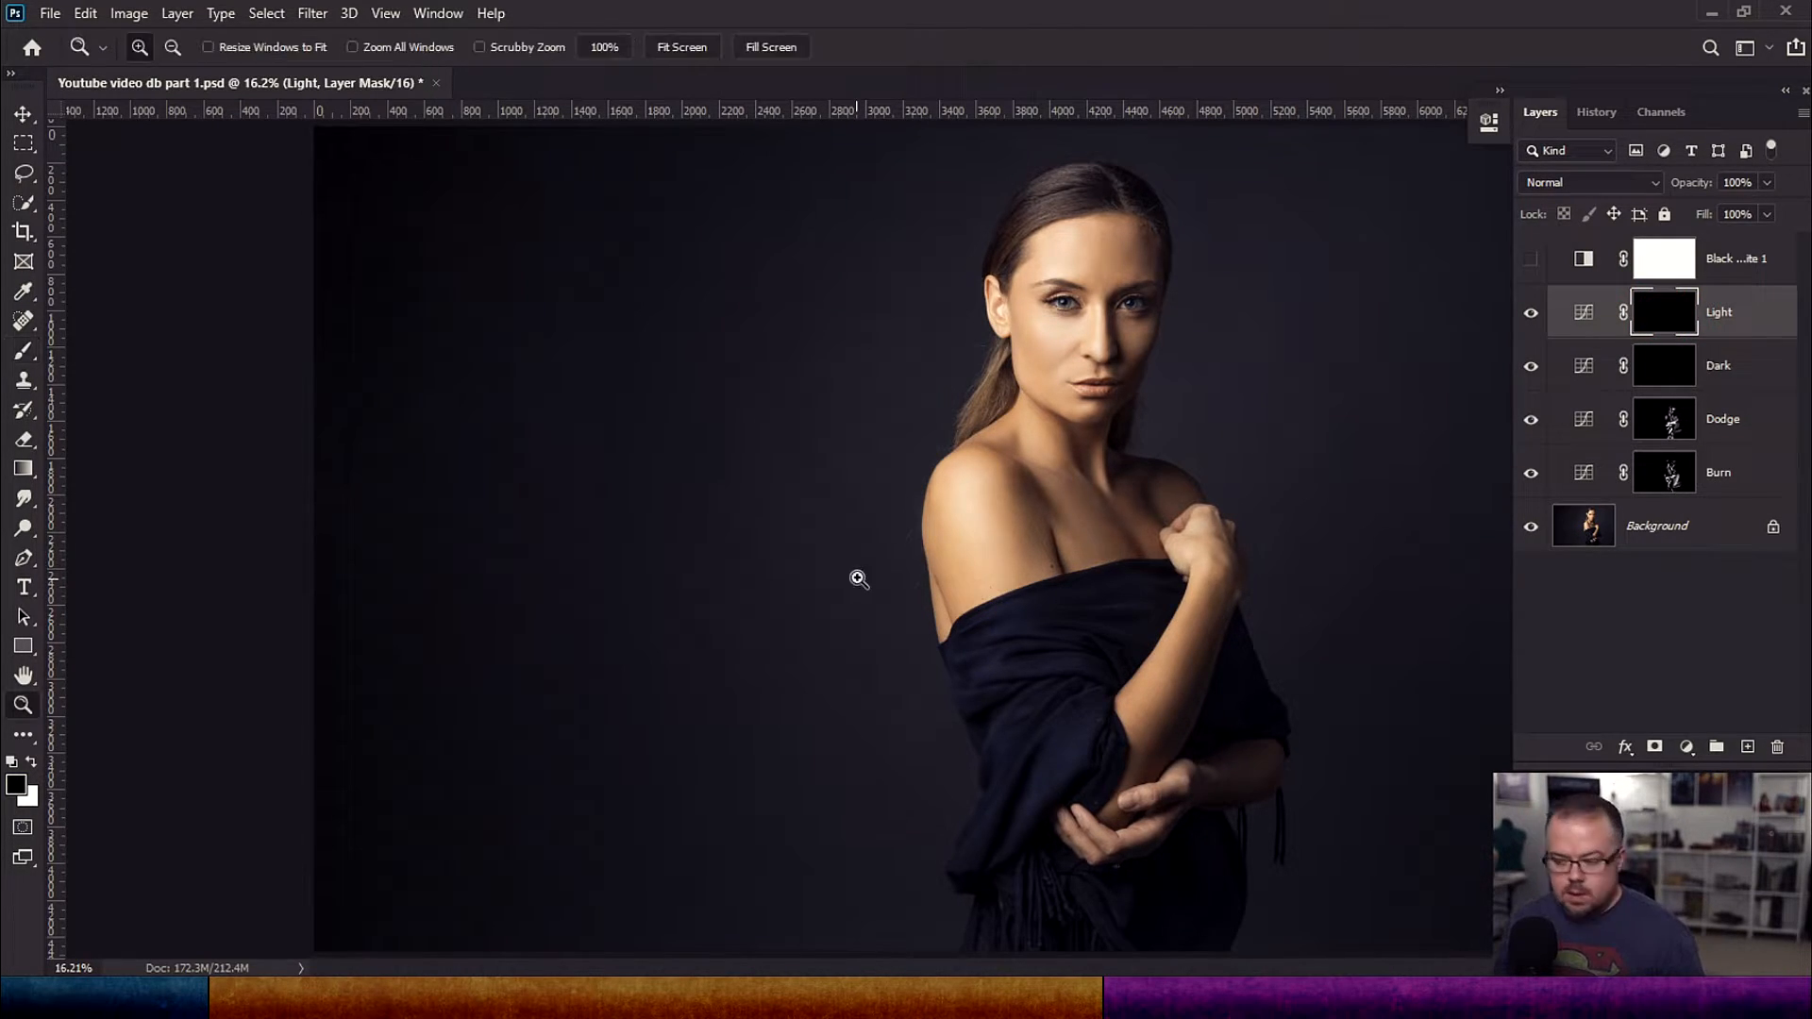
{"action": "left_click", "coordinate": [1080, 357]}
{"action": "left_click", "coordinate": [1080, 357]}
{"action": "left_click", "coordinate": [1080, 357]}
{"action": "left_click", "coordinate": [1161, 455]}
{"action": "left_click_drag", "start_coordinate": [927, 510], "coordinate": [644, 730]}
{"action": "left_click", "coordinate": [996, 545]}
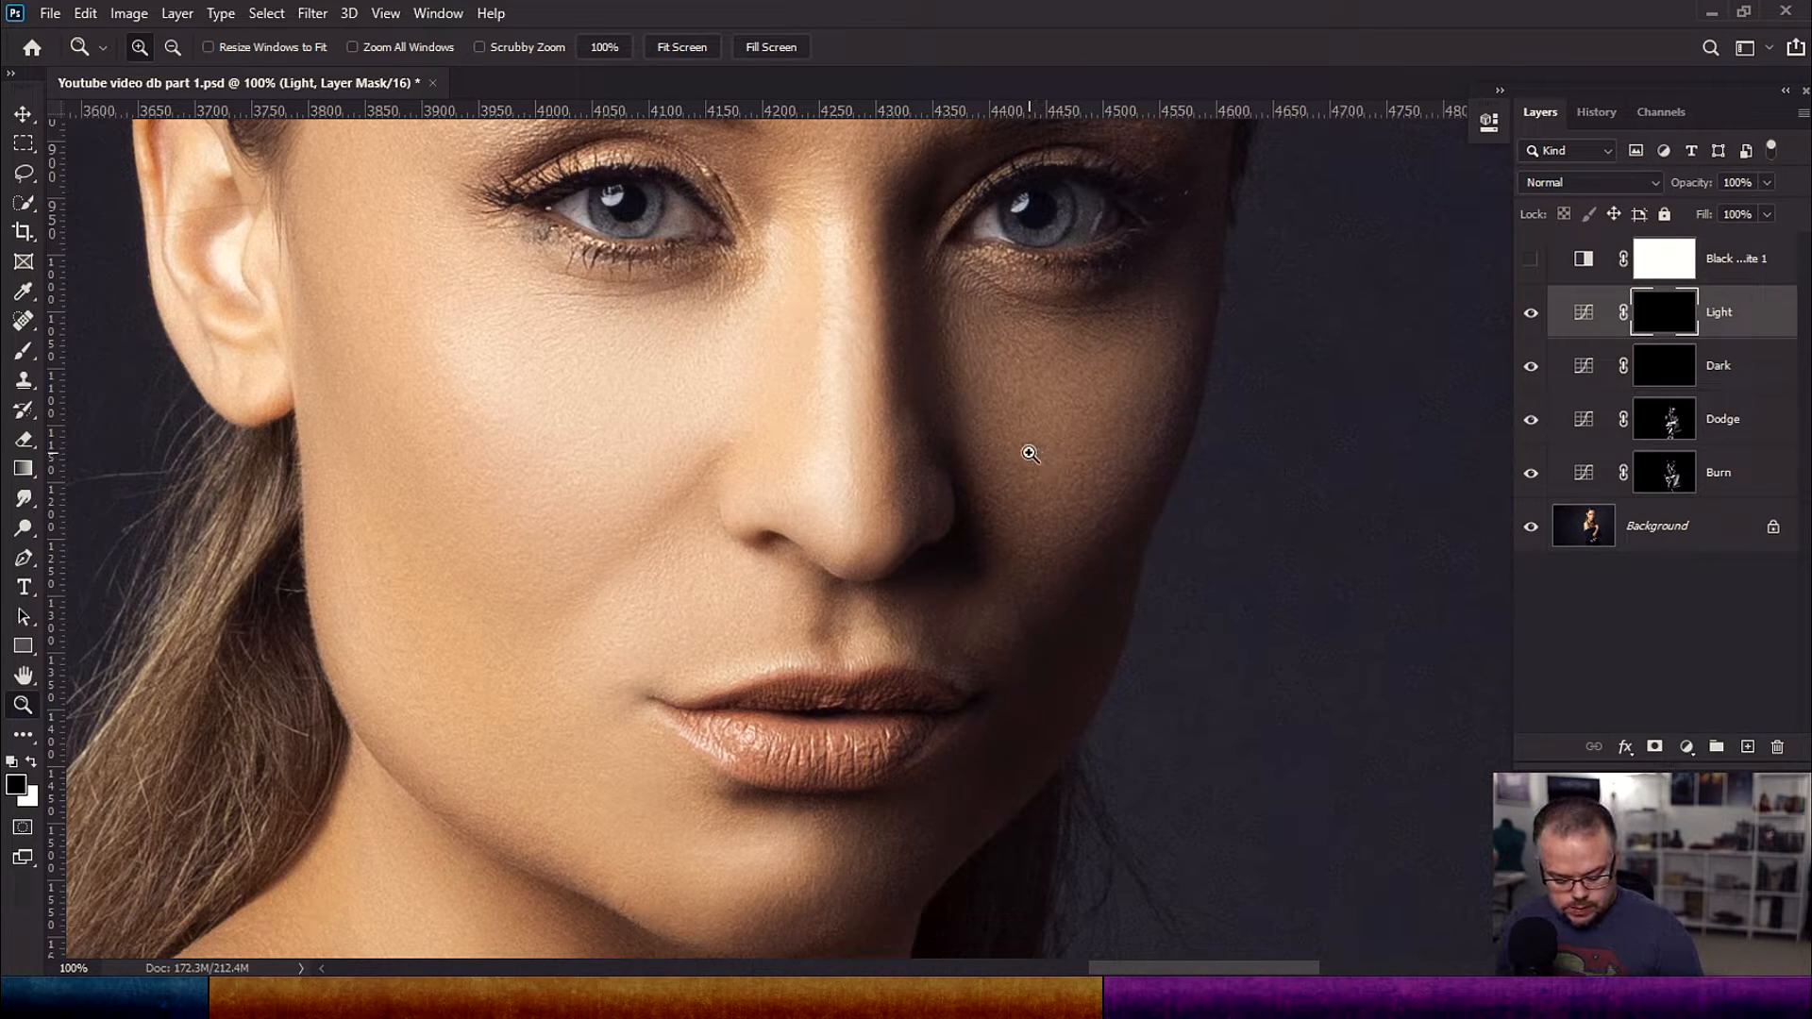
{"action": "key", "text": "b"}
{"action": "key", "text": "bracketleft"}
{"action": "key", "text": "bracketleft"}
{"action": "key", "text": "bracketleft"}
{"action": "key", "text": "bracketleft"}
{"action": "key", "text": "bracketleft"}
{"action": "key", "text": "bracketleft"}
{"action": "key", "text": "bracketleft"}
{"action": "key", "text": "bracketleft"}
{"action": "key", "text": "bracketleft"}
{"action": "key", "text": "bracketleft"}
{"action": "key", "text": "bracketleft"}
{"action": "key", "text": "bracketleft"}
{"action": "key", "text": "bracketleft"}
{"action": "key", "text": "bracketleft"}
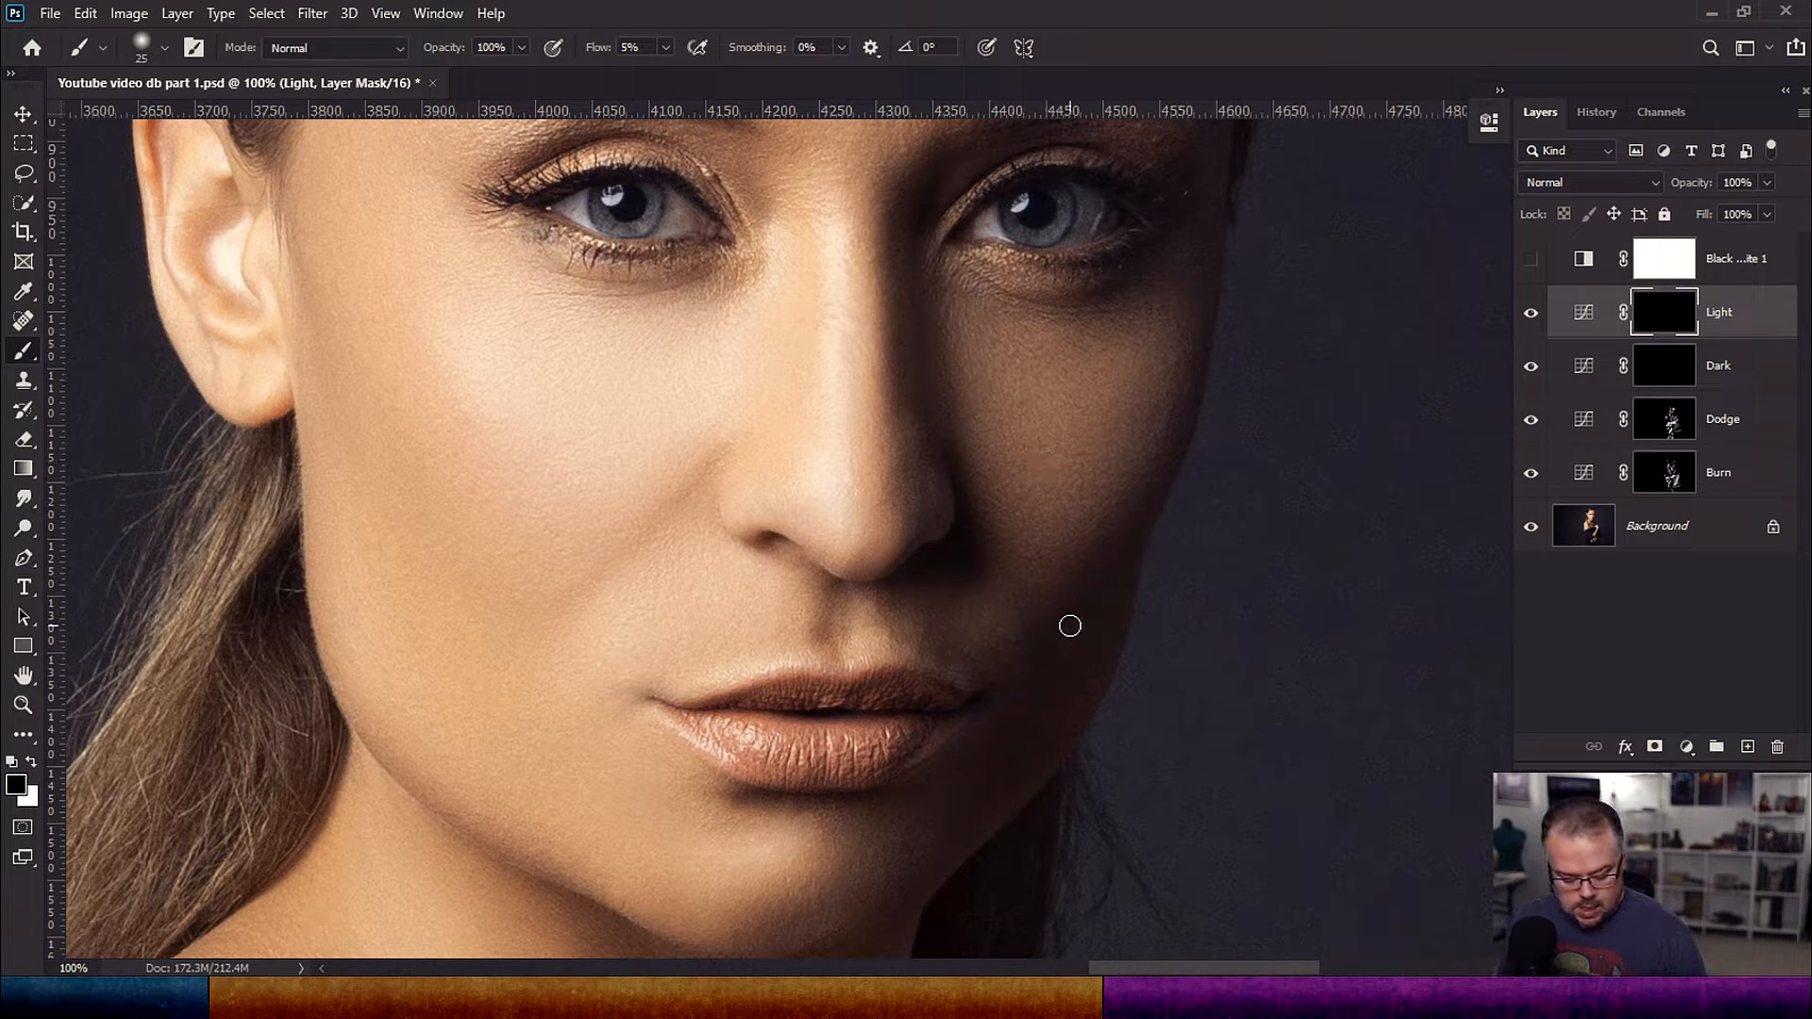
{"action": "key", "text": "bracketleft"}
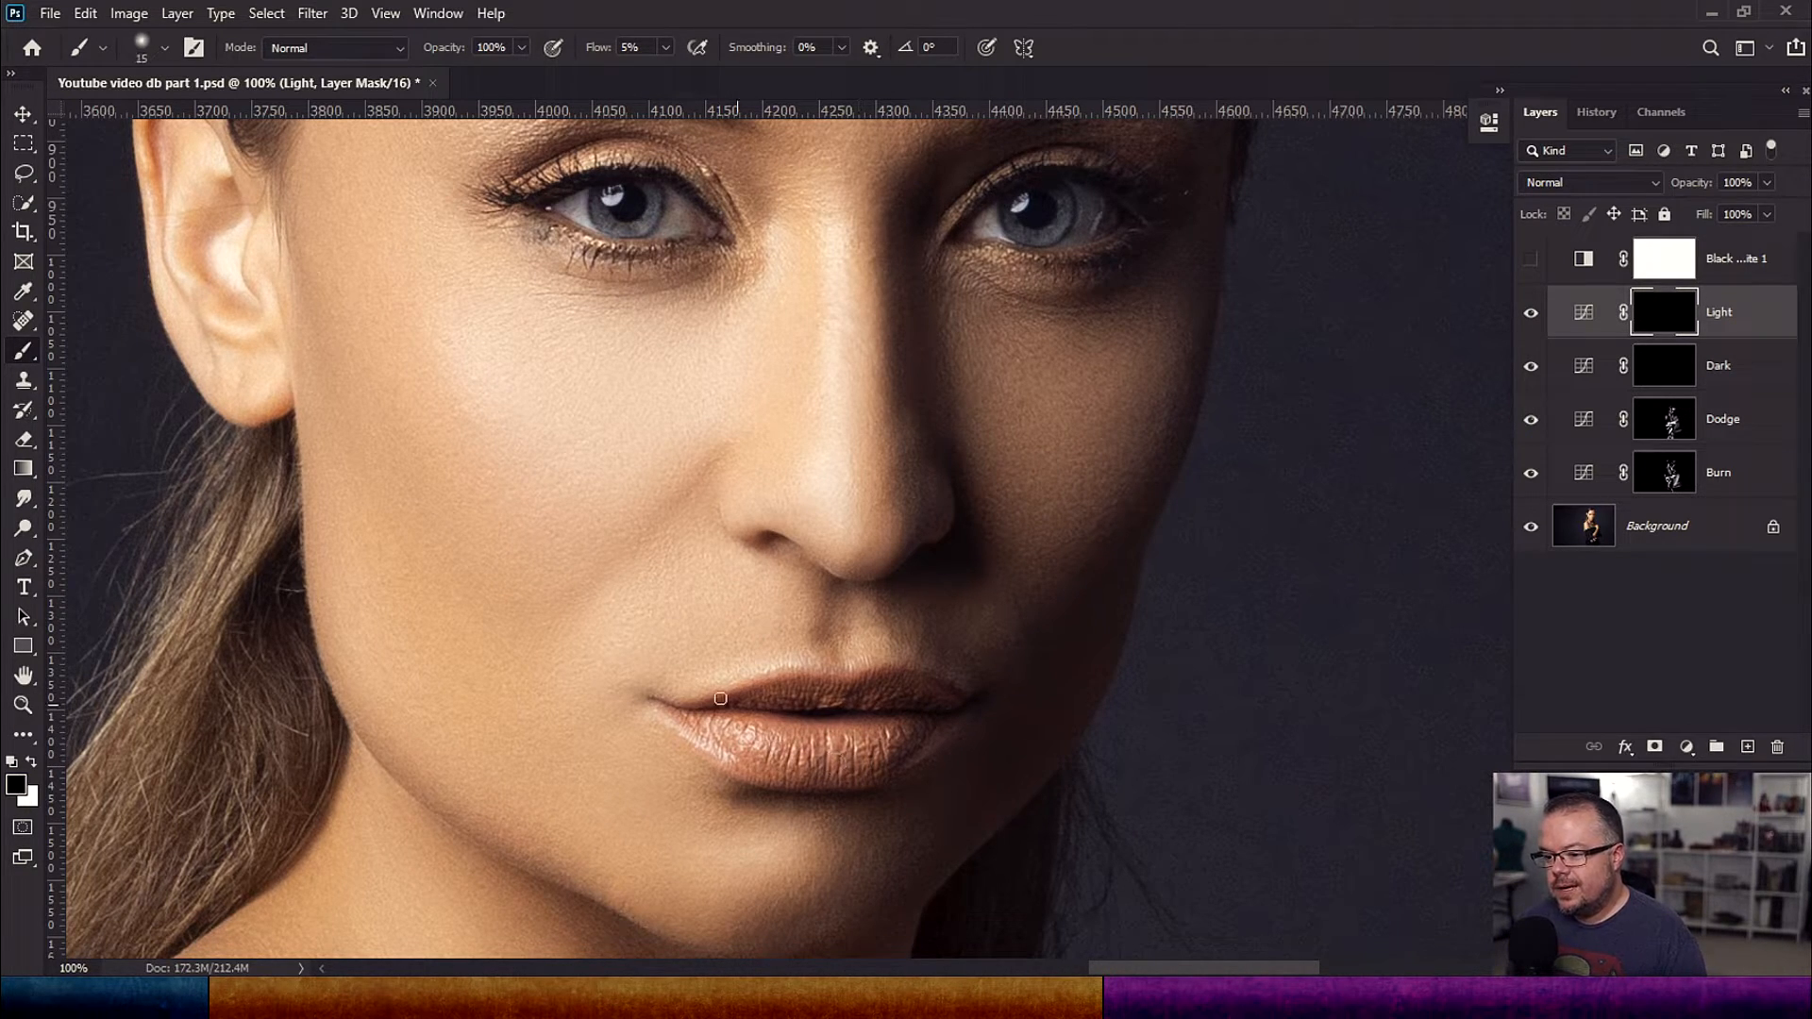
{"action": "key", "text": "x"}
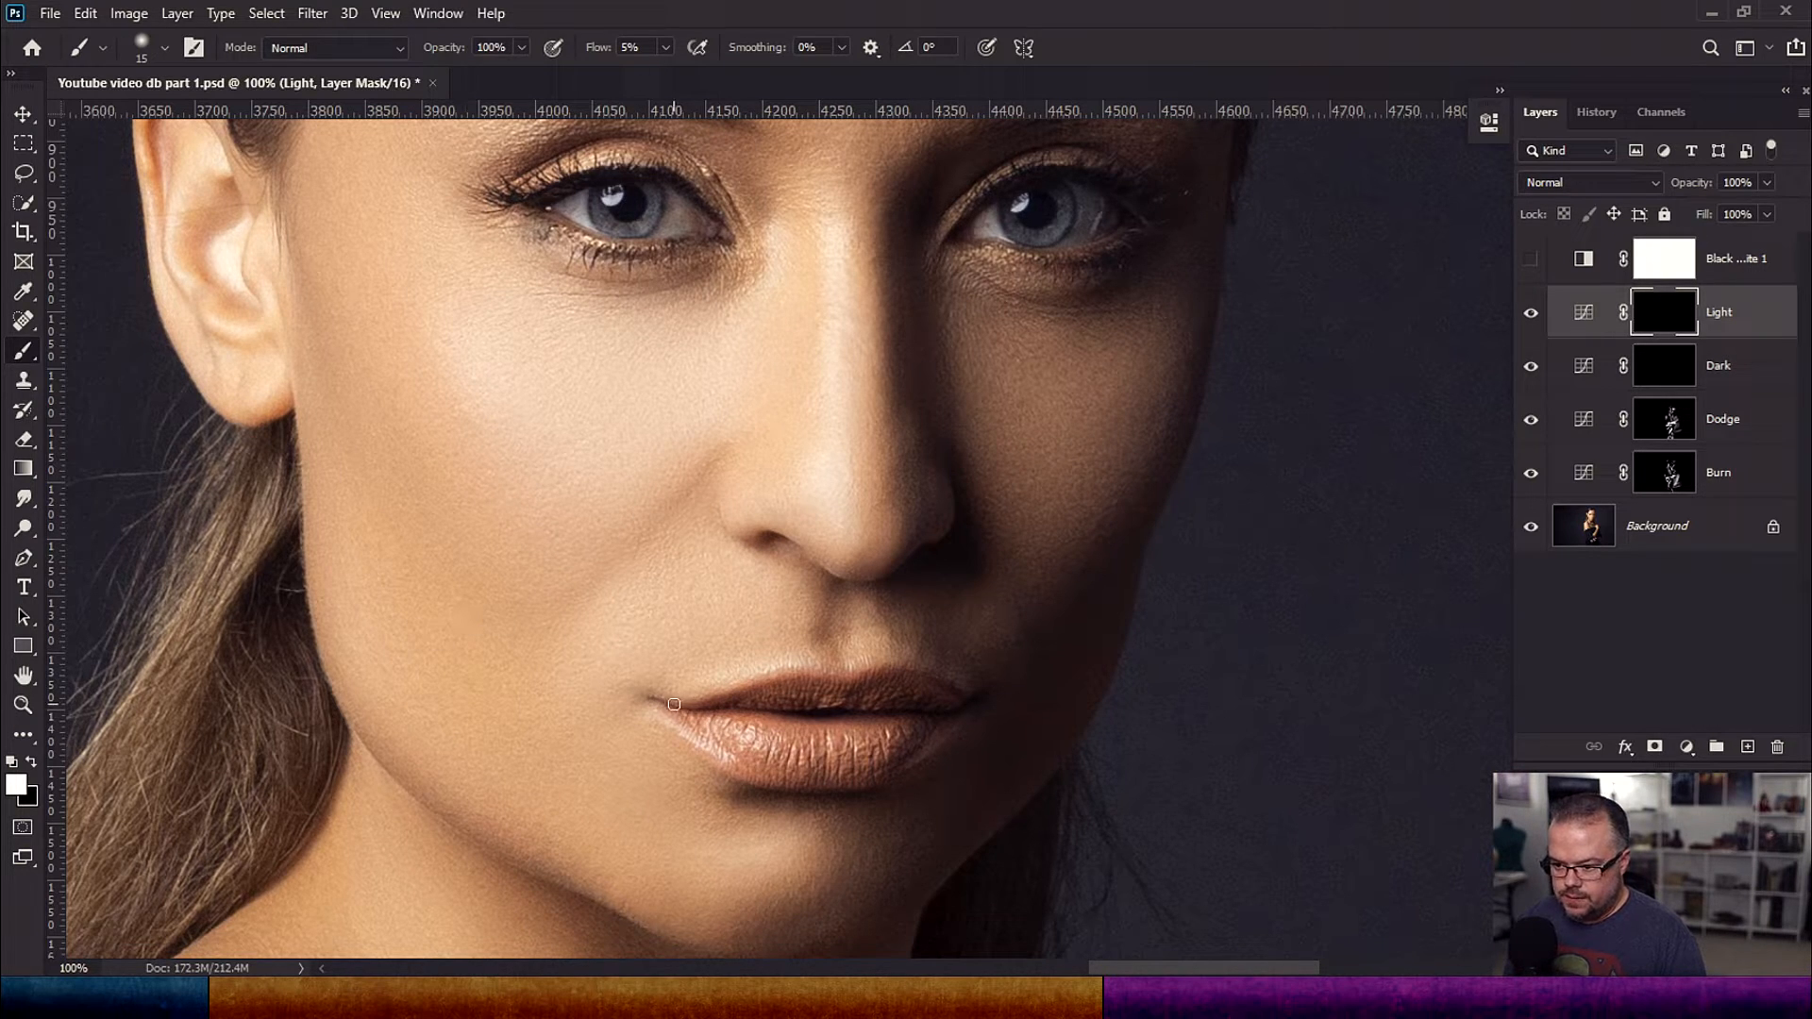
Step: Paint white with an 8-pixel brush along the outer edges of both lips on the Light mask
{"action": "key", "text": "z"}
{"action": "left_click", "coordinate": [787, 739]}
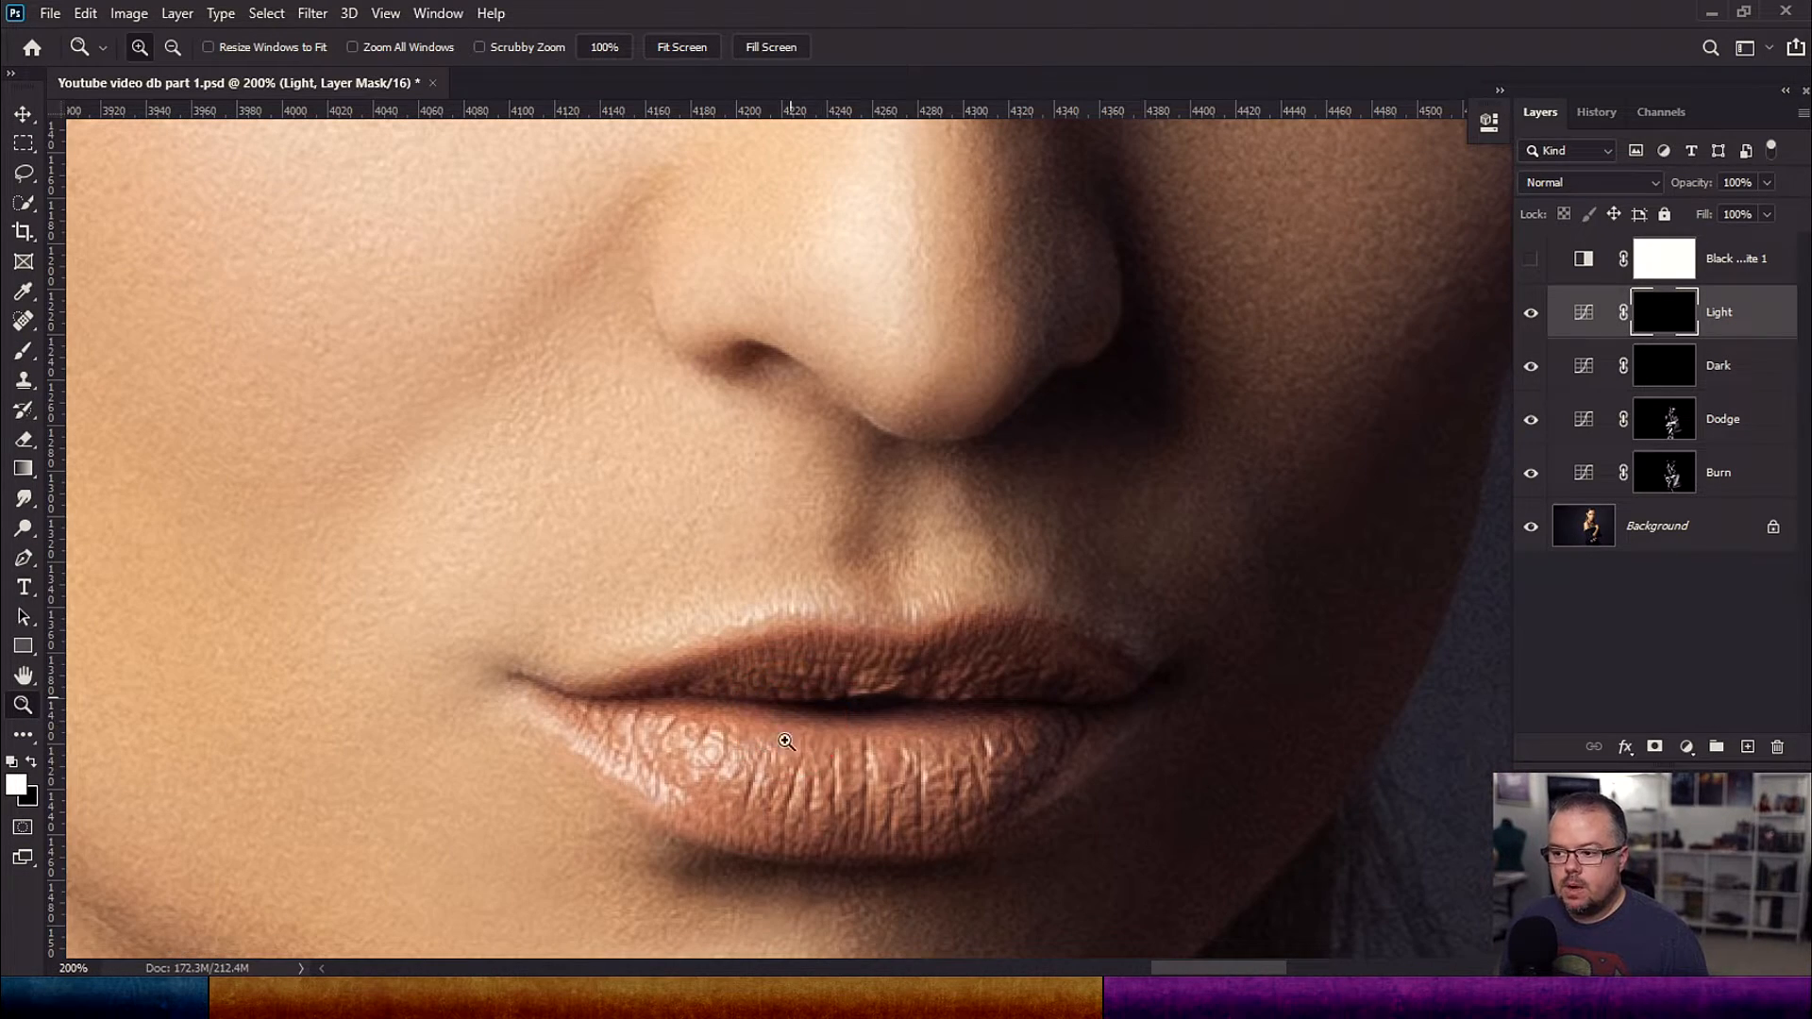
{"action": "scroll", "coordinate": [697, 599], "scroll_direction": "down", "scroll_amount": 2}
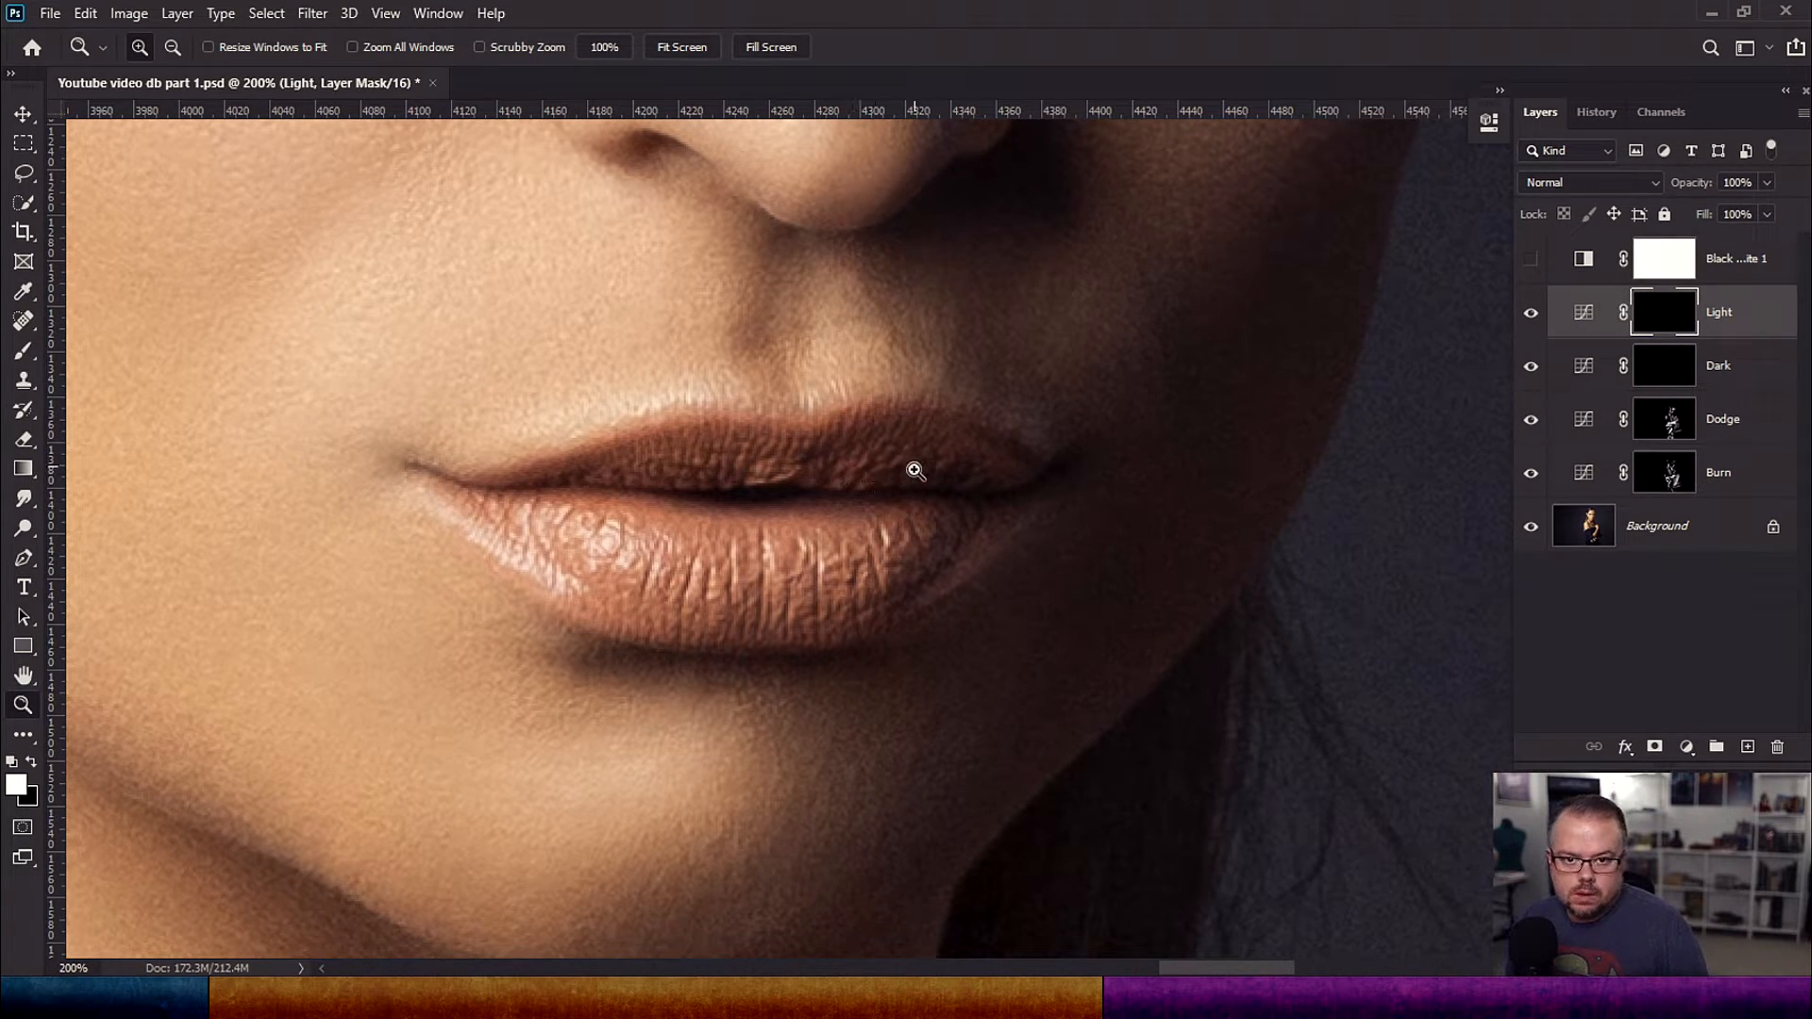
{"action": "key", "text": "b"}
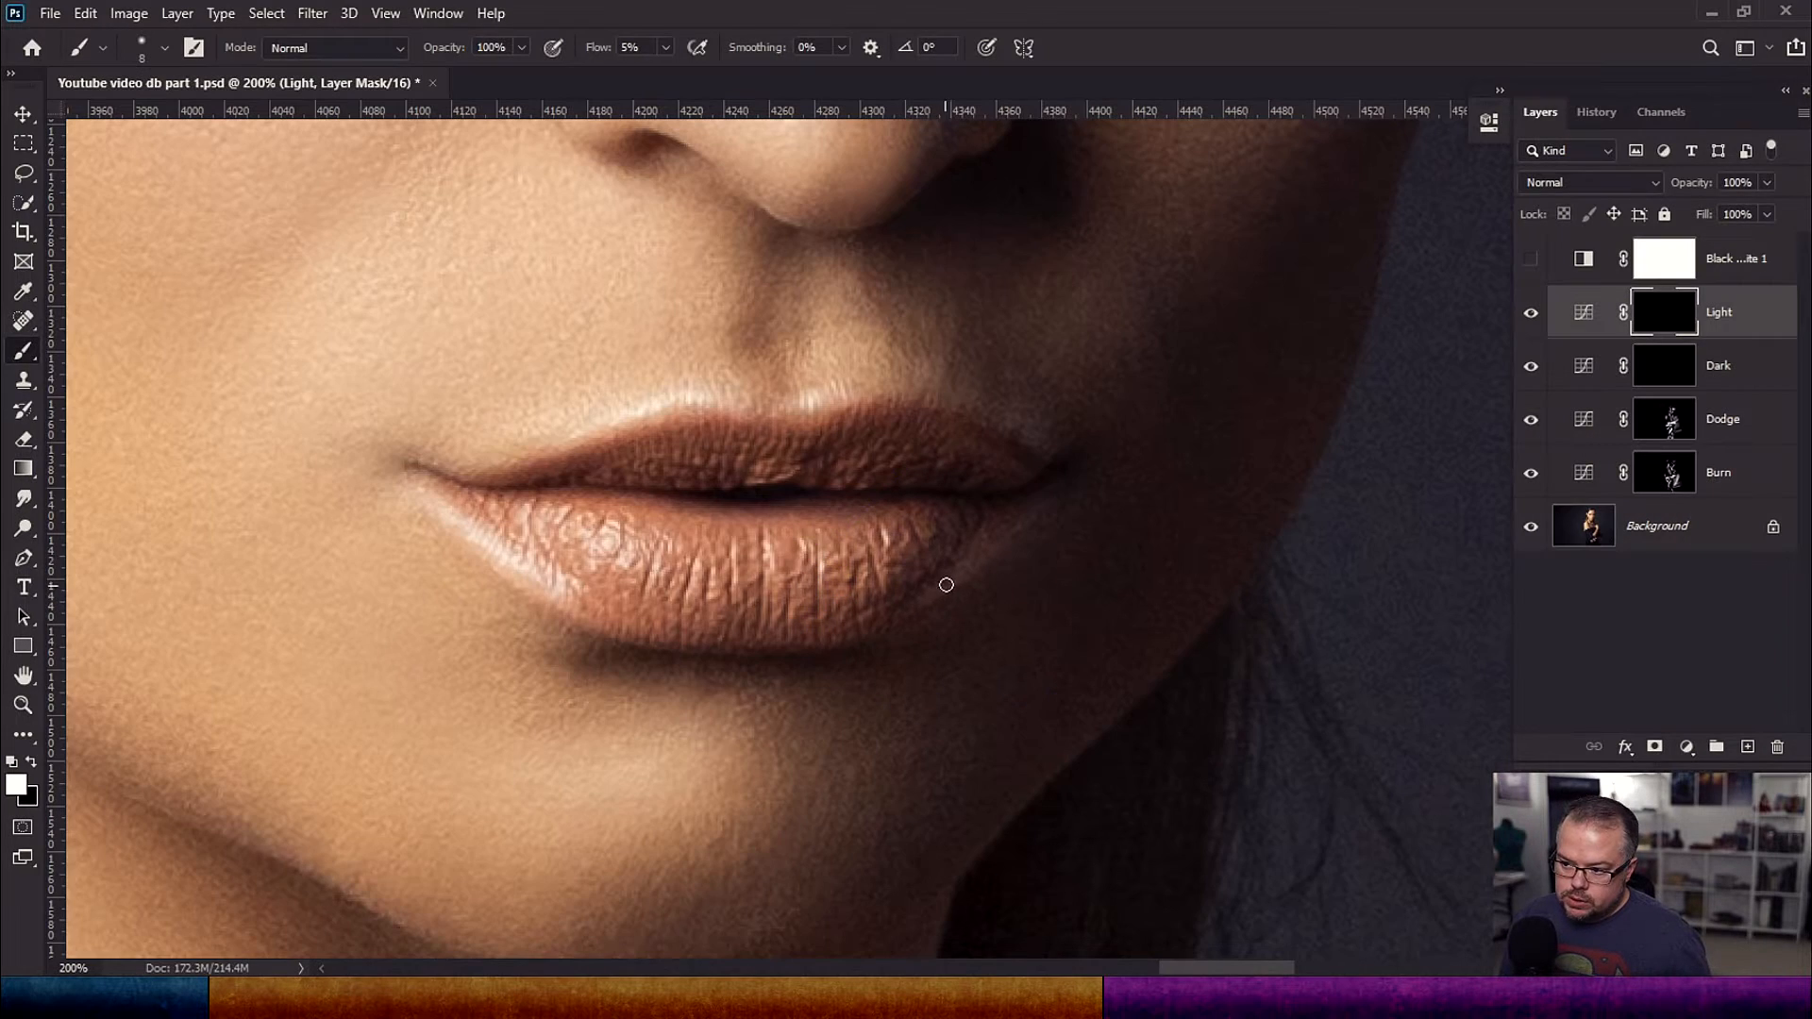
{"action": "left_click_drag", "start_coordinate": [904, 612], "coordinate": [1064, 507]}
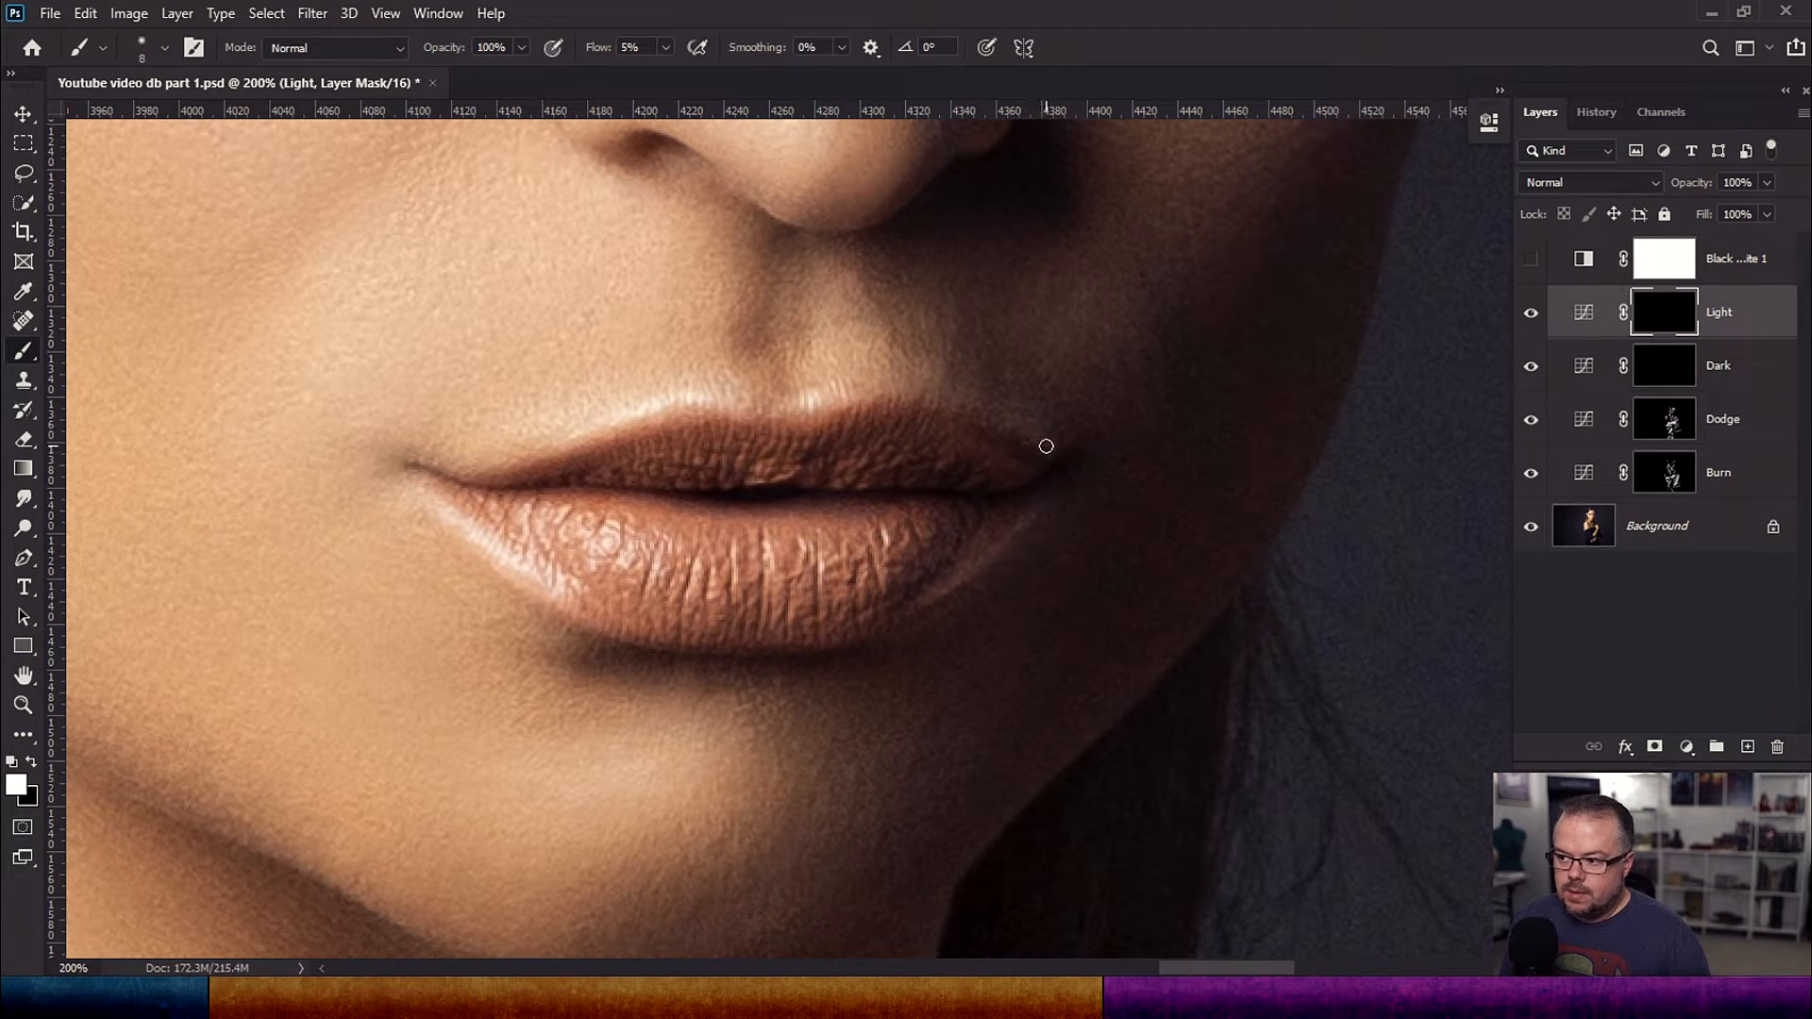
{"action": "left_click", "coordinate": [918, 400]}
Step: Brighten the highlights on the chin and the tip of the nose with a 70-pixel white brush on the Light mask
{"action": "key", "text": "bracketright"}
{"action": "key", "text": "bracketright"}
{"action": "key", "text": "bracketright"}
{"action": "key", "text": "bracketright"}
{"action": "key", "text": "bracketright"}
{"action": "key", "text": "bracketright"}
{"action": "key", "text": "bracketright"}
{"action": "key", "text": "bracketright"}
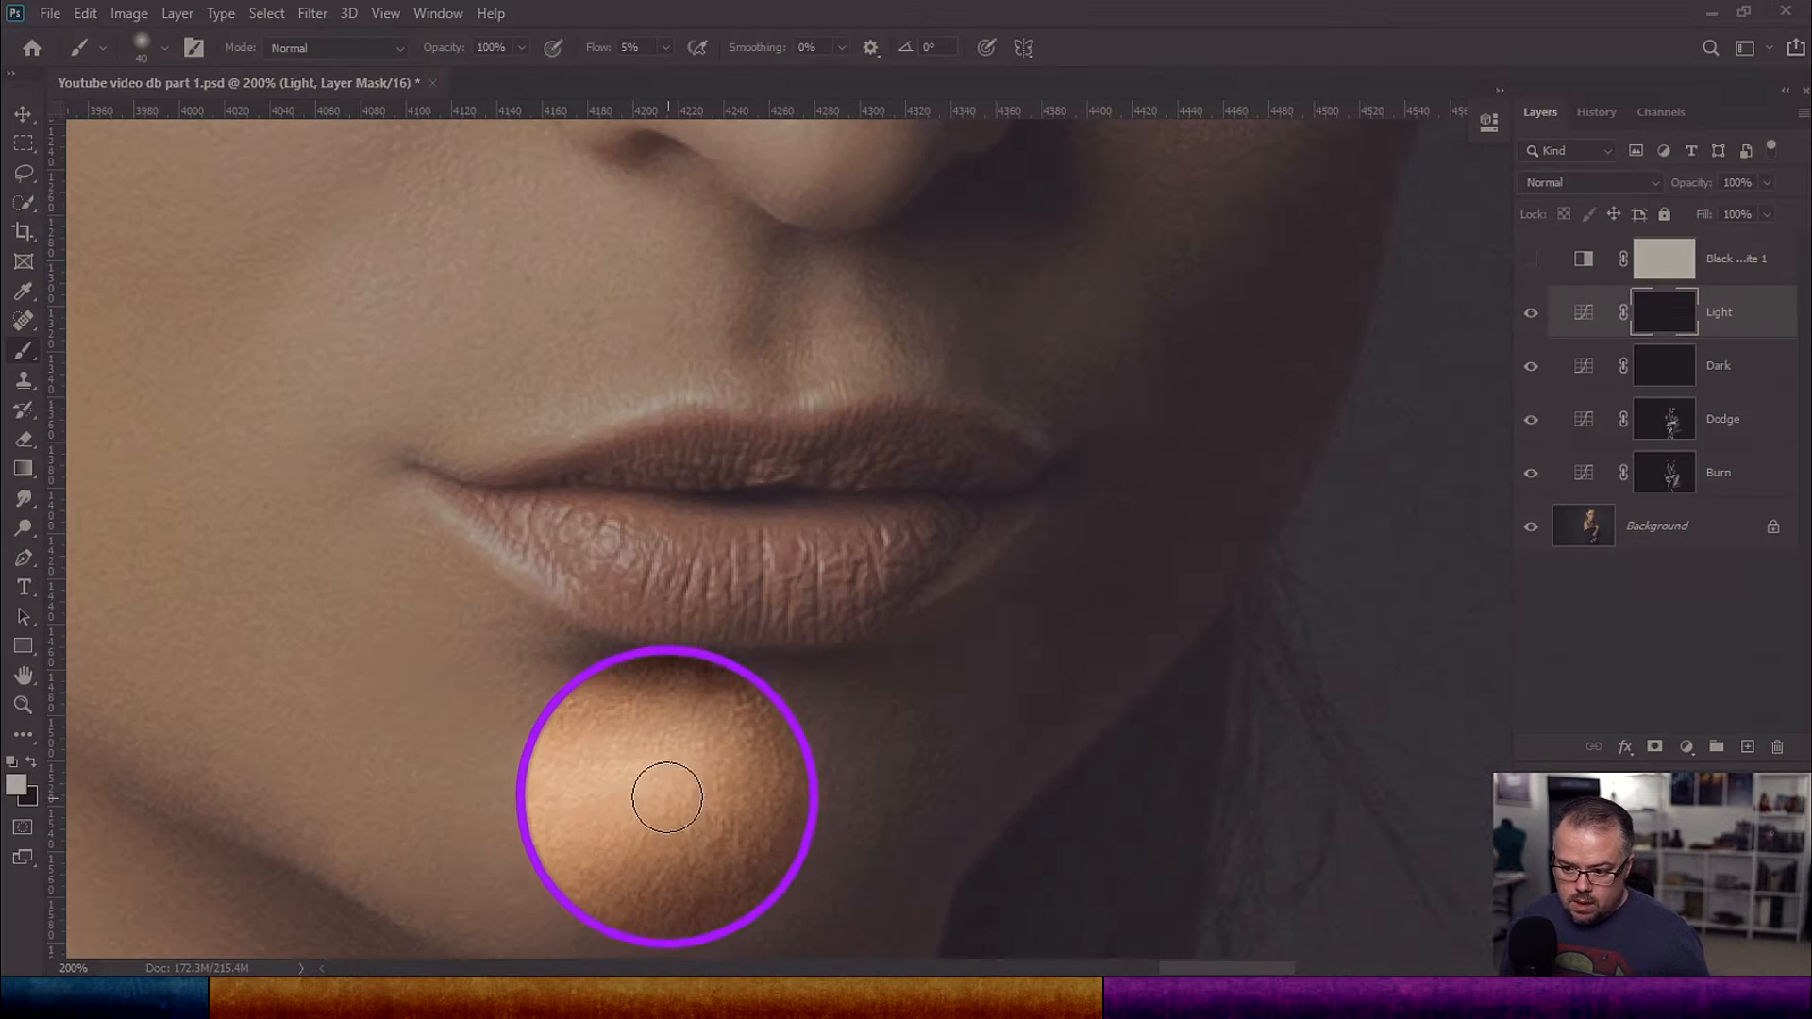
{"action": "key", "text": "bracketright"}
{"action": "key", "text": "bracketright"}
{"action": "key", "text": "bracketright"}
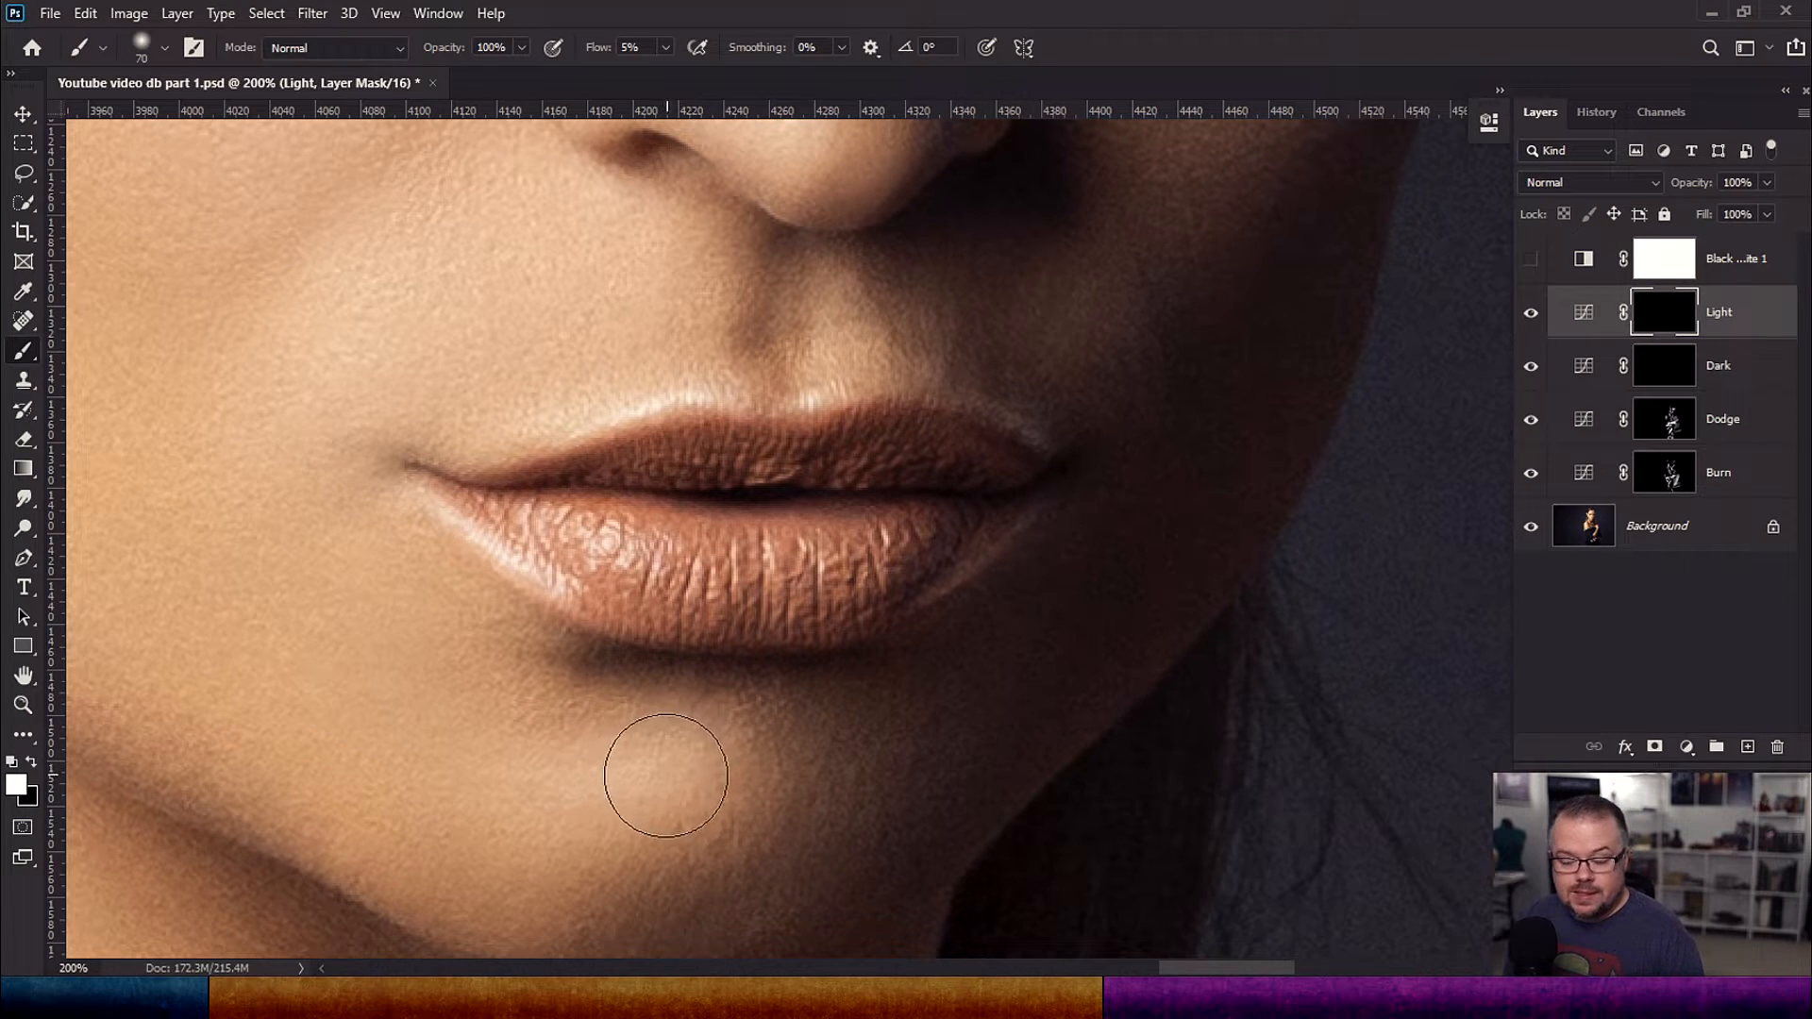
{"action": "left_click", "coordinate": [658, 775]}
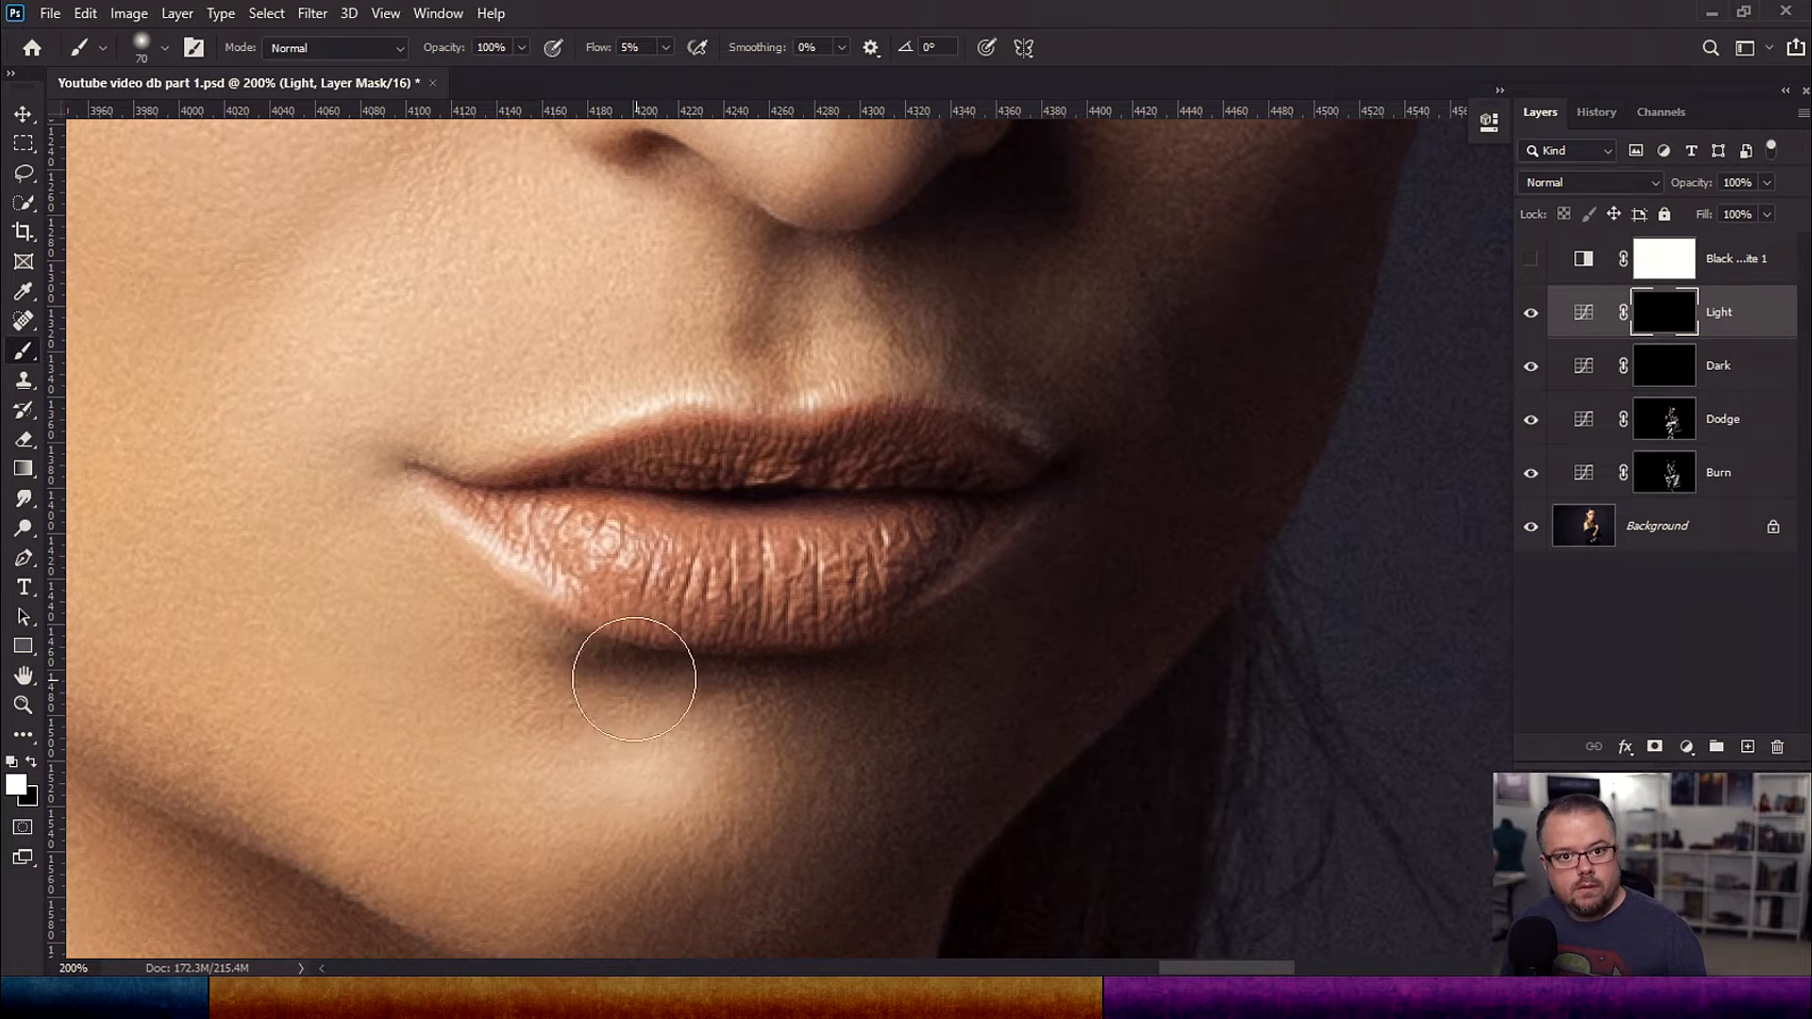
{"action": "left_click_drag", "start_coordinate": [758, 253], "coordinate": [715, 440]}
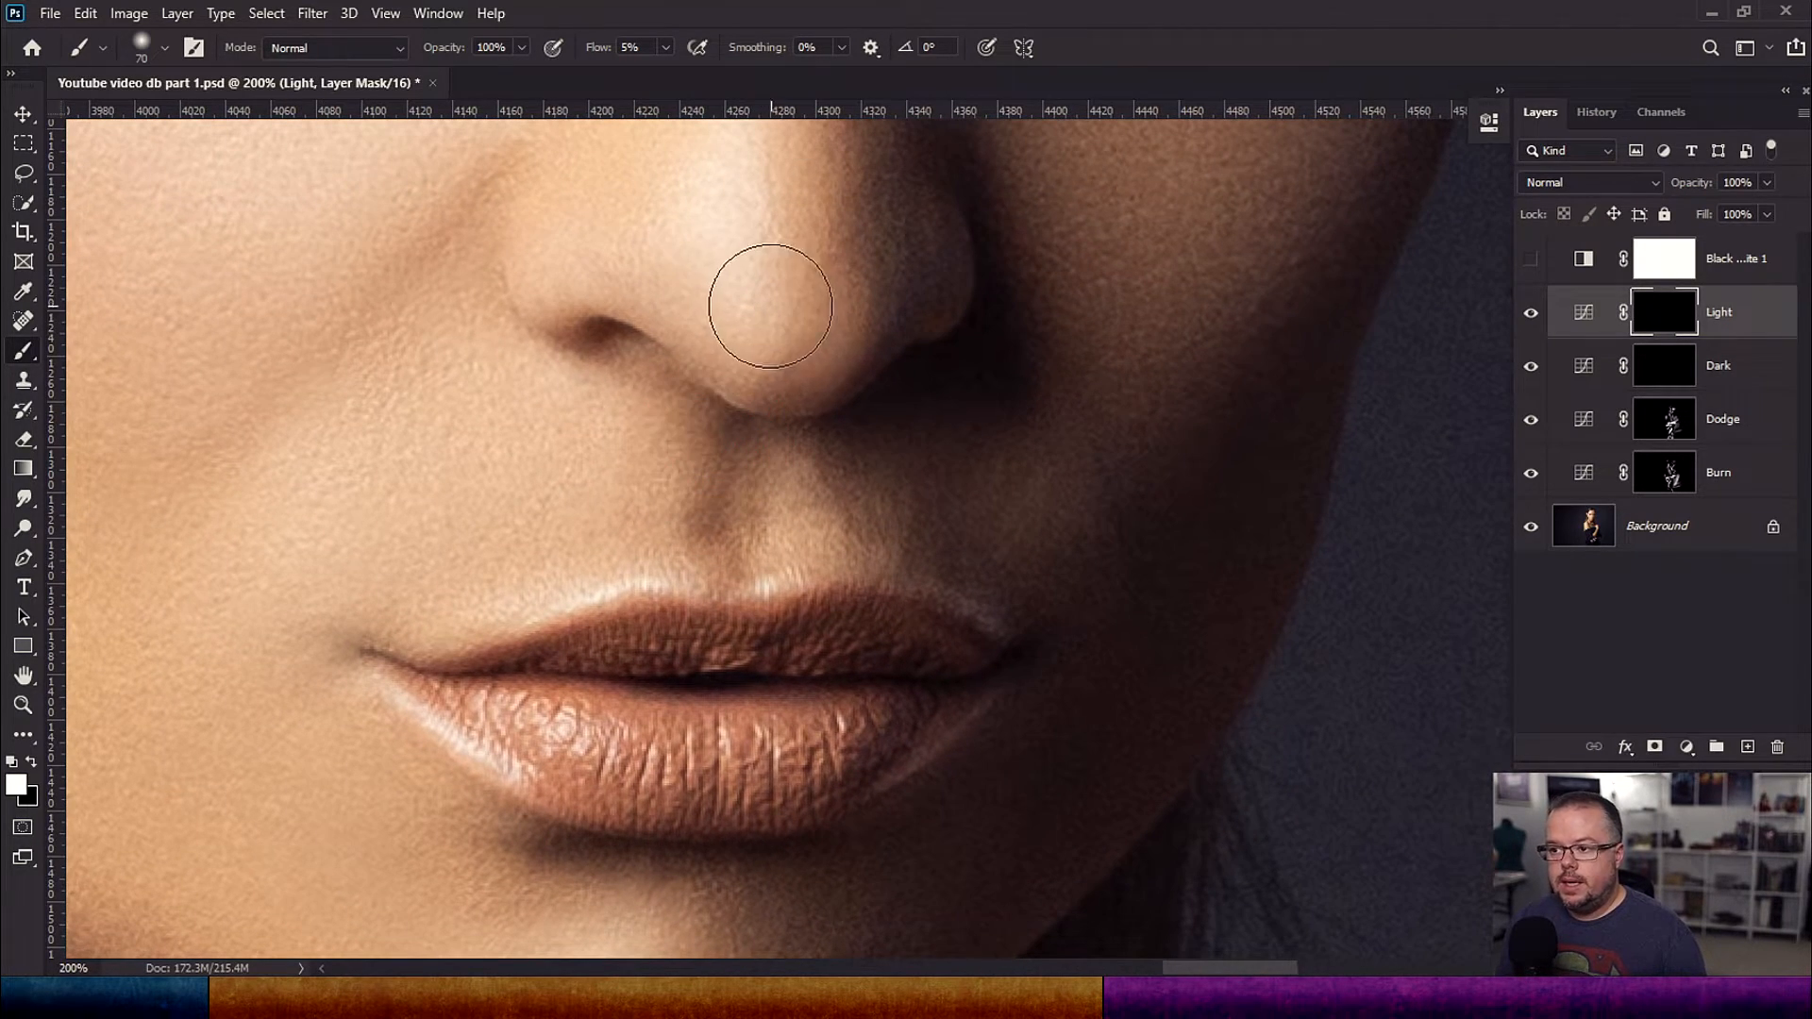
{"action": "left_click_drag", "start_coordinate": [770, 290], "coordinate": [752, 260]}
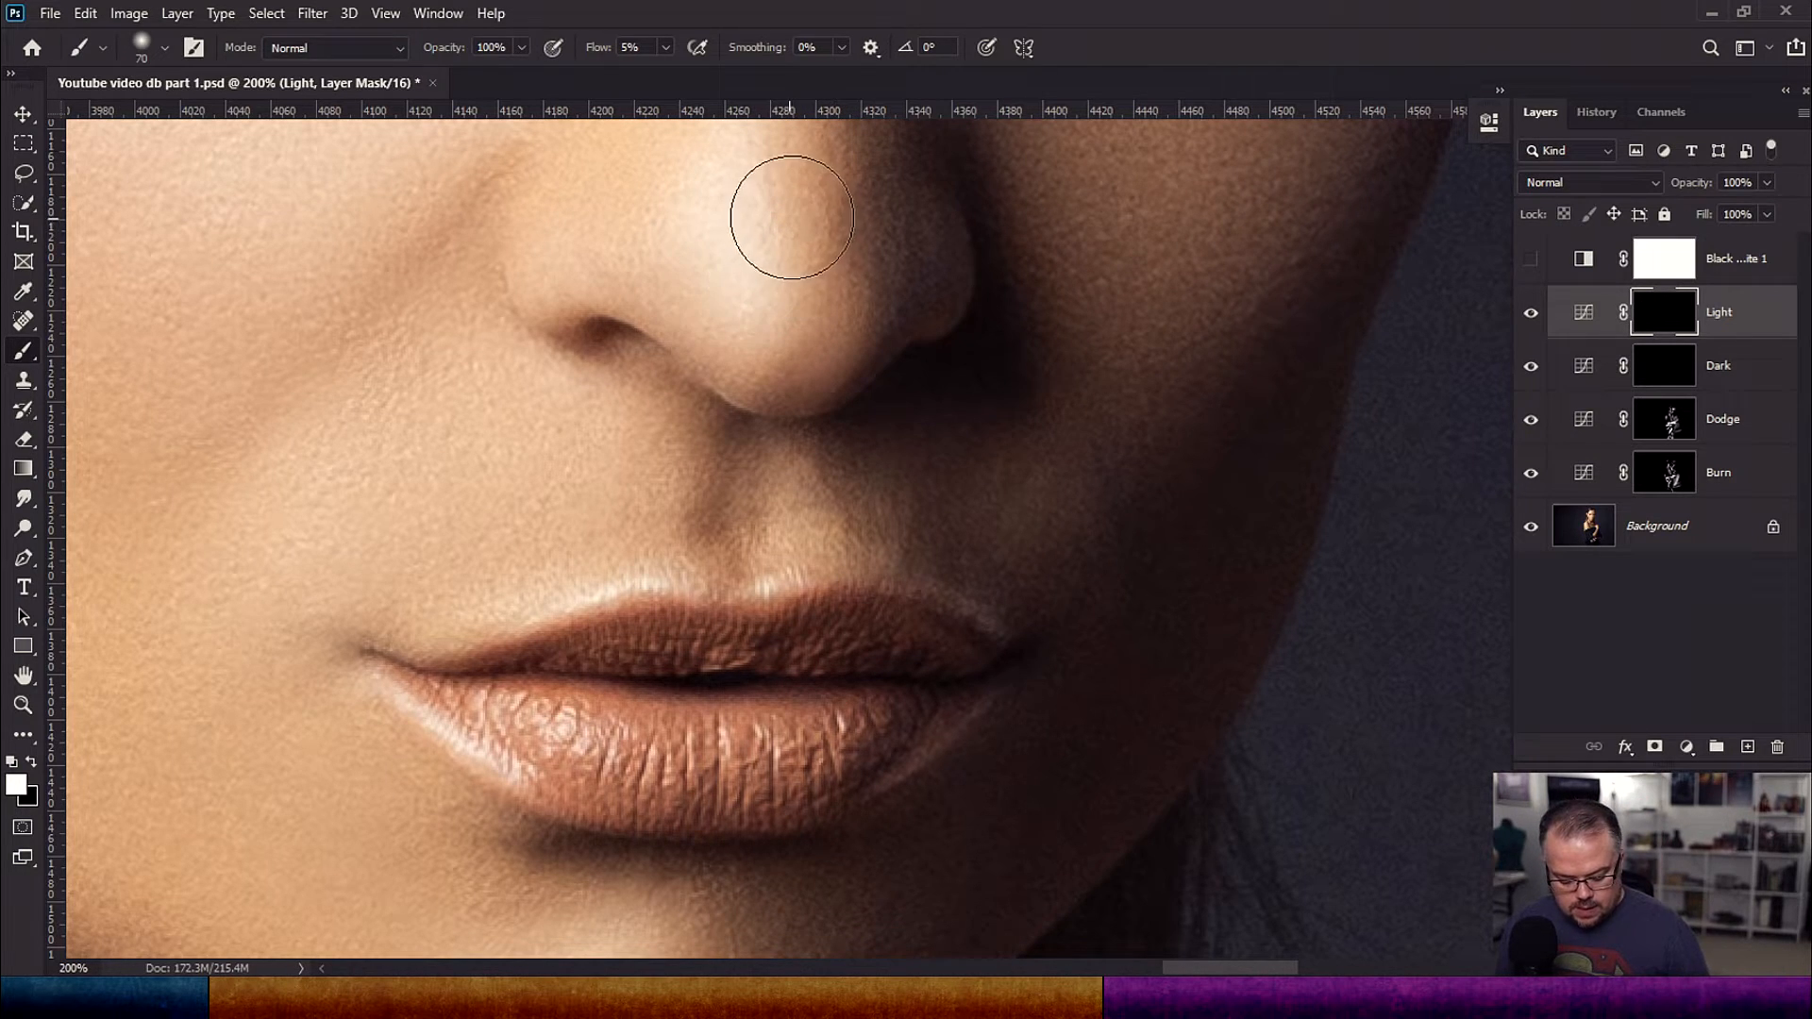
Step: Paint white with a small brush along the two ridges between the nose and the upper lip on the Light mask
{"action": "key", "text": "bracketleft"}
{"action": "key", "text": "bracketleft"}
{"action": "key", "text": "bracketleft"}
{"action": "key", "text": "bracketleft"}
{"action": "key", "text": "bracketleft"}
{"action": "key", "text": "bracketleft"}
{"action": "key", "text": "bracketleft"}
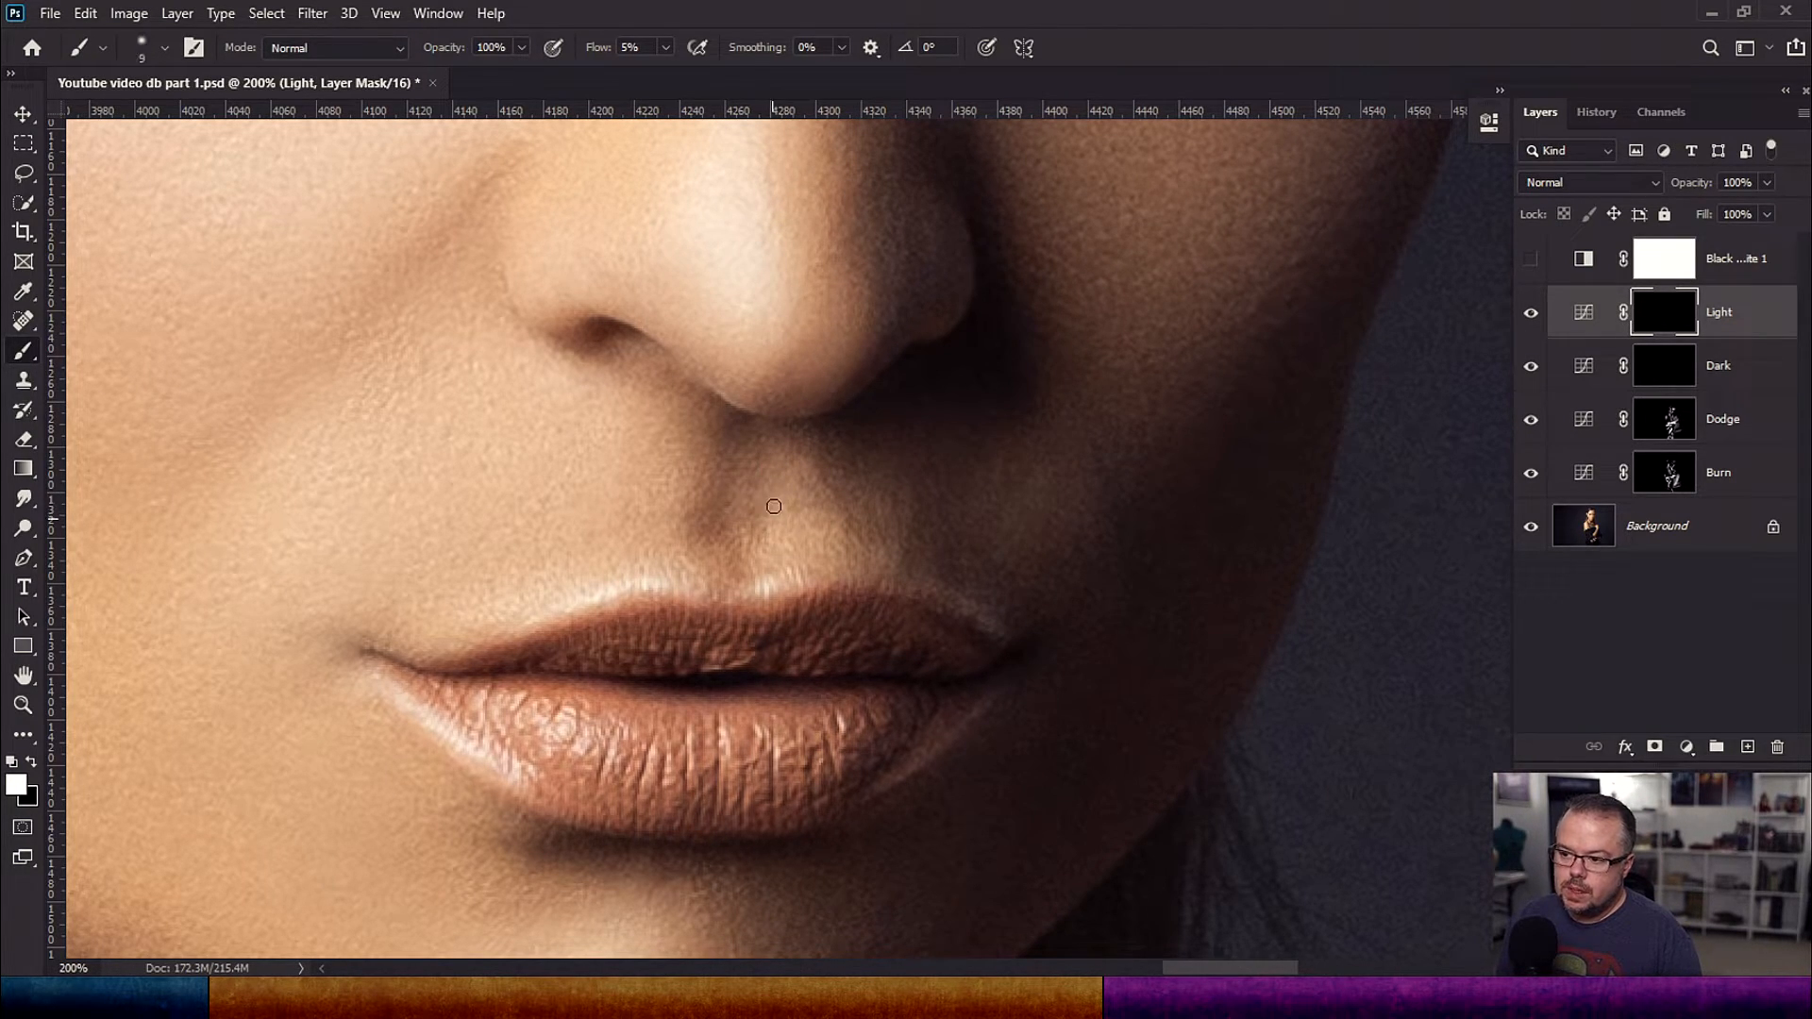
{"action": "left_click_drag", "start_coordinate": [698, 518], "coordinate": [688, 579]}
{"action": "key", "text": "bracketright"}
{"action": "left_click_drag", "start_coordinate": [801, 553], "coordinate": [780, 475]}
{"action": "left_click_drag", "start_coordinate": [684, 549], "coordinate": [681, 442]}
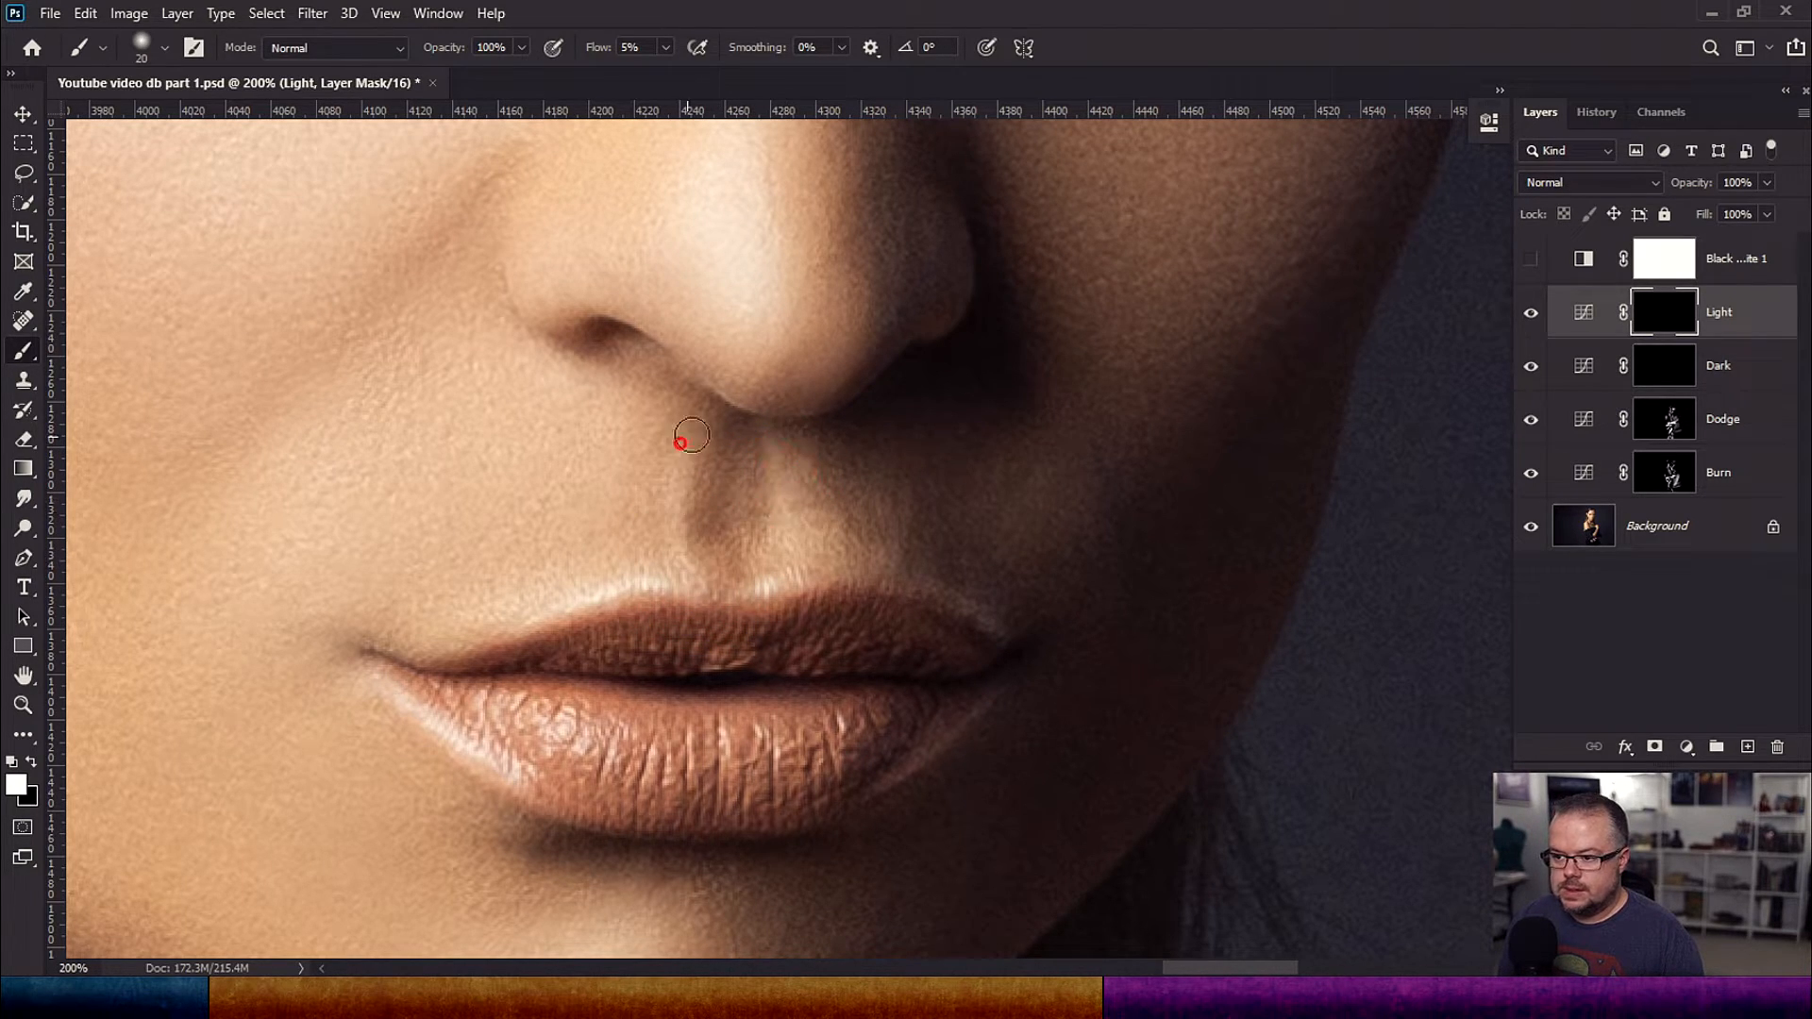
{"action": "left_click", "coordinate": [791, 557]}
{"action": "key", "text": "bracketleft"}
{"action": "left_click", "coordinate": [785, 563]}
{"action": "left_click", "coordinate": [705, 567]}
{"action": "key", "text": "bracketright"}
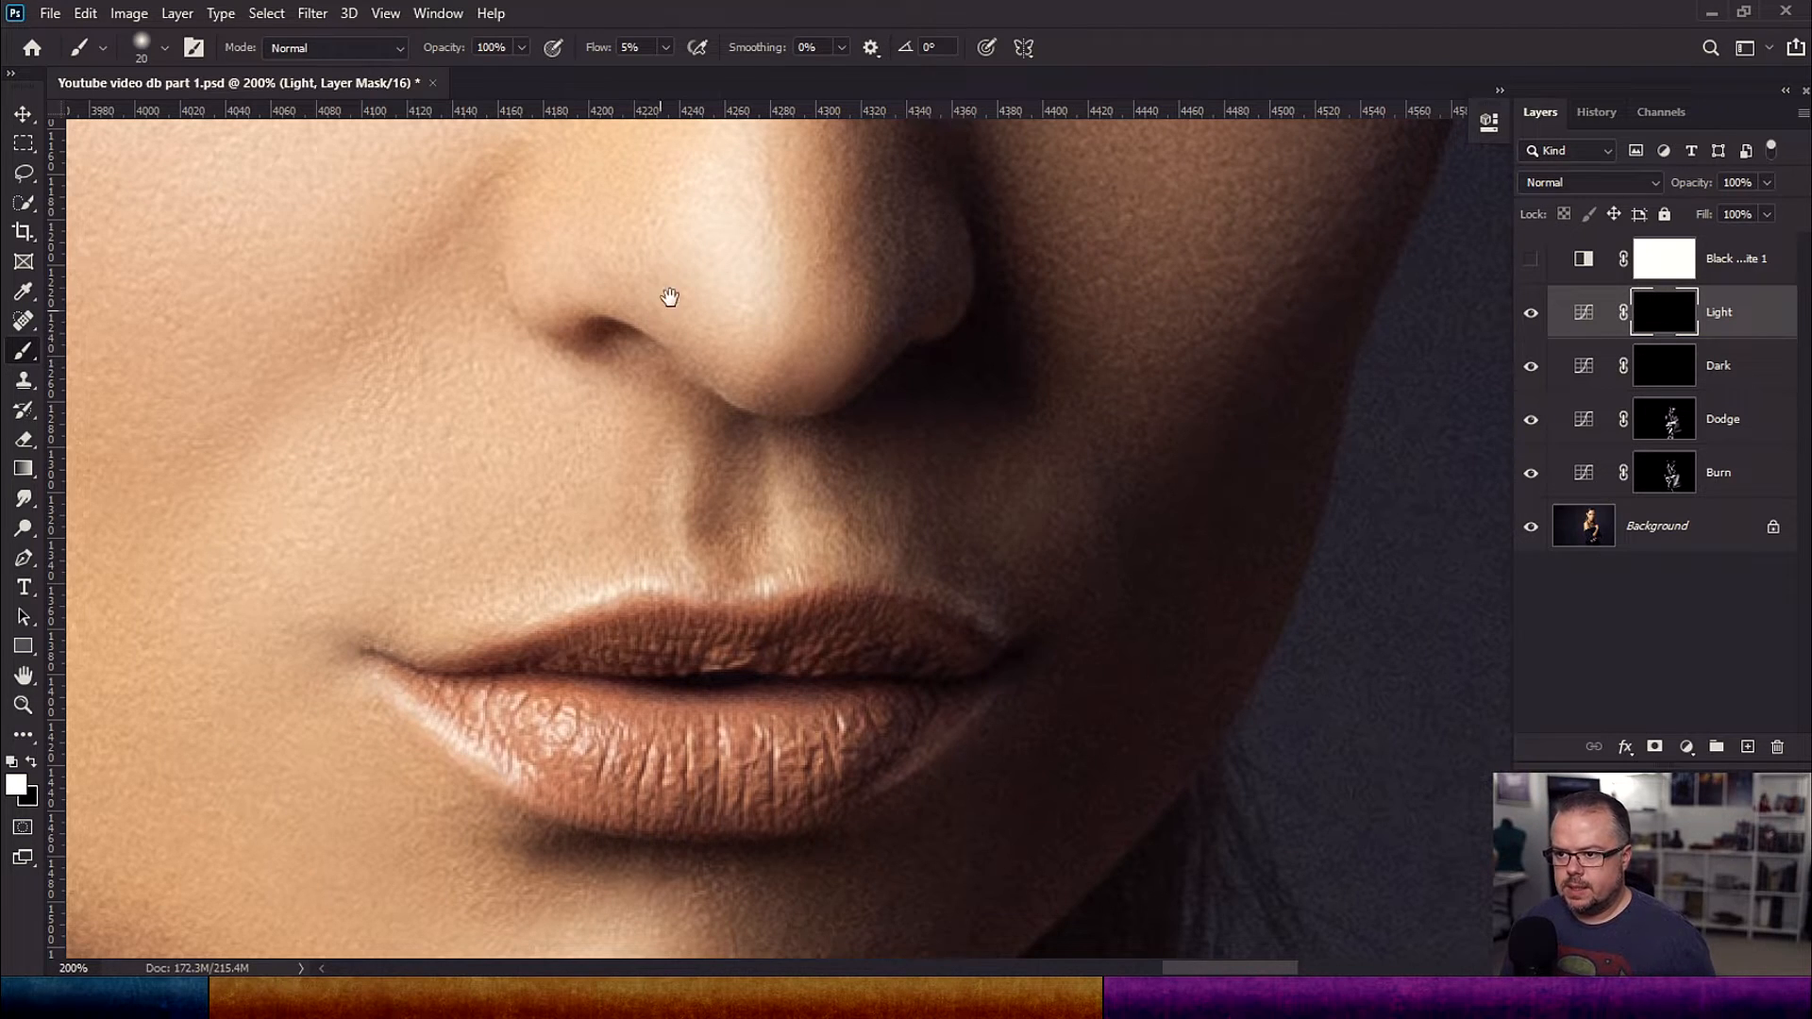
Step: Paint a thin highlight along the shadow-side jaw edge beside the chin with an 8-pixel white brush on the Light mask
{"action": "left_click_drag", "start_coordinate": [670, 297], "coordinate": [657, 552]}
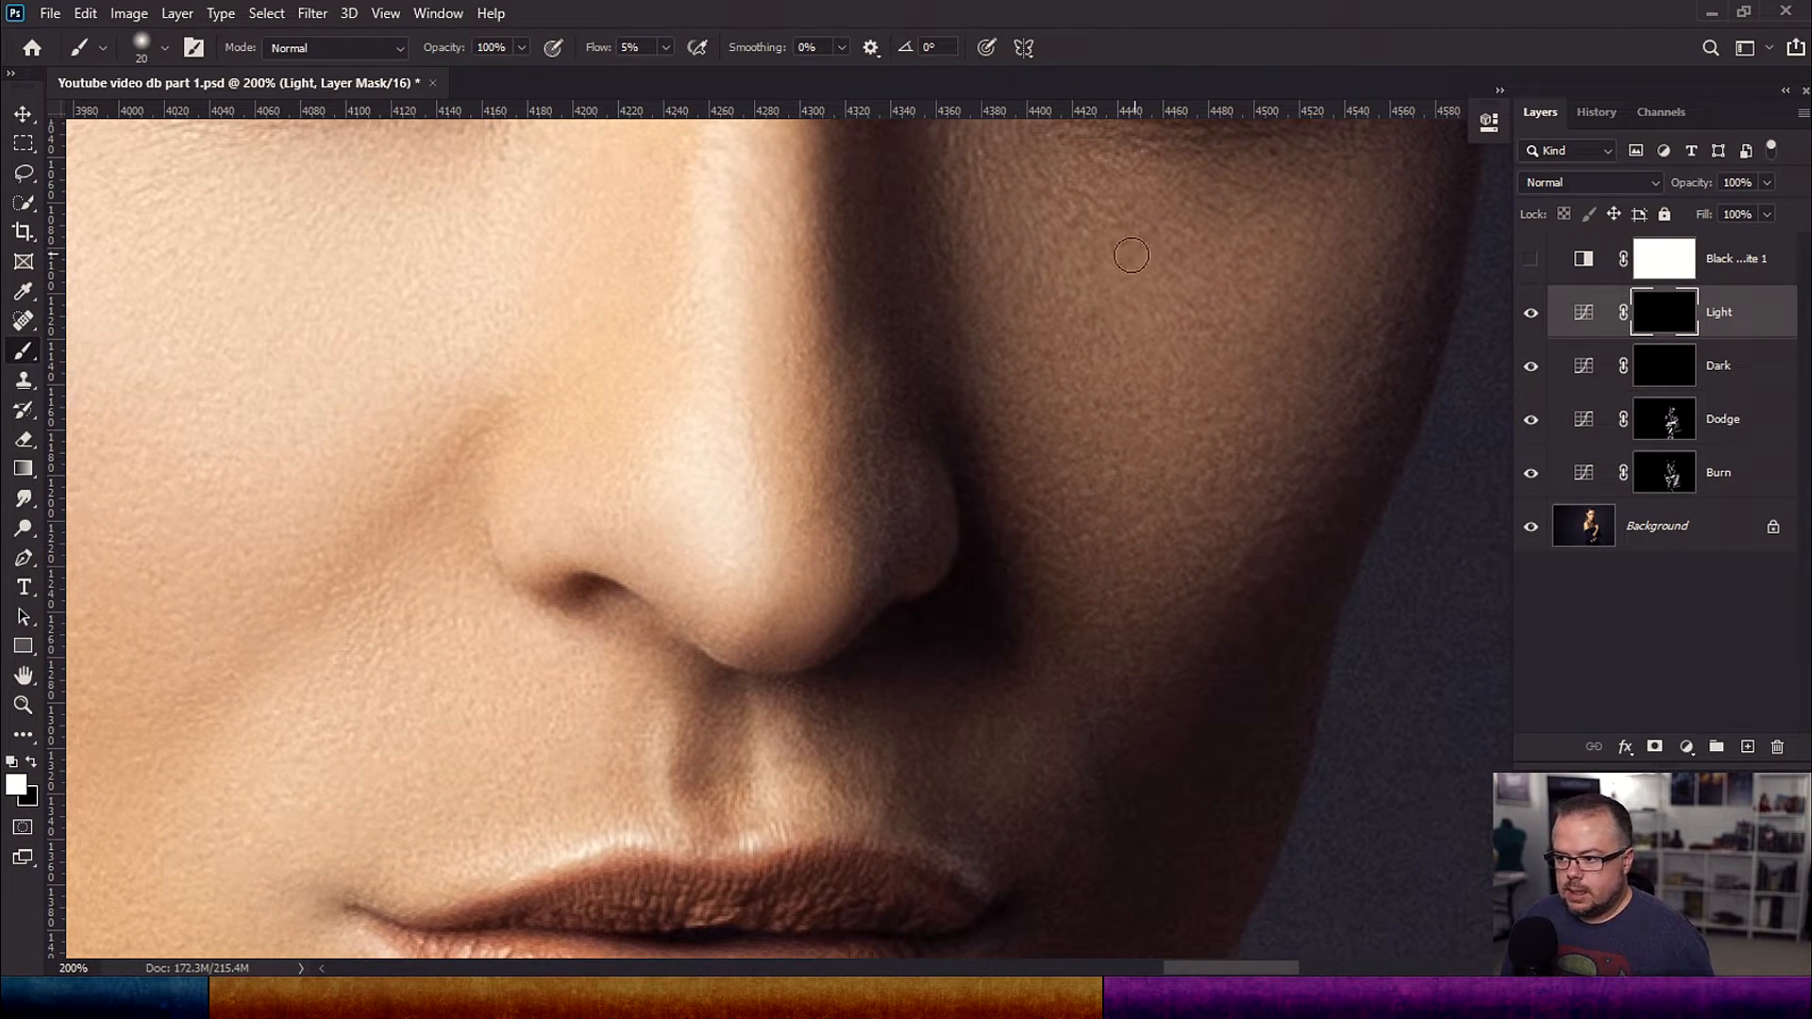
{"action": "left_click_drag", "start_coordinate": [777, 694], "coordinate": [622, 388]}
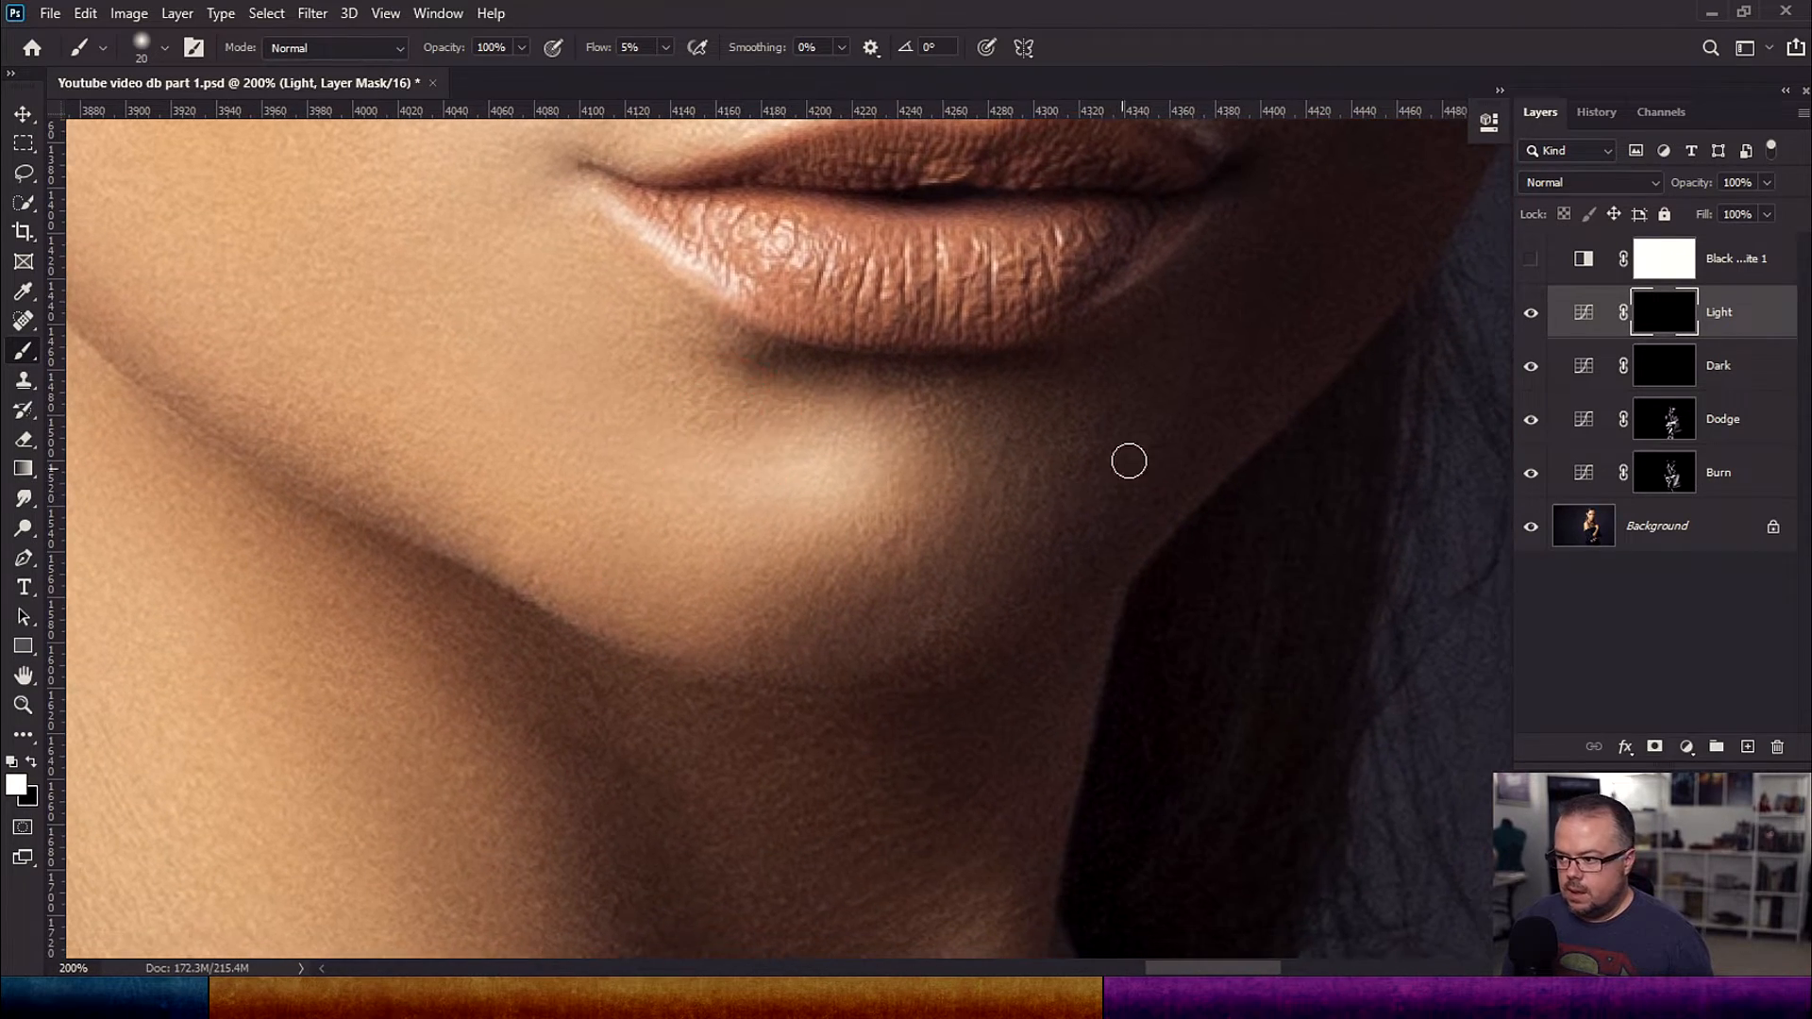
{"action": "left_click_drag", "start_coordinate": [1128, 456], "coordinate": [833, 655]}
{"action": "left_click", "coordinate": [829, 655]}
{"action": "key", "text": "bracketleft"}
{"action": "key", "text": "bracketleft"}
{"action": "key", "text": "bracketleft"}
{"action": "key", "text": "bracketleft"}
{"action": "key", "text": "bracketright"}
{"action": "left_click_drag", "start_coordinate": [860, 614], "coordinate": [751, 722]}
{"action": "left_click_drag", "start_coordinate": [895, 575], "coordinate": [744, 732]}
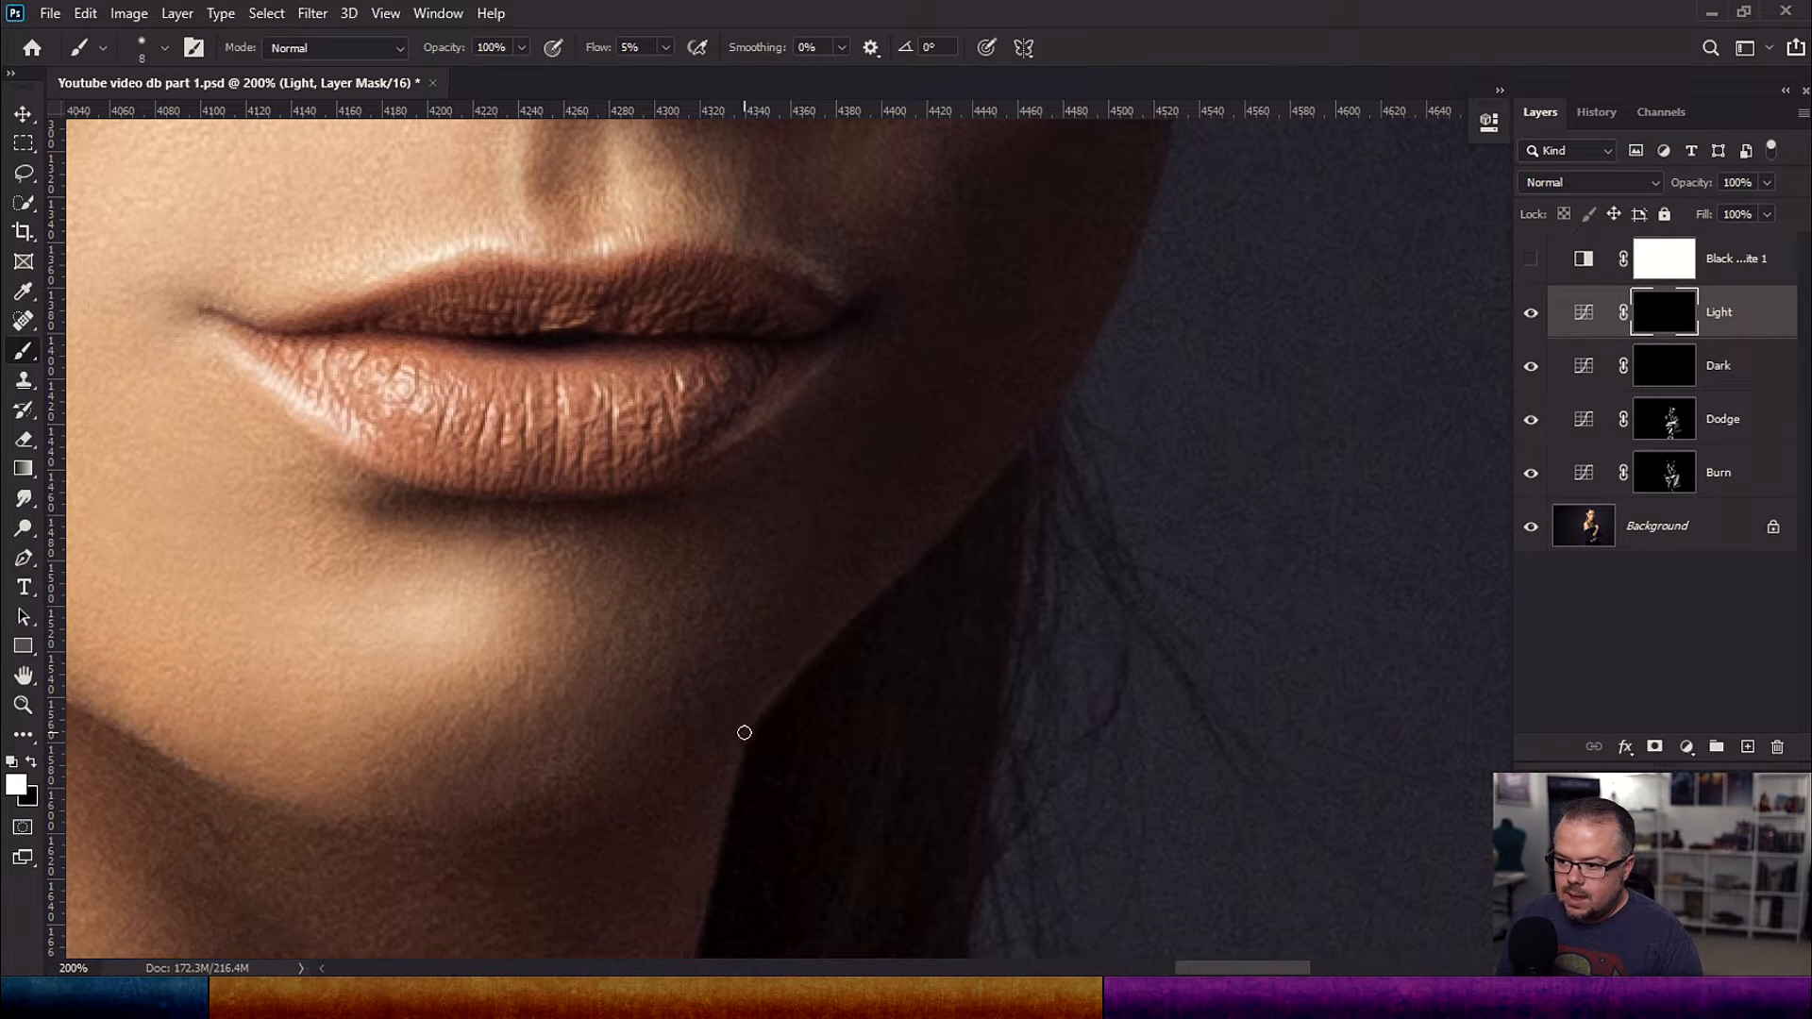
Step: Extend the thin rim highlight up the shadow-side jaw and down the neck edge, enlarging the brush to 15 pixels
{"action": "left_click_drag", "start_coordinate": [1000, 467], "coordinate": [849, 635]}
{"action": "mouse_move", "coordinate": [1049, 406]}
{"action": "left_mouse_down"}
{"action": "mouse_move", "coordinate": [1031, 497]}
{"action": "mouse_move", "coordinate": [851, 607]}
{"action": "left_mouse_up"}
{"action": "mouse_move", "coordinate": [1104, 340]}
{"action": "left_mouse_down"}
{"action": "mouse_move", "coordinate": [1047, 447]}
{"action": "mouse_move", "coordinate": [850, 640]}
{"action": "left_mouse_up"}
{"action": "key", "text": "bracketright"}
{"action": "left_click_drag", "start_coordinate": [760, 707], "coordinate": [710, 856]}
{"action": "key", "text": "bracketright"}
{"action": "mouse_move", "coordinate": [1088, 369]}
{"action": "left_mouse_down"}
{"action": "mouse_move", "coordinate": [1101, 336]}
{"action": "mouse_move", "coordinate": [1007, 429]}
{"action": "left_mouse_up"}
{"action": "key", "text": "x"}
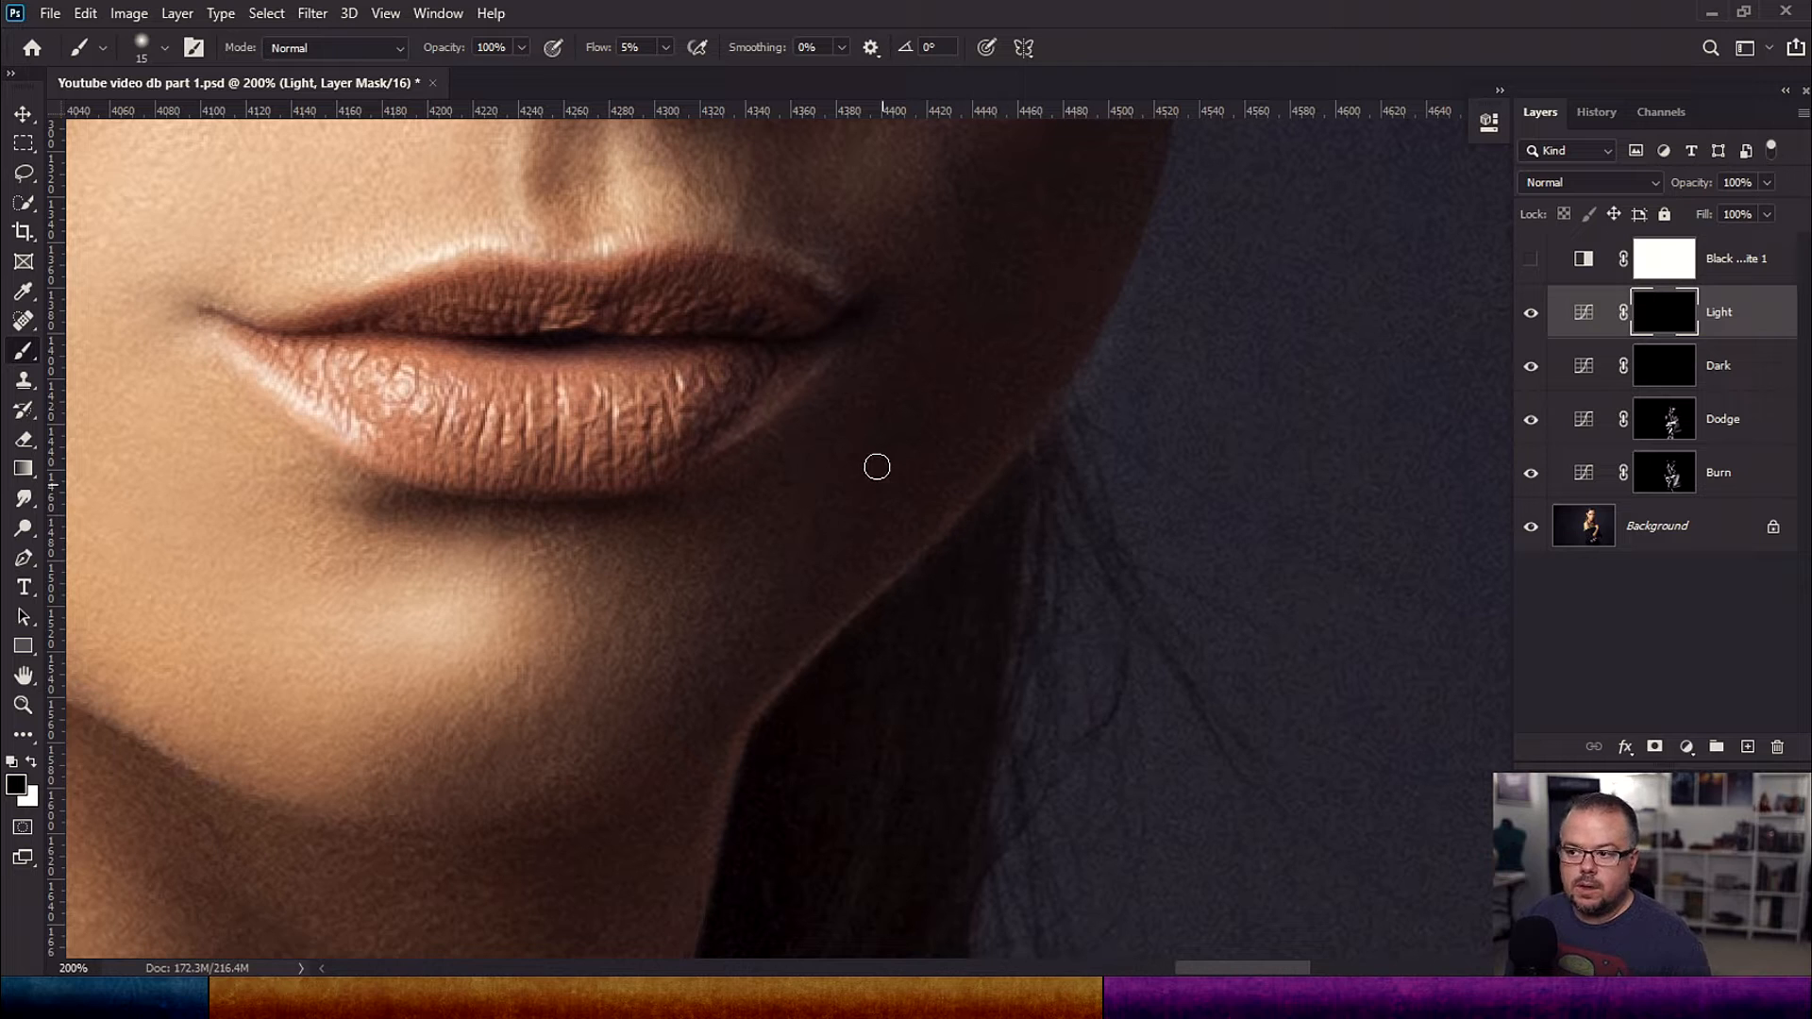
{"action": "key", "text": "x"}
Step: Deepen the lit-side nostril and the underside of the nose tip with a small white brush on the Dark layer's mask
{"action": "mouse_move", "coordinate": [1023, 326]}
{"action": "left_mouse_down"}
{"action": "mouse_move", "coordinate": [902, 712]}
{"action": "mouse_move", "coordinate": [979, 833]}
{"action": "left_mouse_up"}
{"action": "mouse_move", "coordinate": [926, 472]}
{"action": "left_mouse_down"}
{"action": "mouse_move", "coordinate": [926, 792]}
{"action": "mouse_move", "coordinate": [971, 502]}
{"action": "left_mouse_up"}
{"action": "key", "text": "alt+bracketleft"}
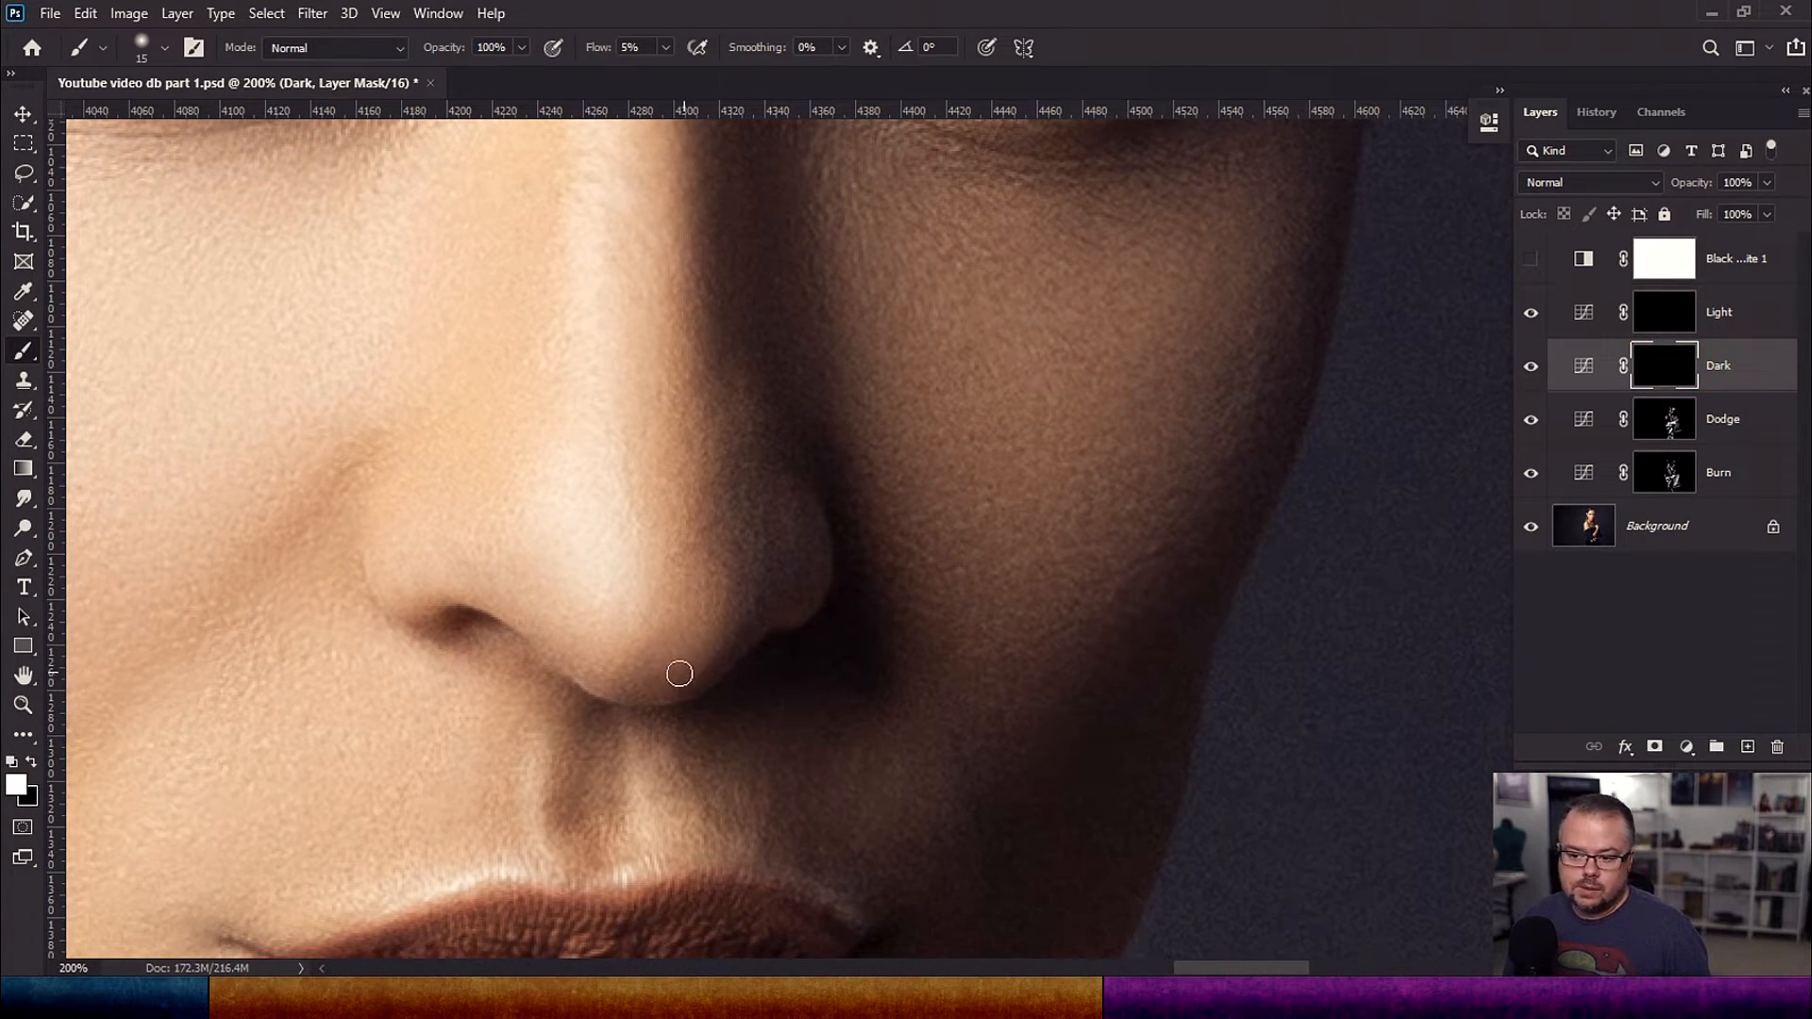
{"action": "key", "text": "bracketleft"}
{"action": "key", "text": "bracketleft"}
{"action": "key", "text": "bracketleft"}
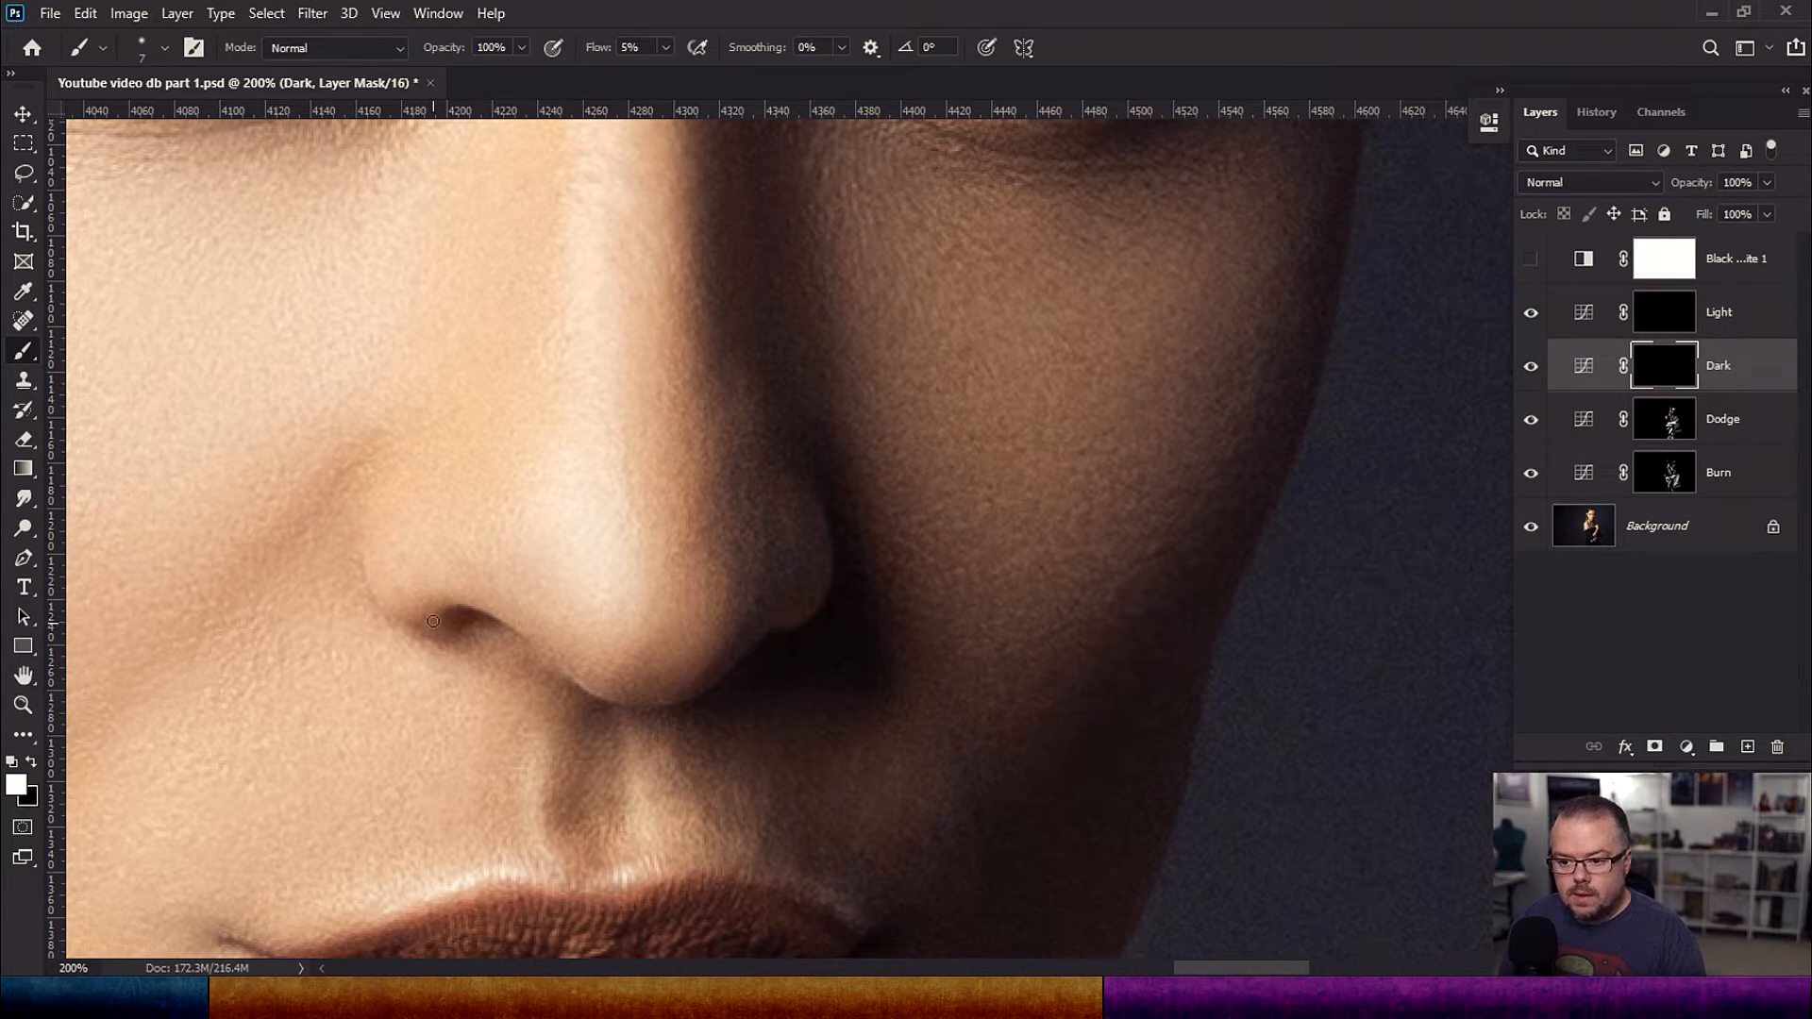
{"action": "left_click_drag", "start_coordinate": [532, 644], "coordinate": [497, 627]}
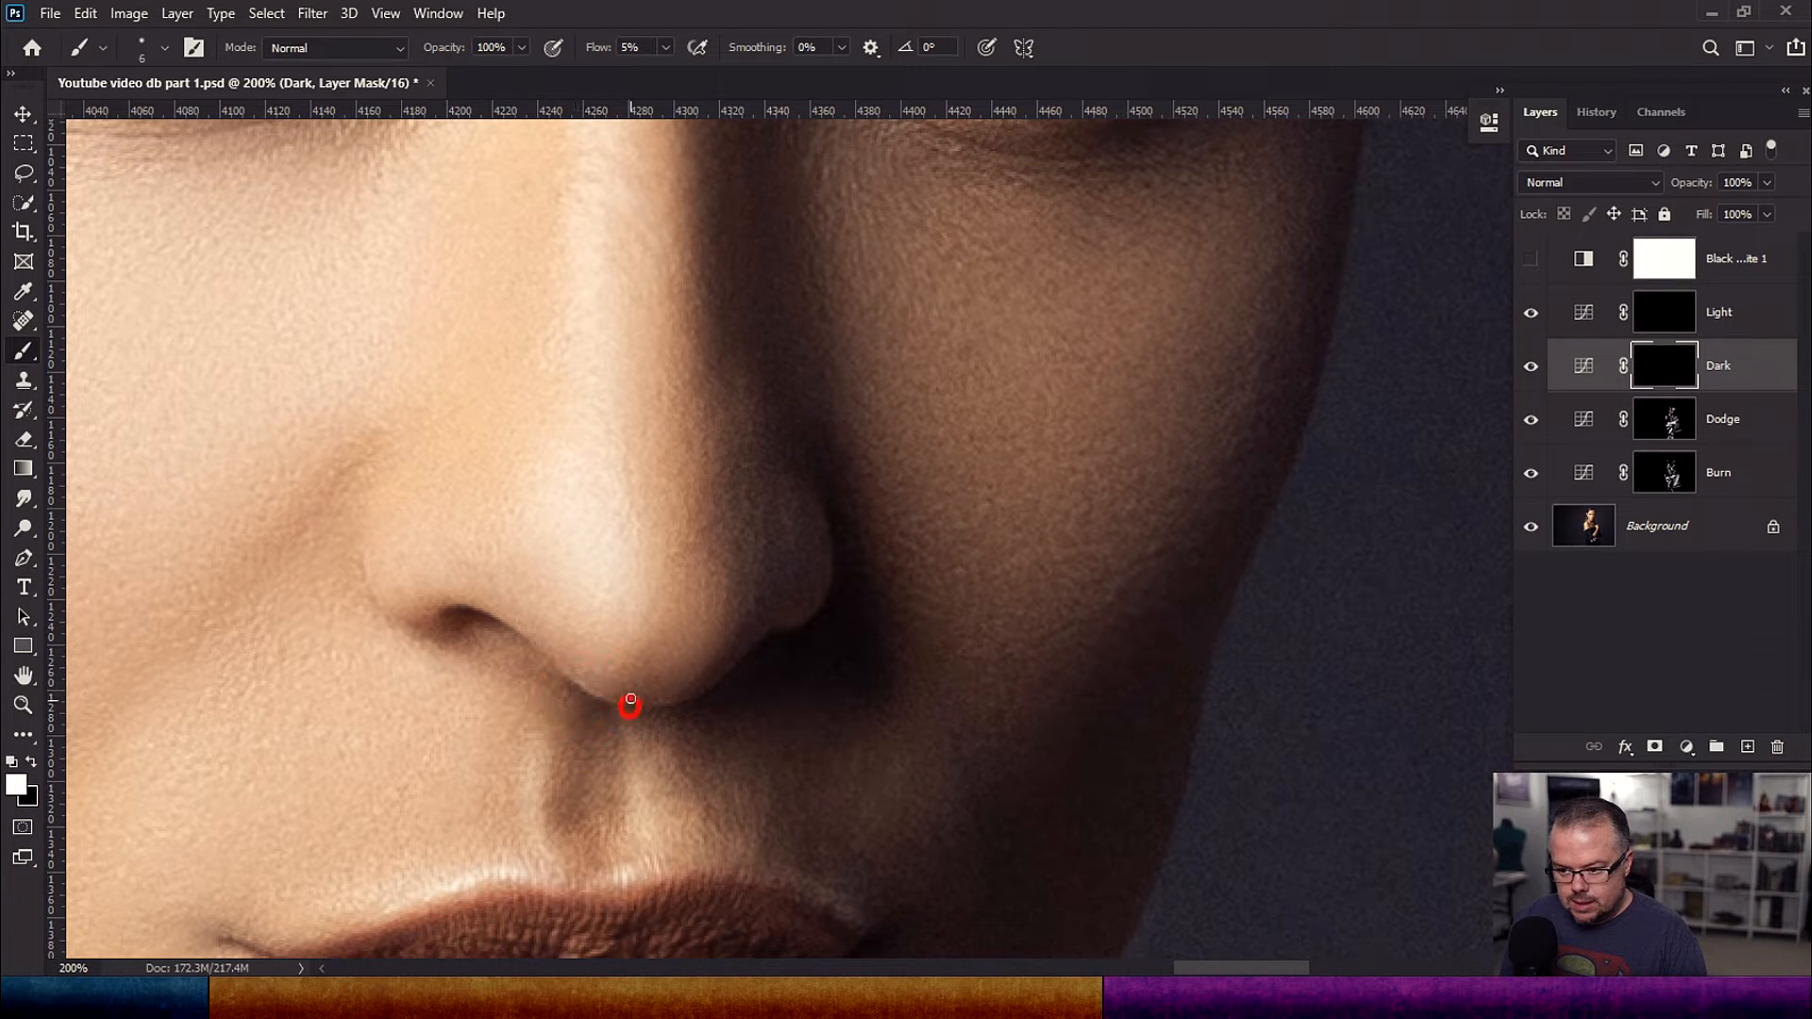
{"action": "left_click_drag", "start_coordinate": [663, 705], "coordinate": [672, 700]}
{"action": "left_click_drag", "start_coordinate": [595, 698], "coordinate": [720, 688]}
{"action": "left_click_drag", "start_coordinate": [704, 699], "coordinate": [592, 696]}
{"action": "left_click_drag", "start_coordinate": [679, 704], "coordinate": [605, 699]}
Step: Paint white on the Dark mask around the shadow-side nostril wing and the crease above it, with a 7 to 9-pixel brush
{"action": "key", "text": "bracketright"}
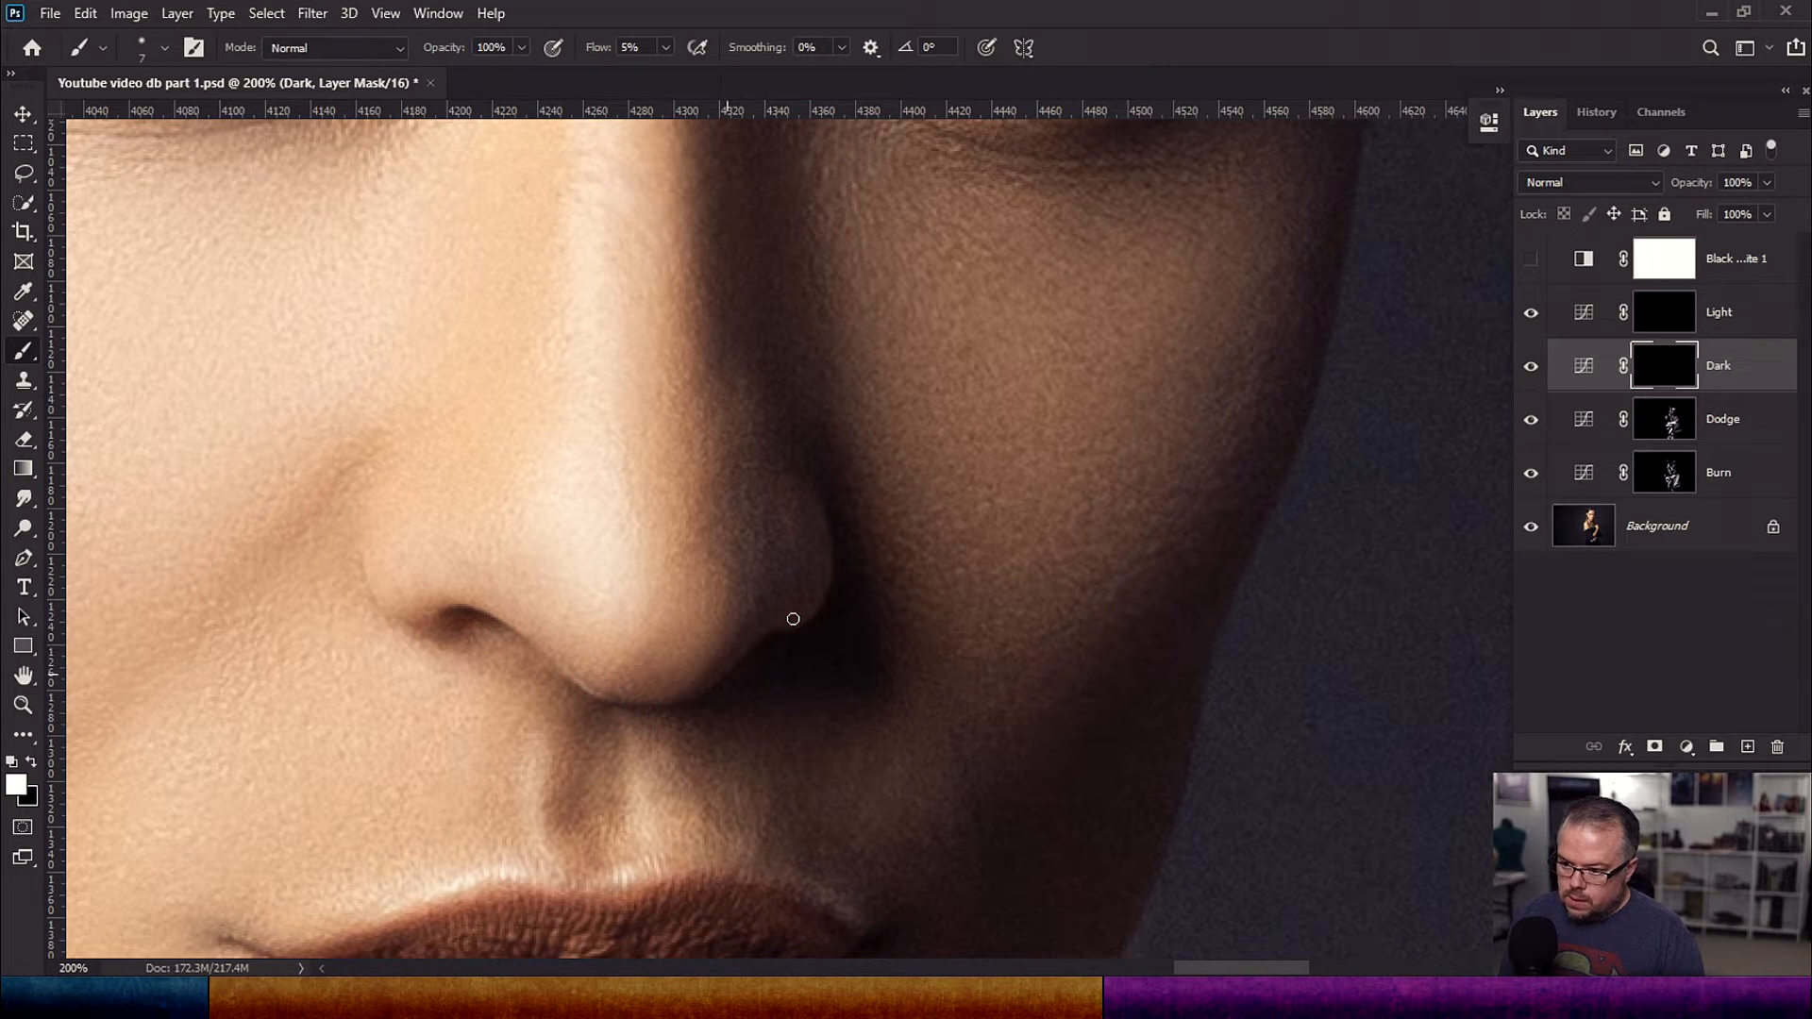
{"action": "mouse_move", "coordinate": [828, 588]}
{"action": "left_mouse_down"}
{"action": "mouse_move", "coordinate": [866, 463]}
{"action": "mouse_move", "coordinate": [818, 474]}
{"action": "left_mouse_up"}
{"action": "key", "text": "bracketright"}
{"action": "key", "text": "bracketright"}
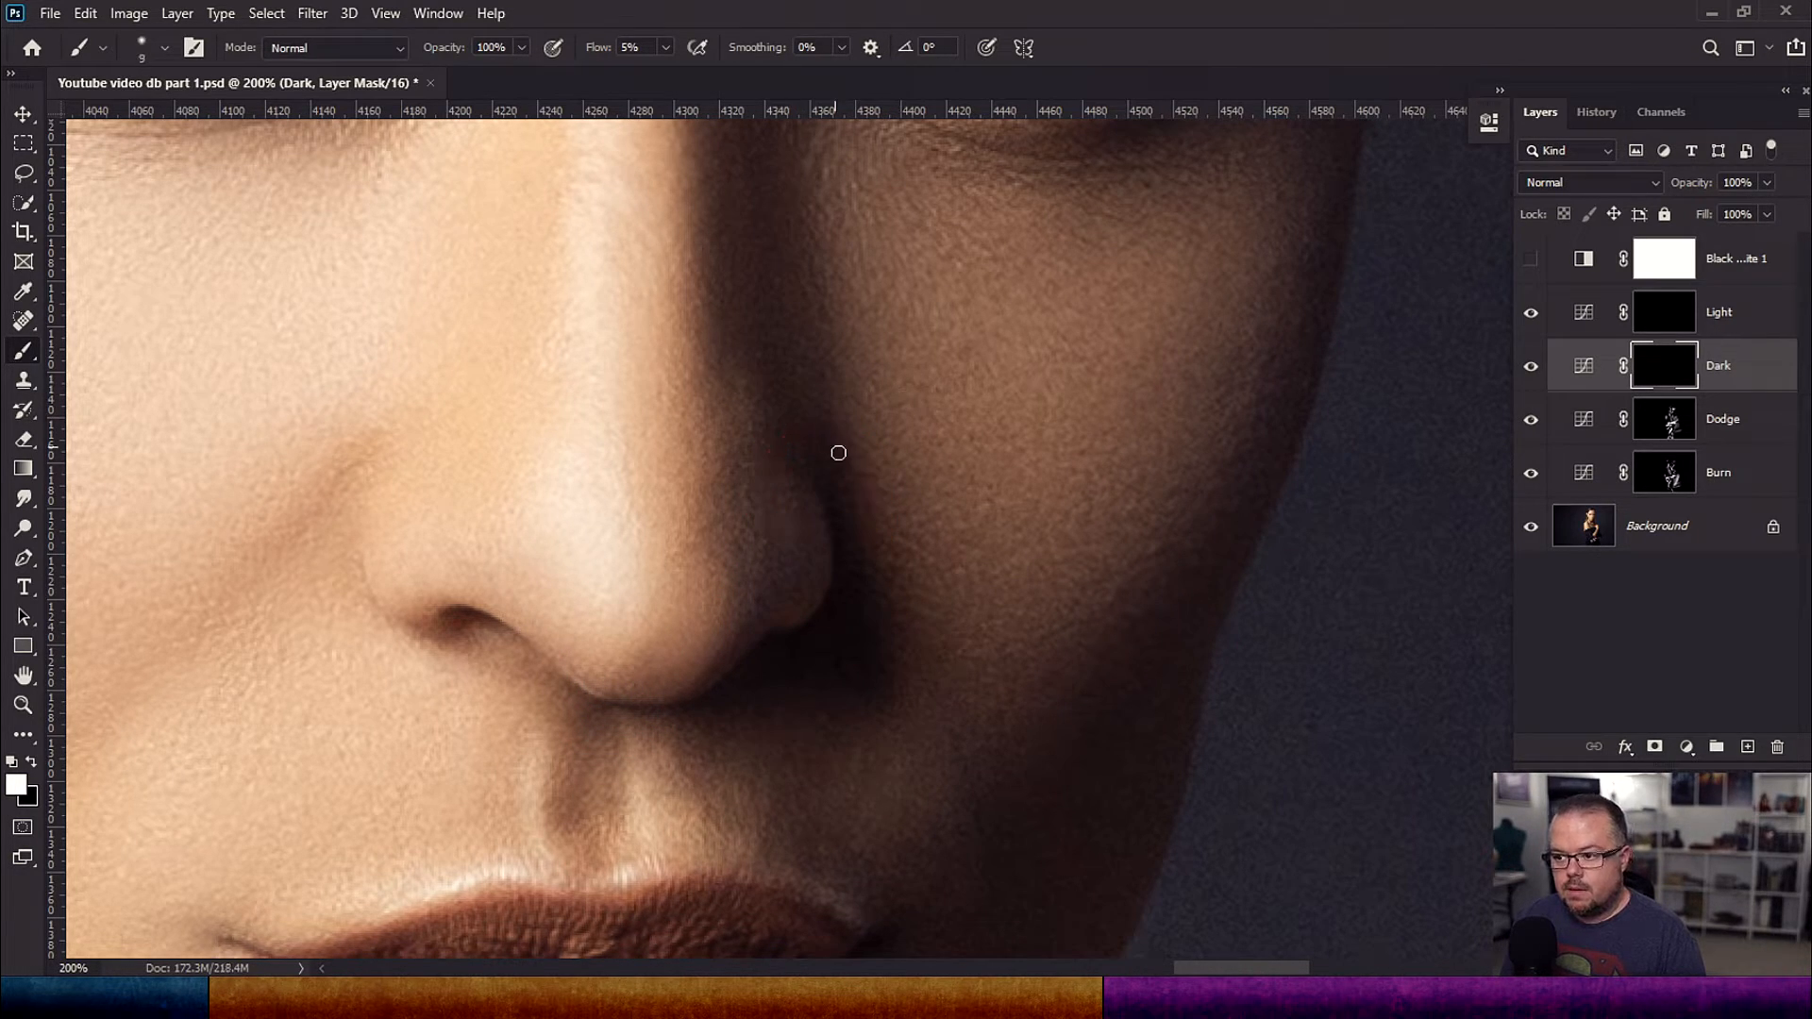
{"action": "left_click", "coordinate": [765, 431]}
Step: Rotate the canvas to -90° and deepen the shadow along the side of the nose with a 15-pixel brush on the Dark mask
{"action": "key", "text": "bracketright"}
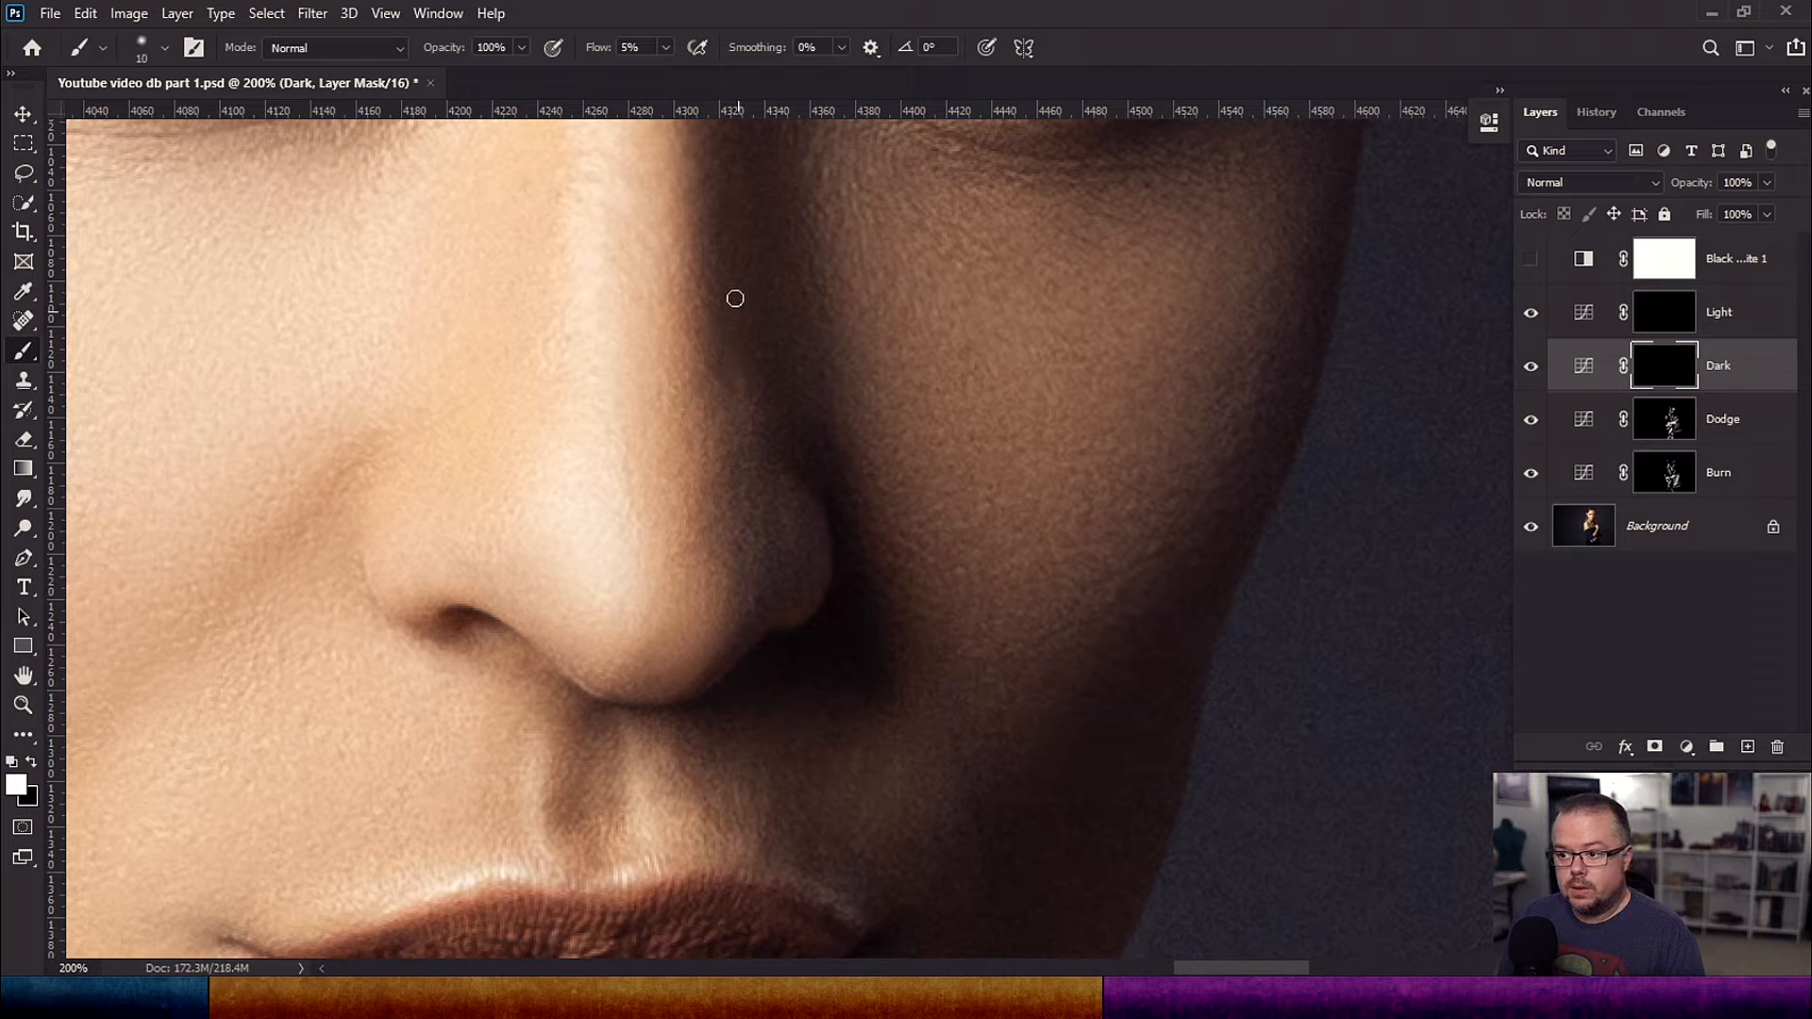
{"action": "key", "text": "bracketright"}
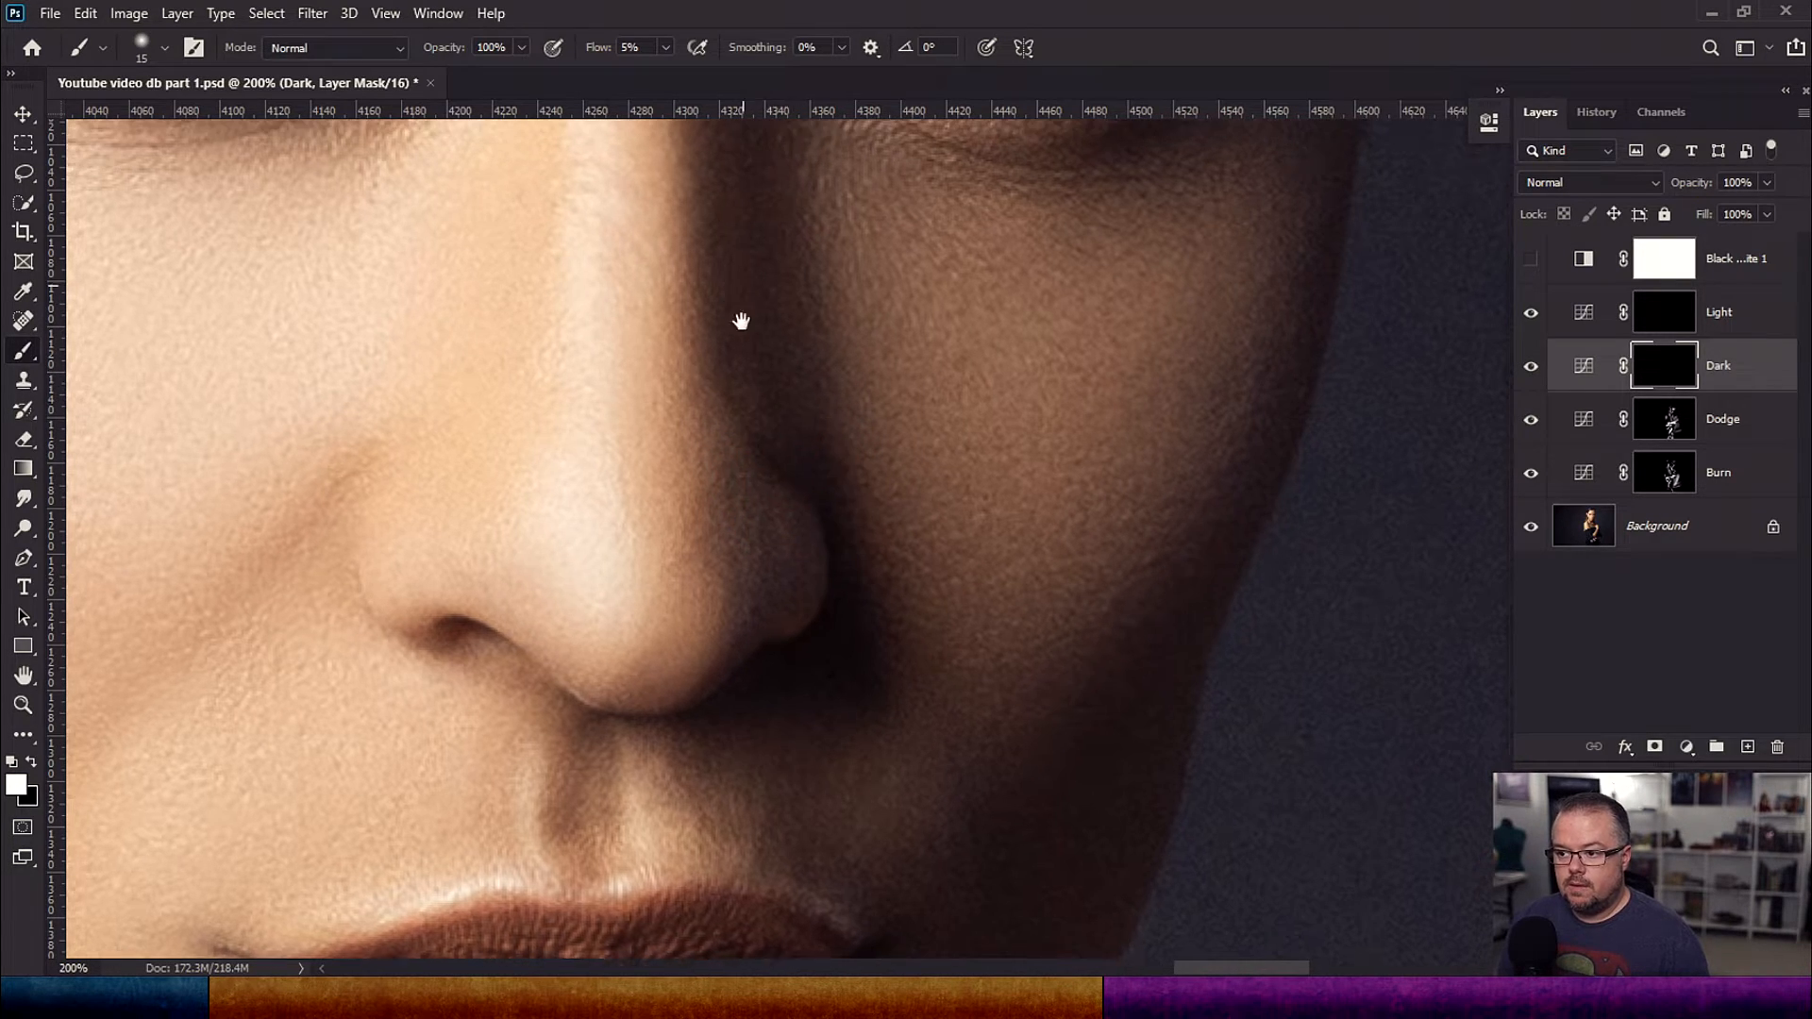
{"action": "left_click_drag", "start_coordinate": [736, 295], "coordinate": [736, 505]}
{"action": "key", "text": "space"}
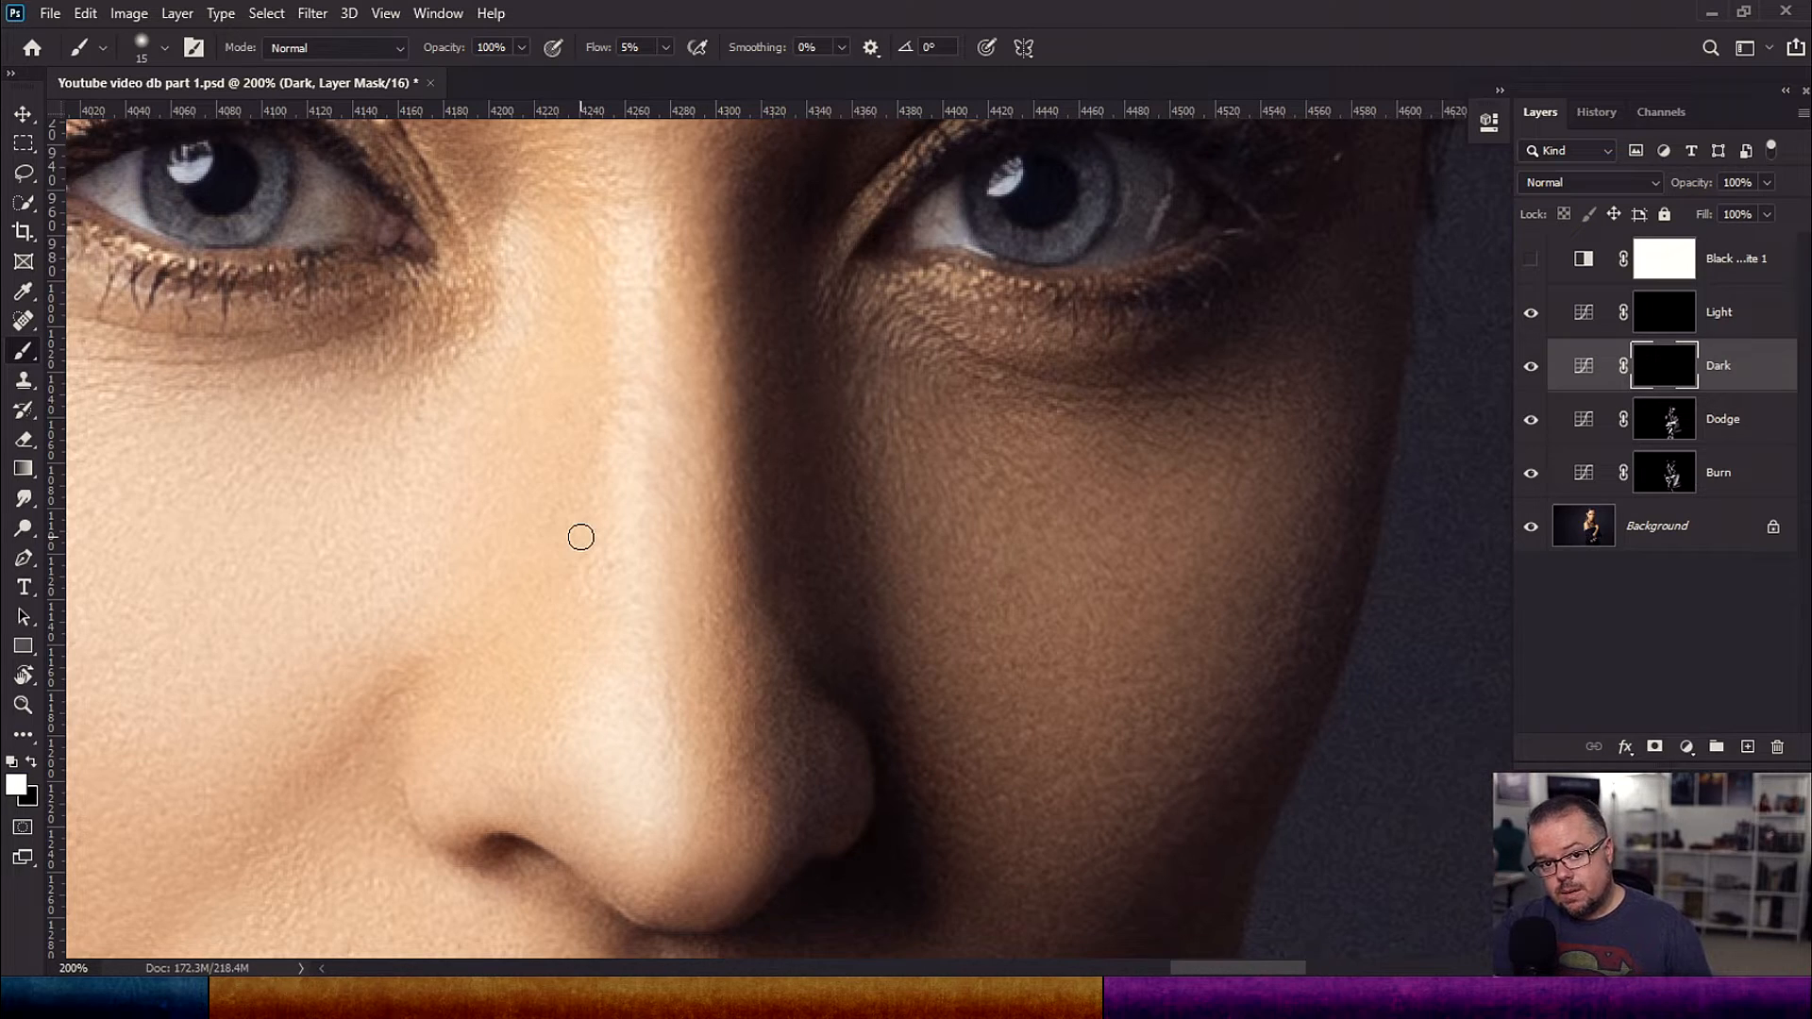
{"action": "key", "text": "r"}
{"action": "left_click_drag", "start_coordinate": [498, 413], "coordinate": [841, 805]}
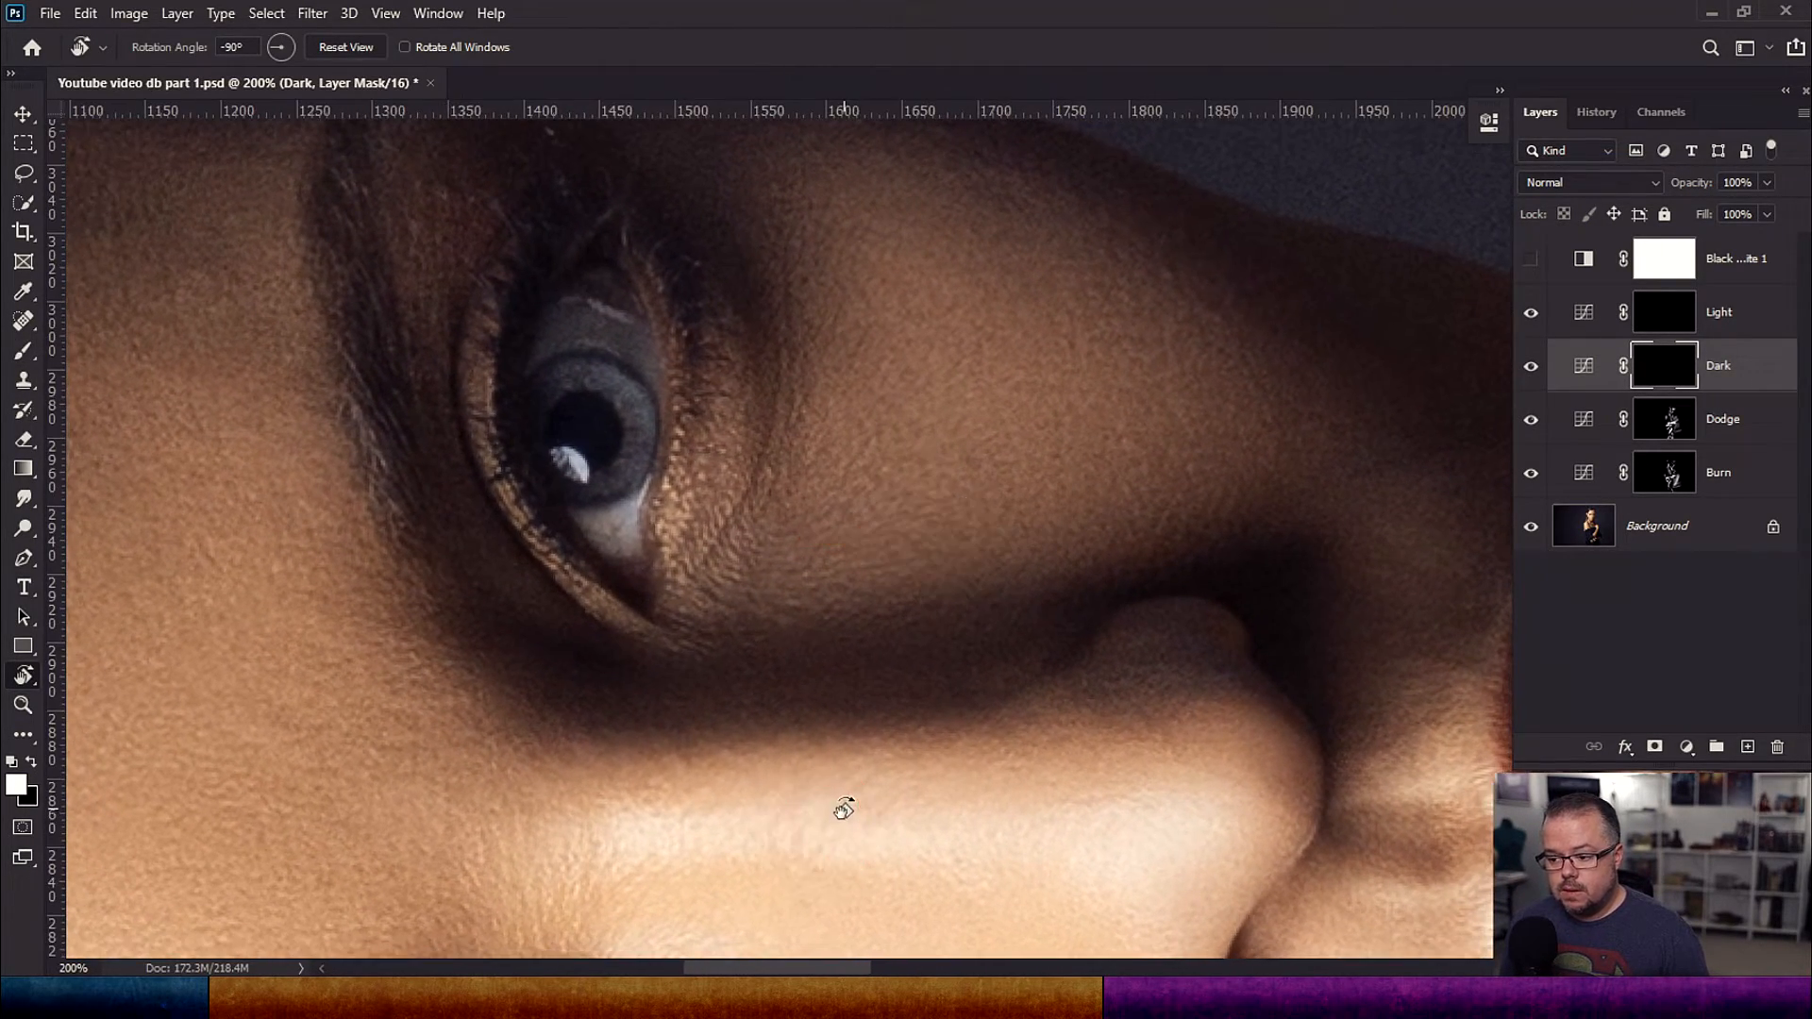
{"action": "key", "text": "b"}
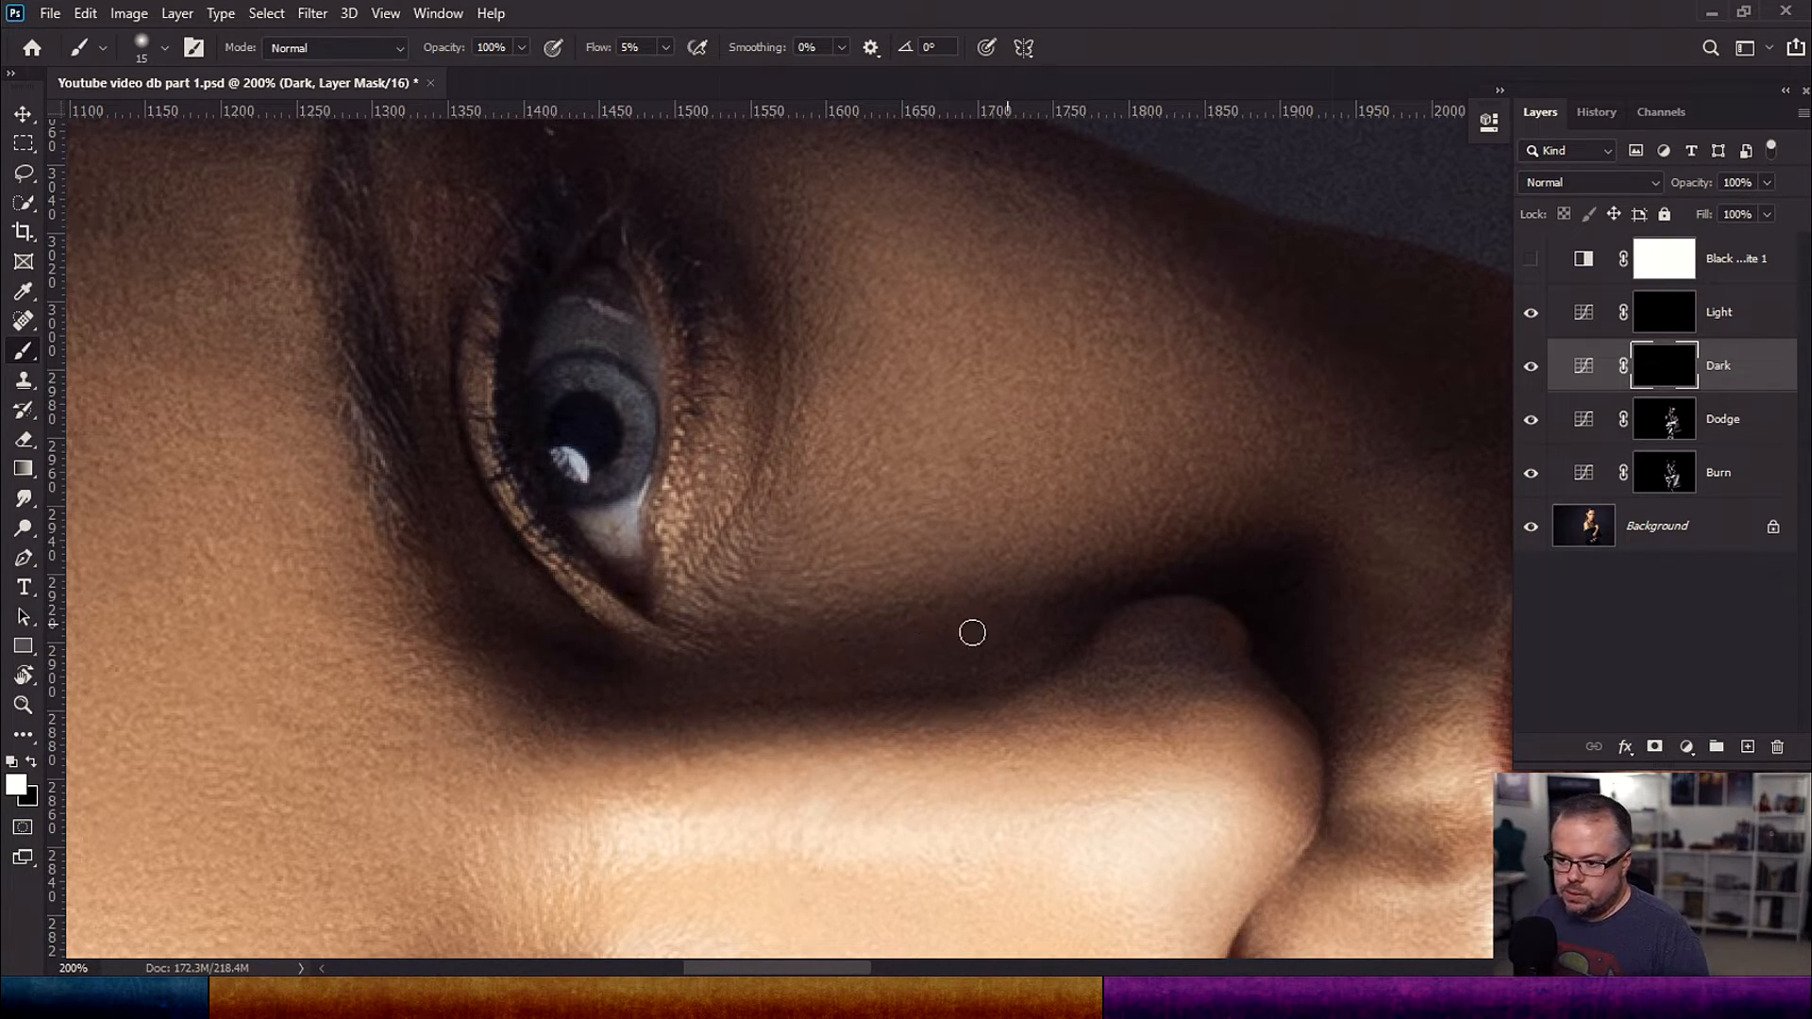
Step: Darken the lid line at the inner corner of the shadow-side eye with a 7-pixel white brush on the Dark mask
{"action": "key", "text": "bracketleft"}
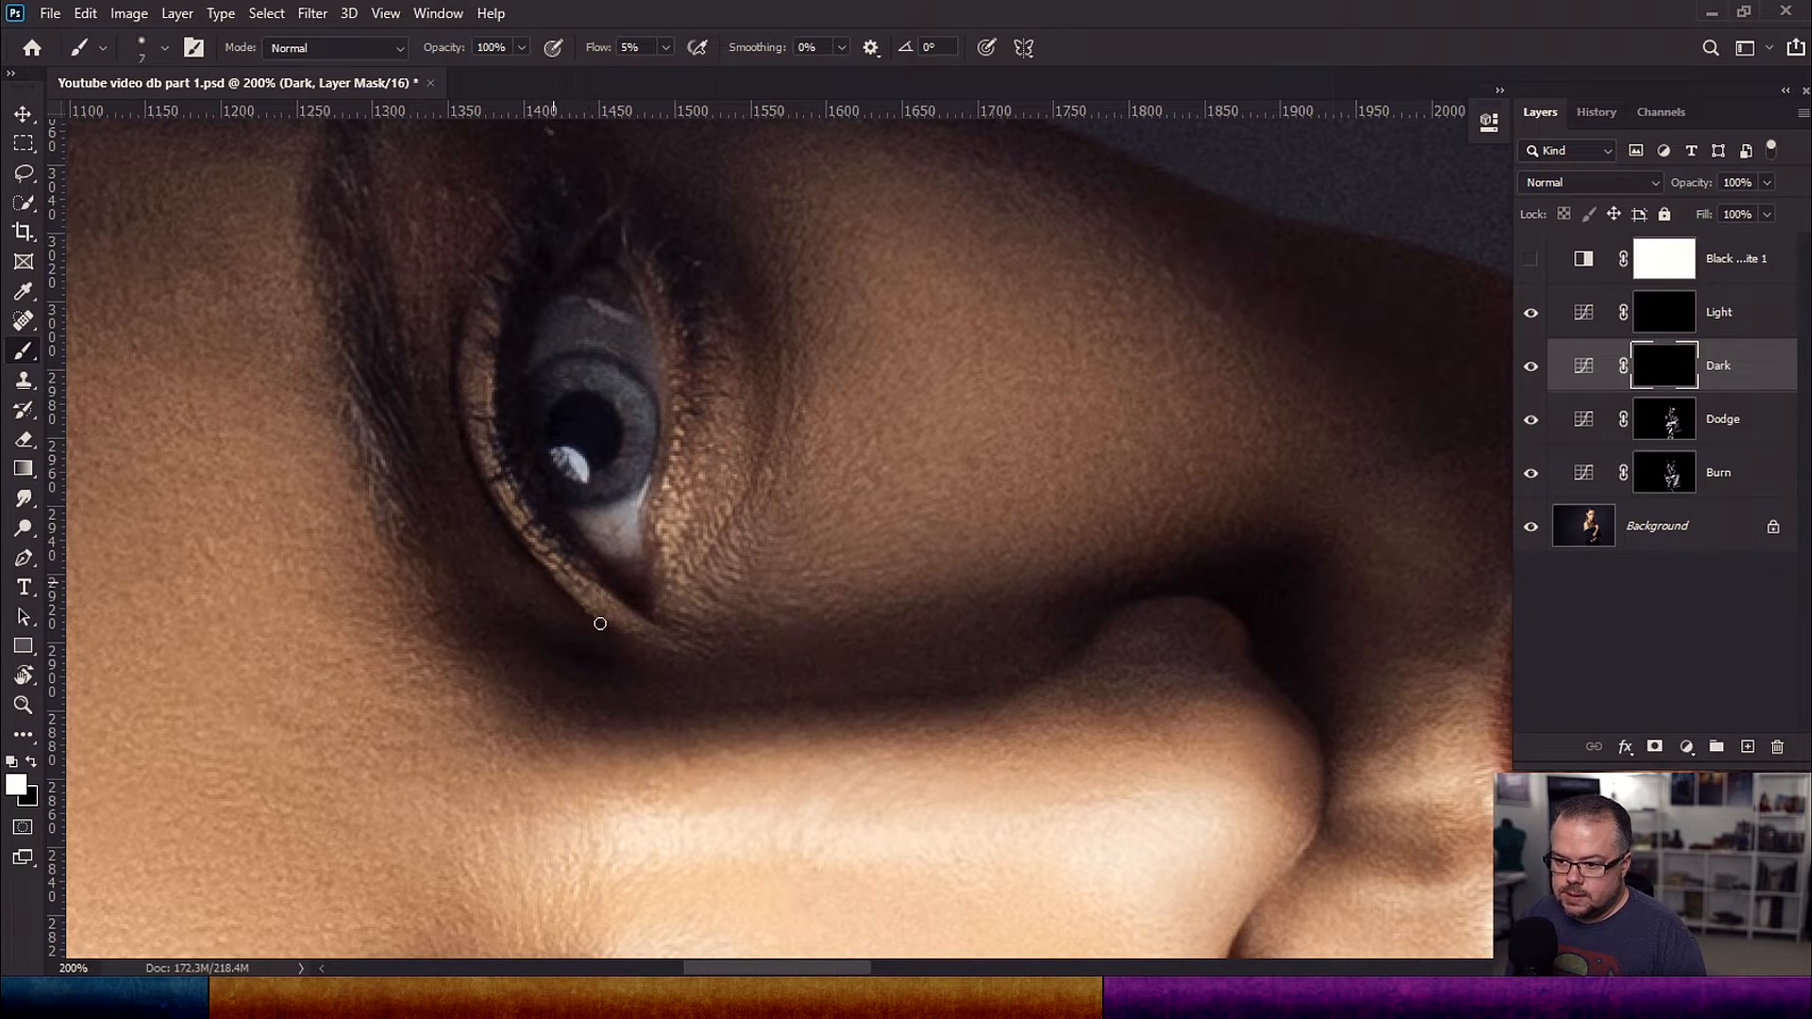
{"action": "left_click_drag", "start_coordinate": [541, 575], "coordinate": [631, 605]}
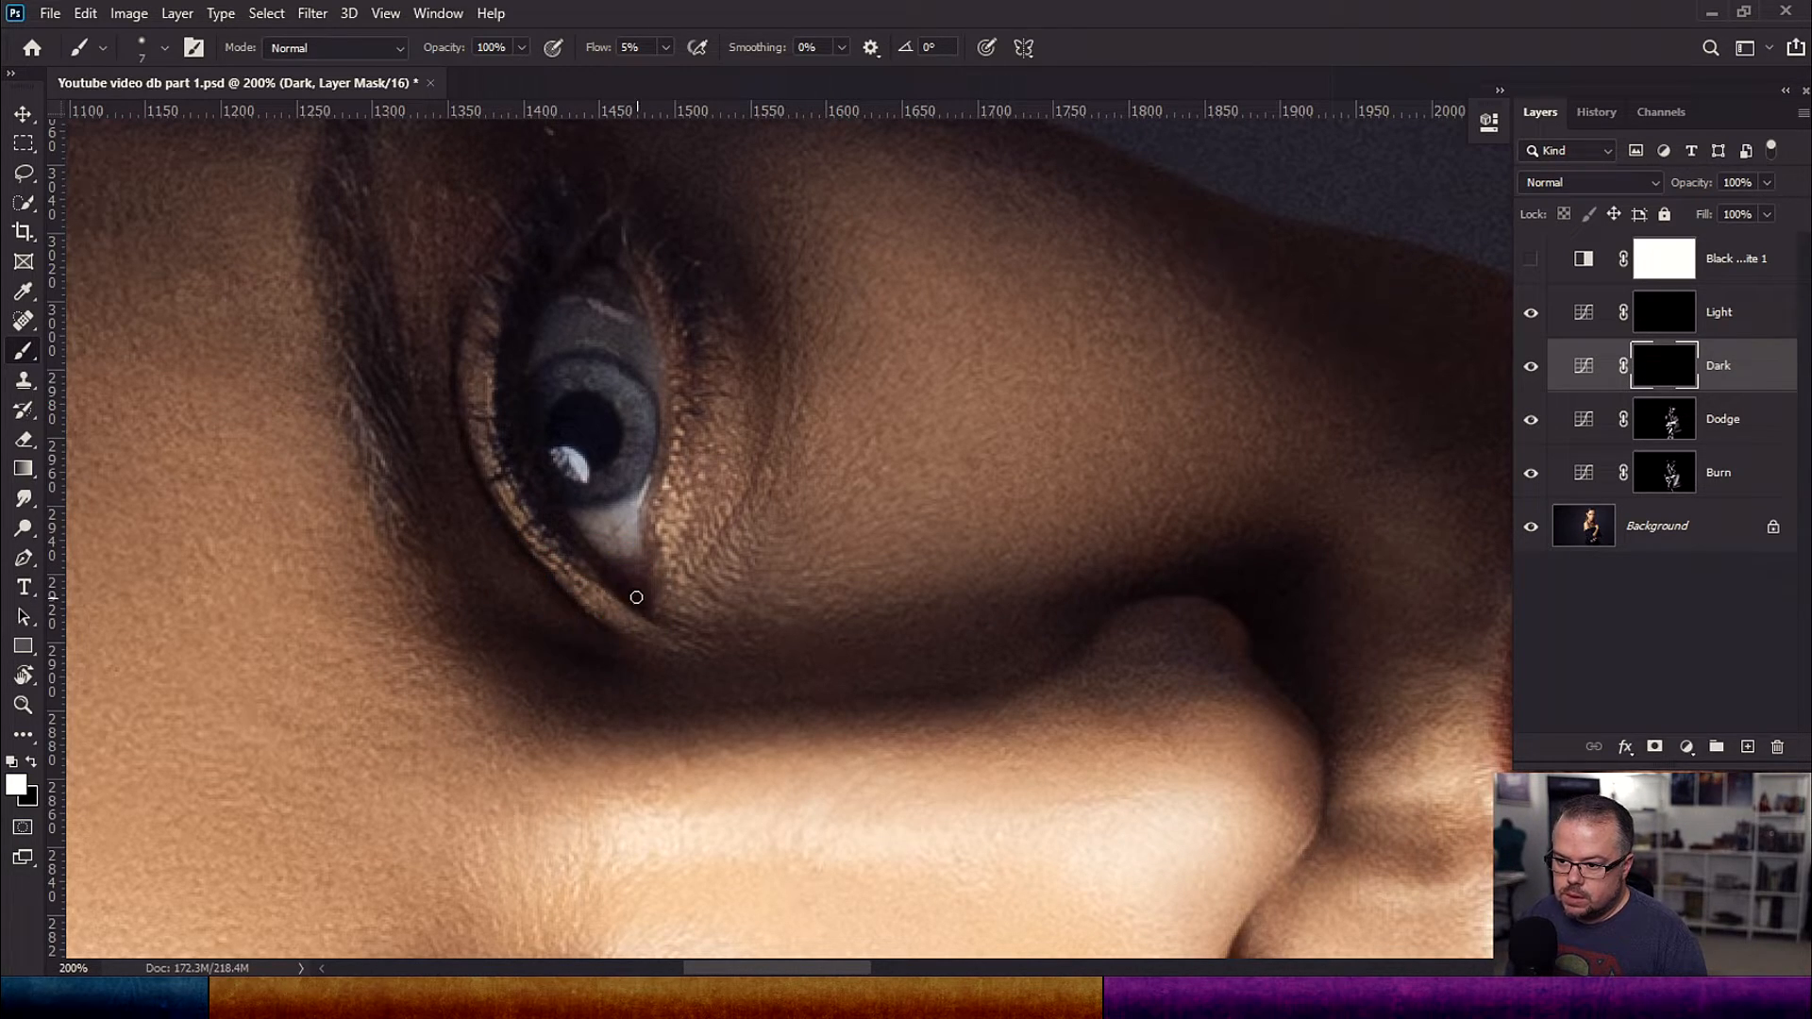
{"action": "key", "text": "bracketright"}
{"action": "key", "text": "bracketright"}
{"action": "key", "text": "bracketright"}
{"action": "key", "text": "bracketright"}
{"action": "key", "text": "bracketright"}
{"action": "key", "text": "bracketright"}
{"action": "key", "text": "bracketright"}
{"action": "key", "text": "bracketright"}
{"action": "key", "text": "bracketright"}
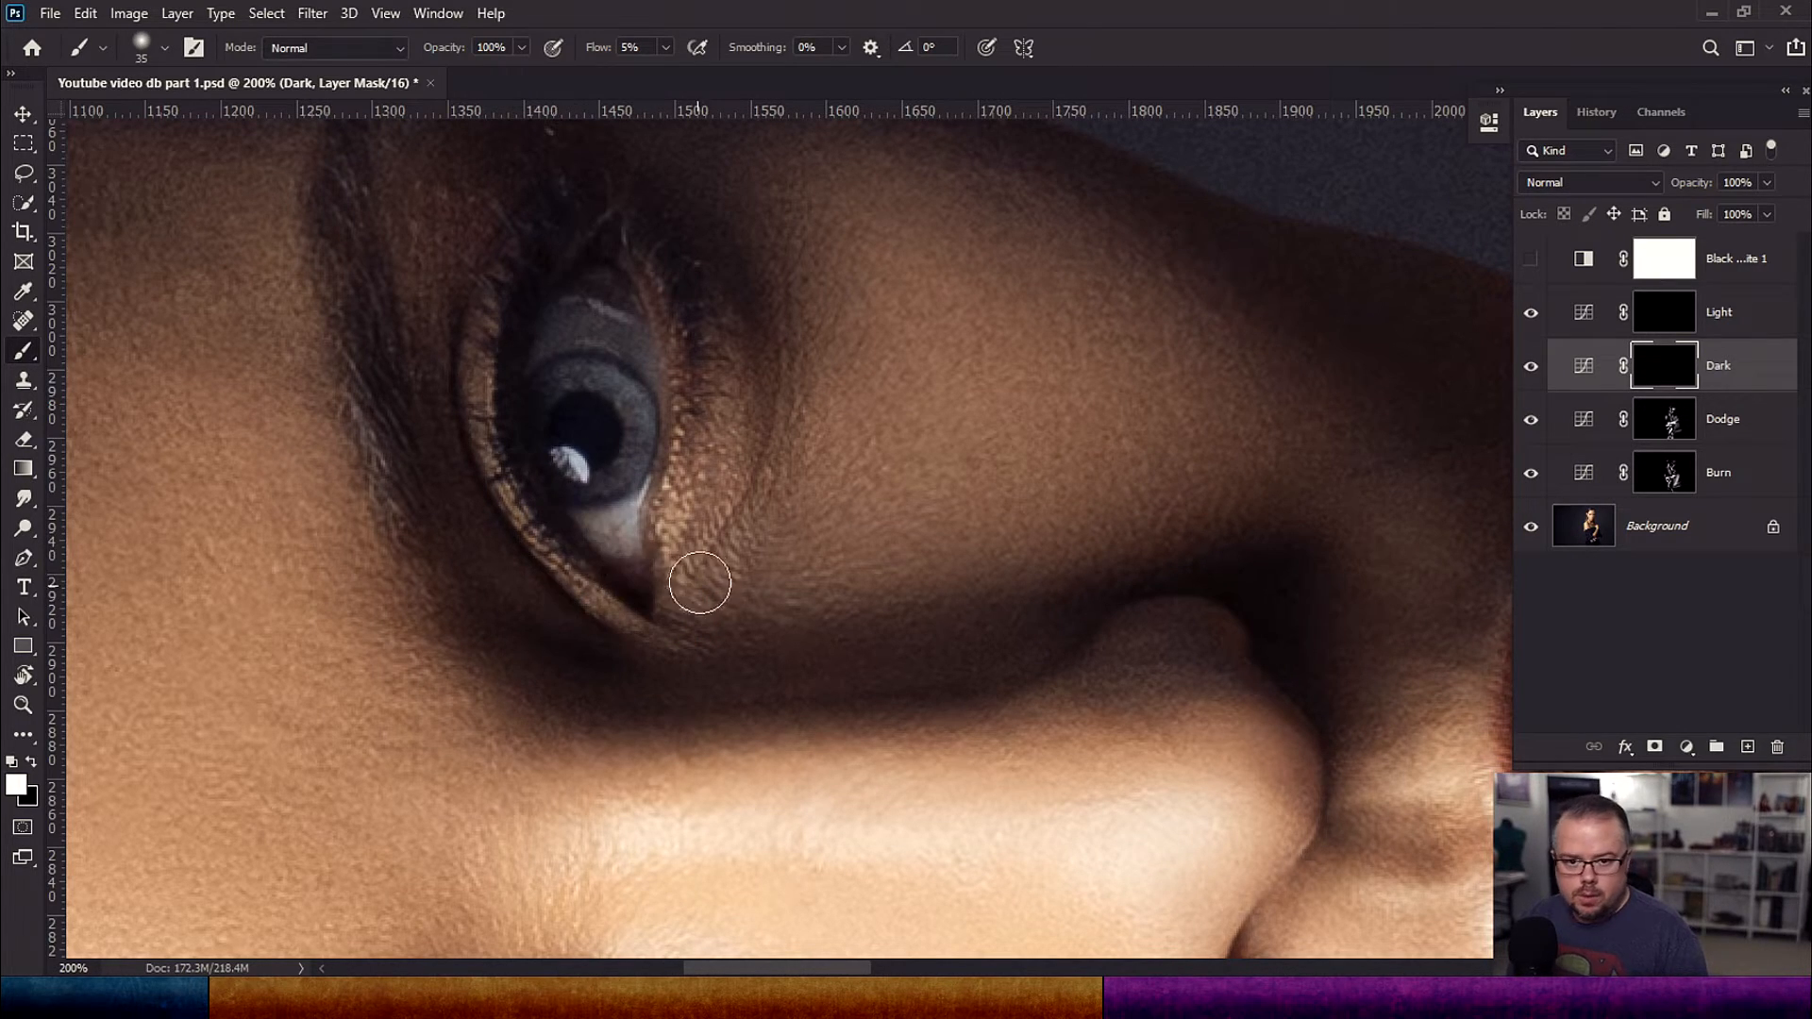
Step: Darken the upper lid line of the shadow-side eye with a 6-pixel white brush on the Dark mask
{"action": "key", "text": "bracketleft"}
{"action": "key", "text": "bracketleft"}
{"action": "key", "text": "bracketleft"}
{"action": "key", "text": "bracketleft"}
{"action": "key", "text": "bracketleft"}
{"action": "key", "text": "bracketleft"}
{"action": "key", "text": "bracketleft"}
{"action": "key", "text": "bracketleft"}
{"action": "key", "text": "bracketleft"}
{"action": "key", "text": "bracketleft"}
{"action": "key", "text": "bracketleft"}
{"action": "key", "text": "bracketleft"}
{"action": "key", "text": "bracketleft"}
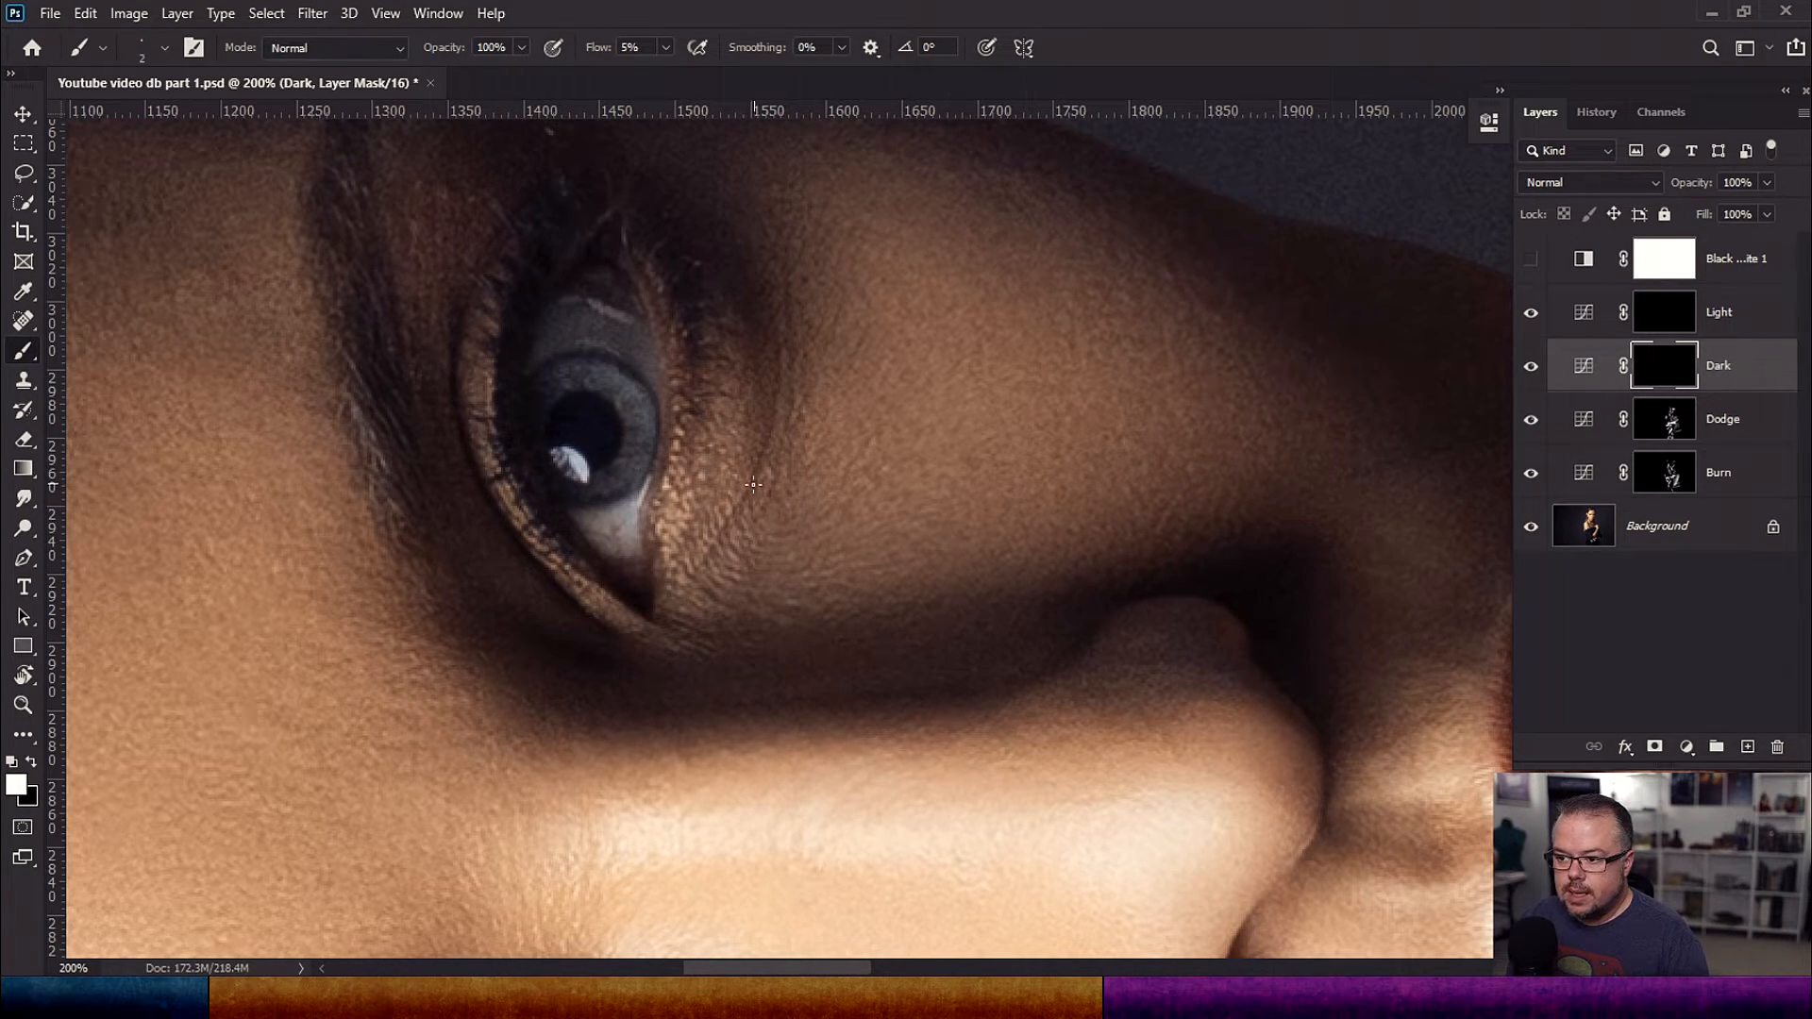
{"action": "key", "text": "bracketright"}
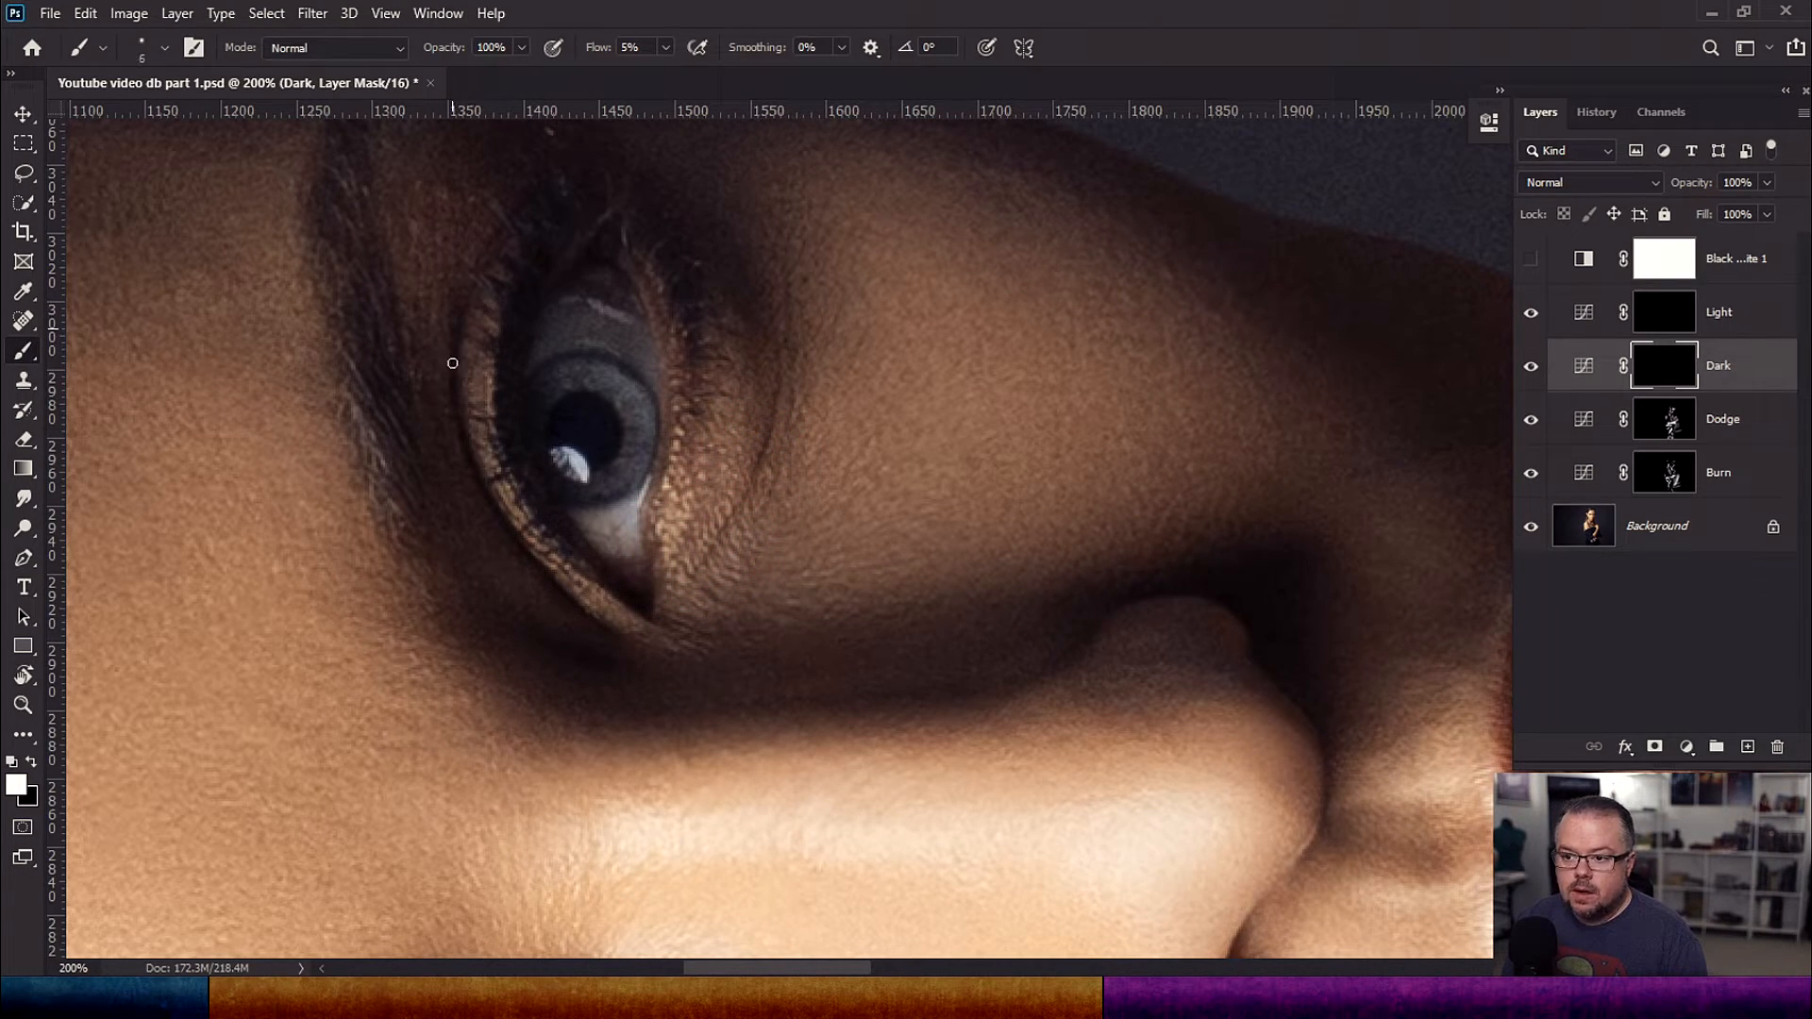
{"action": "left_click_drag", "start_coordinate": [479, 356], "coordinate": [505, 298]}
Step: Darken the lower lash line and inner-corner crease of the lit-side eye with a white brush of 7 pixels or less on the Dark mask
{"action": "key", "text": "bracketright"}
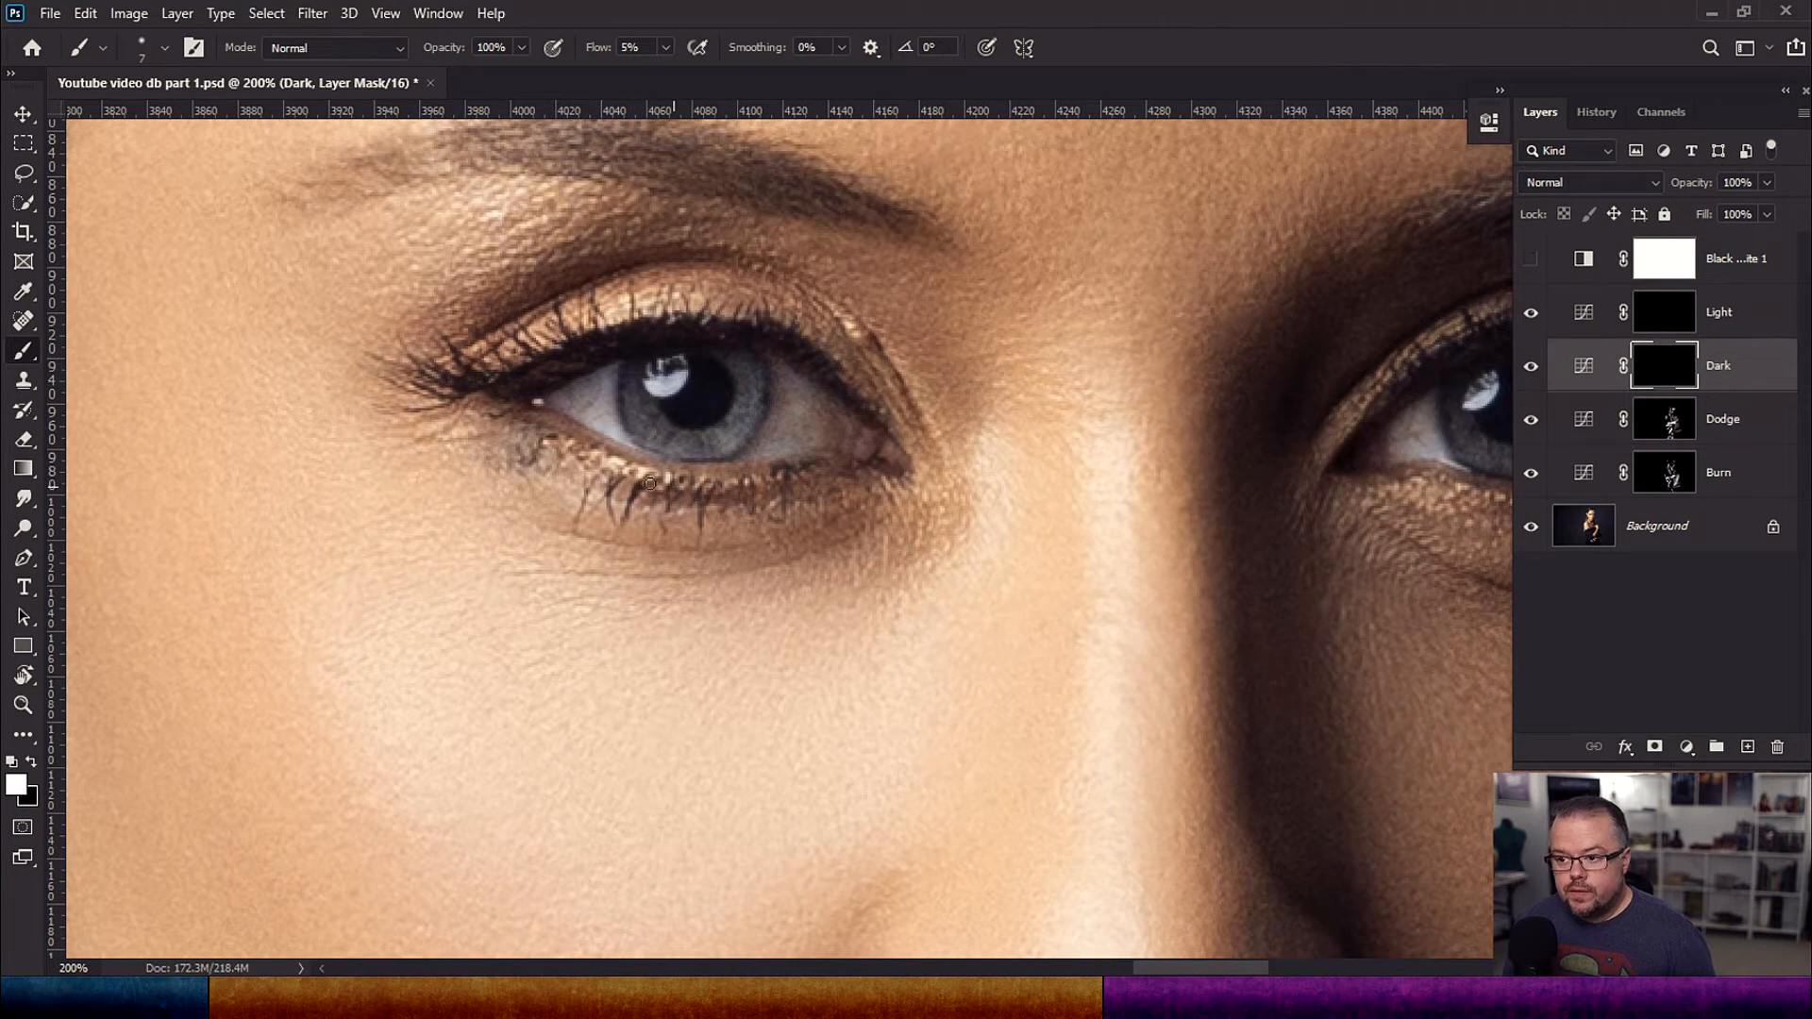
{"action": "mouse_move", "coordinate": [760, 491]}
{"action": "left_mouse_down"}
{"action": "mouse_move", "coordinate": [859, 481]}
{"action": "mouse_move", "coordinate": [825, 355]}
{"action": "left_mouse_up"}
{"action": "left_click_drag", "start_coordinate": [887, 441], "coordinate": [899, 364]}
{"action": "left_click_drag", "start_coordinate": [678, 488], "coordinate": [758, 519]}
{"action": "left_click_drag", "start_coordinate": [591, 493], "coordinate": [671, 558]}
{"action": "left_click_drag", "start_coordinate": [558, 519], "coordinate": [724, 493]}
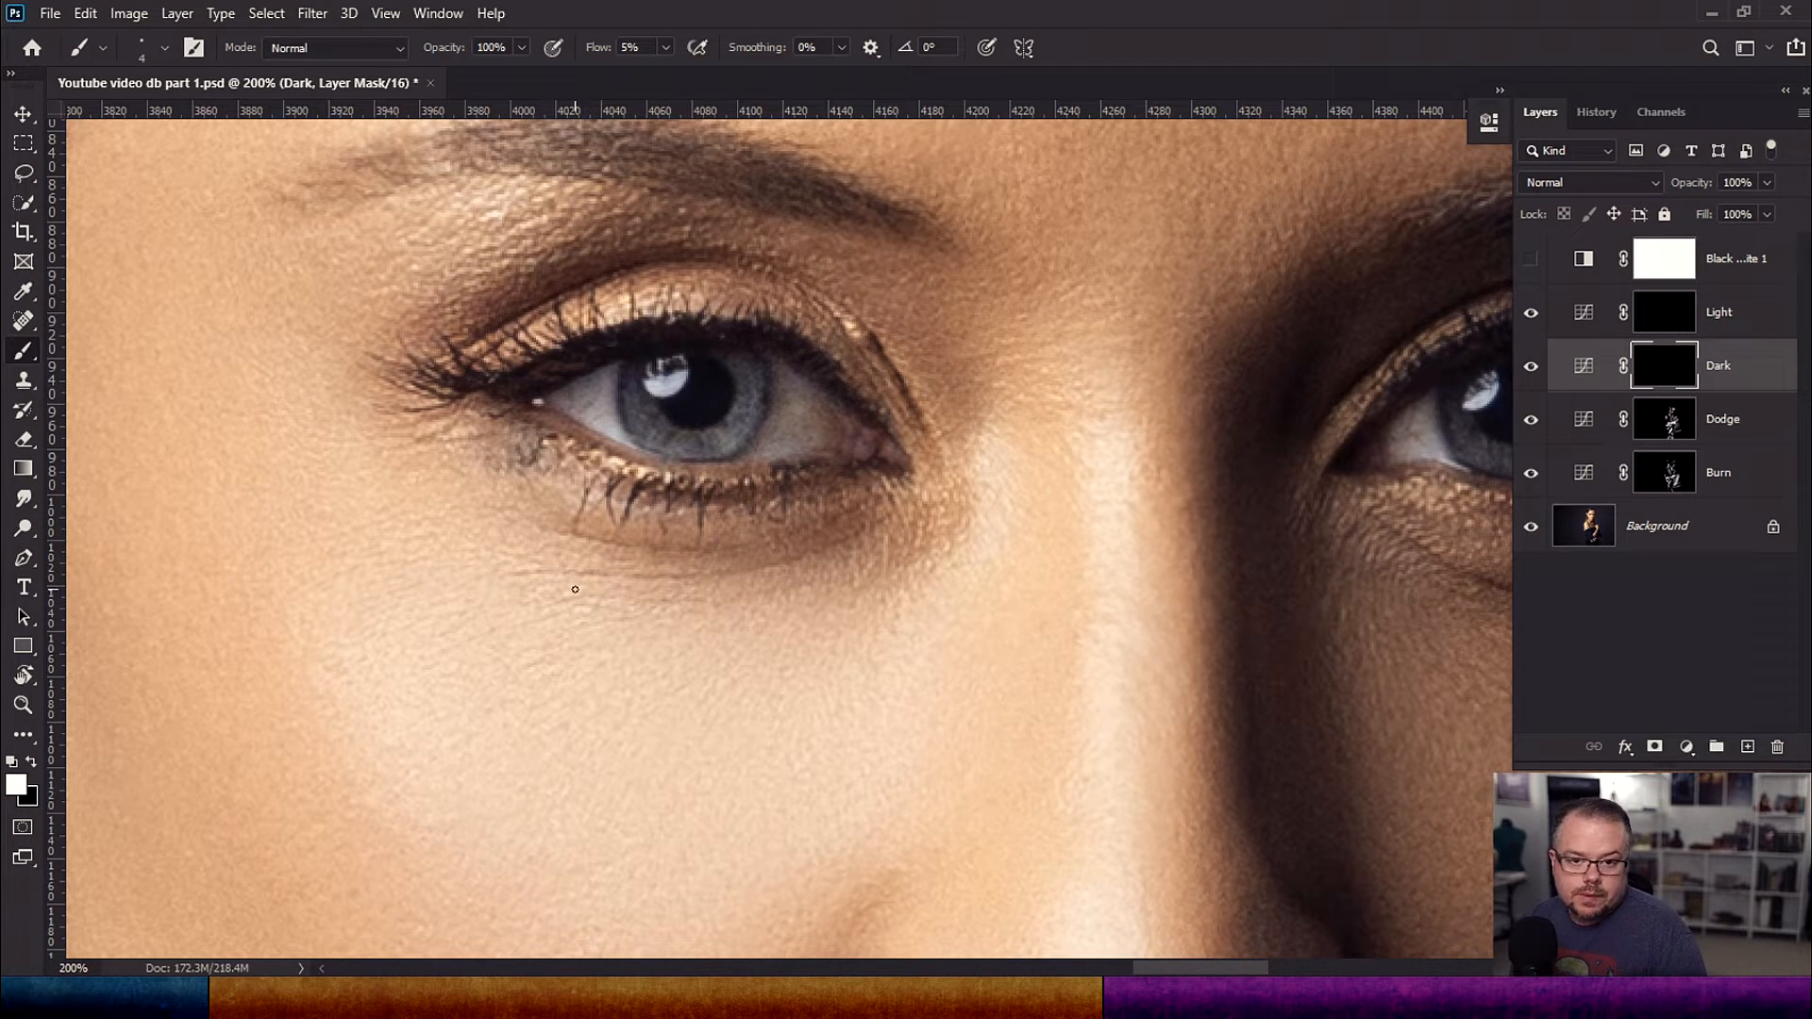
Step: Deepen the crease under the lit-side eye and its outer corner with a small white brush on the Dark mask
{"action": "key", "text": "bracketright"}
{"action": "key", "text": "bracketright"}
{"action": "mouse_move", "coordinate": [782, 555]}
{"action": "left_mouse_down"}
{"action": "mouse_move", "coordinate": [750, 536]}
{"action": "mouse_move", "coordinate": [836, 534]}
{"action": "left_mouse_up"}
{"action": "left_click_drag", "start_coordinate": [684, 551], "coordinate": [864, 508]}
{"action": "left_click_drag", "start_coordinate": [660, 528], "coordinate": [653, 492]}
{"action": "left_click_drag", "start_coordinate": [507, 494], "coordinate": [527, 454]}
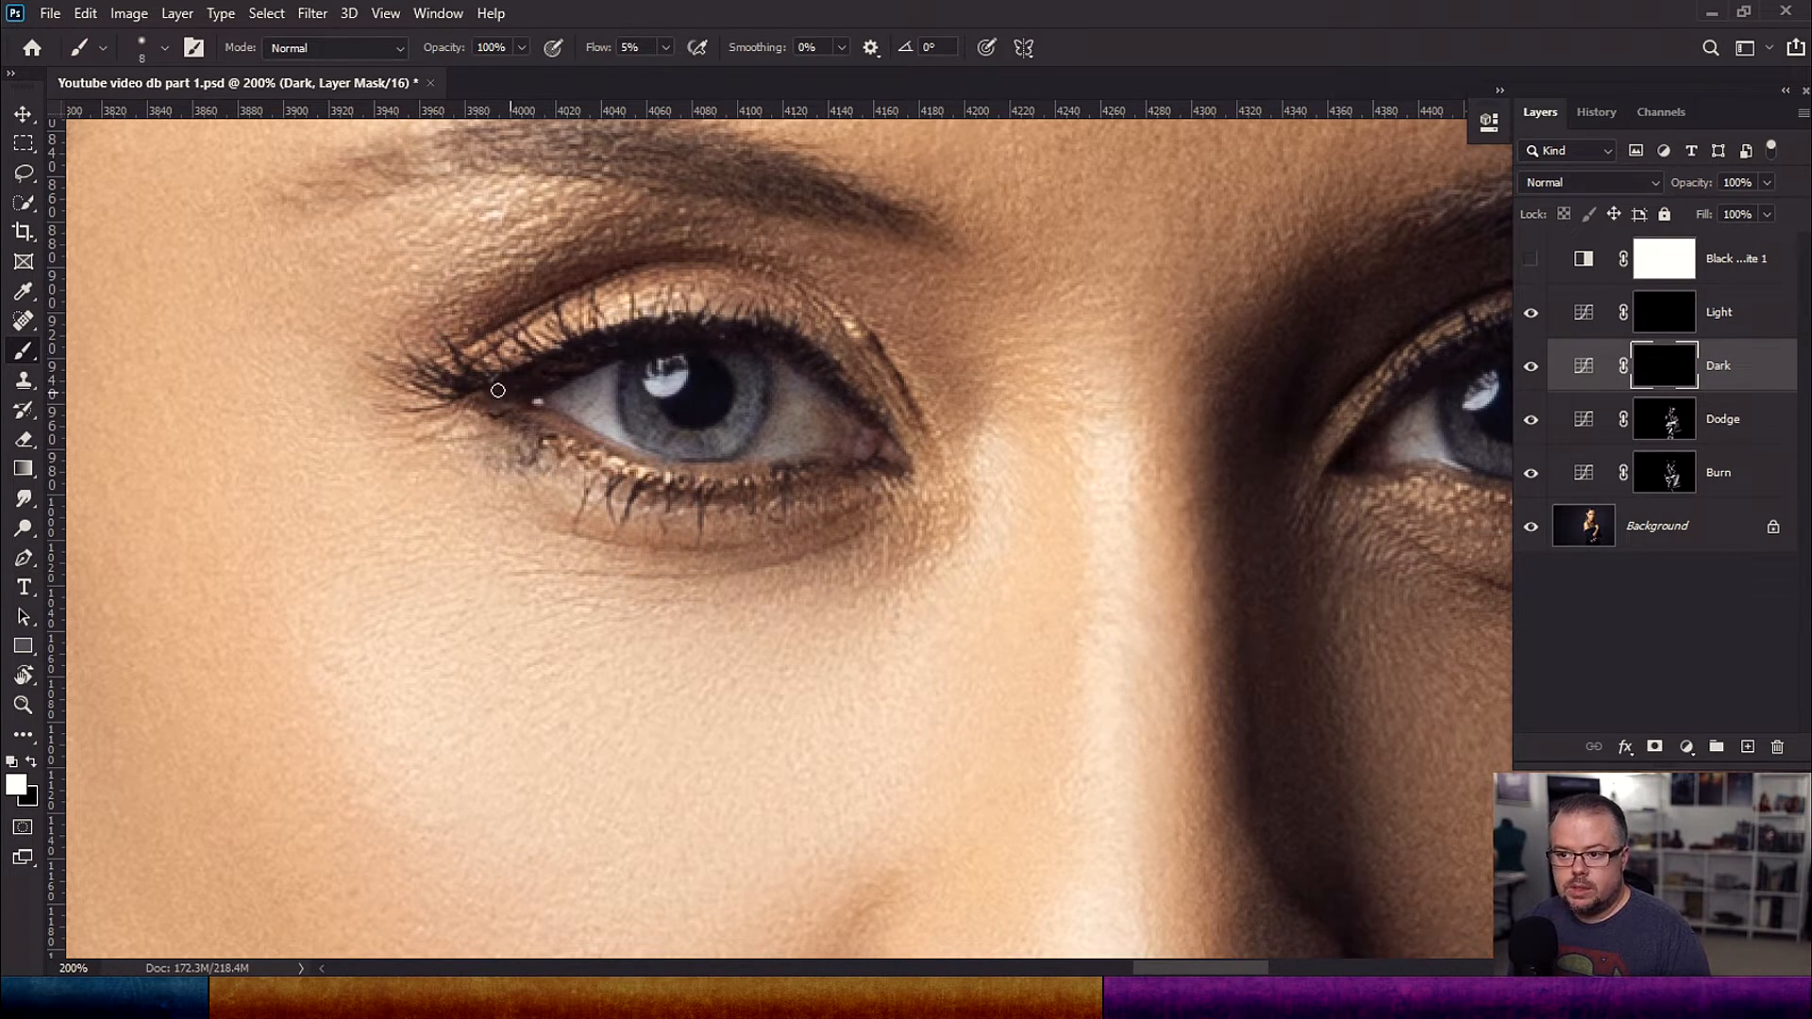
Step: Deepen the shadow directly beneath the lower lip with a small white brush on the Dark mask
{"action": "key", "text": "bracketleft"}
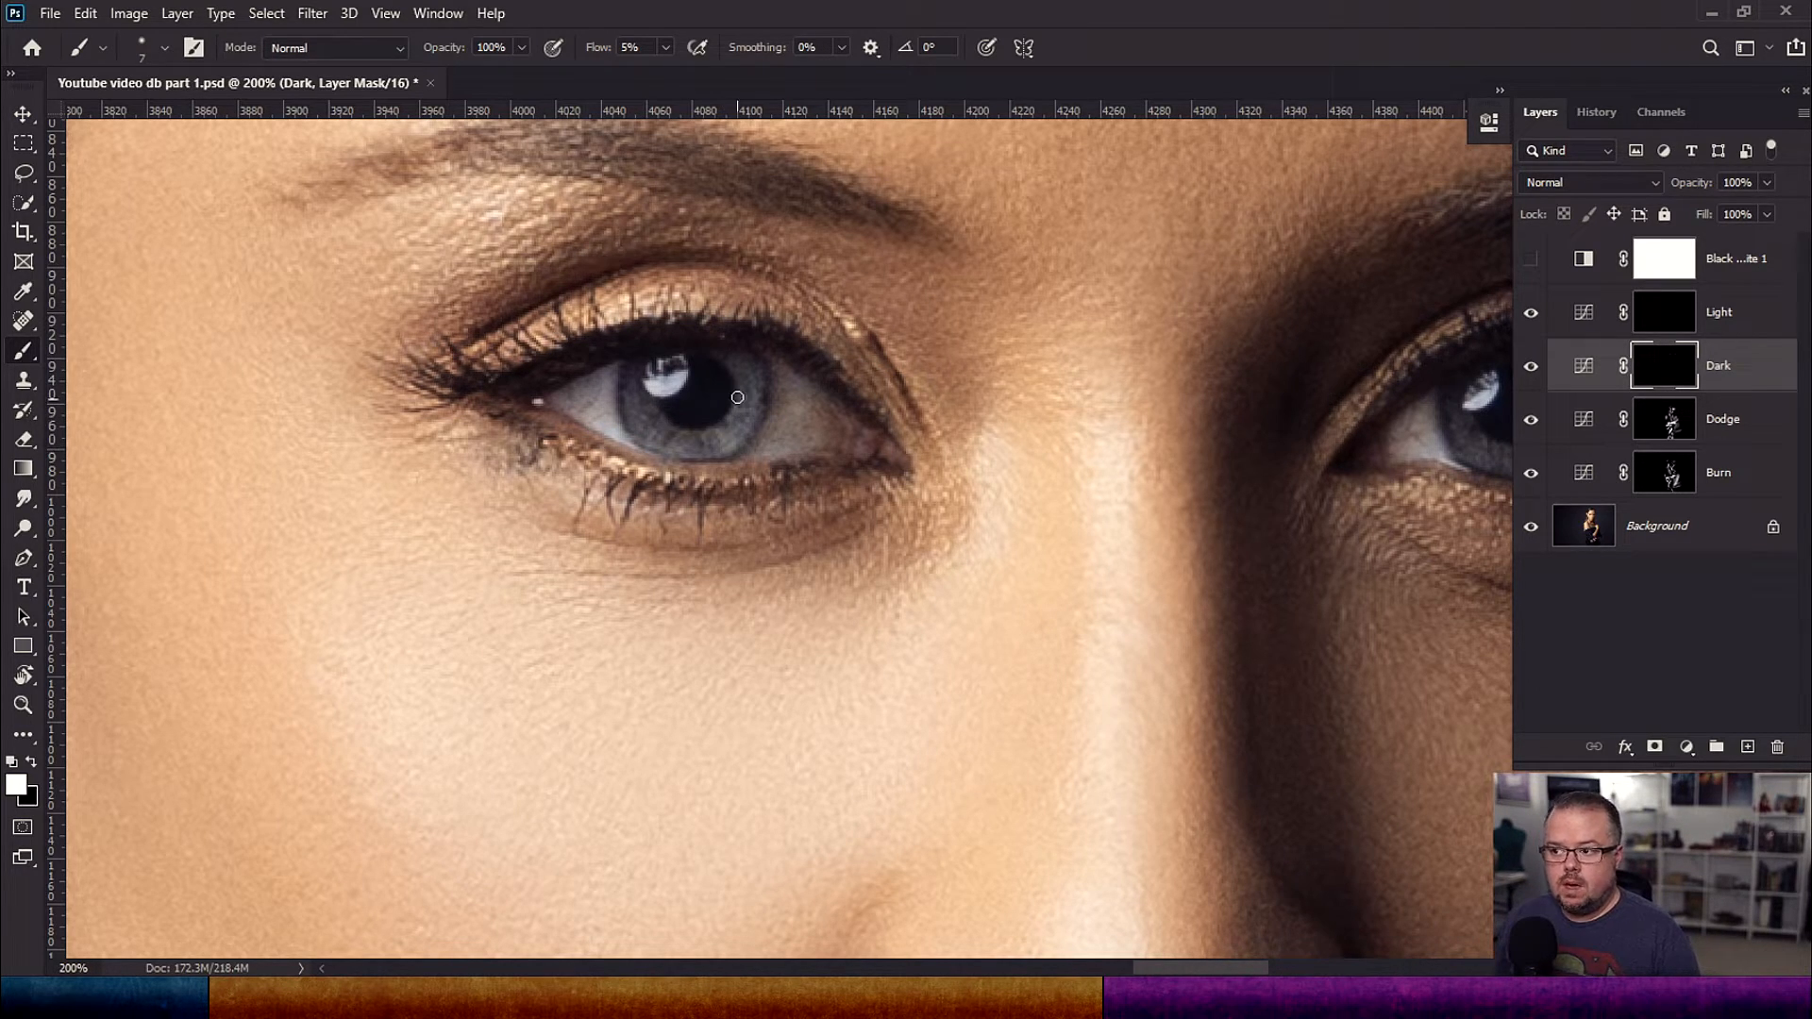
{"action": "mouse_move", "coordinate": [1201, 676]}
{"action": "left_mouse_down"}
{"action": "mouse_move", "coordinate": [513, 631]}
{"action": "mouse_move", "coordinate": [732, 567]}
{"action": "mouse_move", "coordinate": [786, 436]}
{"action": "left_mouse_up"}
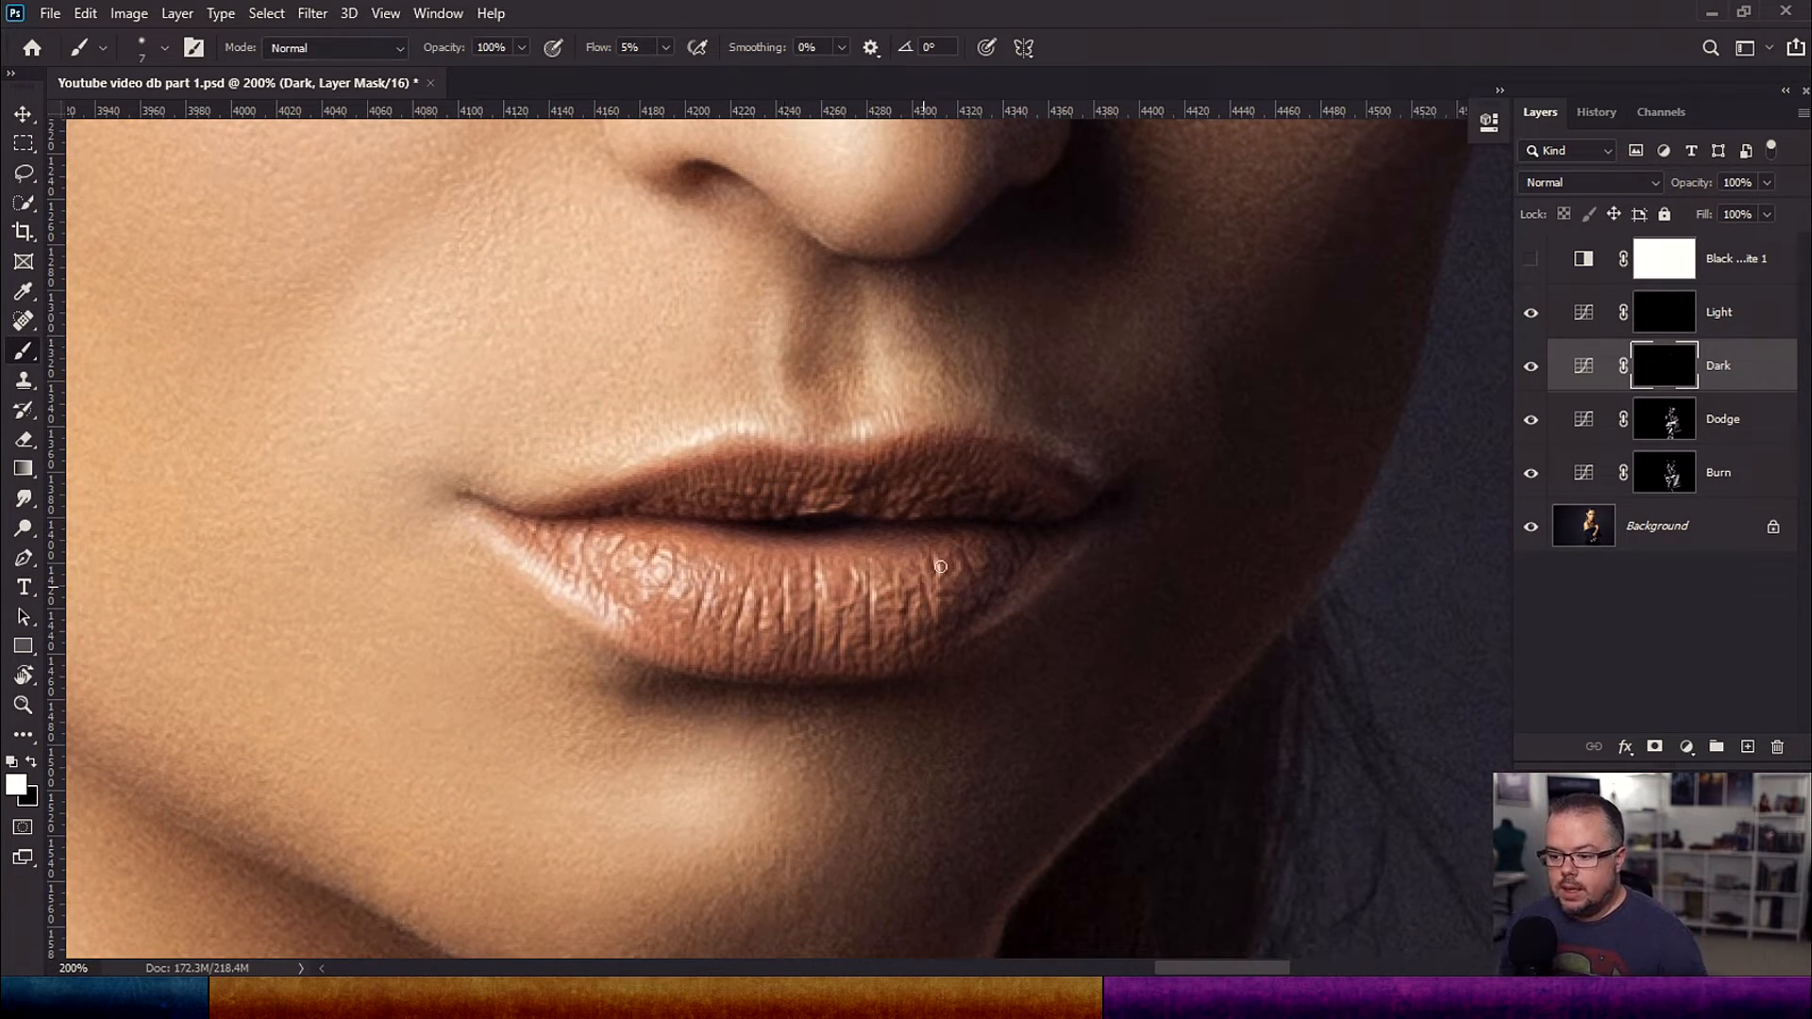
{"action": "left_click_drag", "start_coordinate": [876, 689], "coordinate": [783, 687]}
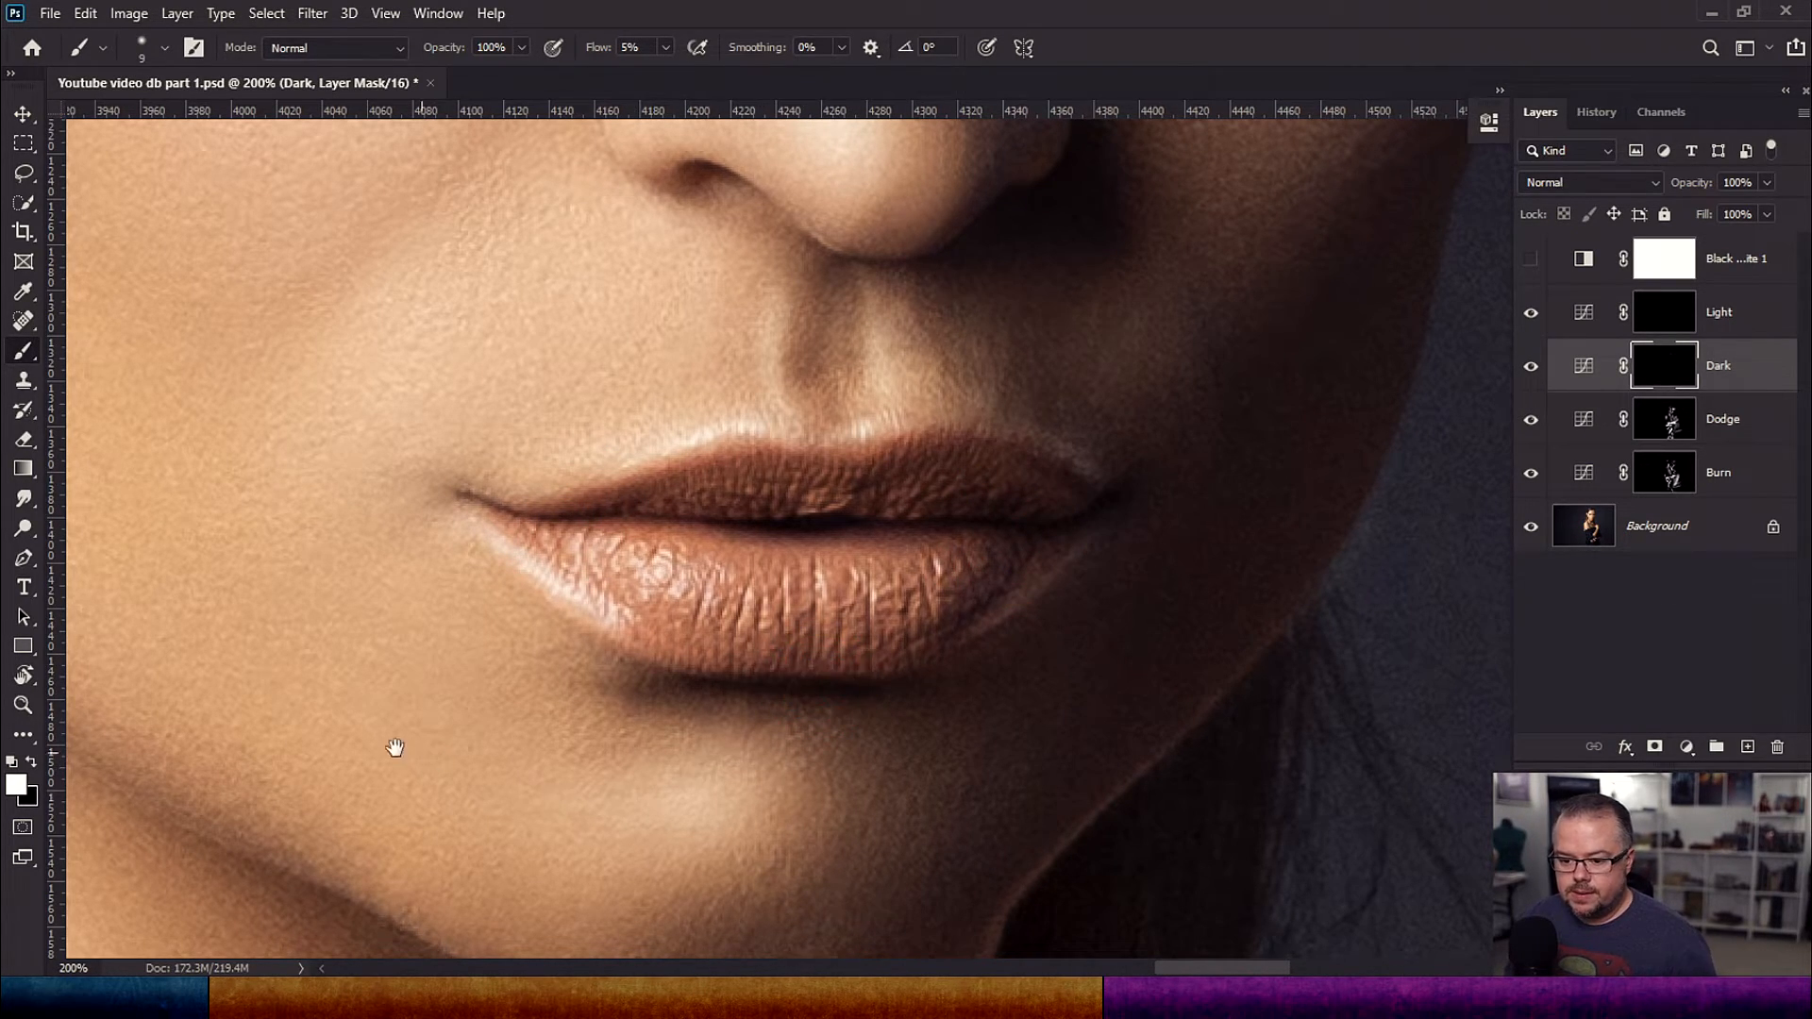
Step: Rotate the canvas to level the jawline and darken its lower edge with a 7-pixel brush on the Dark mask
{"action": "left_click_drag", "start_coordinate": [433, 756], "coordinate": [846, 421]}
{"action": "key", "text": "r"}
{"action": "left_click_drag", "start_coordinate": [309, 687], "coordinate": [528, 886]}
{"action": "key", "text": "b"}
{"action": "mouse_move", "coordinate": [605, 639]}
{"action": "left_mouse_down"}
{"action": "mouse_move", "coordinate": [1085, 632]}
{"action": "mouse_move", "coordinate": [551, 632]}
{"action": "left_mouse_up"}
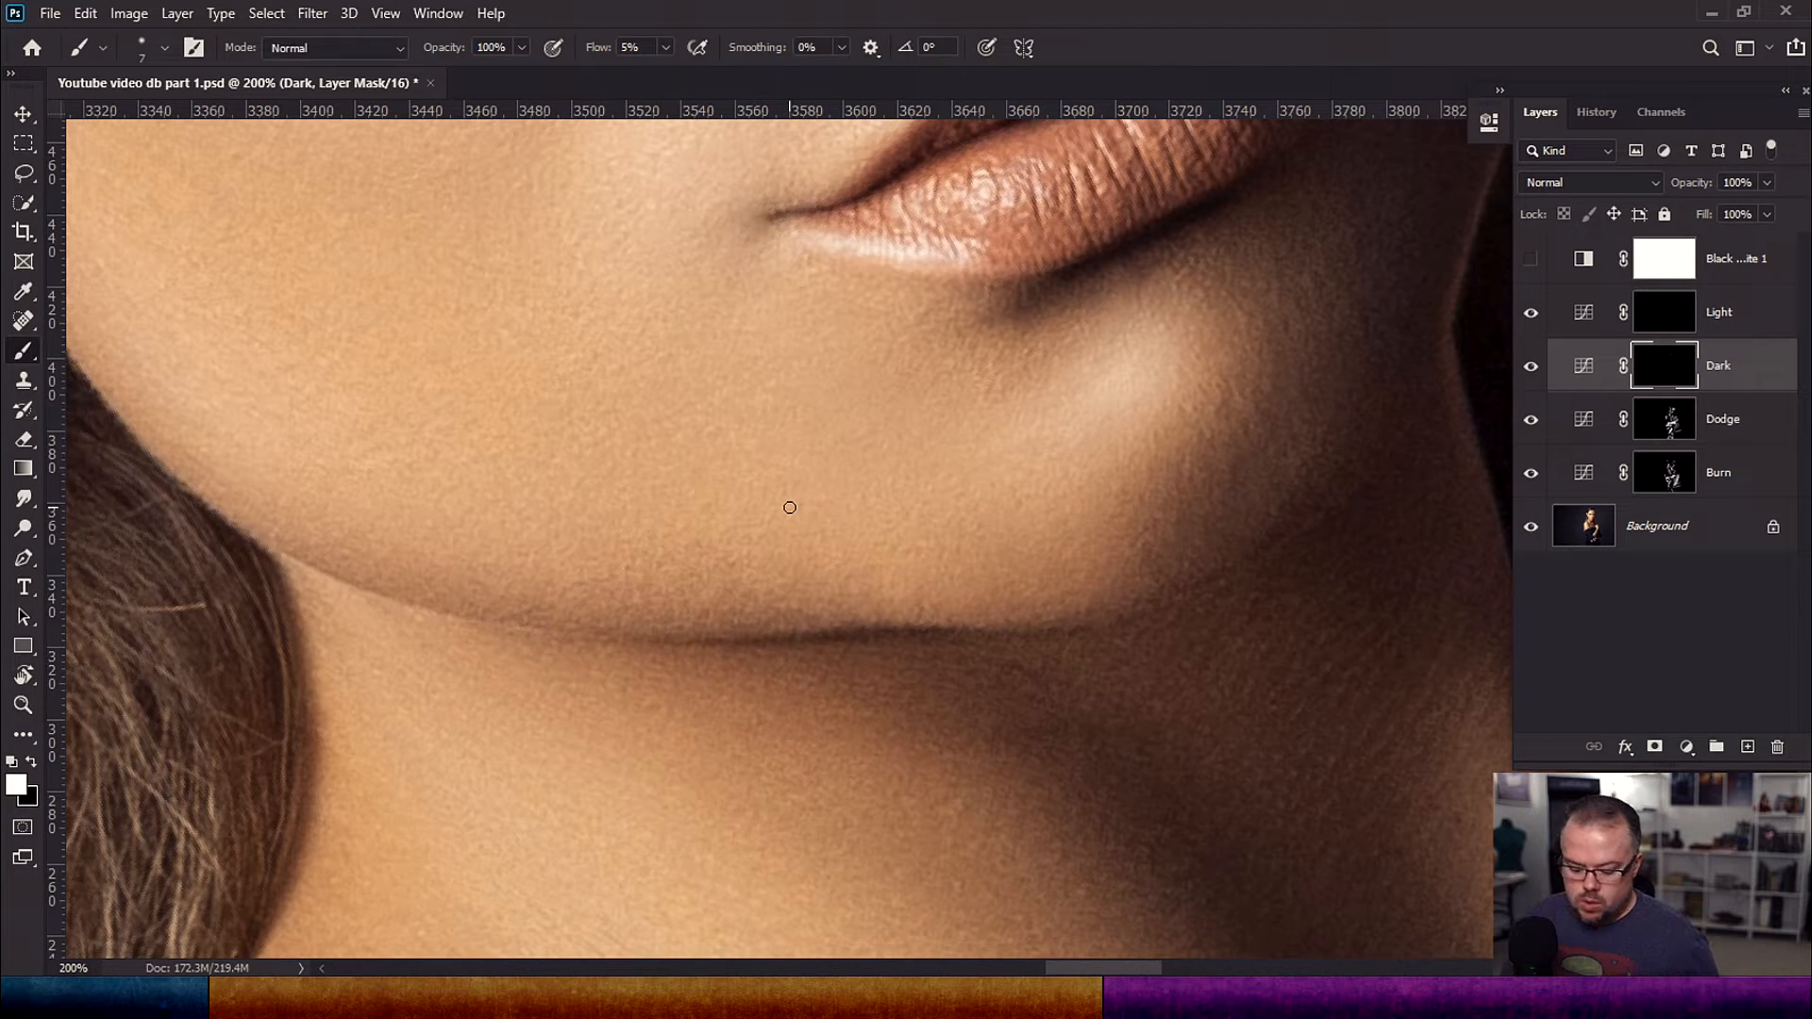
Step: Reframe the portrait on the face at 50% and group the Light and Dark layers
{"action": "key", "text": "ctrl+0"}
{"action": "key", "text": "Escape"}
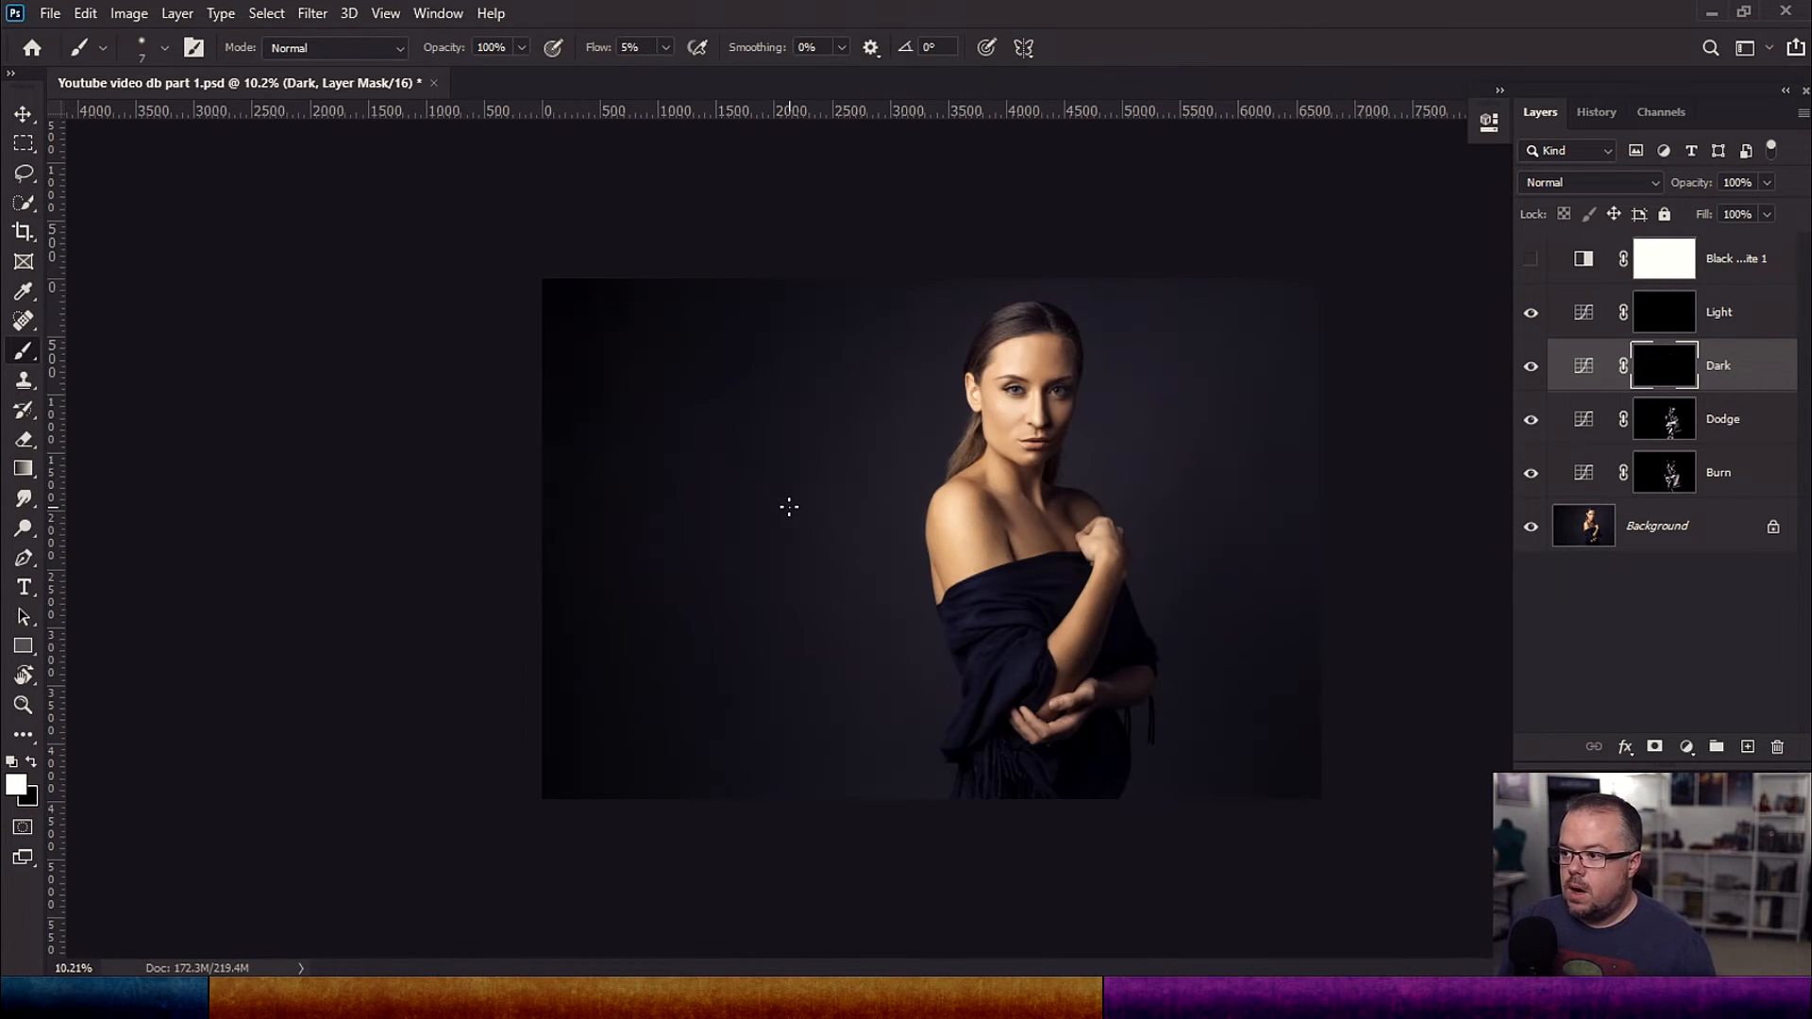
{"action": "key", "text": "z"}
{"action": "left_click", "coordinate": [1092, 413]}
{"action": "left_click", "coordinate": [1092, 413]}
{"action": "left_click", "coordinate": [1092, 412]}
{"action": "left_click", "coordinate": [1092, 412]}
{"action": "left_click_drag", "start_coordinate": [1178, 307], "coordinate": [1103, 603]}
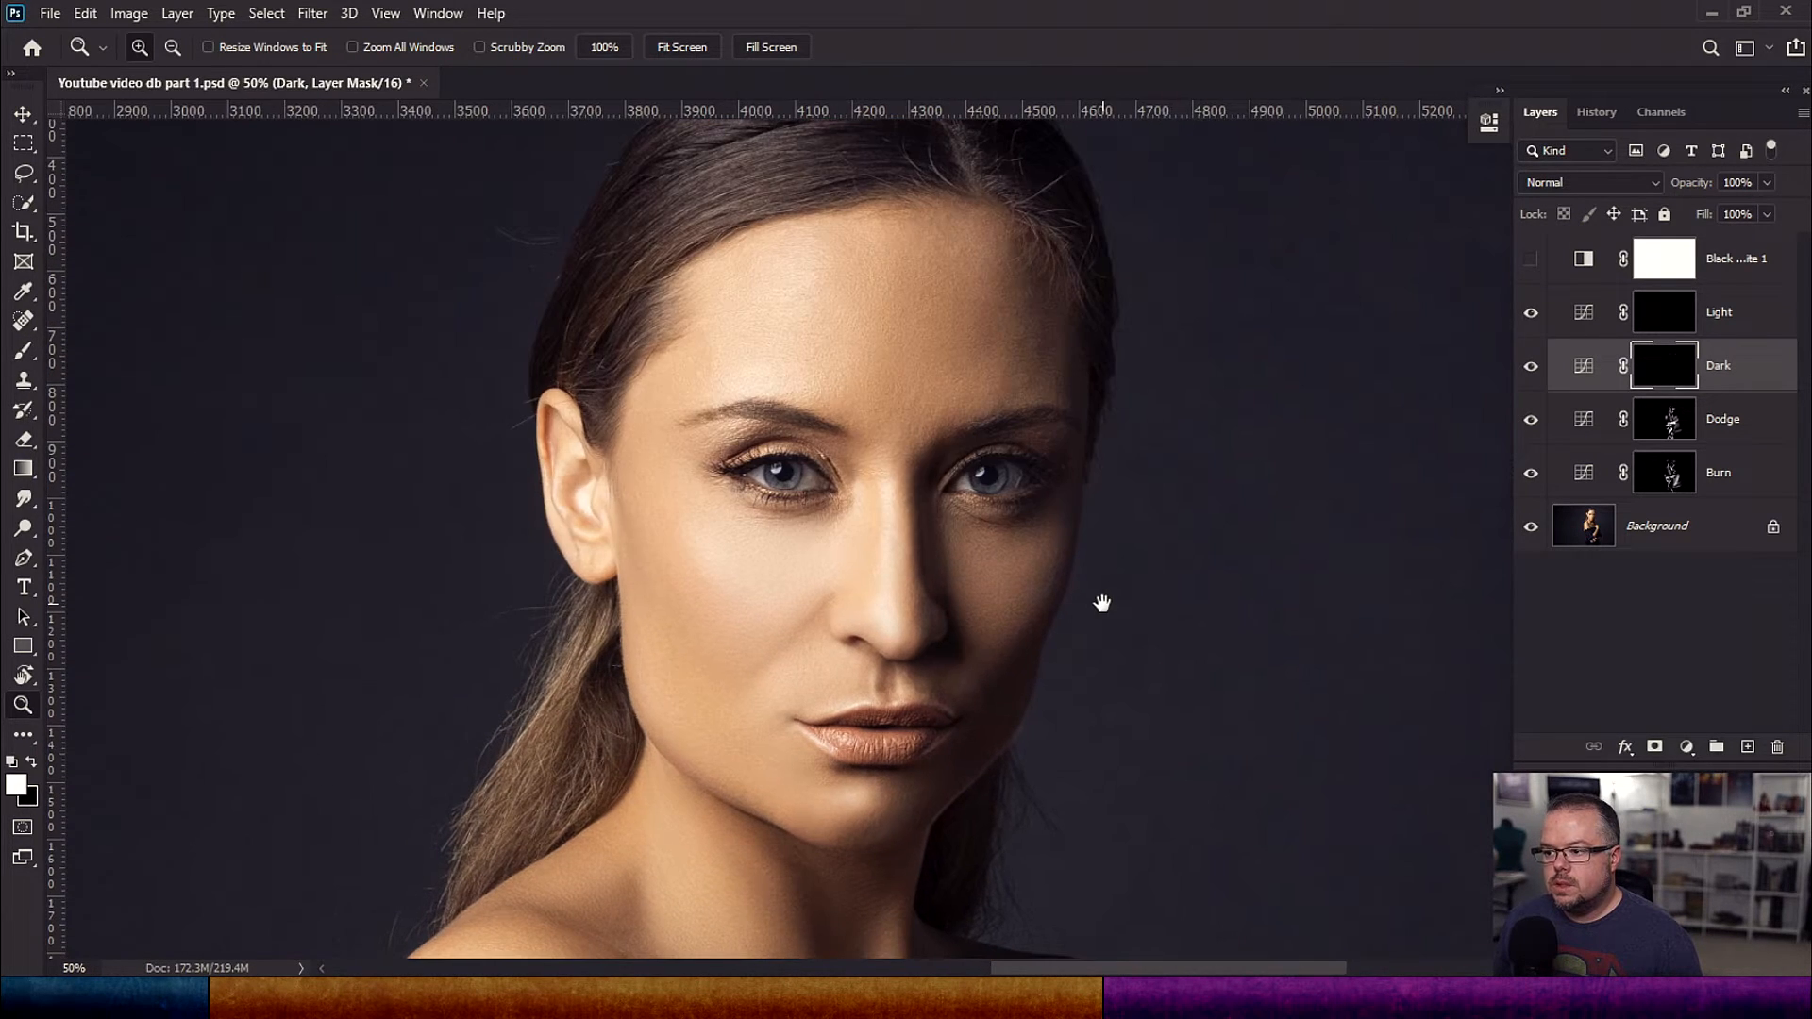
{"action": "left_click_drag", "start_coordinate": [1326, 477], "coordinate": [1152, 409]}
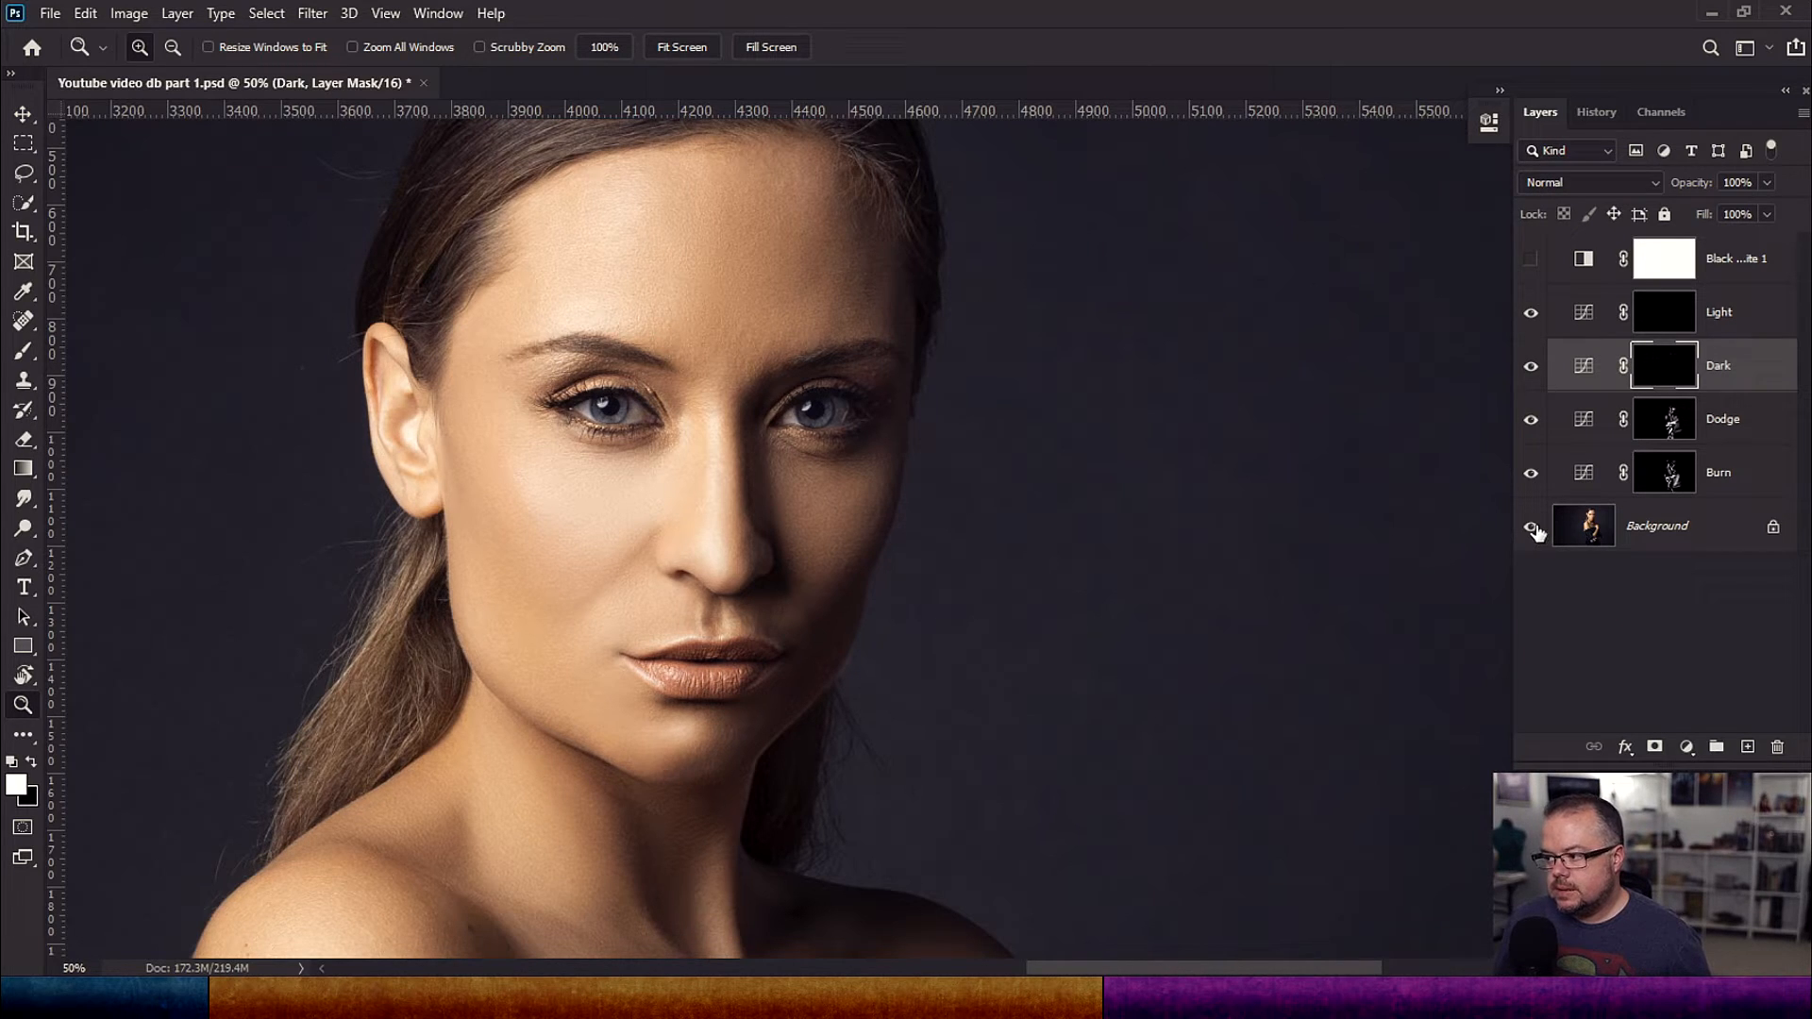
{"action": "left_click", "coordinate": [1759, 311], "text": "shift"}
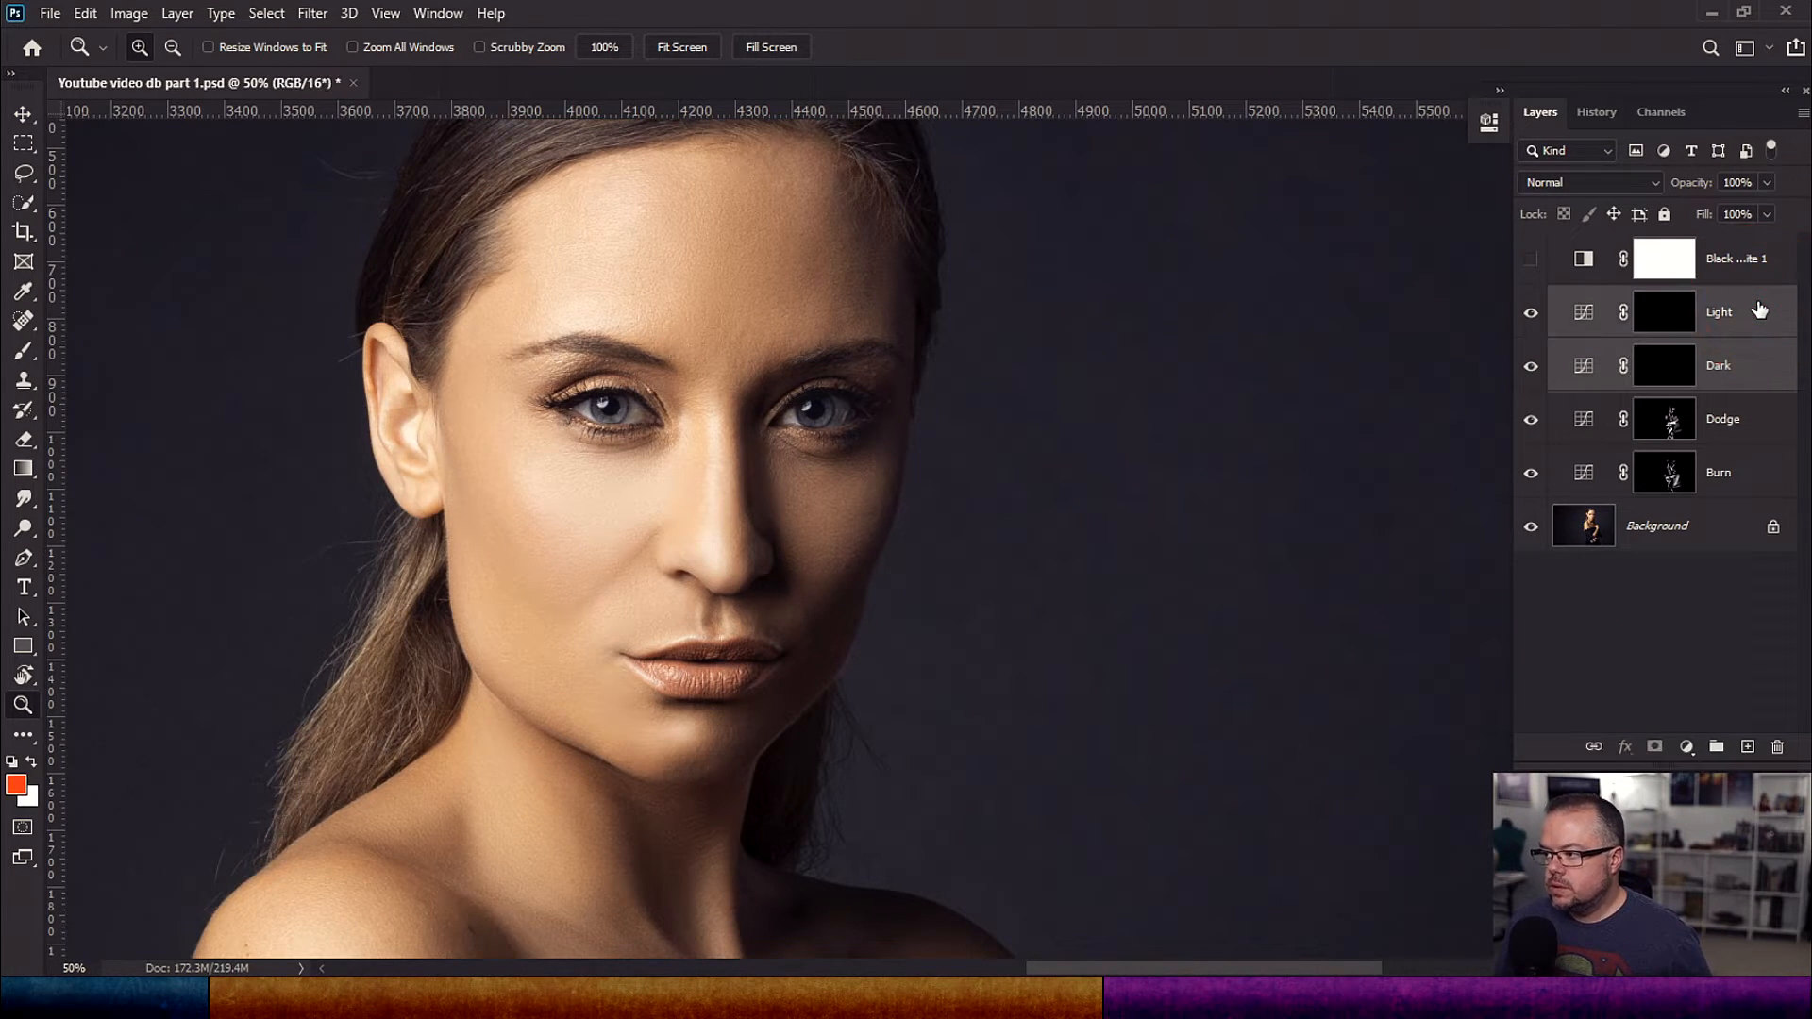
{"action": "key", "text": "ctrl+g"}
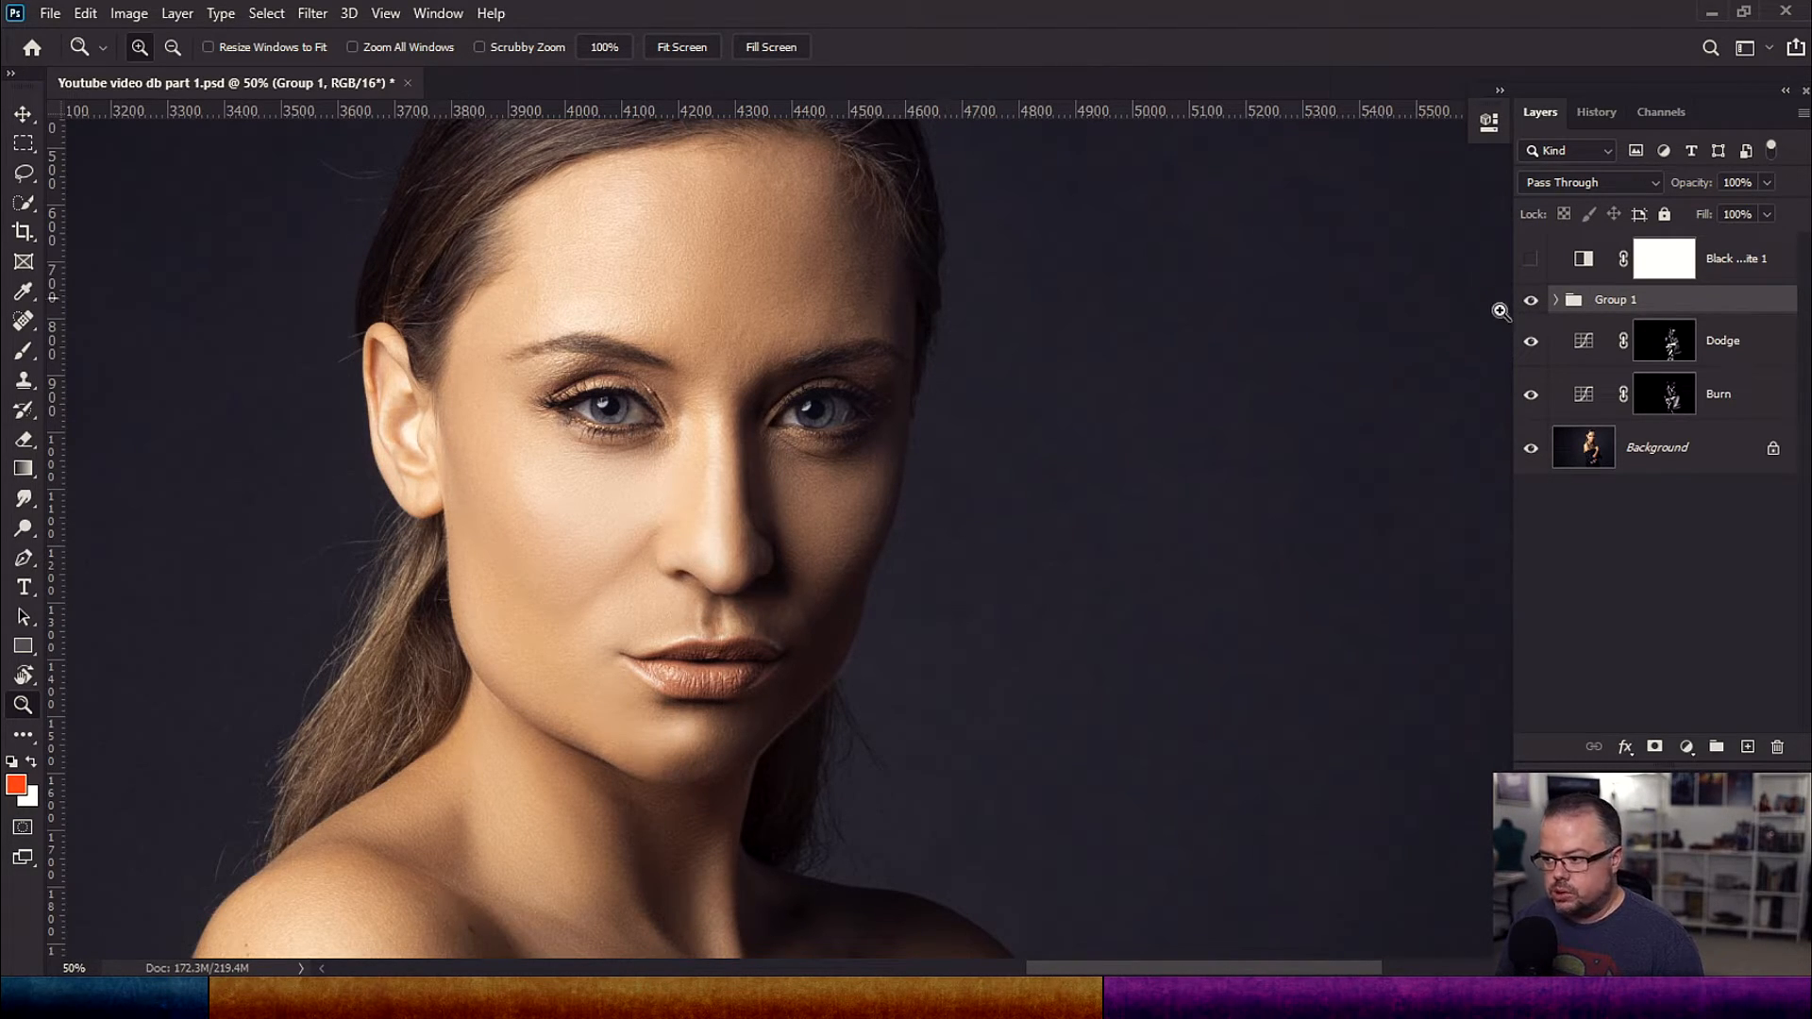
Step: Compare the face with and without the grouped Light and Dark adjustments by toggling the group's visibility
{"action": "left_click", "coordinate": [1532, 300]}
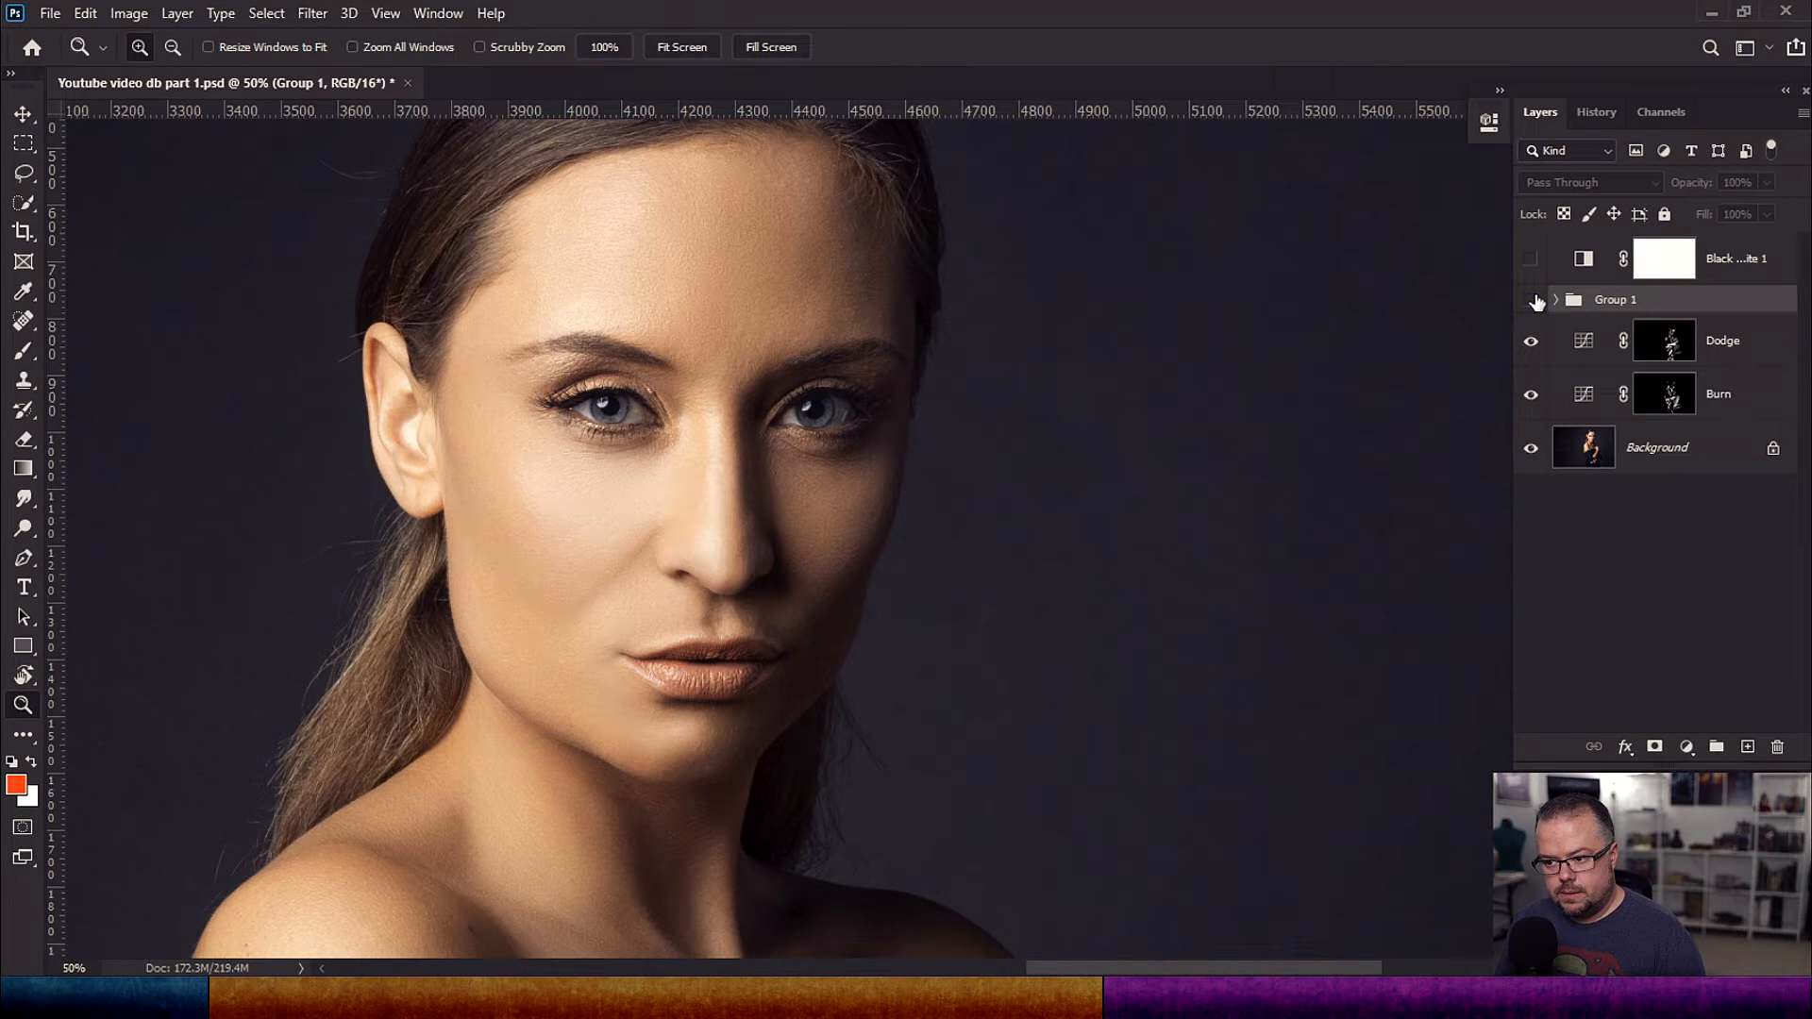
{"action": "left_click", "coordinate": [1533, 301]}
{"action": "left_click", "coordinate": [1533, 300]}
{"action": "left_click", "coordinate": [1532, 300]}
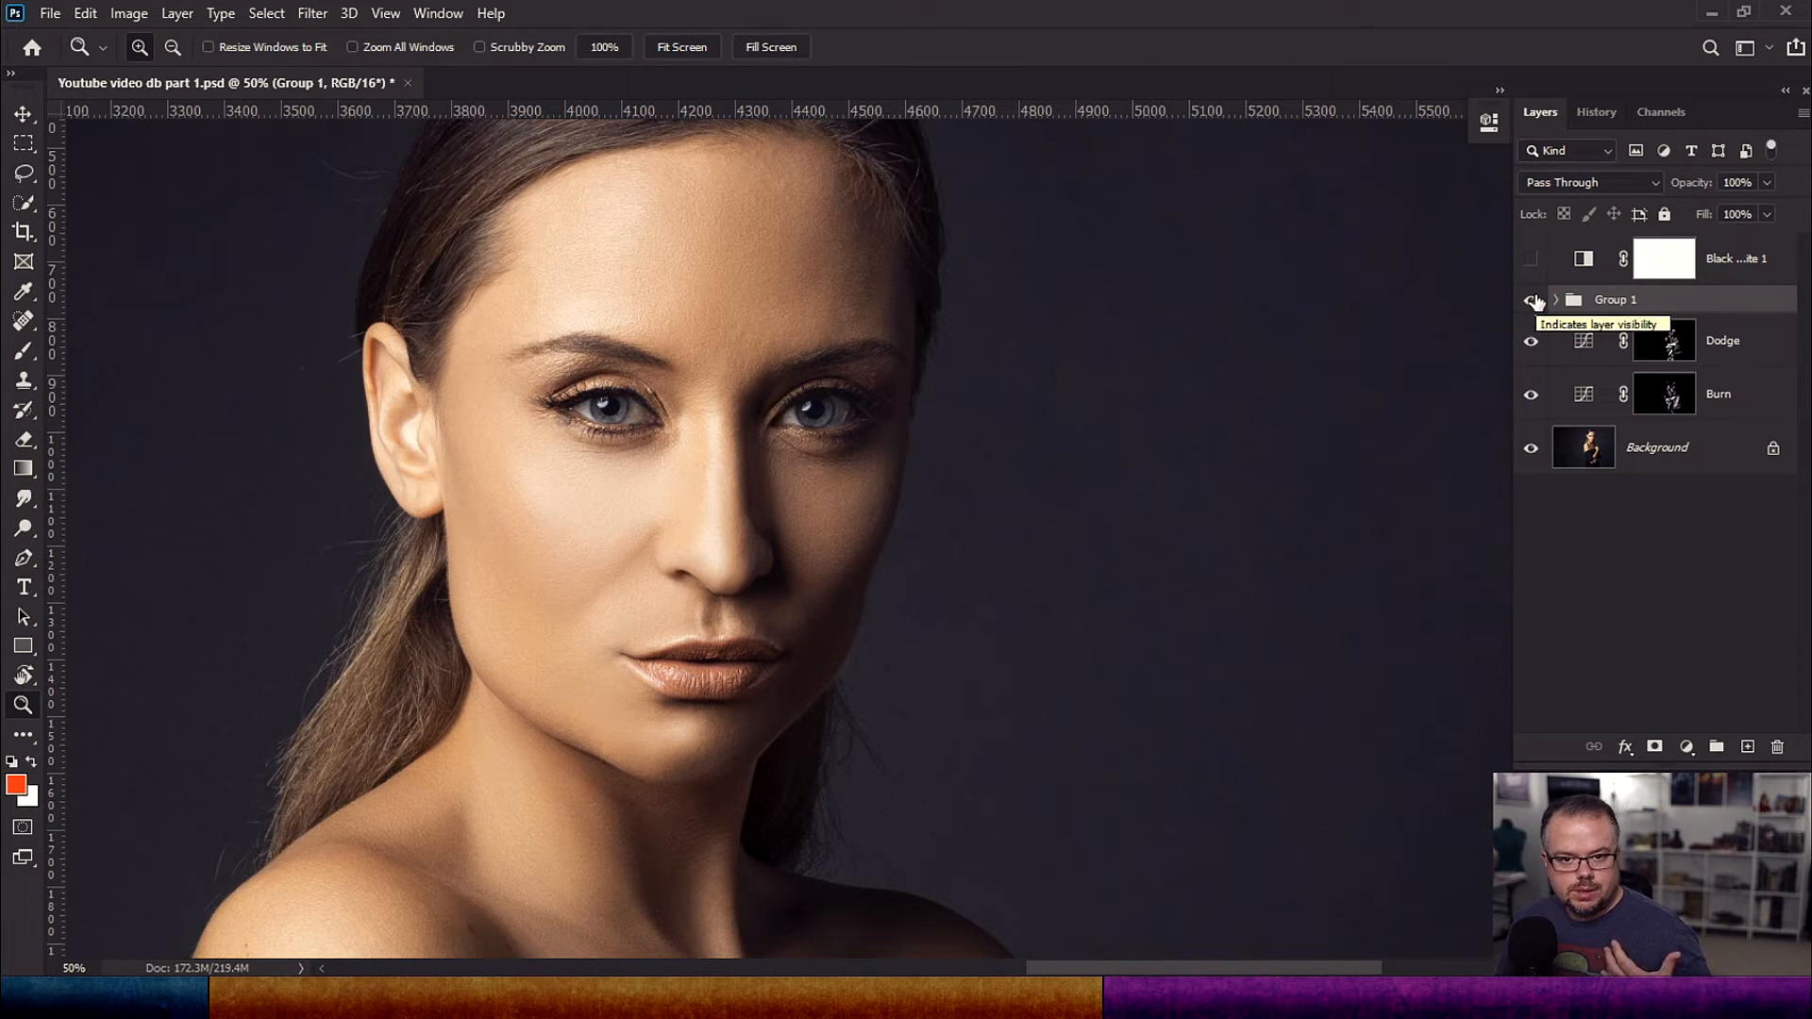
{"action": "left_click", "coordinate": [1533, 300]}
{"action": "left_click", "coordinate": [1533, 300]}
Step: Expand the group, reduce the Dark layer's opacity, and set the Light layer's opacity to 68%
{"action": "left_click", "coordinate": [1556, 299]}
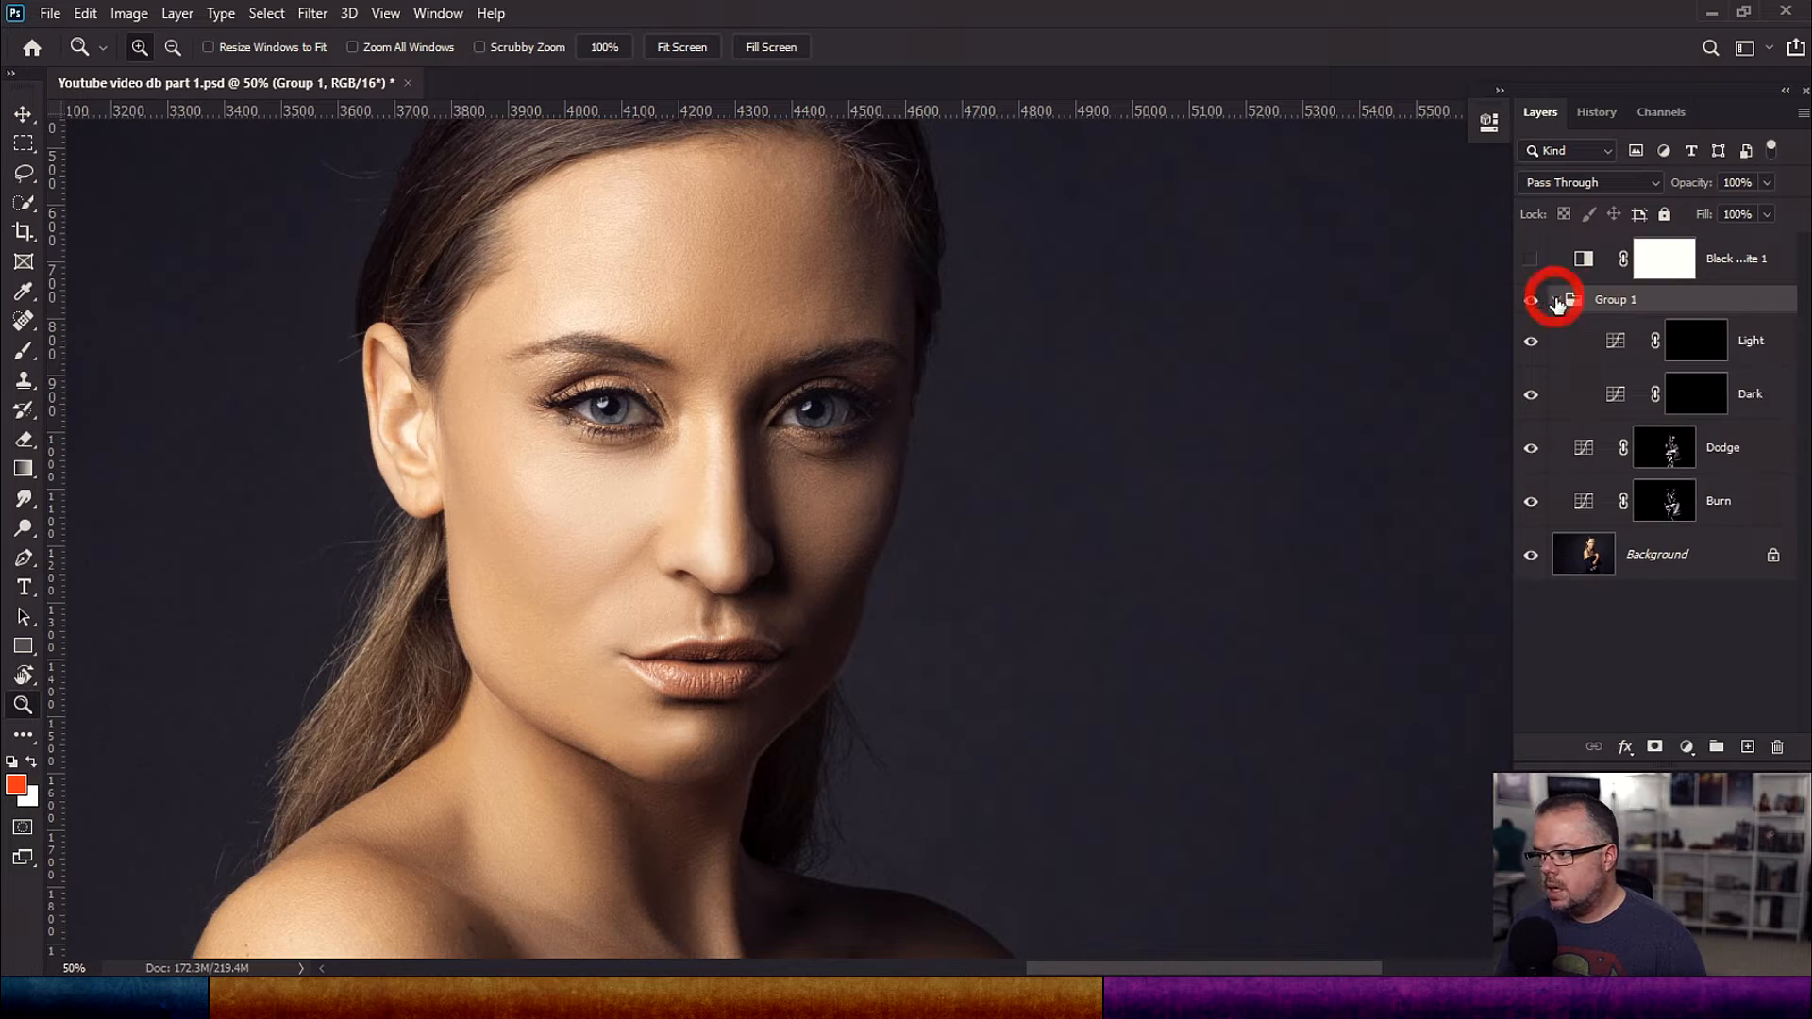
{"action": "left_click", "coordinate": [1616, 399]}
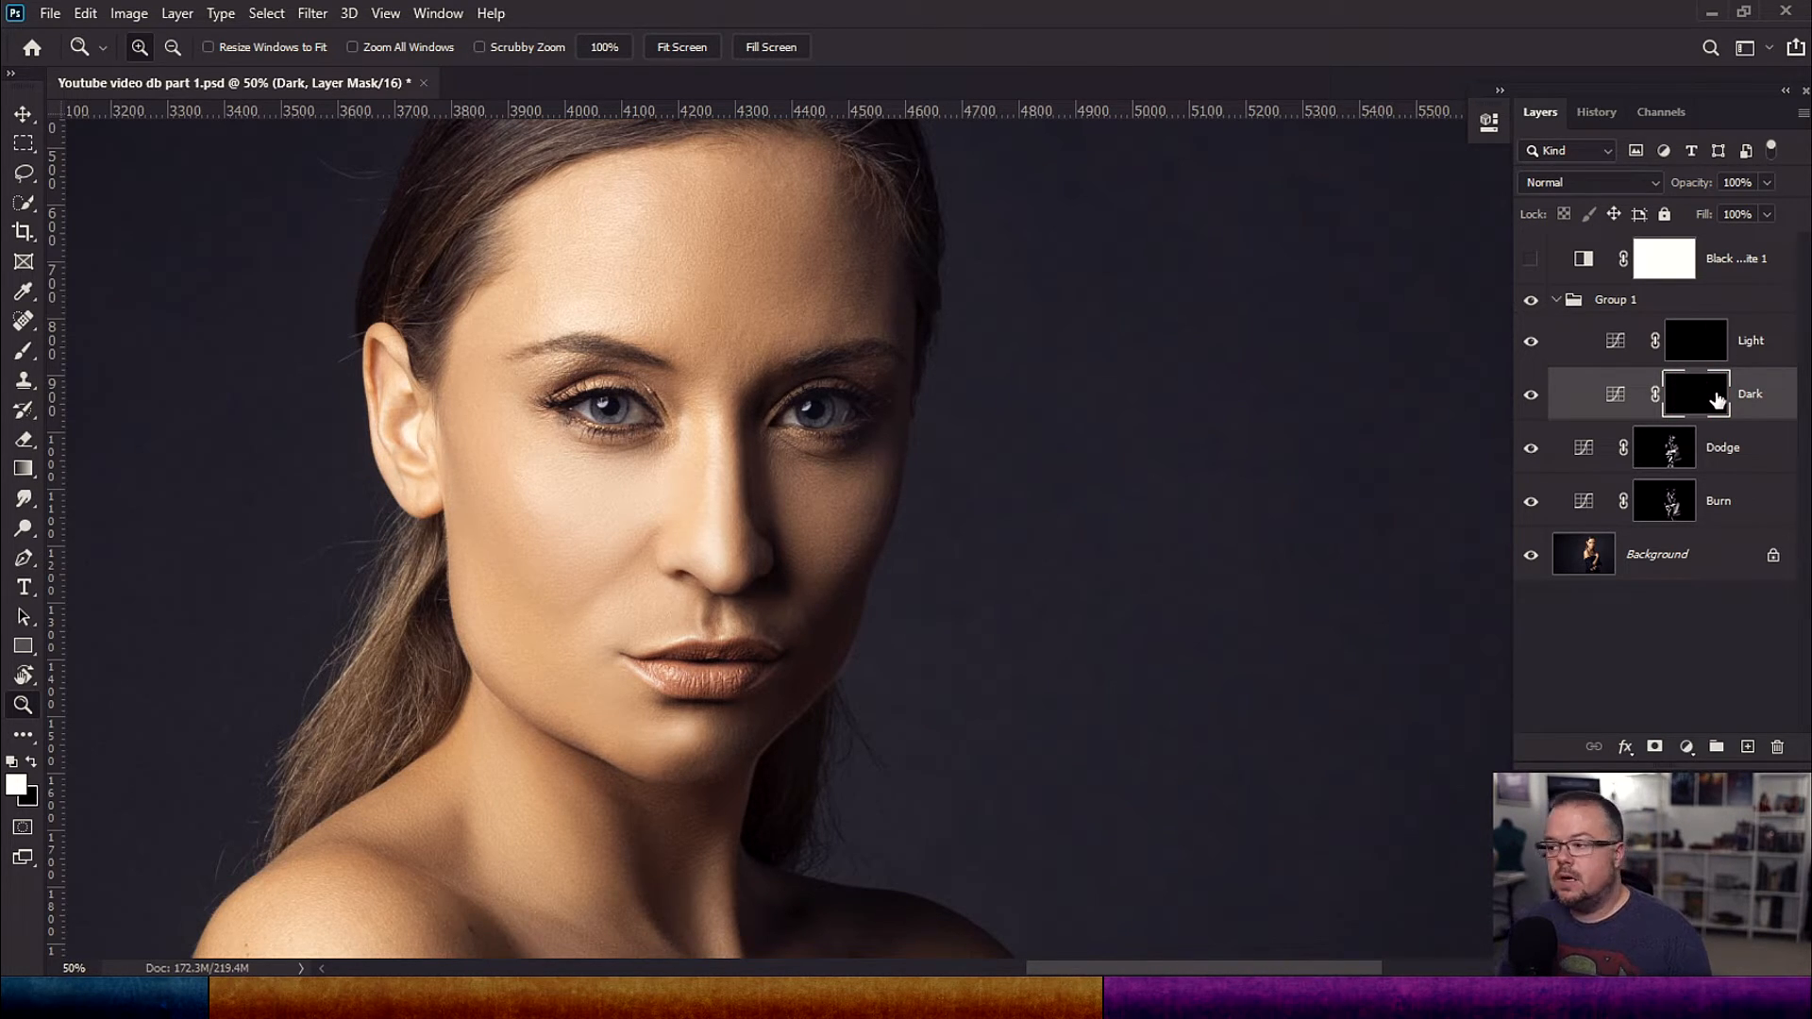
{"action": "left_click", "coordinate": [1768, 183]}
{"action": "left_click", "coordinate": [1742, 212]}
{"action": "left_click", "coordinate": [1791, 182]}
{"action": "left_click", "coordinate": [1697, 341]}
{"action": "left_click", "coordinate": [1768, 183]}
{"action": "left_click", "coordinate": [1735, 210]}
{"action": "left_click", "coordinate": [1735, 211]}
Step: Check the softened adjustments on the face and on the whole image by toggling the group's visibility
{"action": "left_click", "coordinate": [1530, 299]}
{"action": "left_click", "coordinate": [1530, 299]}
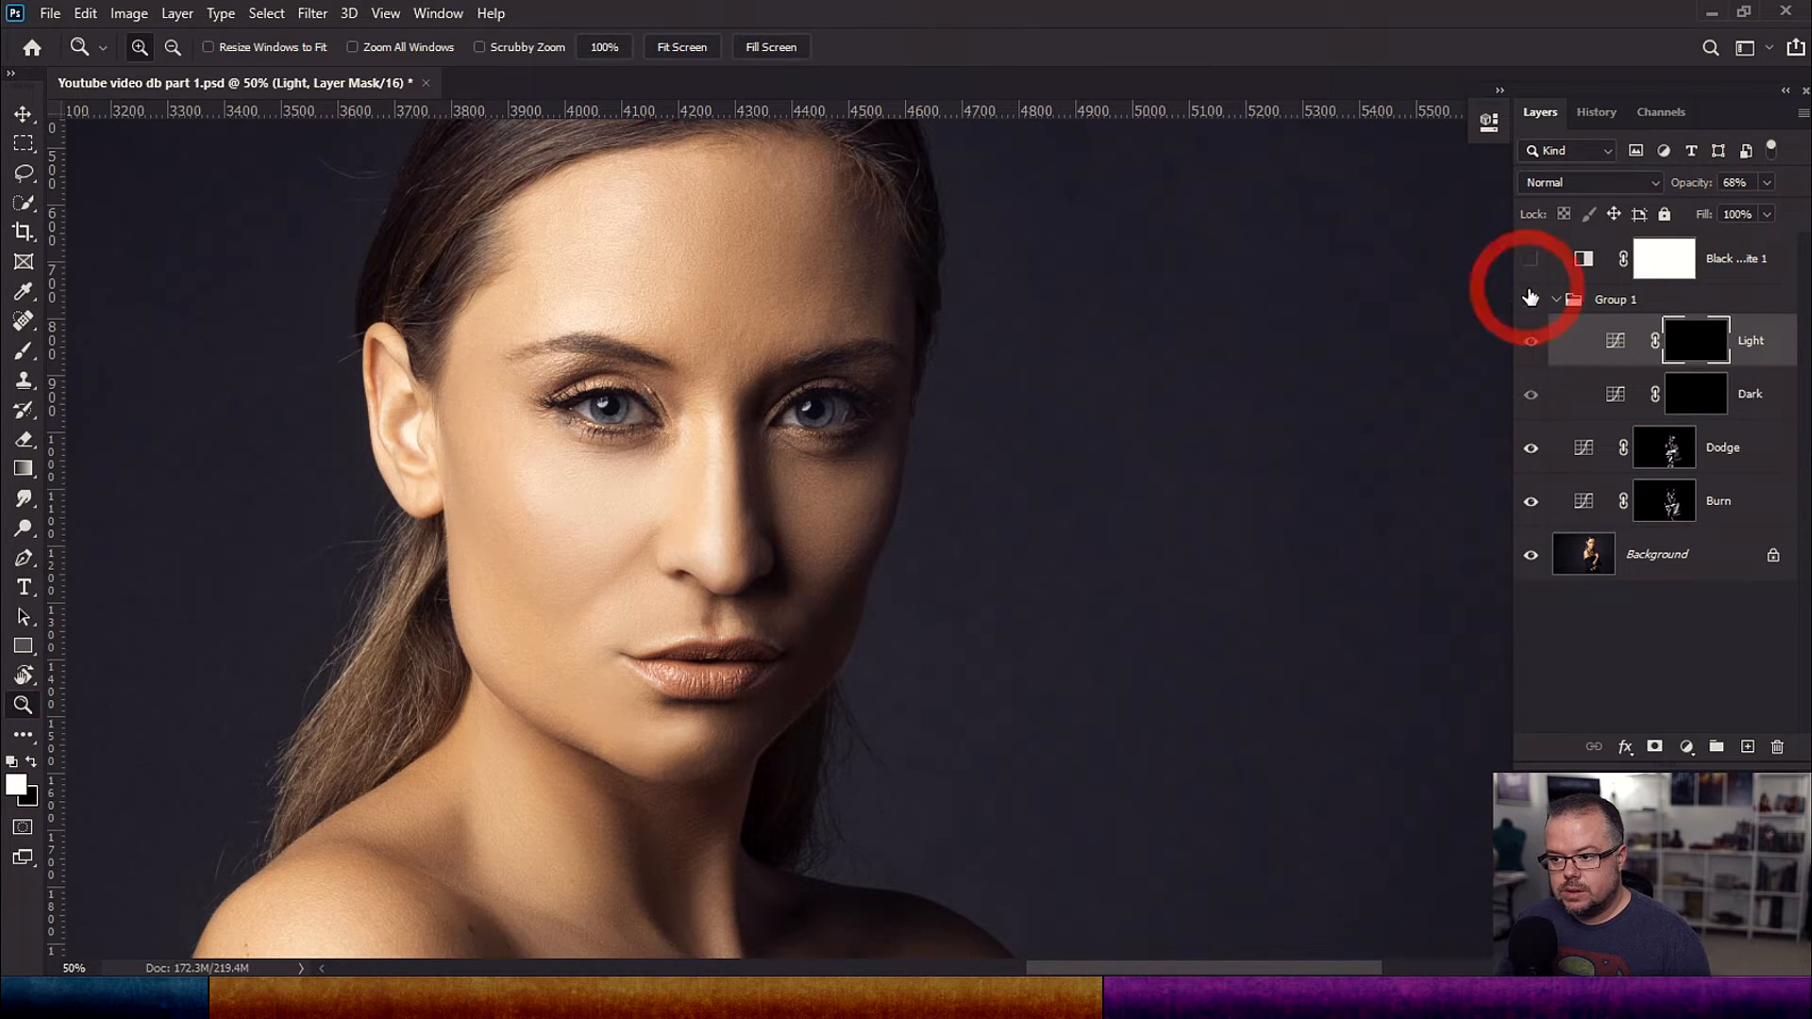
{"action": "key", "text": "ctrl+0"}
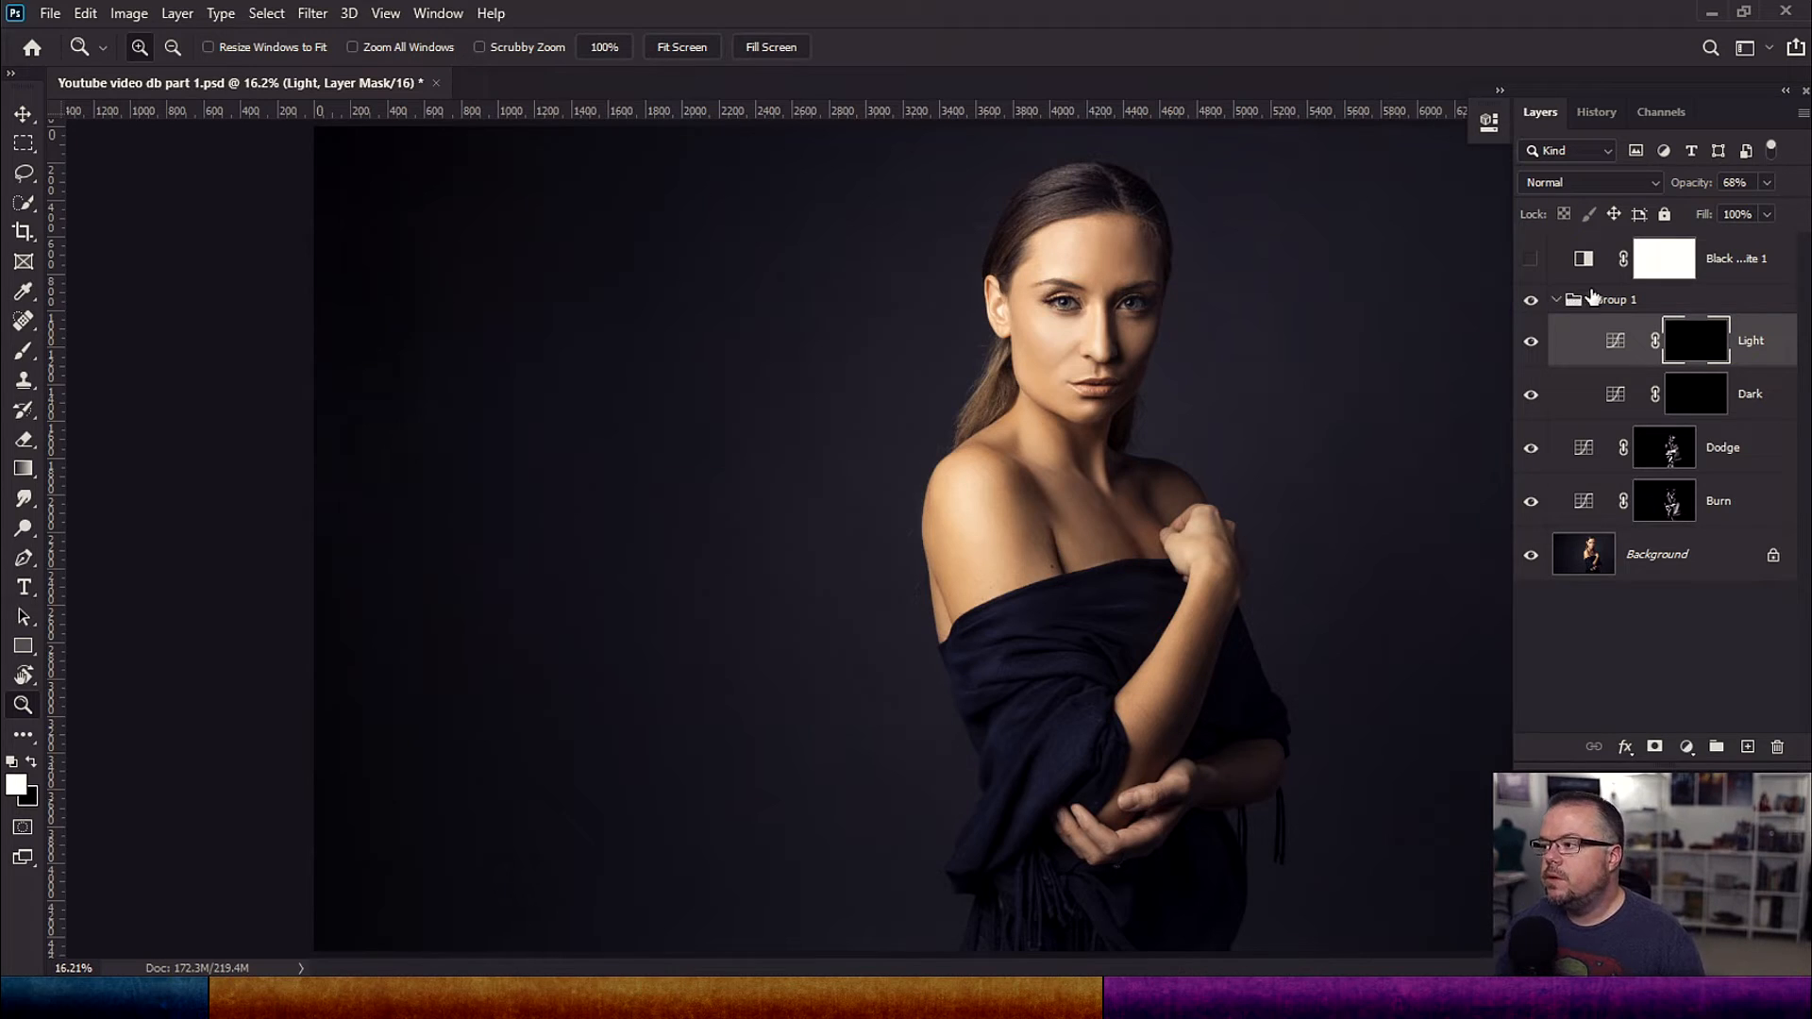
{"action": "left_click", "coordinate": [1530, 302]}
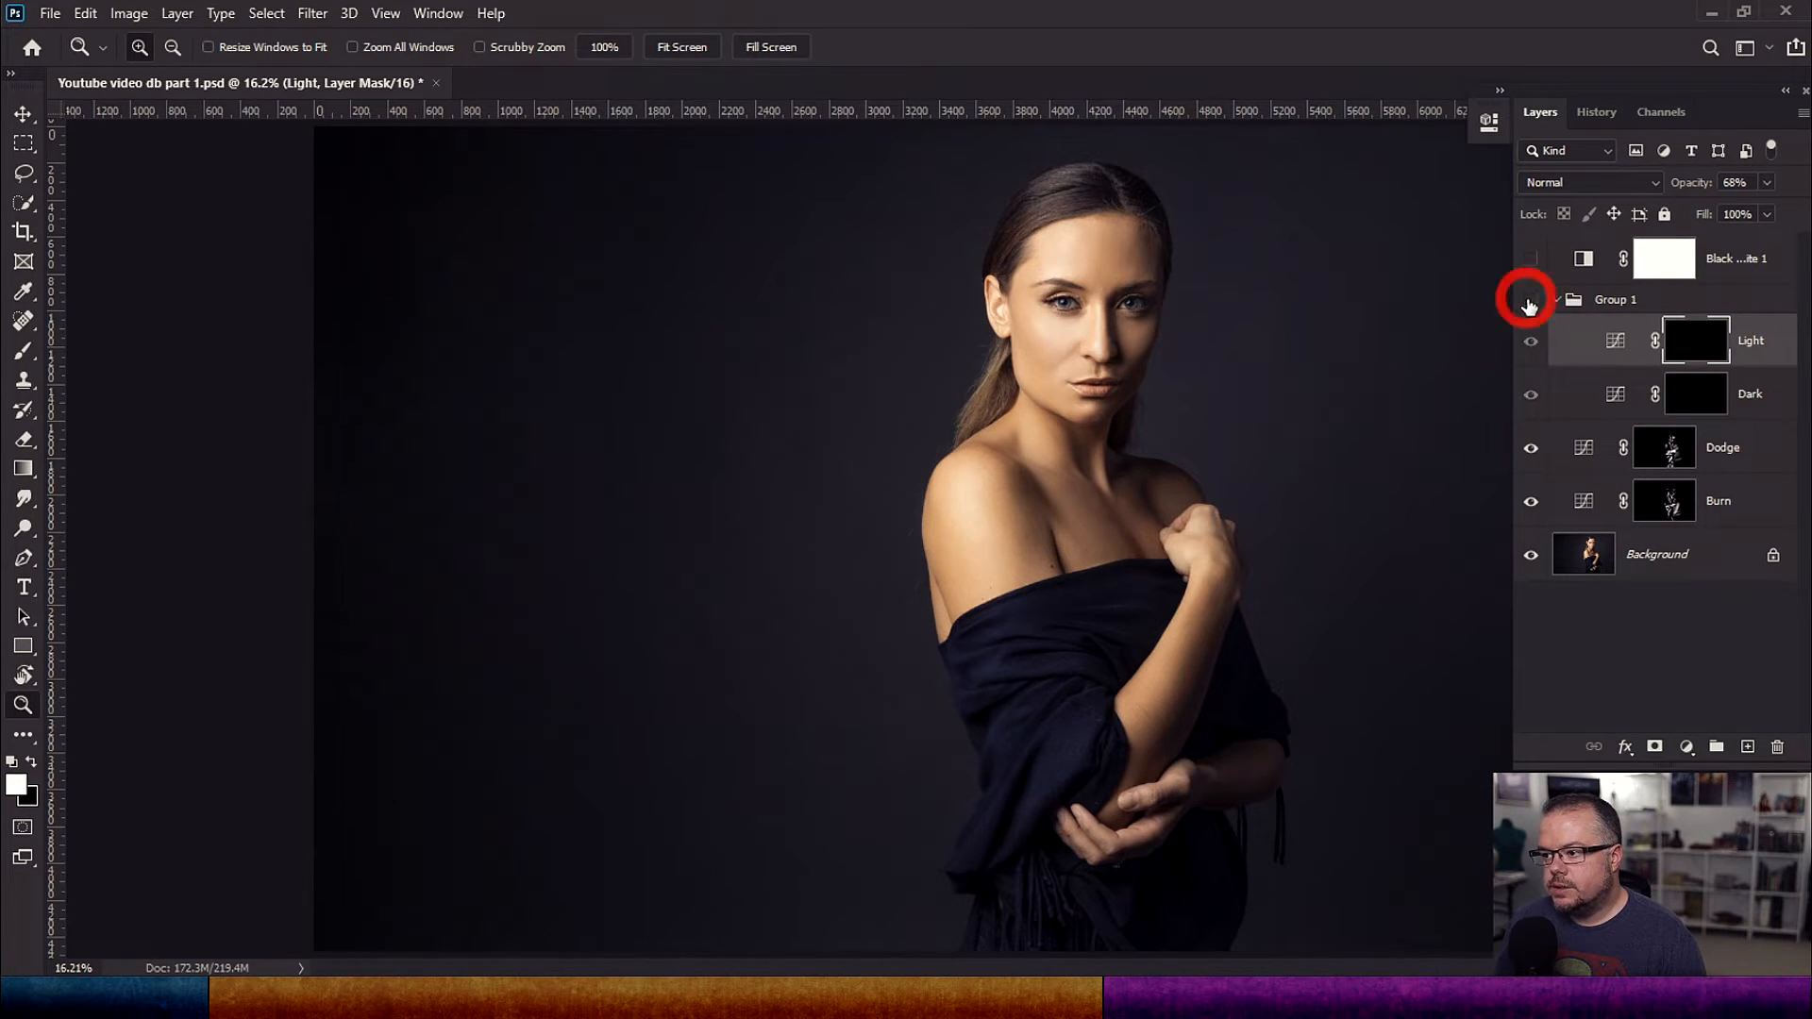